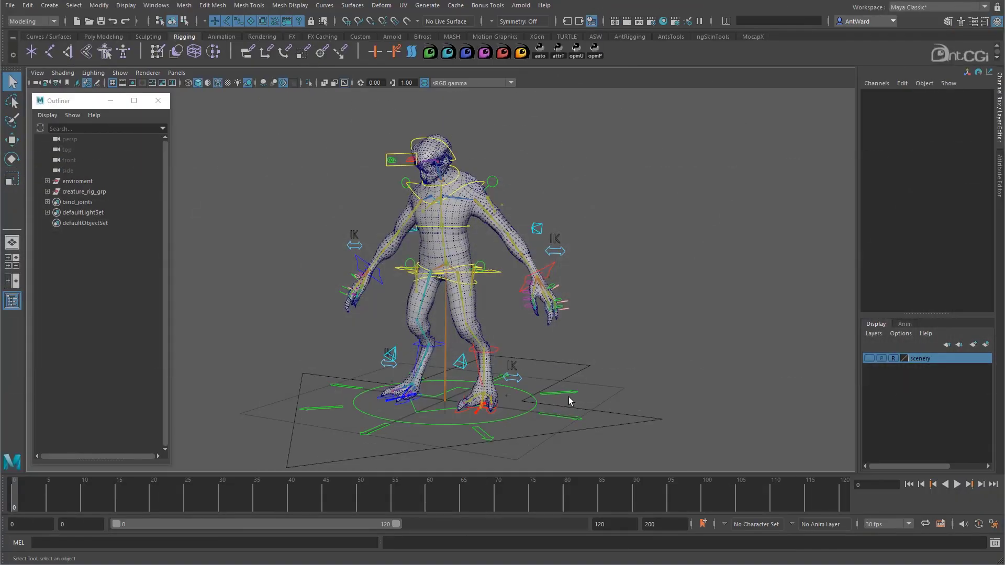
Step: Select the creature rig's root_ctrl and scale it uniformly to 1.25
{"action": "left_click", "coordinate": [561, 392]}
{"action": "key", "text": "r"}
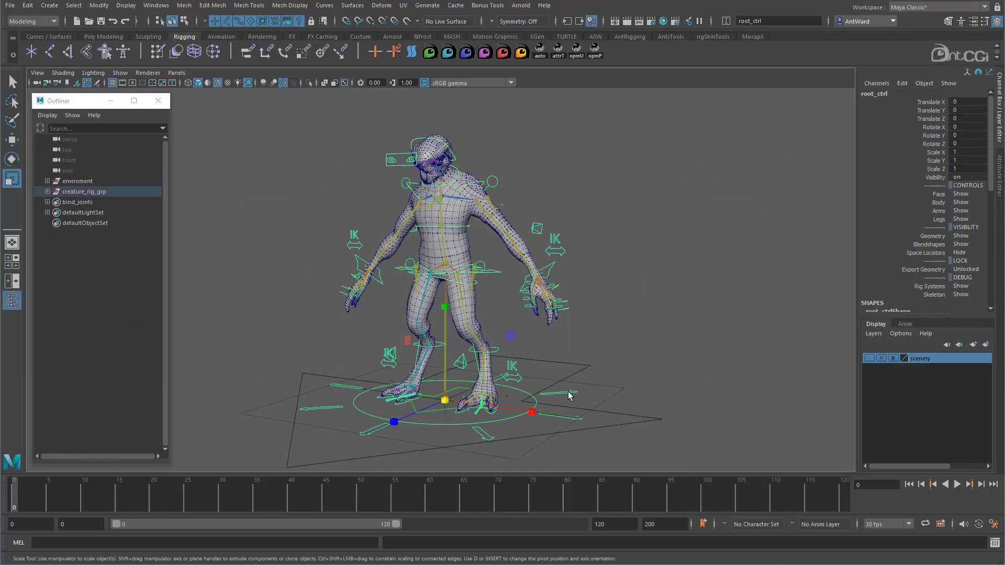
{"action": "left_click_drag", "start_coordinate": [446, 386], "coordinate": [532, 390]}
{"action": "left_click_drag", "start_coordinate": [534, 390], "coordinate": [452, 369], "text": "alt"}
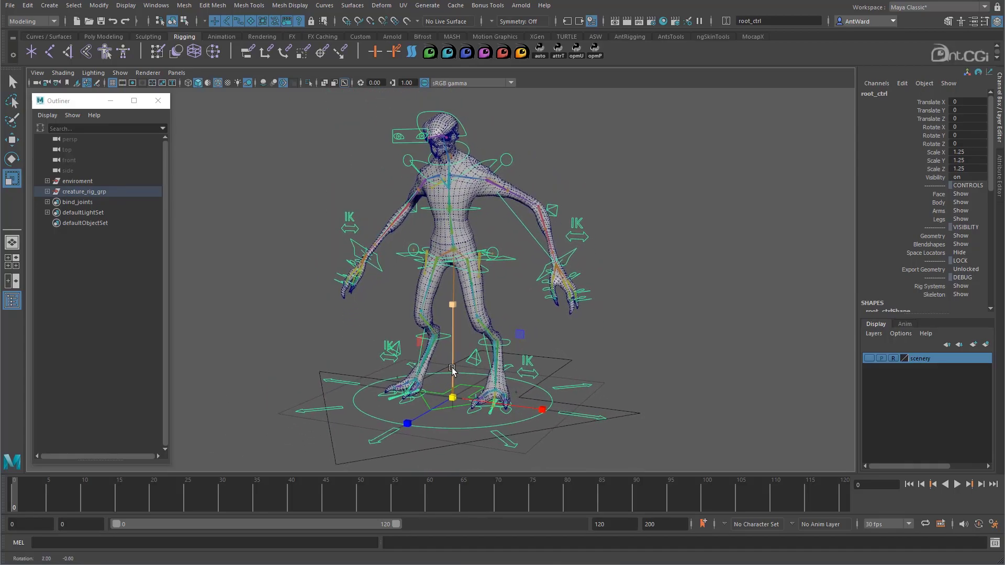
Step: Open the Connection Editor with root_ctrl loaded as the output object and expand its scale attribute
{"action": "left_click", "coordinate": [146, 6]}
{"action": "mouse_move", "coordinate": [181, 42]}
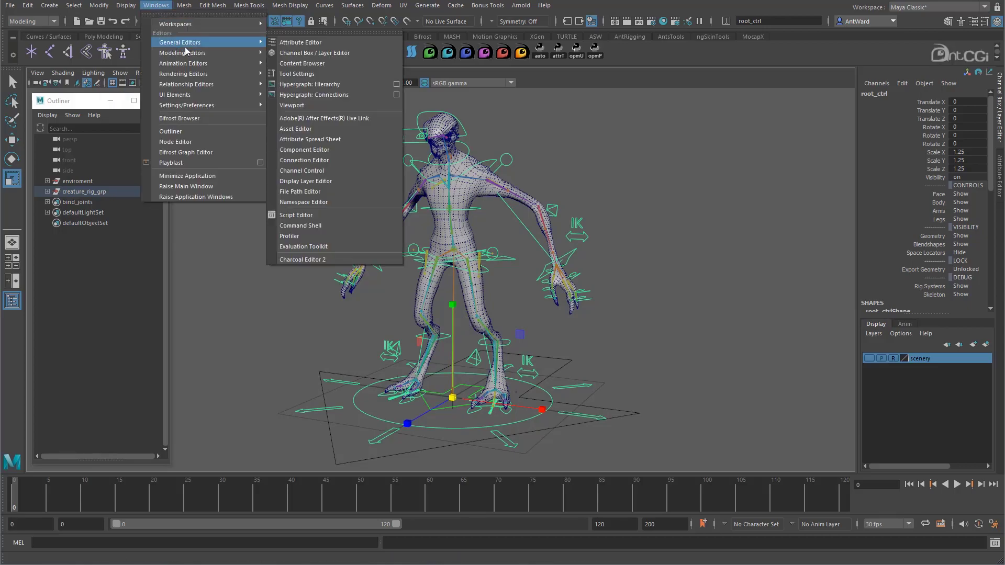
{"action": "left_click", "coordinate": [300, 162]}
{"action": "left_click_drag", "start_coordinate": [362, 149], "coordinate": [718, 101]}
{"action": "left_click_drag", "start_coordinate": [482, 258], "coordinate": [409, 268], "text": "alt"}
{"action": "left_click", "coordinate": [590, 194]}
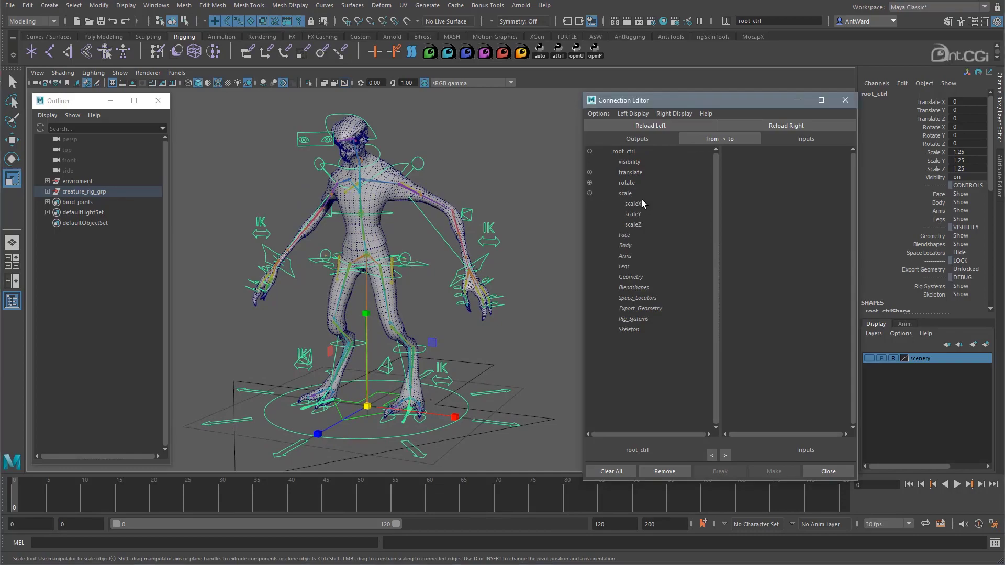
Step: Expand creature_rig_grp in the Outliner, look through its controls group, and expand the DO_NOT_TOUCH group
{"action": "left_click", "coordinate": [47, 191]}
{"action": "left_click", "coordinate": [54, 202]}
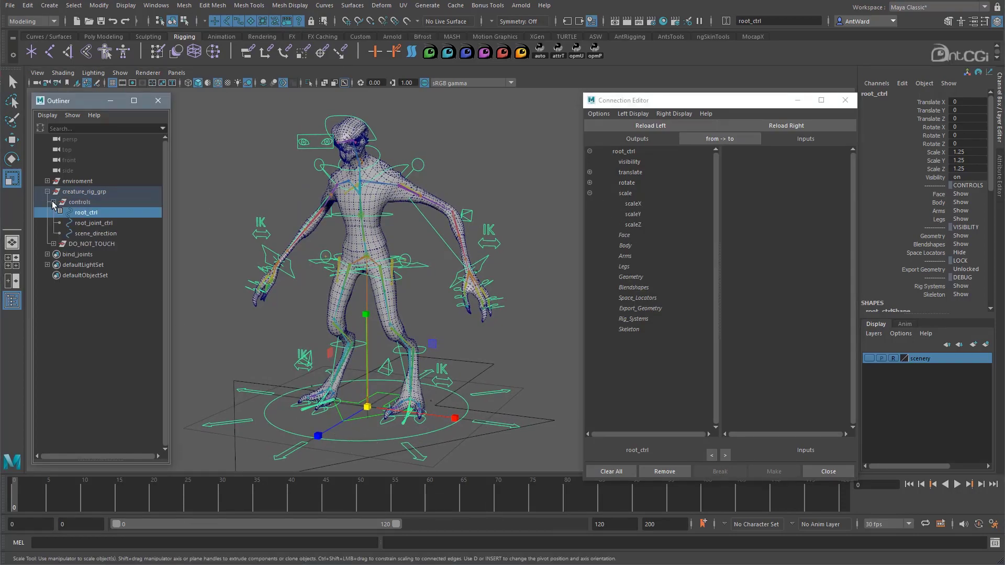
{"action": "left_click", "coordinate": [60, 213]}
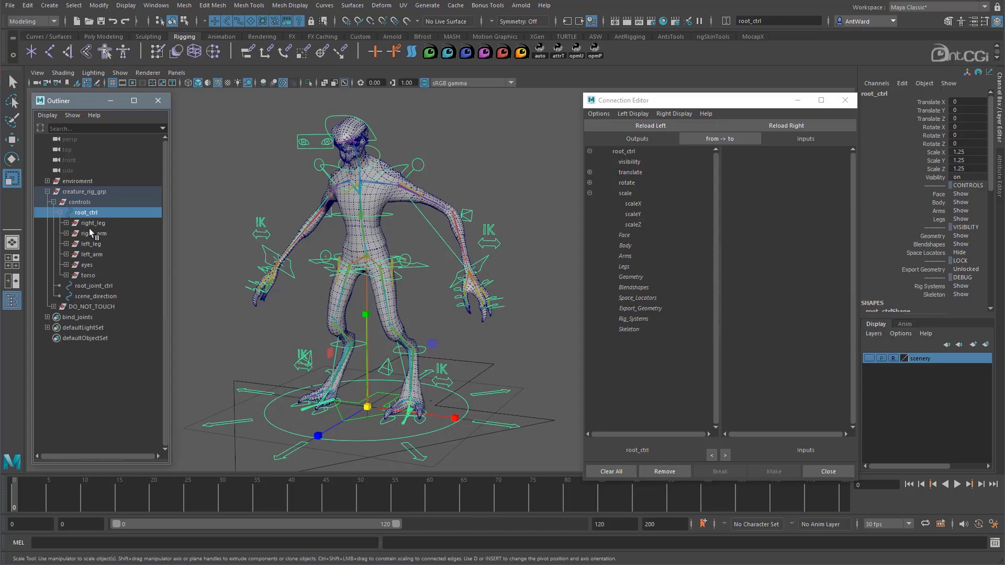
{"action": "left_click", "coordinate": [54, 202]}
{"action": "left_click", "coordinate": [53, 213]}
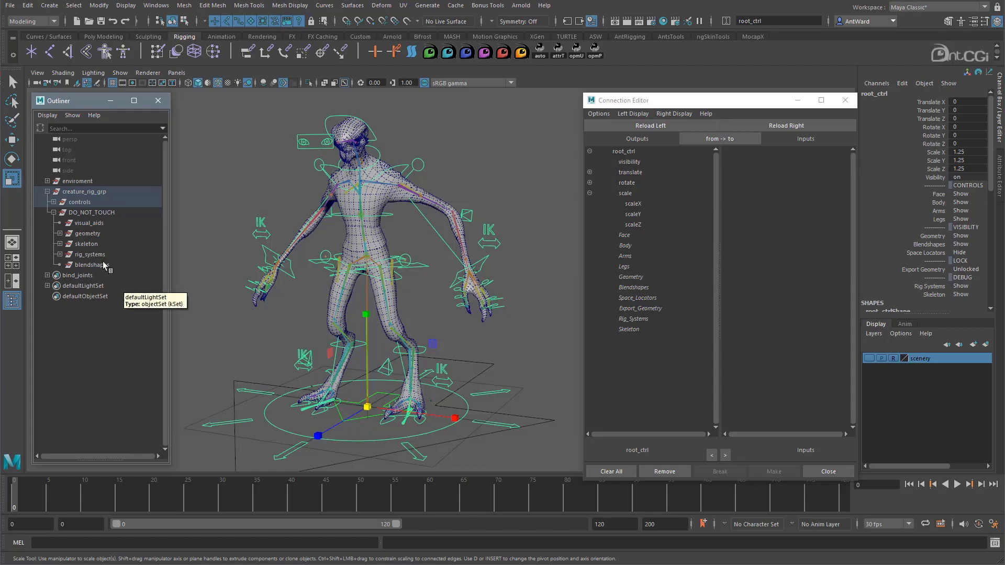
Step: Select the skeleton group, try scaling it uniformly to about 1.227, and undo the scaling
{"action": "left_click", "coordinate": [89, 244]}
{"action": "left_click_drag", "start_coordinate": [369, 407], "coordinate": [477, 396]}
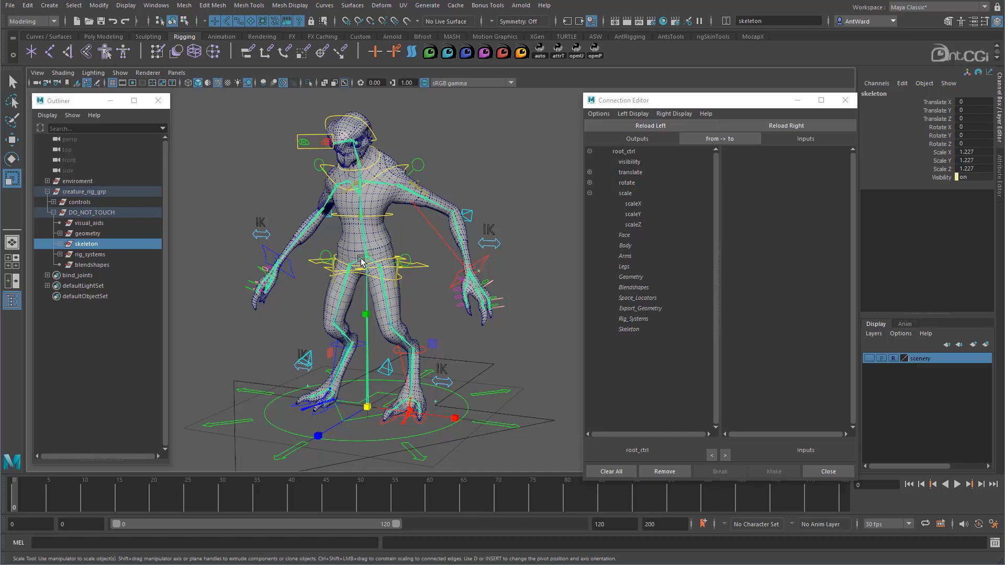
{"action": "key", "text": "ctrl+z"}
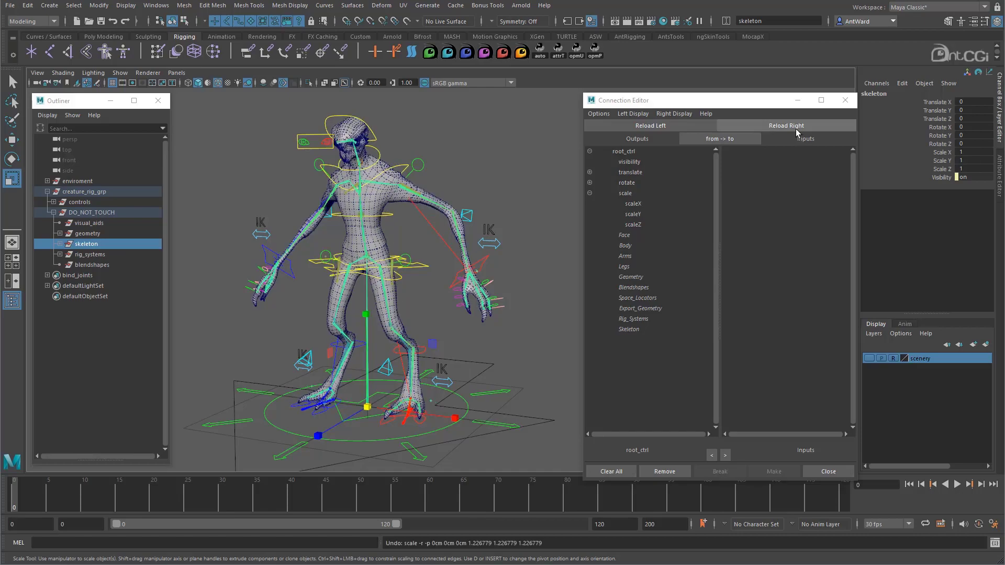
Step: Load the skeleton group as the input object and connect root_ctrl's scale to the skeleton's scale
{"action": "left_click", "coordinate": [797, 129]}
{"action": "left_click", "coordinate": [646, 194]}
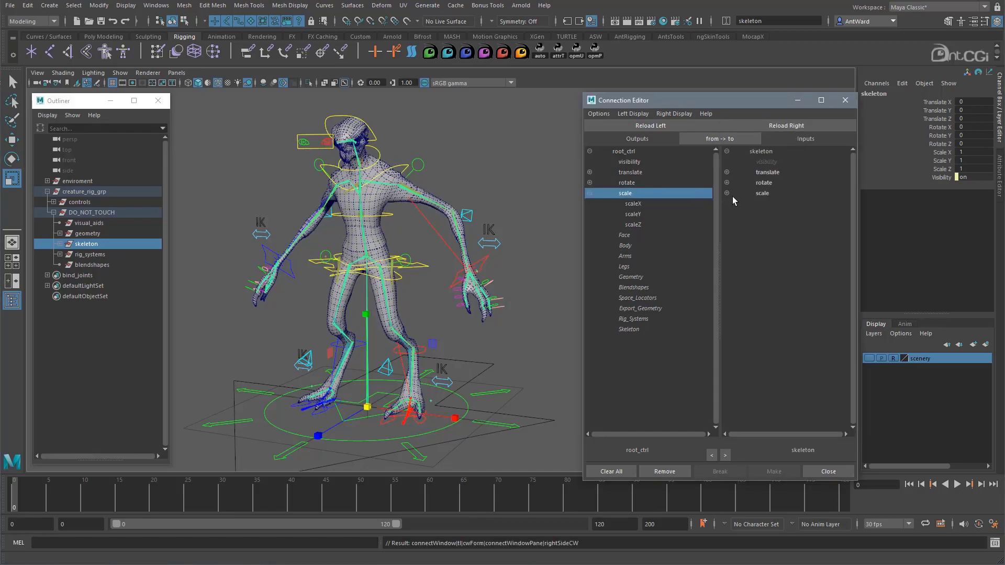
{"action": "left_click", "coordinate": [764, 195]}
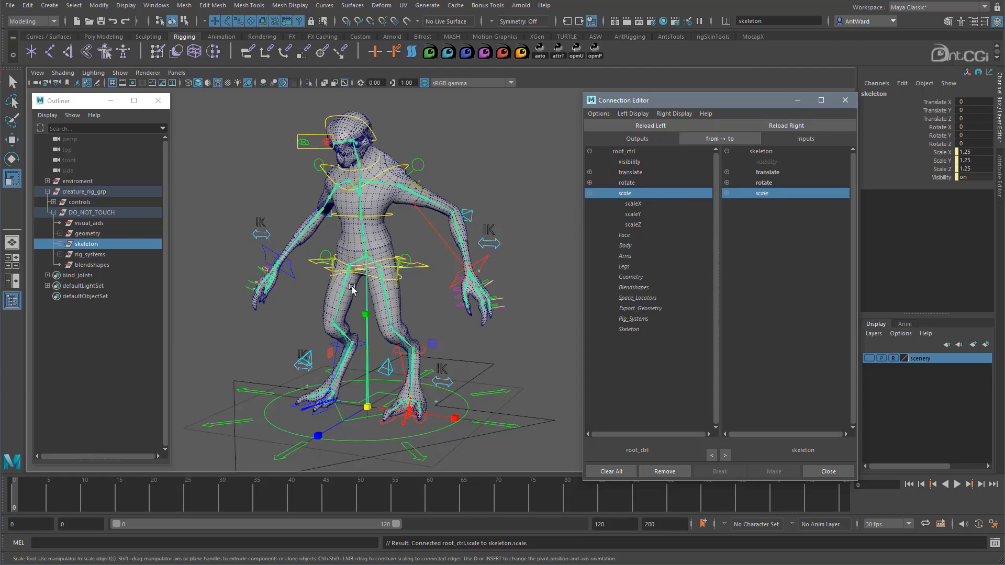
Step: Select root_ctrl and scale the rig uniformly to about 1.287 to test the skeleton connection
{"action": "left_click", "coordinate": [384, 439]}
{"action": "mouse_move", "coordinate": [369, 409]}
{"action": "left_mouse_down"}
{"action": "mouse_move", "coordinate": [246, 414]}
{"action": "mouse_move", "coordinate": [379, 399]}
{"action": "left_mouse_up"}
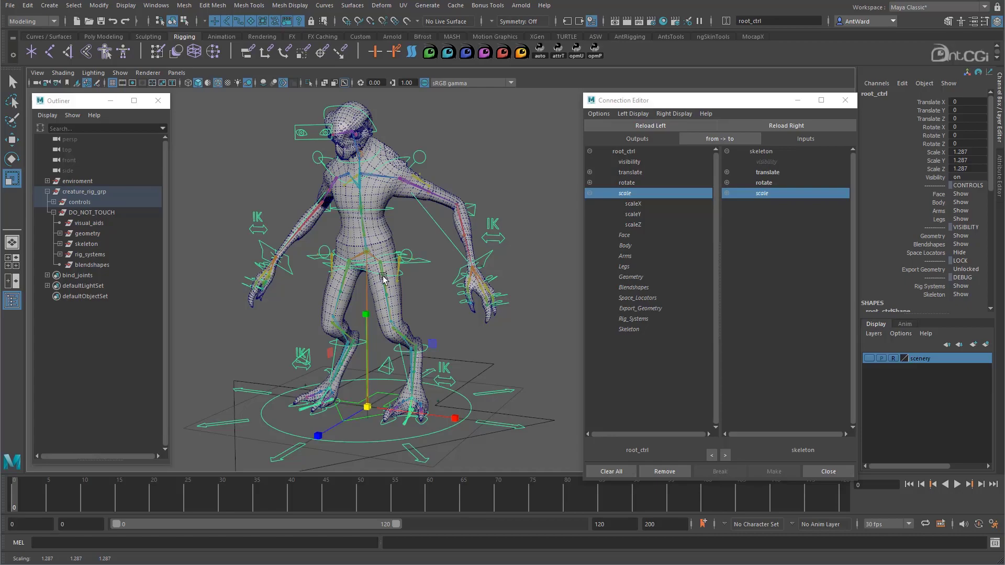
{"action": "mouse_move", "coordinate": [419, 305]}
{"action": "left_mouse_down", "text": "alt"}
{"action": "mouse_move", "coordinate": [432, 314]}
{"action": "mouse_move", "coordinate": [420, 309]}
{"action": "left_mouse_up", "text": "alt"}
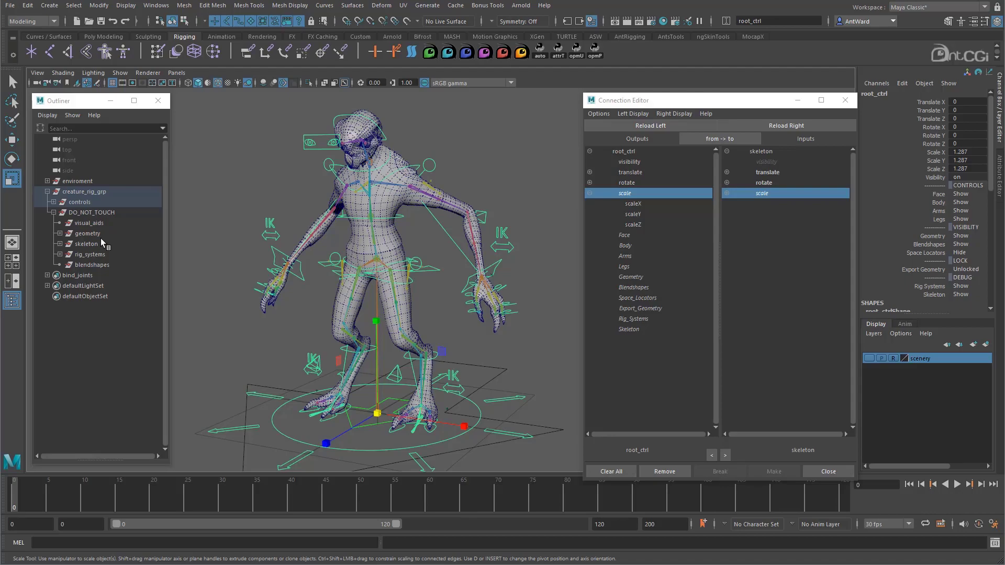
Step: Select the skeleton group to check its driven scale values and close the Connection Editor
{"action": "left_click", "coordinate": [99, 242]}
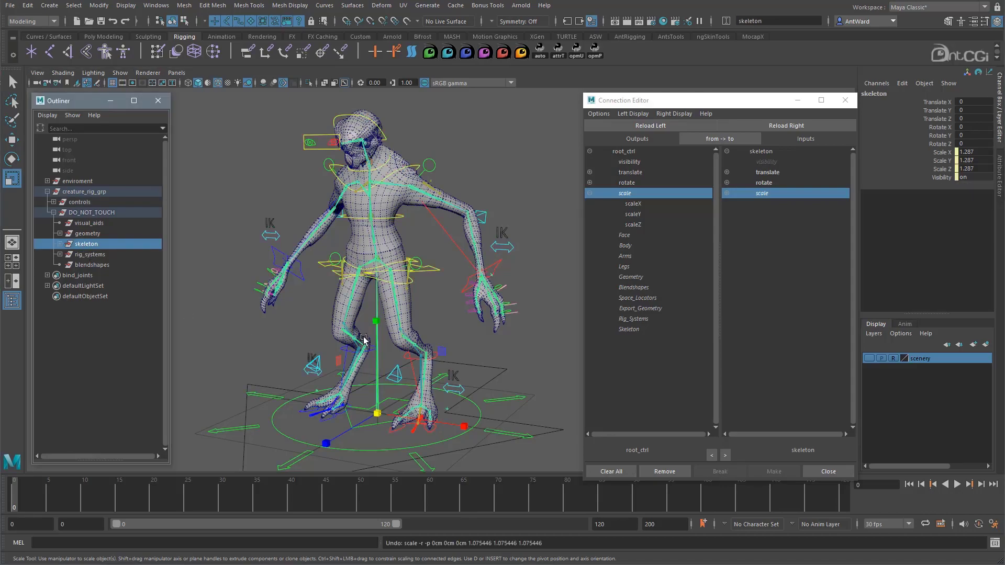
{"action": "left_click_drag", "start_coordinate": [466, 320], "coordinate": [469, 321], "text": "alt"}
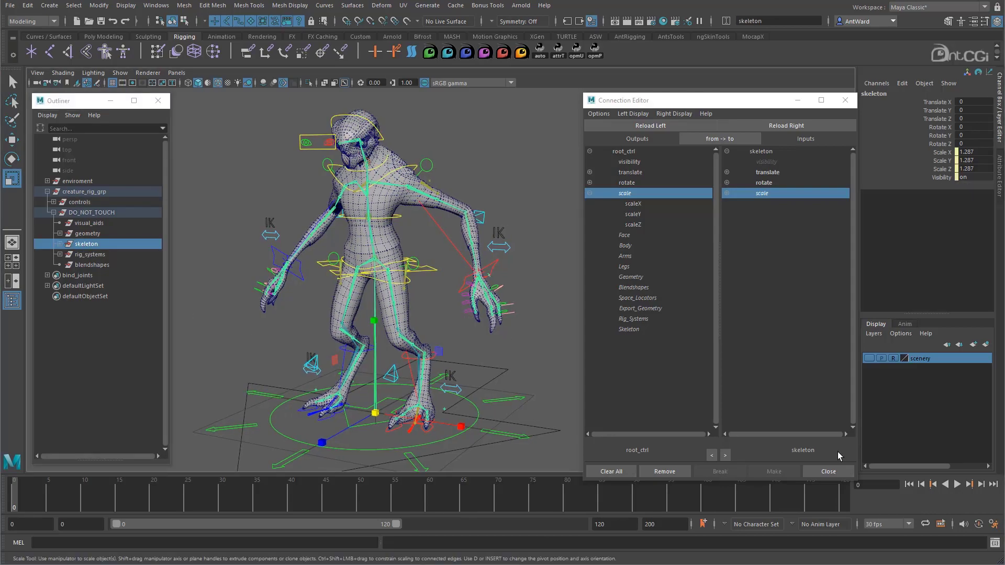
{"action": "left_click", "coordinate": [832, 472]}
{"action": "left_click_drag", "start_coordinate": [418, 233], "coordinate": [390, 175], "text": "alt"}
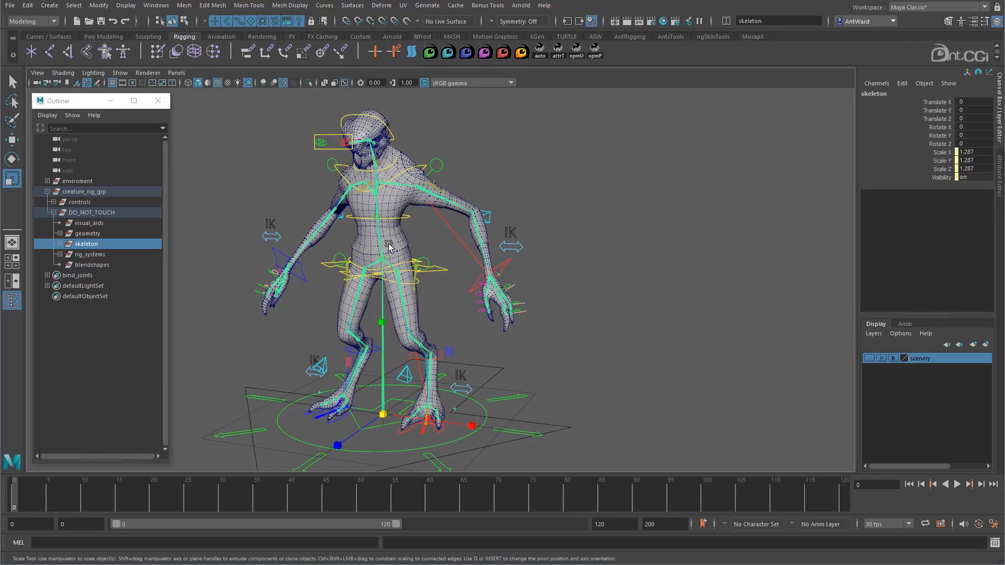
Step: Scale root_ctrl uniformly to about 1.24 and clear the selection
{"action": "left_click", "coordinate": [506, 400]}
{"action": "left_click_drag", "start_coordinate": [384, 414], "coordinate": [398, 328]}
{"action": "middle_click_drag", "start_coordinate": [398, 328], "coordinate": [318, 327], "text": "alt"}
{"action": "left_click_drag", "start_coordinate": [209, 161], "coordinate": [224, 168], "text": "alt"}
{"action": "right_click_drag", "start_coordinate": [224, 168], "coordinate": [258, 166], "text": "alt"}
{"action": "middle_click_drag", "start_coordinate": [291, 178], "coordinate": [302, 169], "text": "alt"}
{"action": "left_click", "coordinate": [443, 154]}
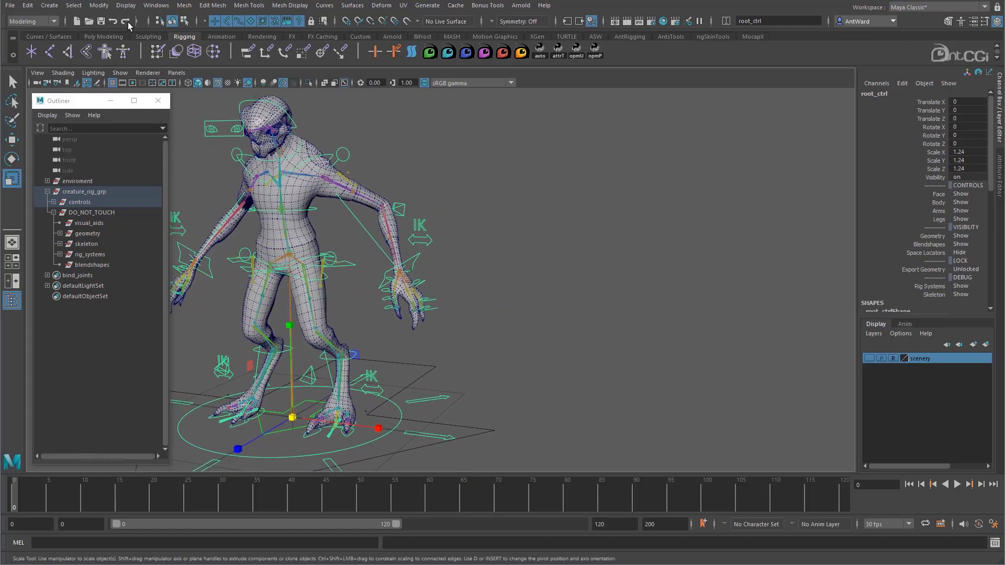
Step: Open the Node Editor and display the saved spine node network
{"action": "left_click", "coordinate": [149, 7]}
{"action": "left_click", "coordinate": [150, 7]}
{"action": "left_click", "coordinate": [150, 6]}
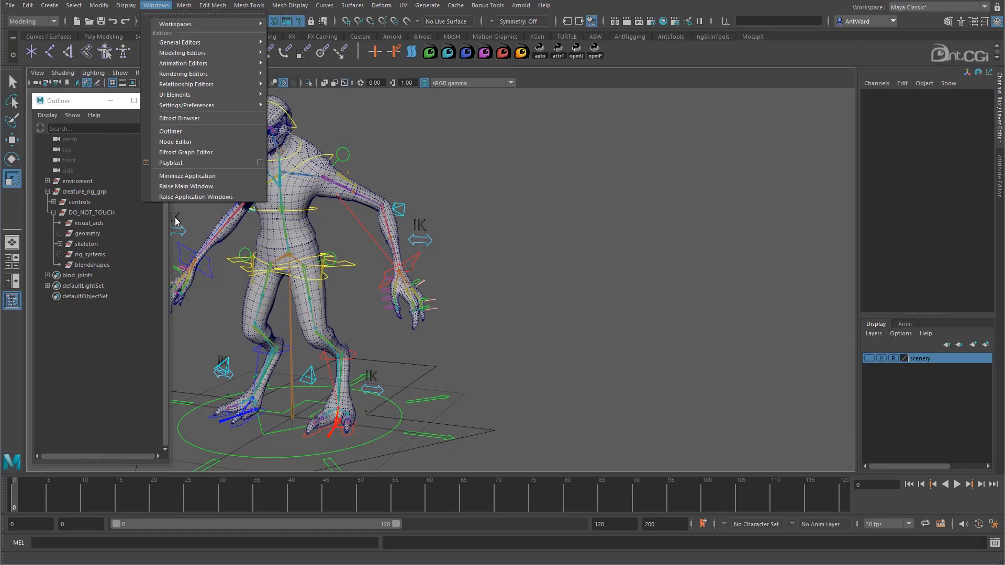
{"action": "left_click", "coordinate": [174, 142]}
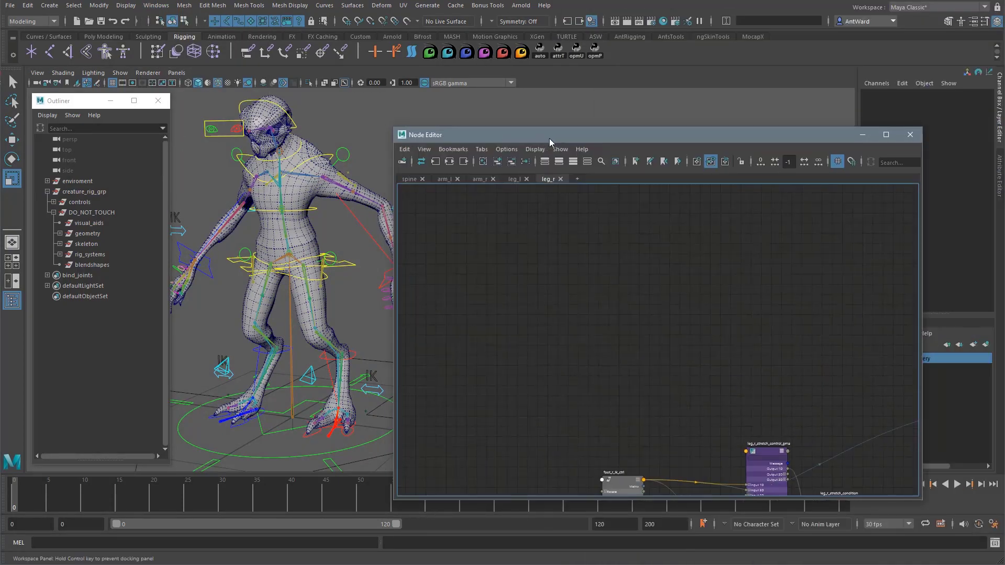
{"action": "left_click_drag", "start_coordinate": [548, 138], "coordinate": [513, 104]}
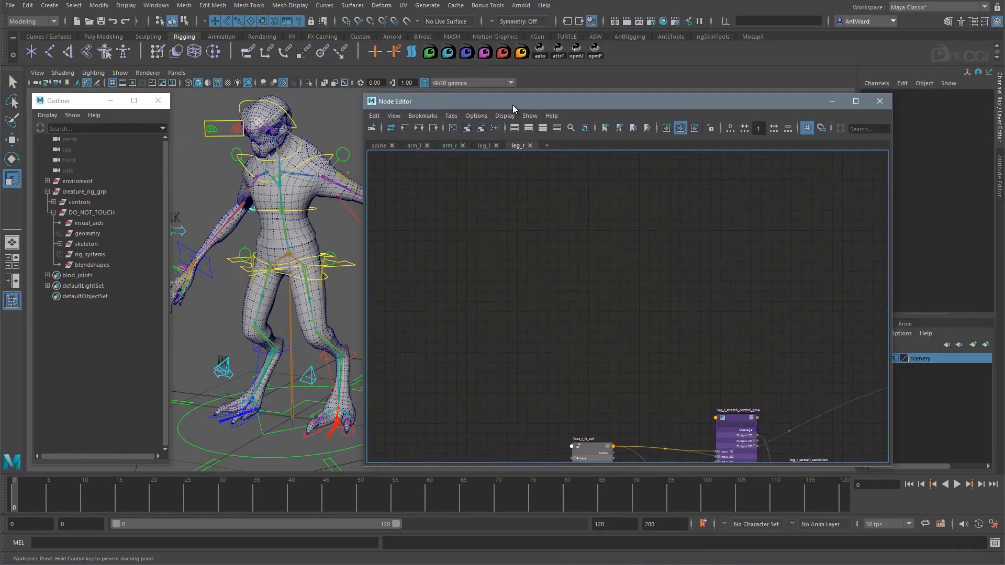
{"action": "left_click", "coordinate": [413, 146]}
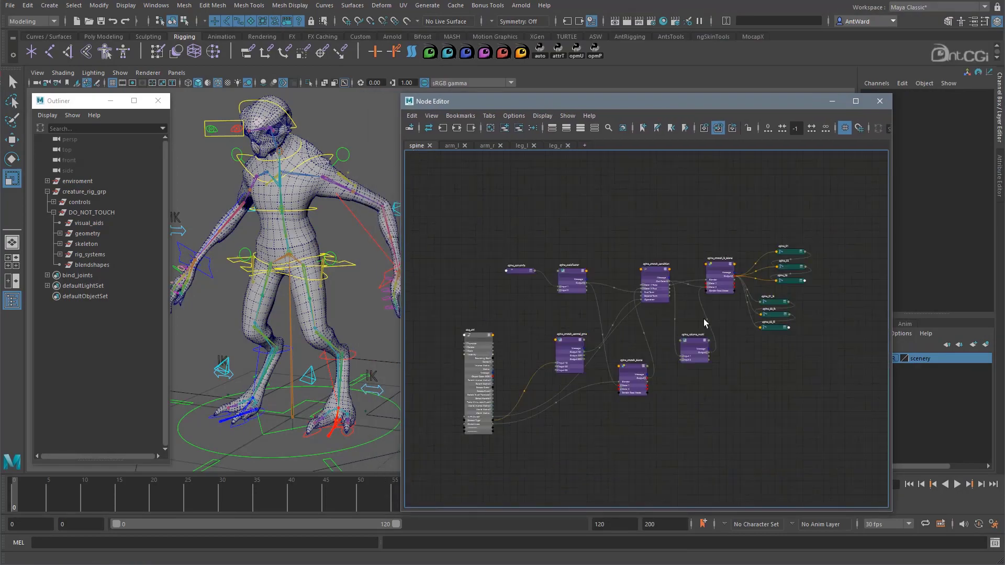
Step: Select the spine_scaleFactor node and examine its Input 2X value
{"action": "scroll", "coordinate": [613, 367], "scroll_direction": "up", "scroll_amount": 6}
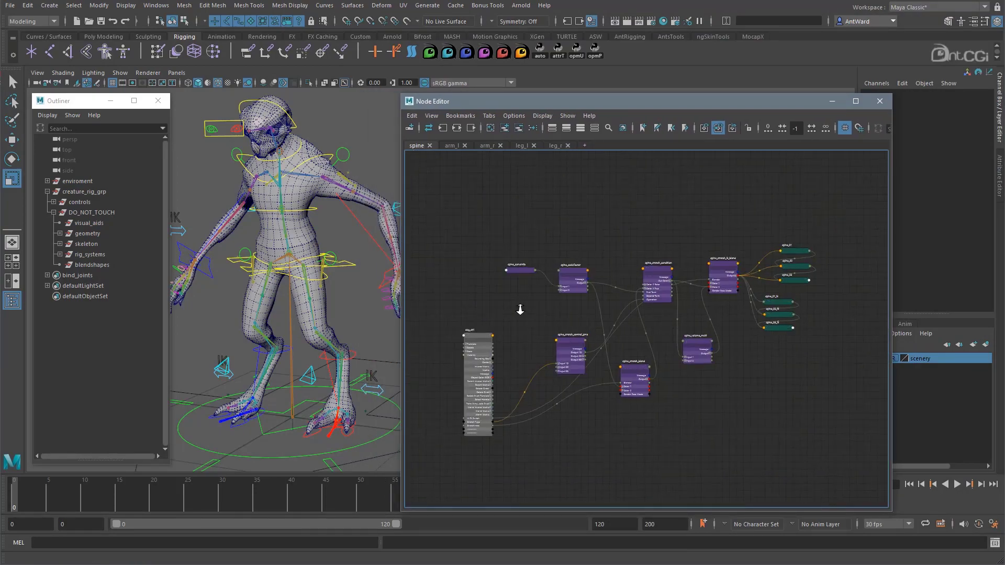
{"action": "middle_click_drag", "start_coordinate": [719, 334], "coordinate": [685, 387], "text": "alt"}
{"action": "left_click", "coordinate": [622, 280]}
{"action": "left_click_drag", "start_coordinate": [731, 102], "coordinate": [686, 102]}
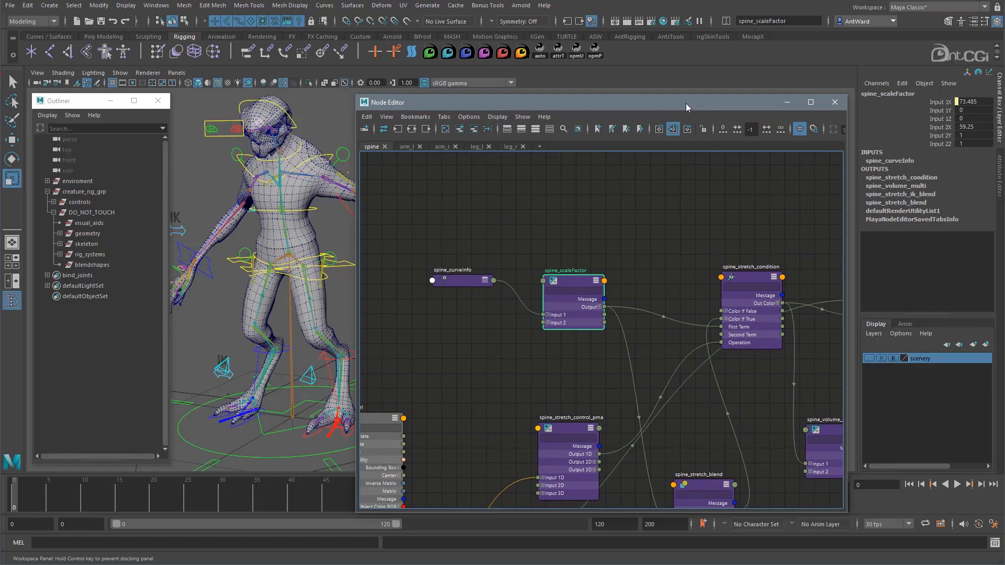
{"action": "left_click", "coordinate": [975, 130]}
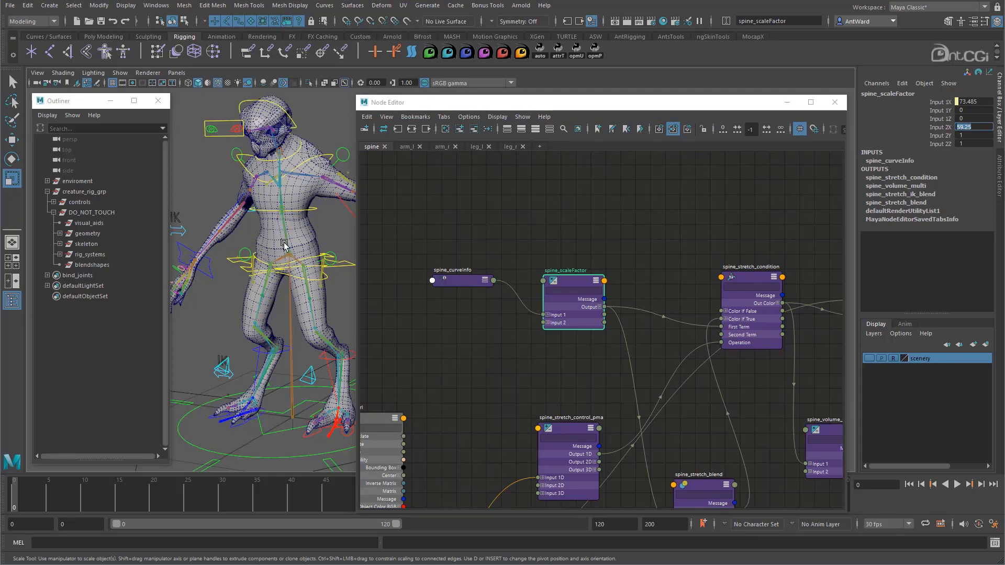
Step: Select root_ctrl and examine its Scale X, Y and Z channels
{"action": "left_click_drag", "start_coordinate": [313, 285], "coordinate": [251, 443], "text": "alt"}
{"action": "left_click", "coordinate": [256, 453]}
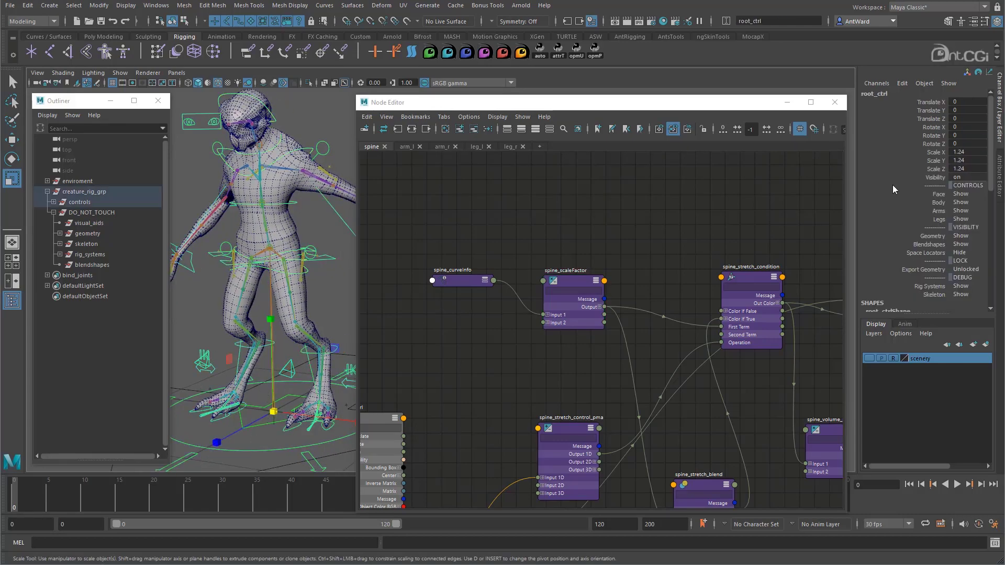
{"action": "left_click_drag", "start_coordinate": [935, 151], "coordinate": [936, 168]}
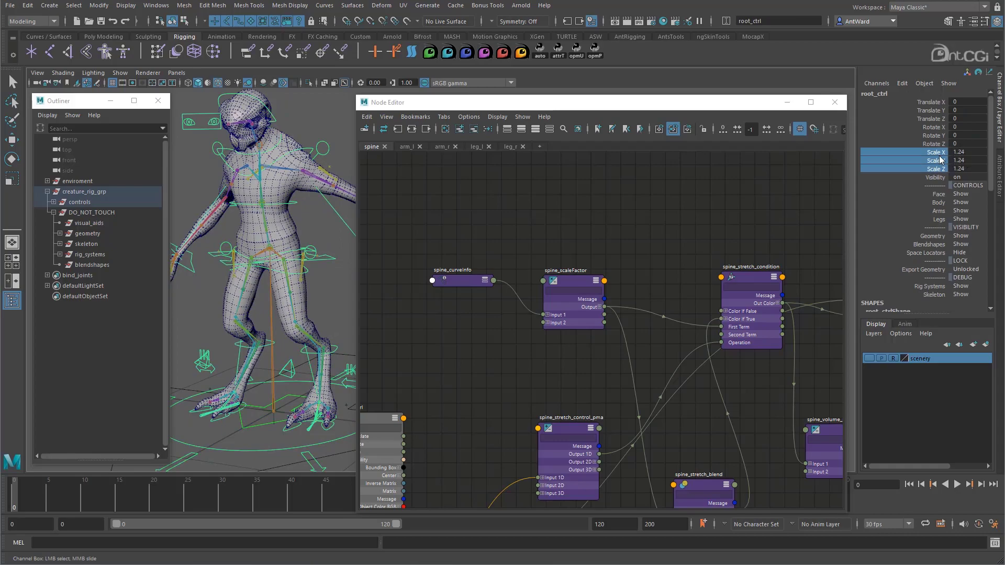
{"action": "left_click_drag", "start_coordinate": [292, 309], "coordinate": [294, 307], "text": "alt"}
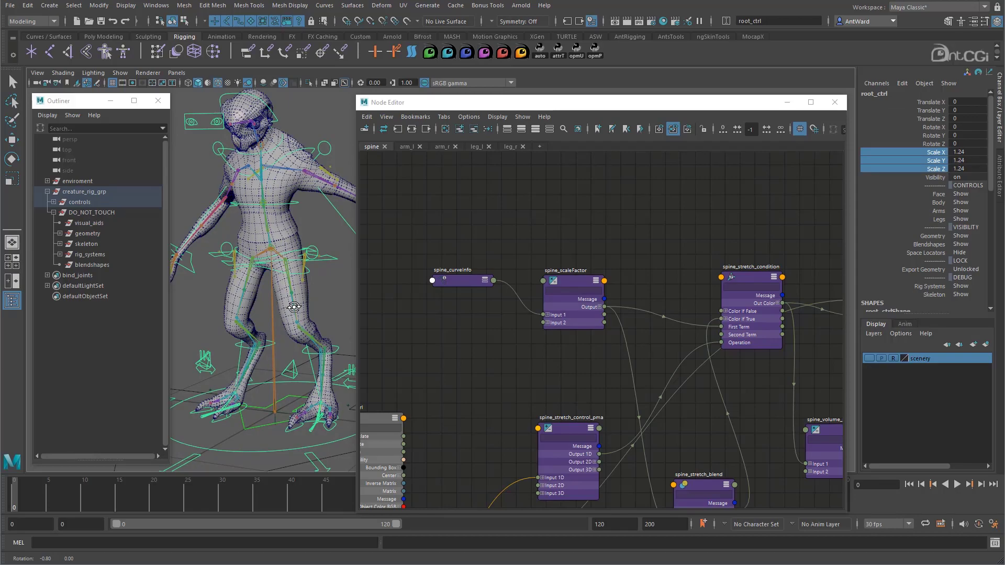
Step: Duplicate the spine_scaleFactor node, expand the copy's attributes, and place it above the spine network
{"action": "key", "text": "ctrl+d"}
{"action": "left_click", "coordinate": [571, 281]}
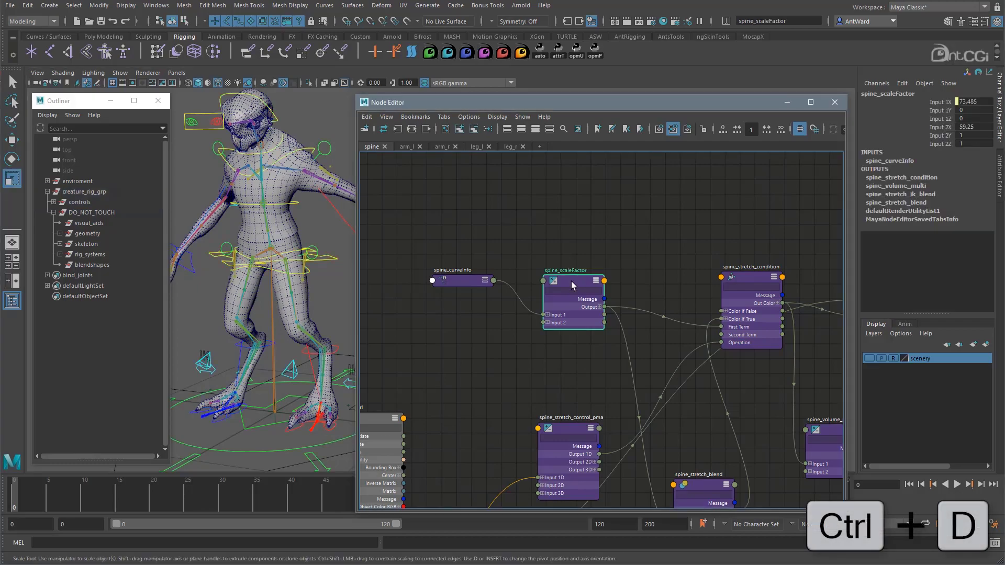
{"action": "key", "text": "ctrl+d"}
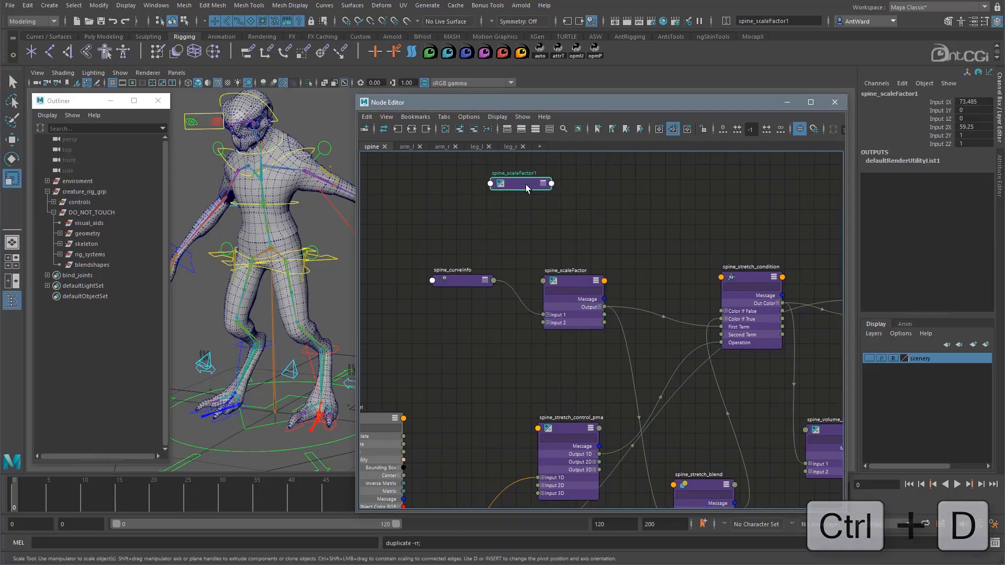
{"action": "key", "text": "3"}
{"action": "left_click_drag", "start_coordinate": [526, 184], "coordinate": [537, 181]}
{"action": "middle_click_drag", "start_coordinate": [596, 301], "coordinate": [586, 275], "text": "alt"}
Step: Rename the duplicated multiplyDivide node to spine_globalScale
{"action": "double_click", "coordinate": [515, 172]}
{"action": "left_click_drag", "start_coordinate": [509, 170], "coordinate": [574, 169]}
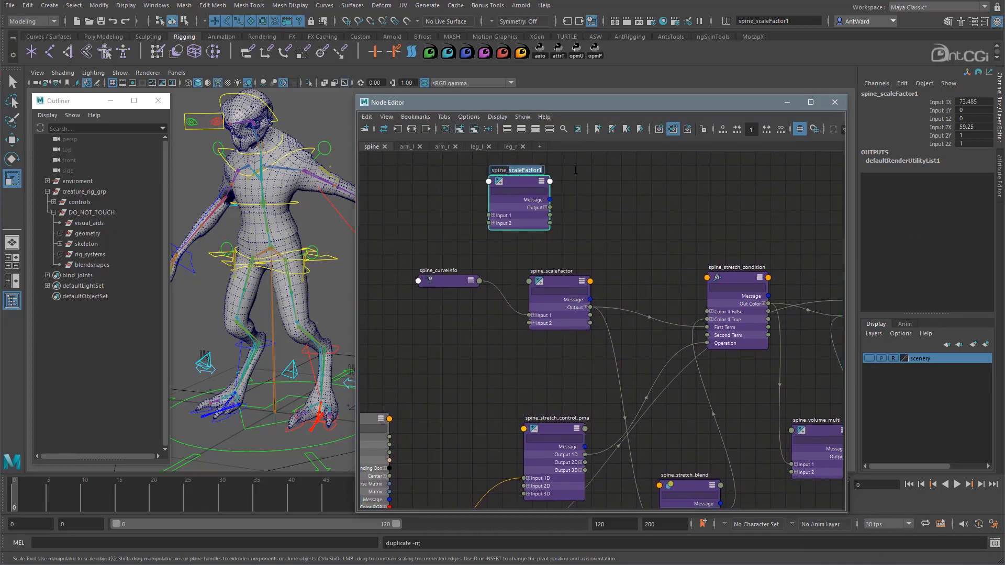
{"action": "type", "text": "globalScale"}
{"action": "key", "text": "Return"}
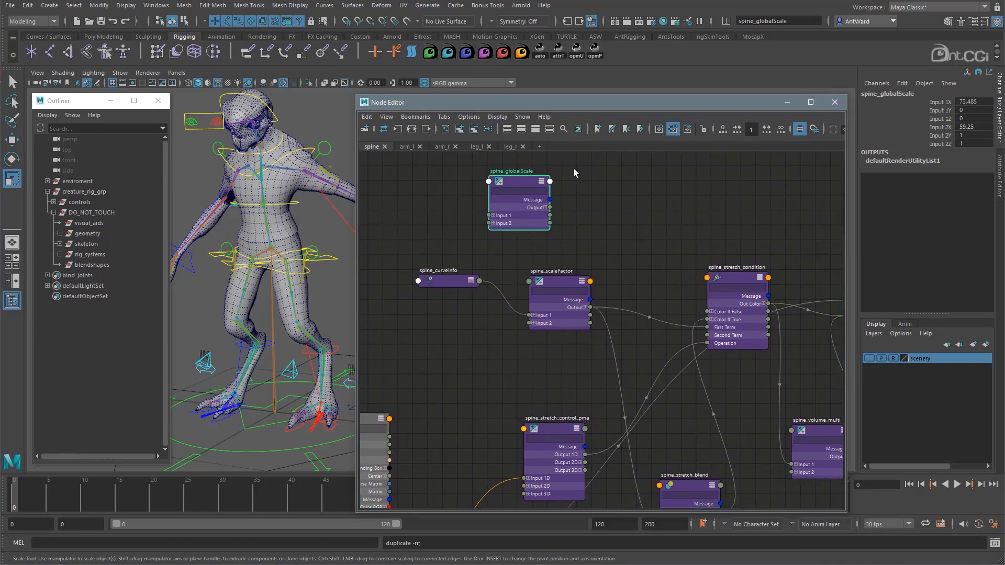
Step: Show the individual input channels of spine_globalScale and arrange it above a lowered spine_scaleFactor node
{"action": "key", "text": "3"}
{"action": "left_click_drag", "start_coordinate": [564, 282], "coordinate": [565, 313]}
{"action": "left_click_drag", "start_coordinate": [516, 182], "coordinate": [618, 181]}
{"action": "middle_click_drag", "start_coordinate": [618, 181], "coordinate": [634, 197], "text": "alt"}
{"action": "left_click_drag", "start_coordinate": [634, 197], "coordinate": [576, 183]}
Step: Copy the Input 2X value of spine_globalScale into its Input 1X, setting it to 59.25
{"action": "double_click", "coordinate": [964, 127]}
{"action": "key", "text": "ctrl+c"}
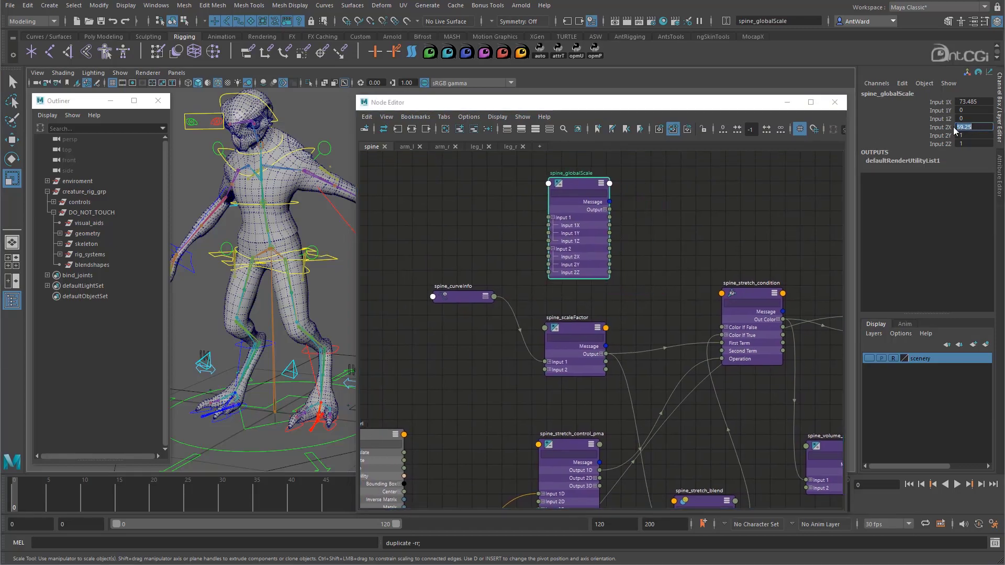
{"action": "double_click", "coordinate": [973, 102]}
{"action": "key", "text": "ctrl+v"}
{"action": "key", "text": "Return"}
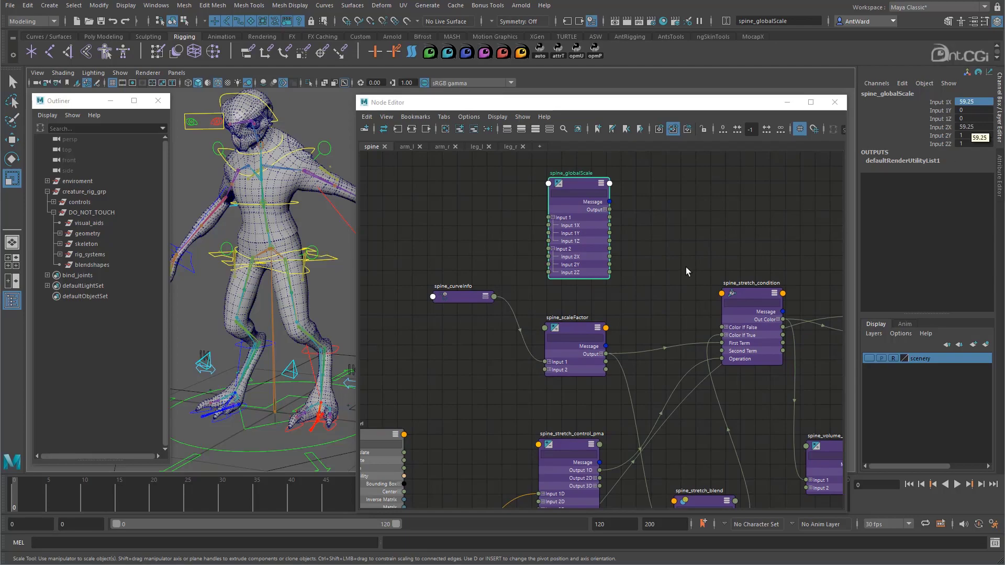
Step: Set the Operation of the spine_globalScale multiplyDivide node to Multiply in its attributes
{"action": "left_click_drag", "start_coordinate": [694, 108], "coordinate": [606, 110]}
{"action": "left_click", "coordinate": [1001, 168]}
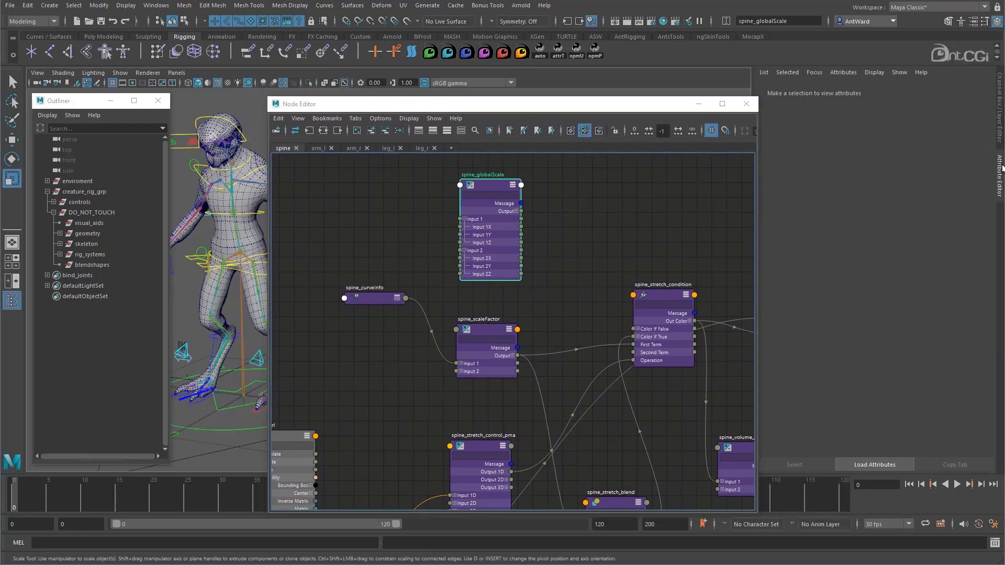
{"action": "left_click", "coordinate": [854, 197]}
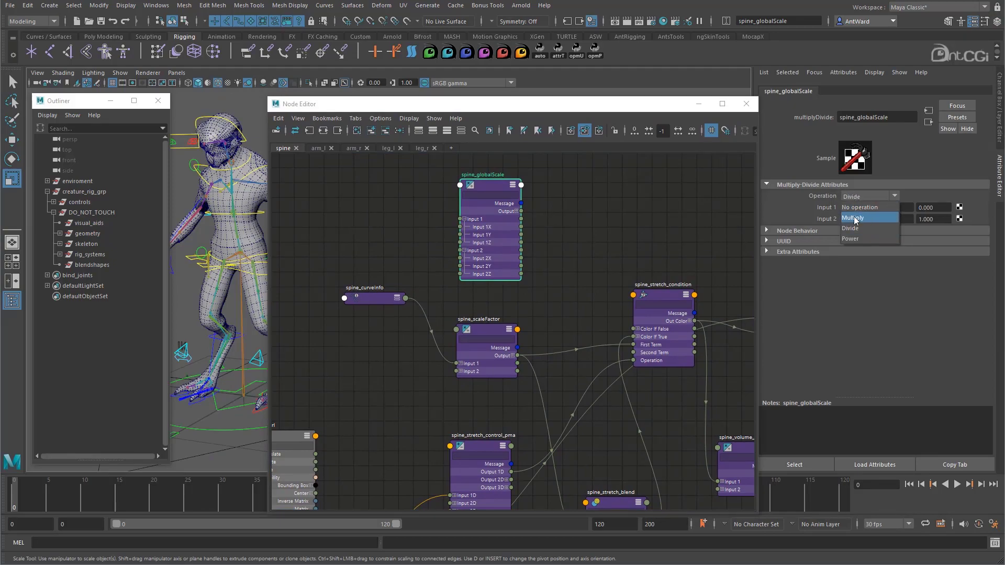
{"action": "left_click", "coordinate": [855, 218]}
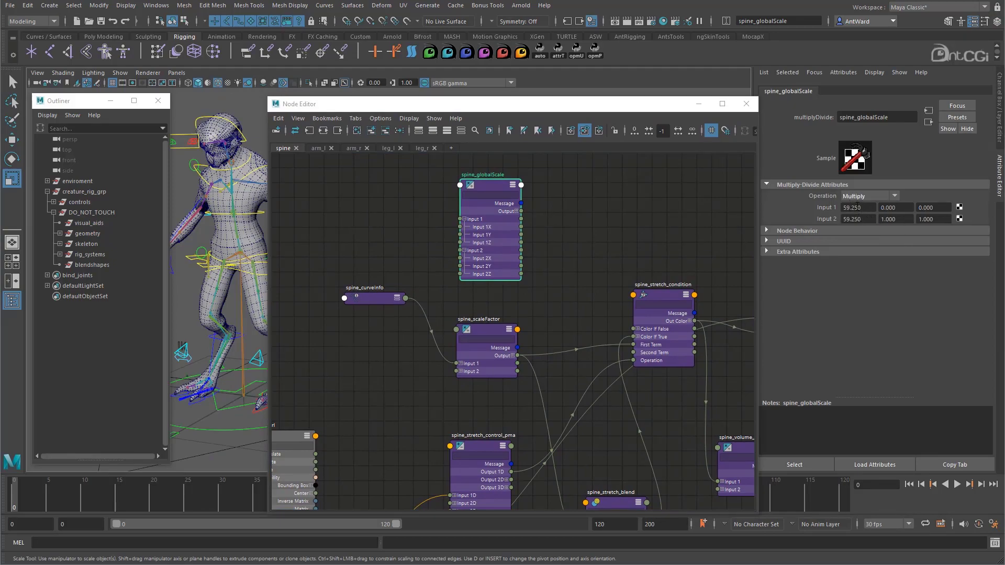
{"action": "left_click", "coordinate": [998, 117]}
{"action": "left_click_drag", "start_coordinate": [621, 107], "coordinate": [760, 106]}
Step: Open the Connection Editor and load spine_globalScale as the destination, with its input2 channels expanded
{"action": "left_click", "coordinate": [156, 5]}
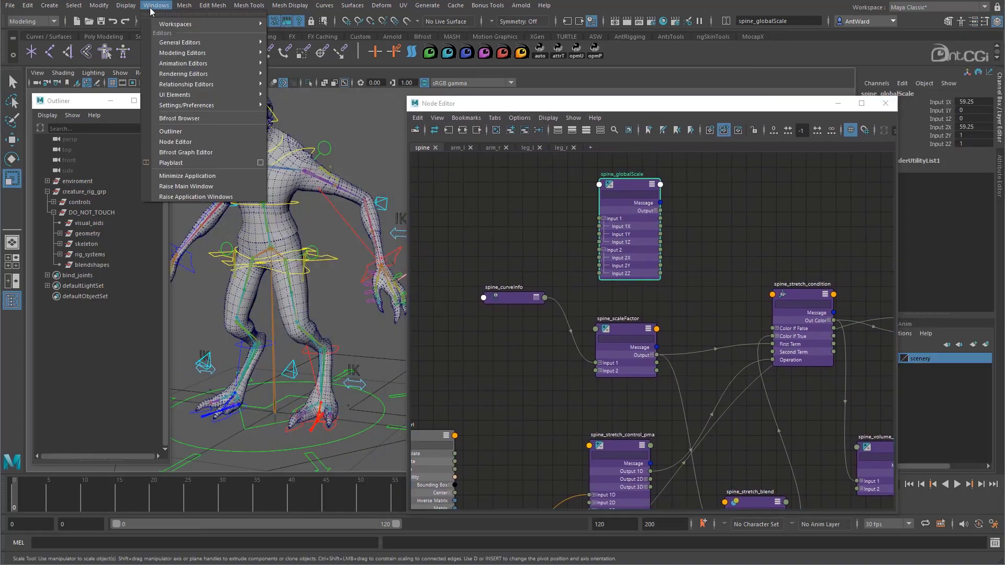
{"action": "mouse_move", "coordinate": [171, 44]}
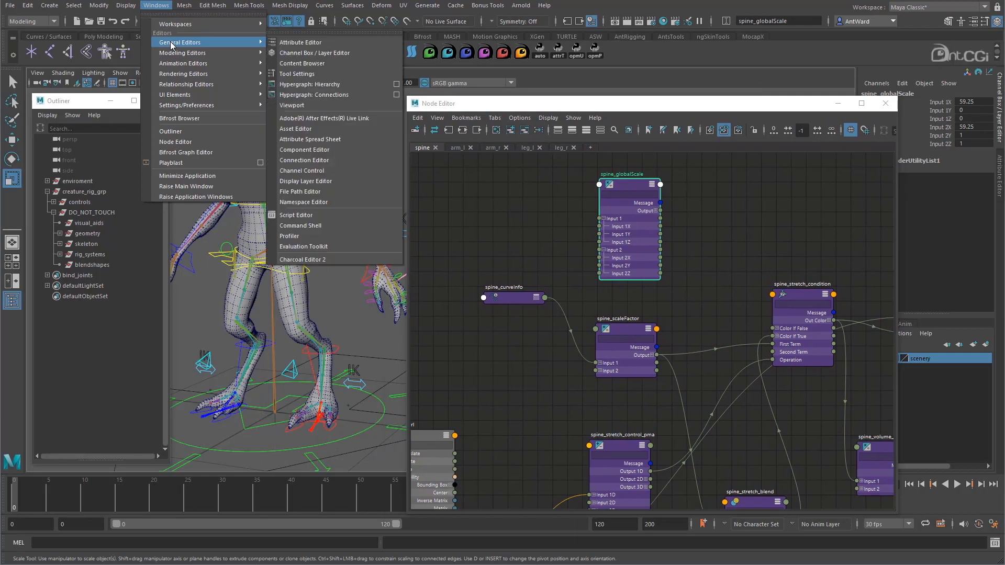
{"action": "left_click", "coordinate": [314, 160]}
{"action": "left_click_drag", "start_coordinate": [671, 99], "coordinate": [784, 93]}
{"action": "left_click", "coordinate": [905, 119]}
{"action": "left_click", "coordinate": [845, 166]}
{"action": "left_click_drag", "start_coordinate": [887, 94], "coordinate": [787, 92]}
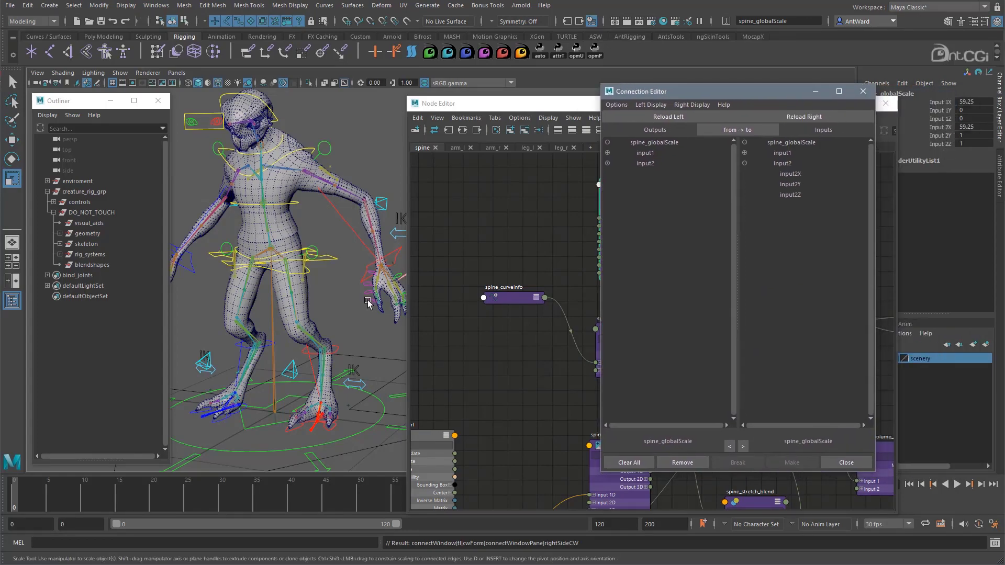
Step: Load root_ctrl as the source and connect its scaleY to input2X of spine_globalScale
{"action": "left_click", "coordinate": [364, 432]}
{"action": "left_click", "coordinate": [675, 121]}
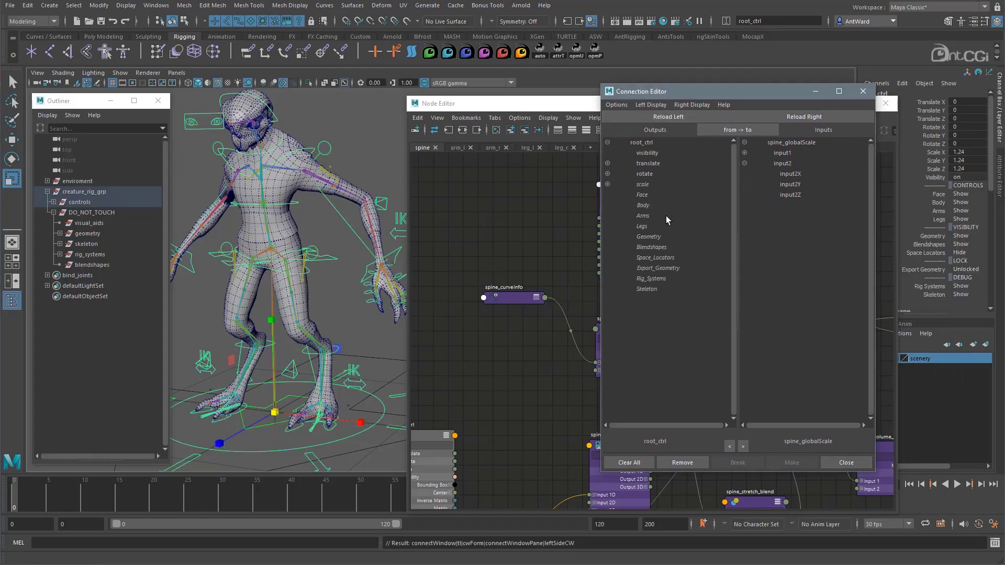
{"action": "left_click", "coordinate": [608, 184]}
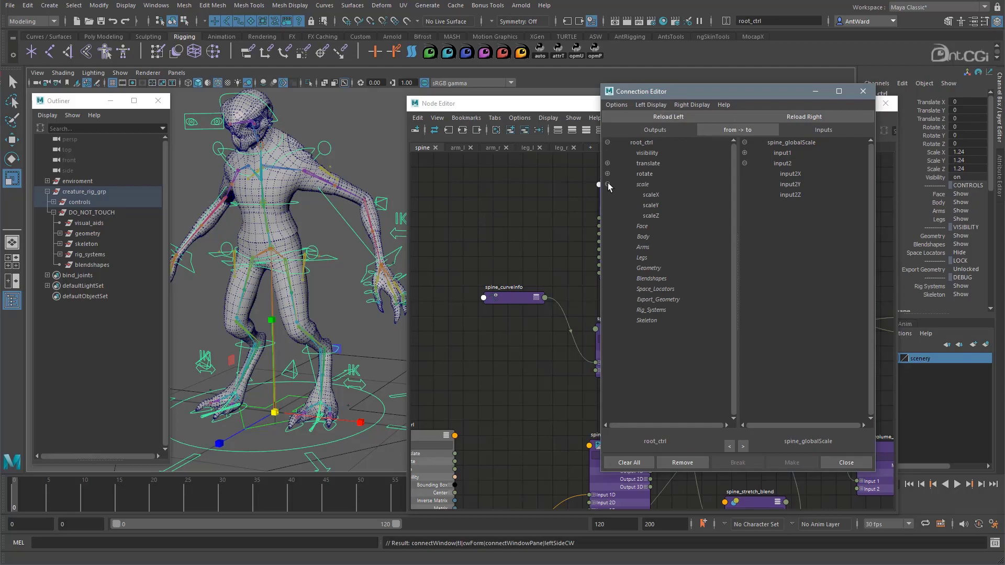
{"action": "left_click", "coordinate": [658, 206]}
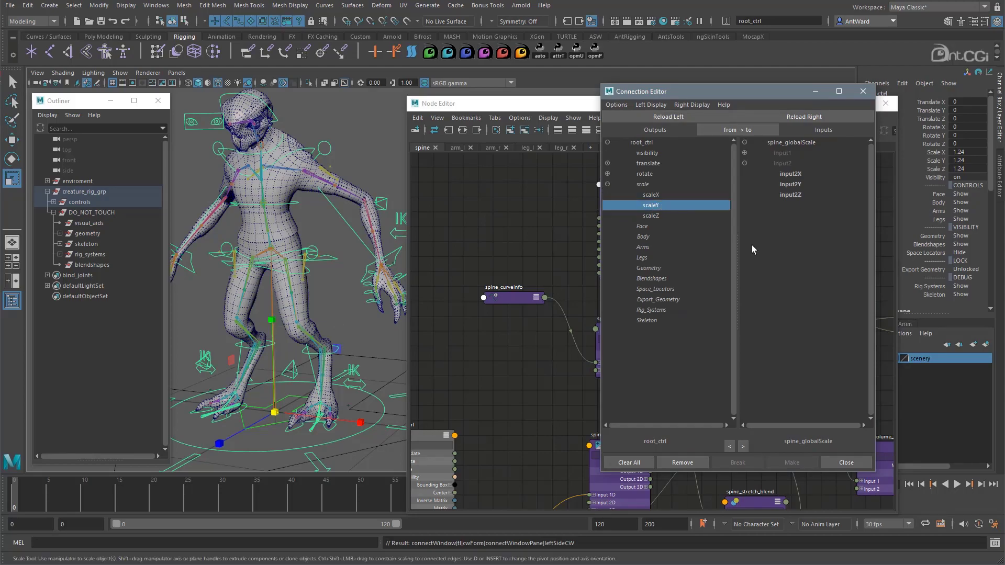
{"action": "left_click", "coordinate": [790, 174]}
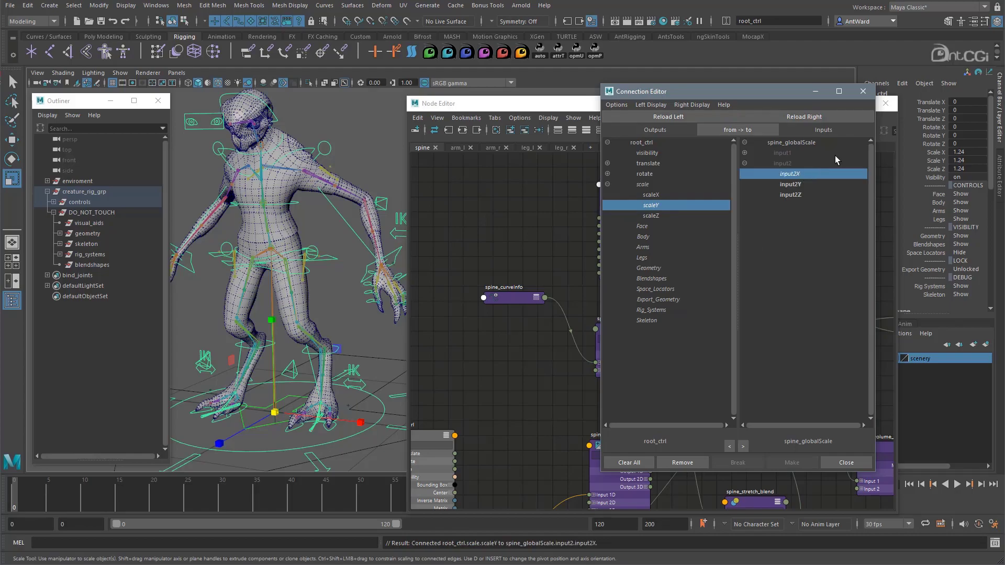
{"action": "left_click", "coordinate": [862, 92]}
Step: Connect Output X of spine_globalScale to Input 2X of spine_scaleFactor in the Node Editor
{"action": "left_click", "coordinate": [631, 186]}
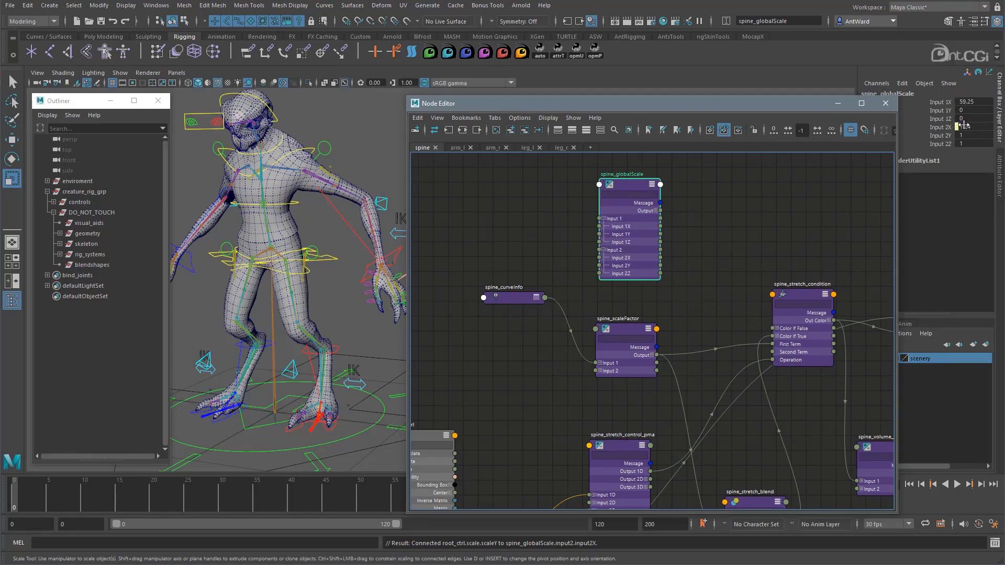
{"action": "left_click", "coordinate": [654, 211]}
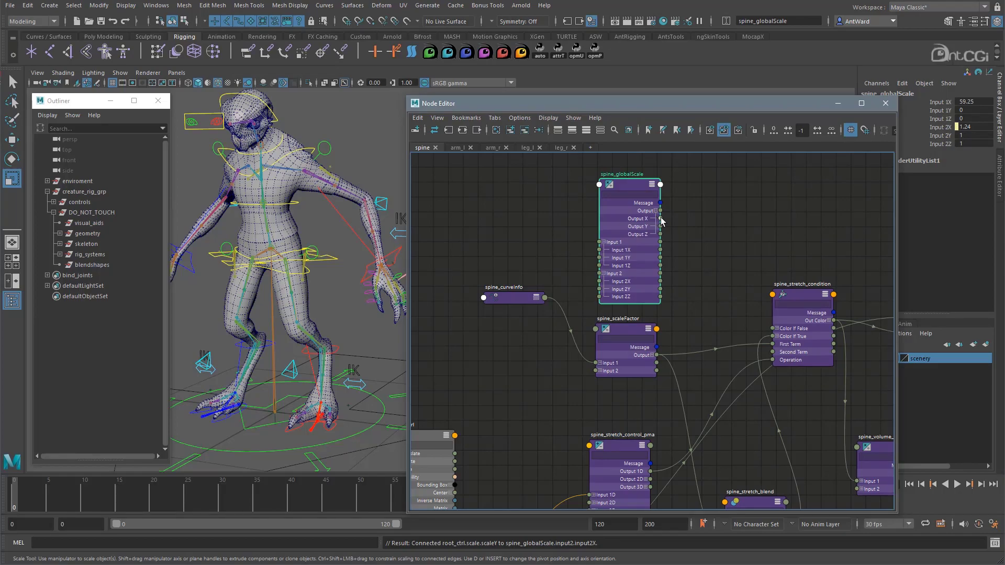
{"action": "left_click_drag", "start_coordinate": [692, 272], "coordinate": [584, 382]}
{"action": "left_click", "coordinate": [600, 371]}
{"action": "left_click", "coordinate": [631, 333]}
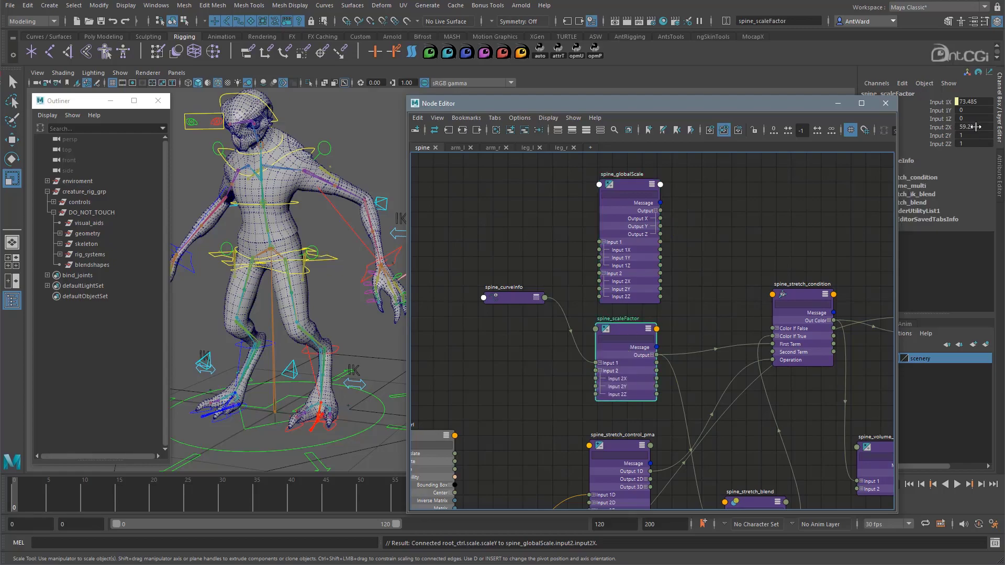
{"action": "left_click_drag", "start_coordinate": [660, 218], "coordinate": [595, 379]}
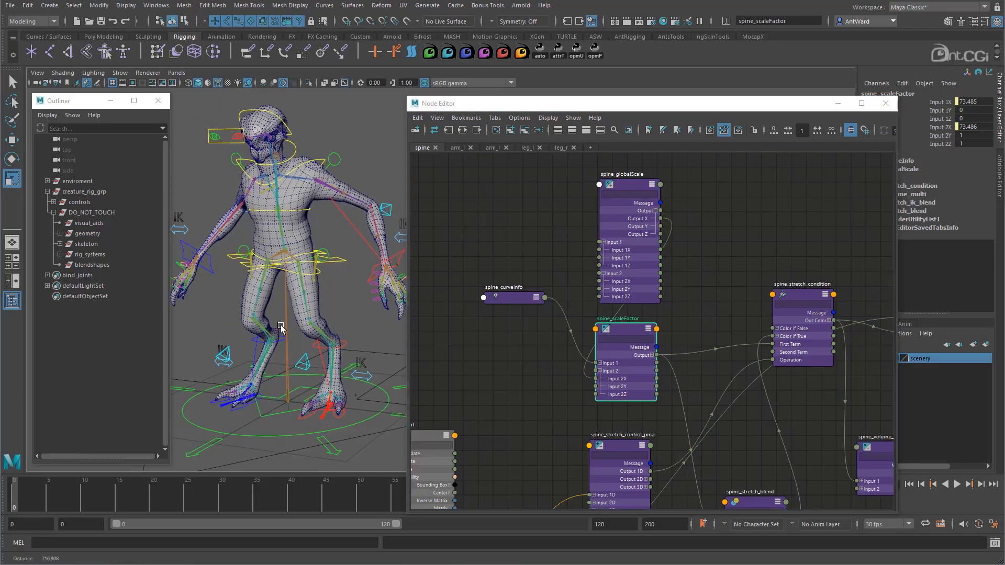
Step: Scale root_ctrl uniformly up to about 1.506 to test how the spine follows
{"action": "left_click", "coordinate": [366, 419]}
{"action": "left_click_drag", "start_coordinate": [282, 402], "coordinate": [364, 393]}
{"action": "middle_click_drag", "start_coordinate": [327, 255], "coordinate": [323, 330], "text": "alt"}
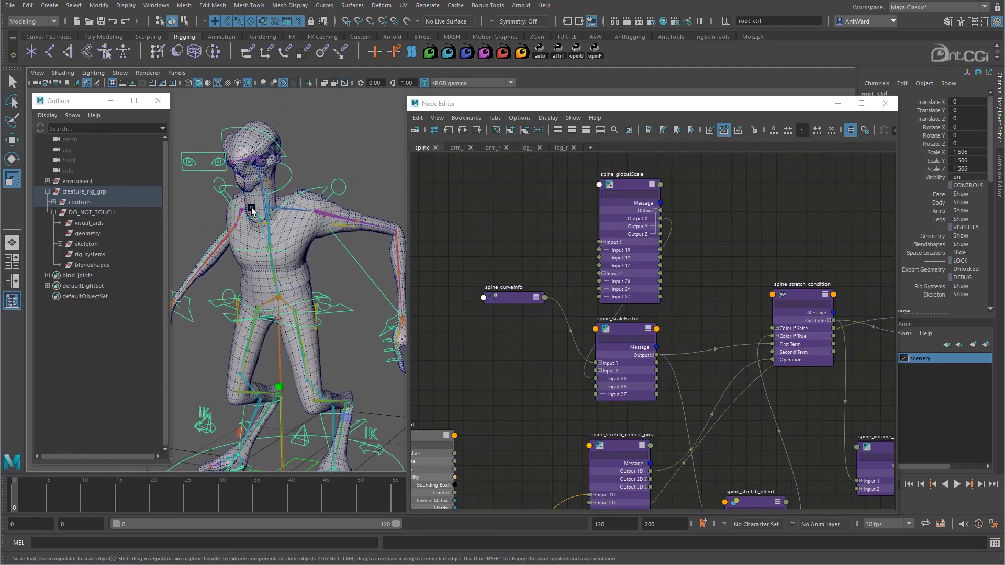
{"action": "left_click_drag", "start_coordinate": [282, 236], "coordinate": [288, 231], "text": "alt"}
Step: Expand rig_systems and spine_grp in the Outliner and examine the pelvis_fk joint chain on the creature
{"action": "left_click", "coordinate": [840, 107]}
{"action": "middle_click_drag", "start_coordinate": [345, 266], "coordinate": [508, 258], "text": "alt"}
{"action": "left_click", "coordinate": [60, 255]}
{"action": "left_click", "coordinate": [66, 264]}
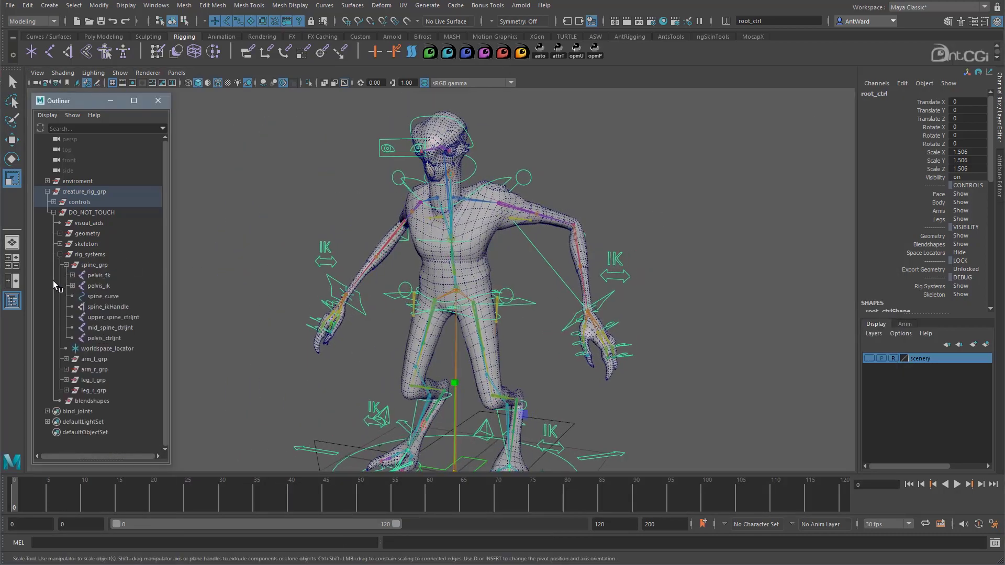
{"action": "left_click", "coordinate": [103, 275]}
{"action": "right_click_drag", "start_coordinate": [240, 283], "coordinate": [413, 289], "text": "alt"}
{"action": "left_click_drag", "start_coordinate": [413, 290], "coordinate": [428, 265], "text": "alt"}
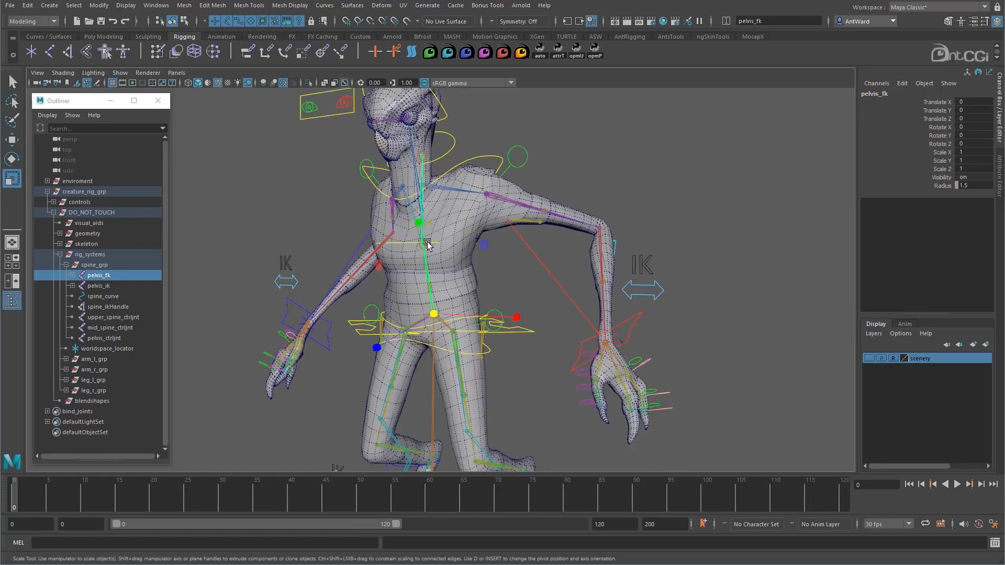
Step: Try scaling the pelvis_ik joint uniformly to about 1.64, then undo the scaling
{"action": "left_click", "coordinate": [98, 286]}
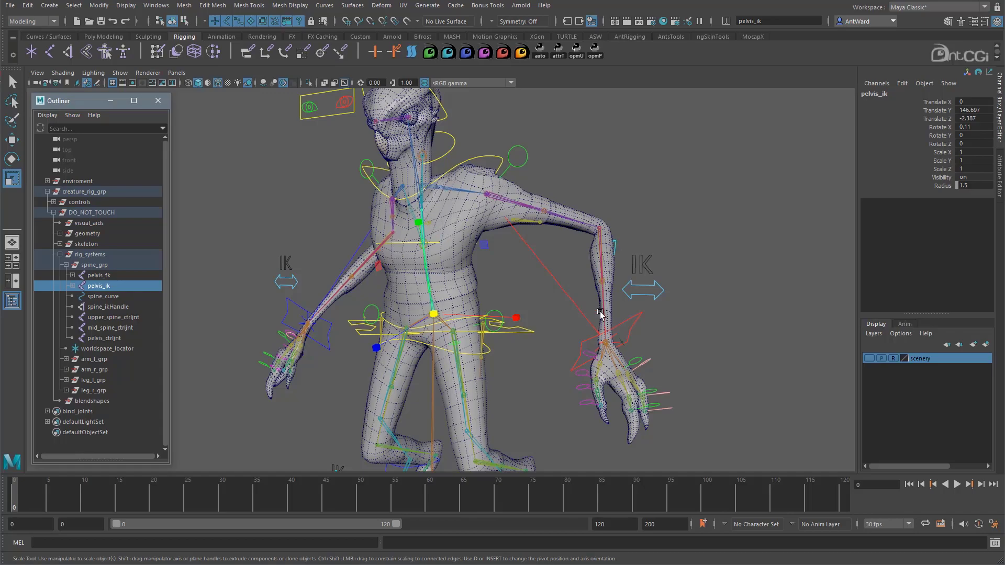
{"action": "key", "text": "f"}
{"action": "left_click_drag", "start_coordinate": [436, 307], "coordinate": [488, 314]}
{"action": "left_click_drag", "start_coordinate": [471, 312], "coordinate": [484, 313]}
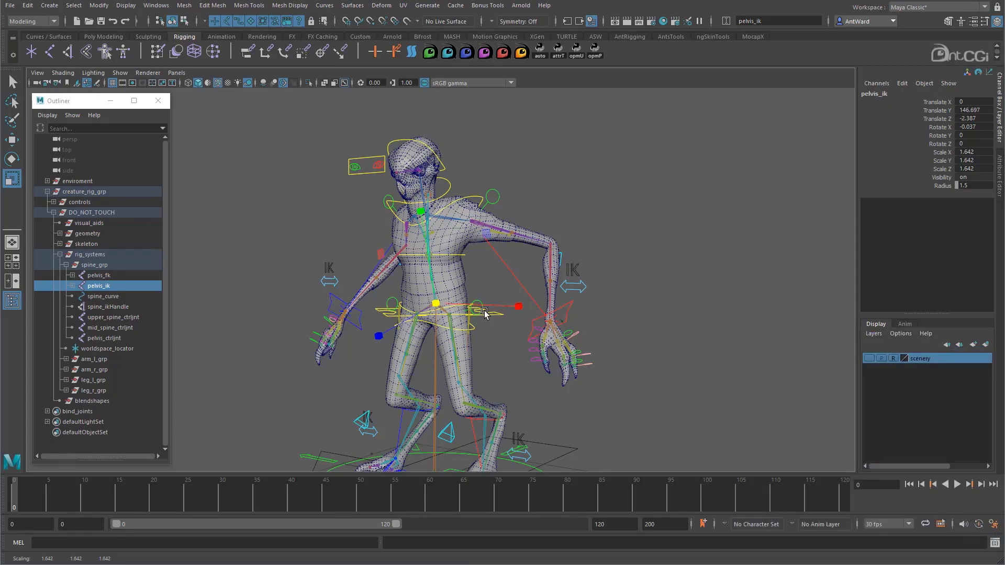
{"action": "key", "text": "ctrl+z"}
Step: Try scaling the whole spine_grp uniformly to about 1.09, then undo the scaling
{"action": "left_click_drag", "start_coordinate": [610, 366], "coordinate": [500, 340], "text": "alt"}
{"action": "left_click", "coordinate": [102, 266]}
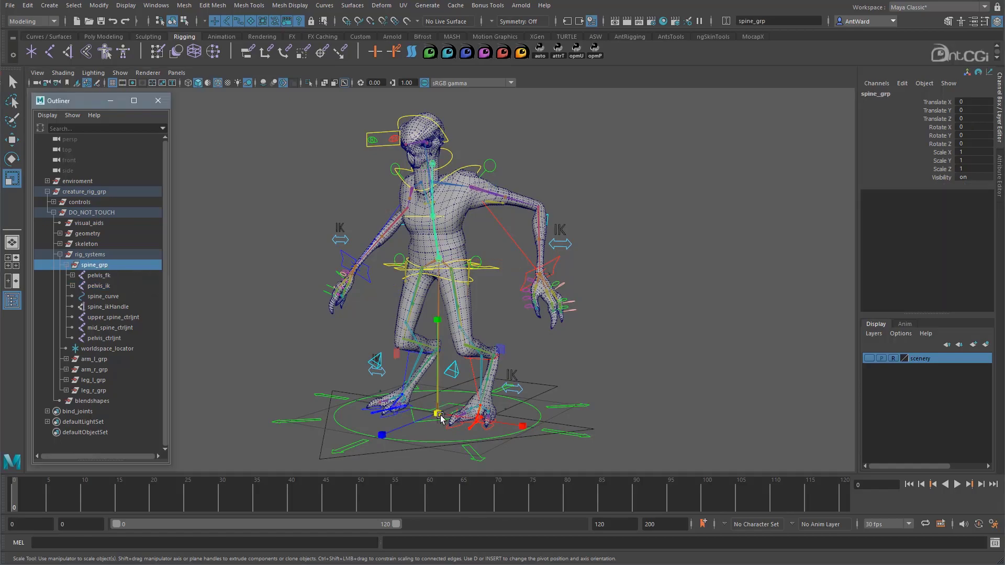
{"action": "left_click_drag", "start_coordinate": [438, 414], "coordinate": [463, 413]}
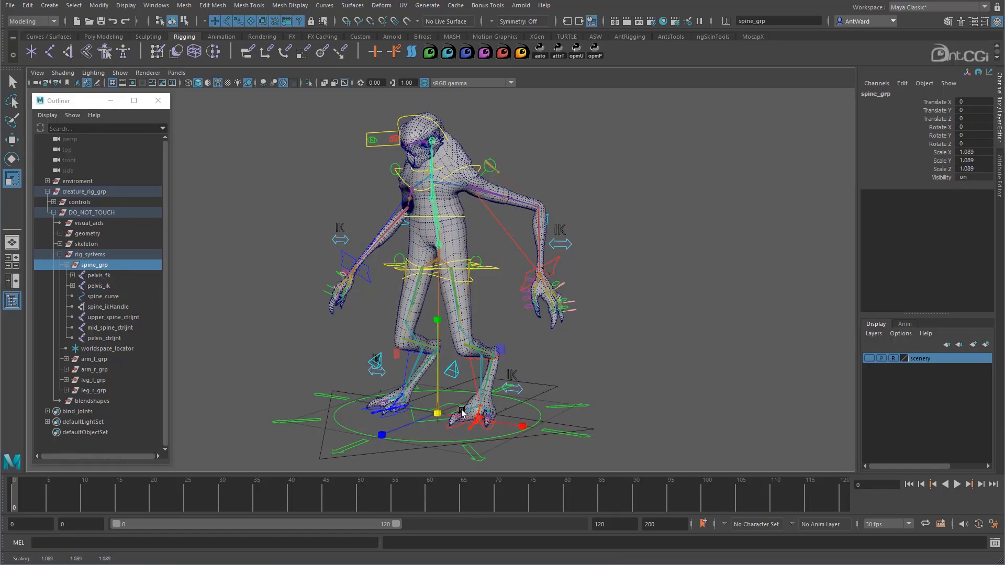
{"action": "key", "text": "ctrl+z"}
Step: Create an empty group named spine_scale_grp and parent it under spine_grp
{"action": "left_click", "coordinate": [663, 287]}
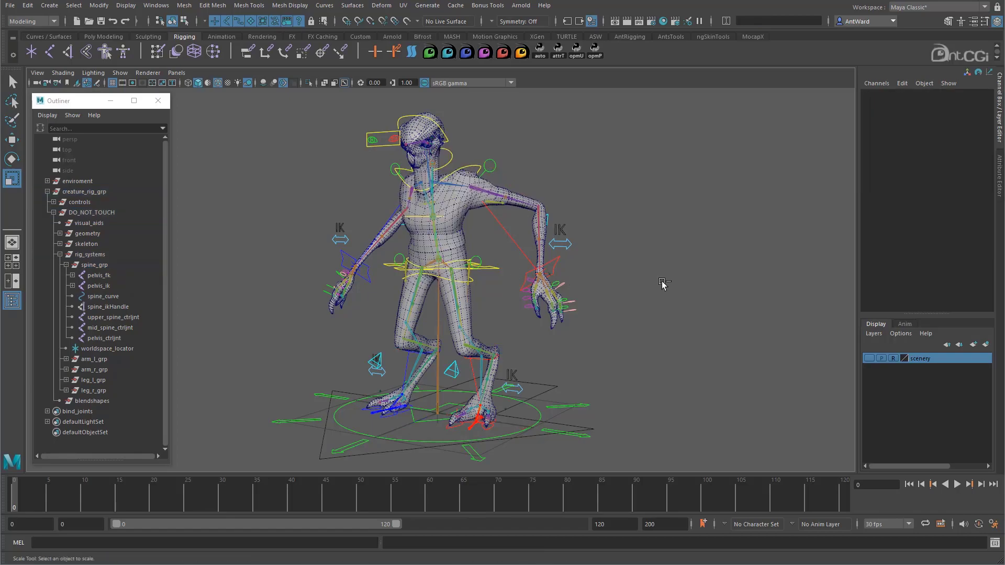
{"action": "key", "text": "ctrl+g"}
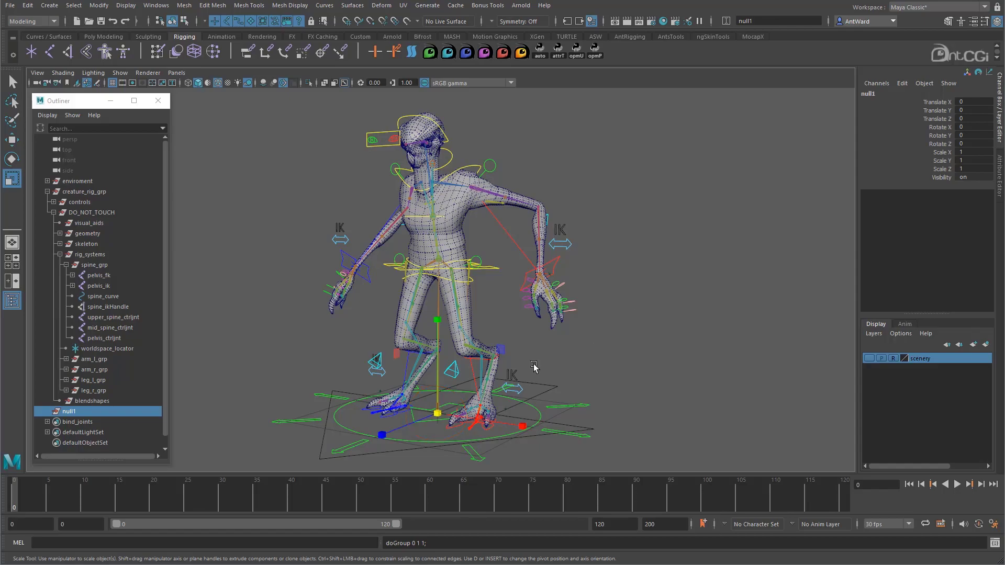
{"action": "double_click", "coordinate": [73, 412]}
{"action": "type", "text": "spine_scale_grp"}
{"action": "key", "text": "Return"}
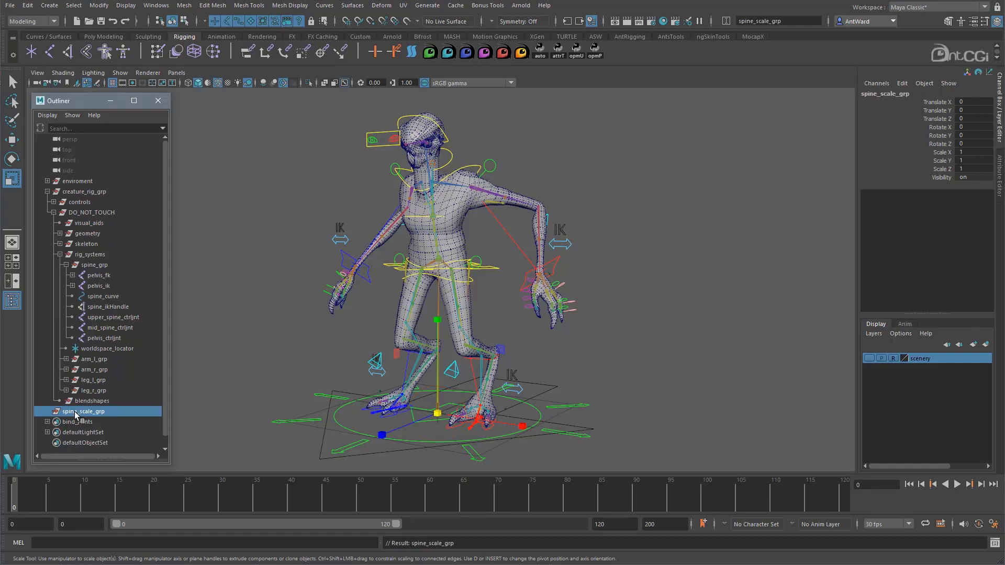
{"action": "middle_click_drag", "start_coordinate": [74, 411], "coordinate": [102, 266]}
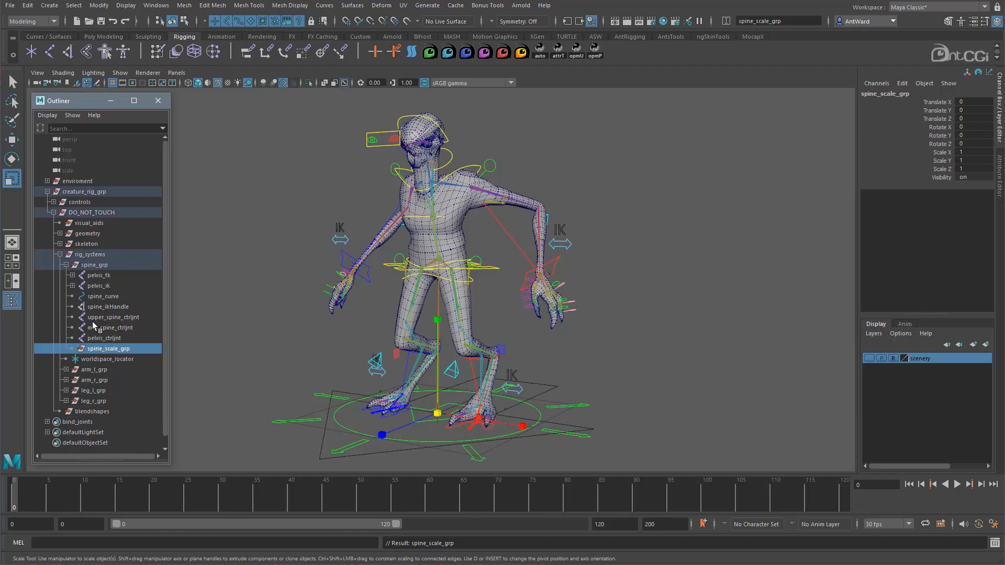
Step: Parent the pelvis_ik joint under spine_scale_grp and expand that group in the Outliner
{"action": "left_click", "coordinate": [101, 286]}
{"action": "middle_click_drag", "start_coordinate": [114, 284], "coordinate": [114, 349]}
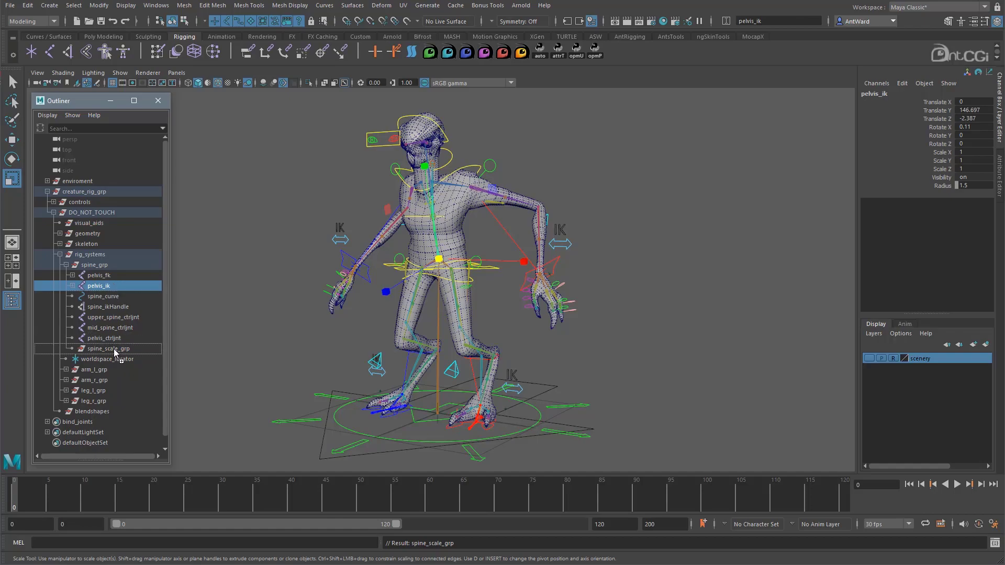
{"action": "middle_click_drag", "start_coordinate": [114, 349], "coordinate": [114, 349]}
{"action": "left_click", "coordinate": [73, 339]}
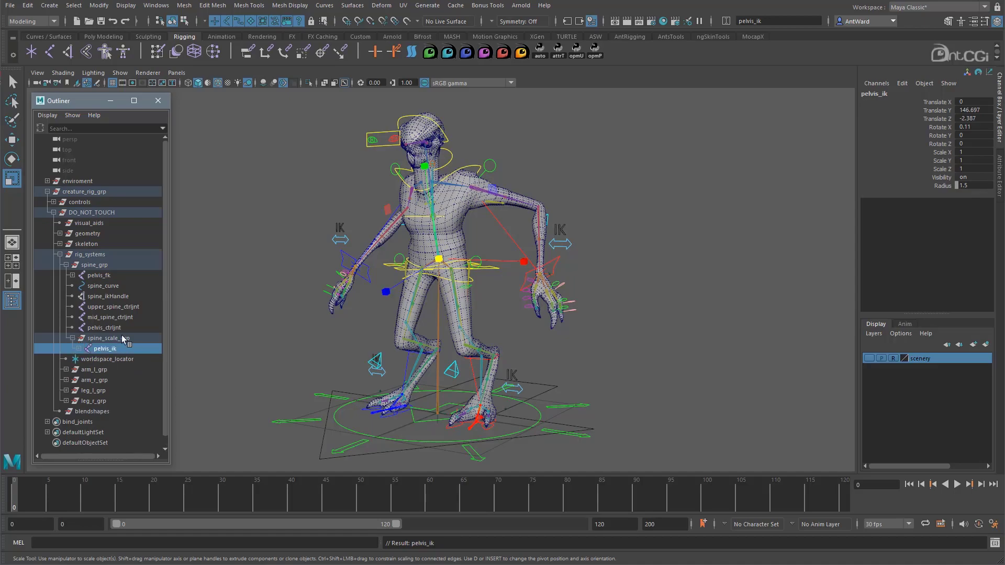
Step: Connect the scale of root_ctrl to the scale of spine_scale_grp using the Connection Editor
{"action": "left_click", "coordinate": [158, 6]}
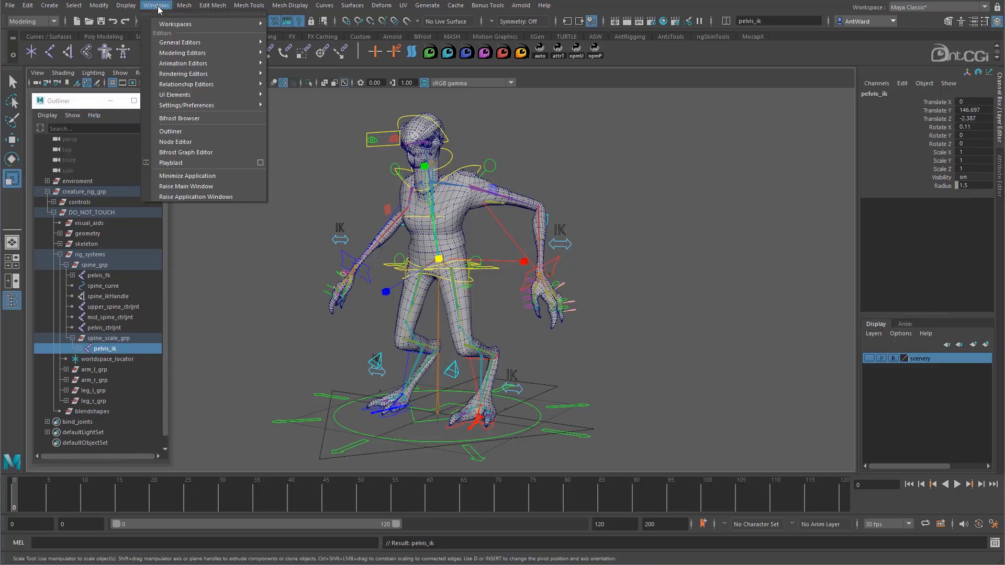
{"action": "mouse_move", "coordinate": [190, 45]}
{"action": "left_click", "coordinate": [317, 160]}
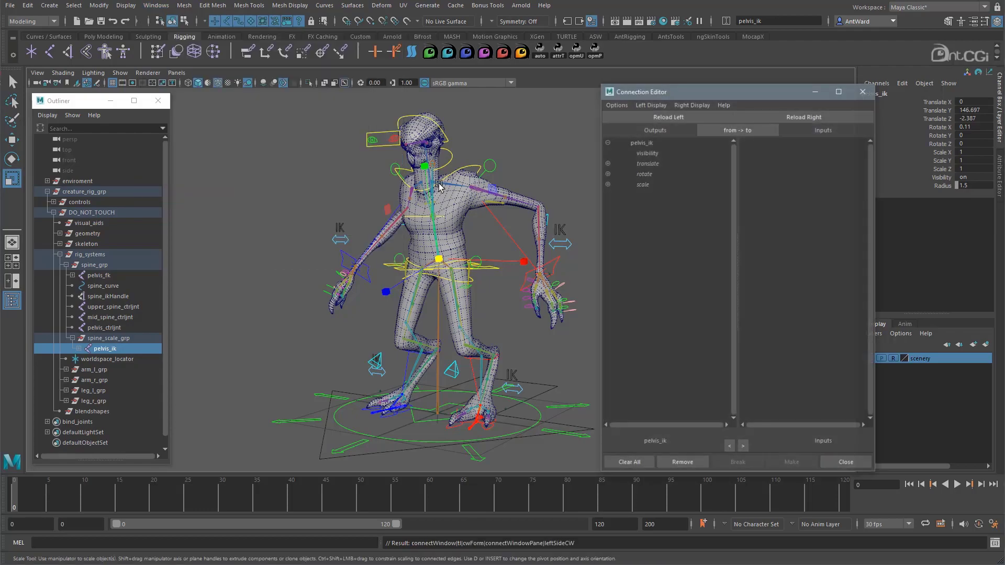
{"action": "left_click", "coordinate": [108, 338]}
{"action": "left_click", "coordinate": [804, 116]}
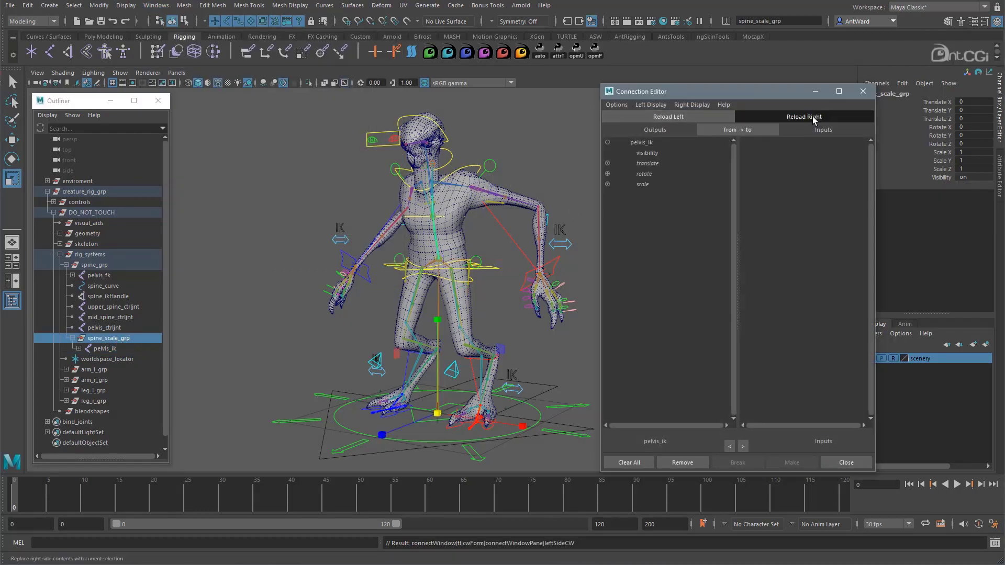
{"action": "left_click", "coordinate": [532, 410]}
{"action": "left_click", "coordinate": [682, 116]}
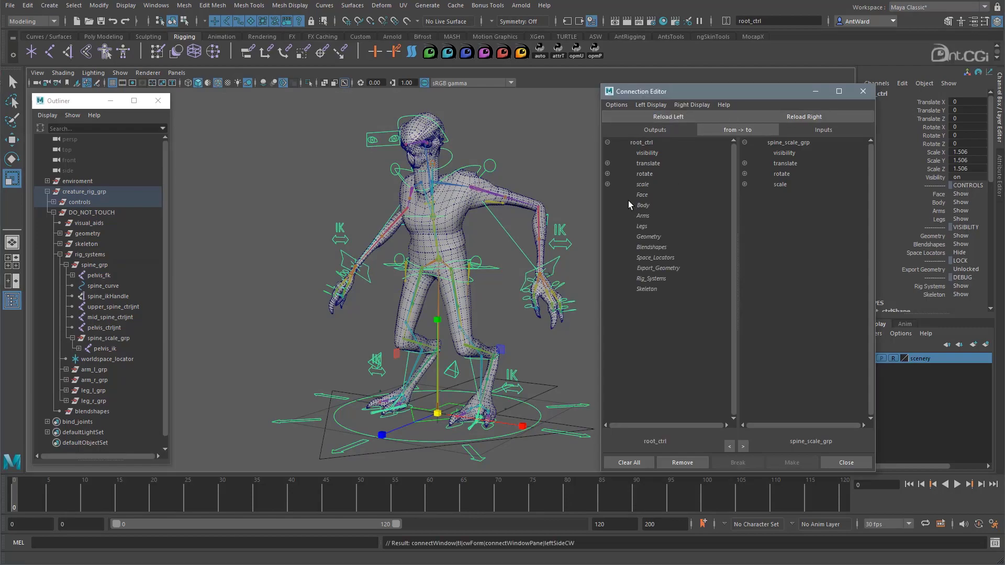
{"action": "left_click", "coordinate": [649, 184]}
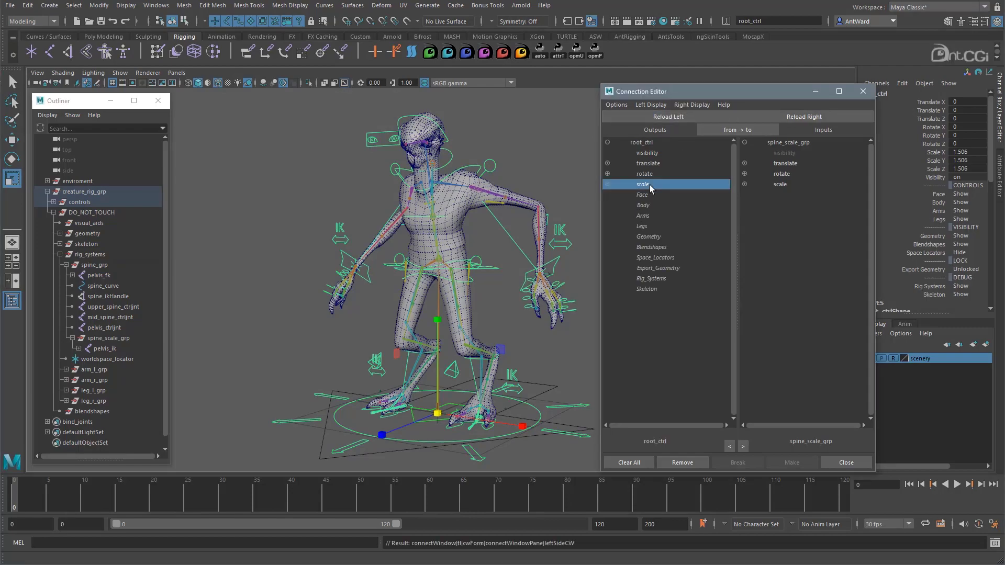
{"action": "left_click", "coordinate": [780, 184]}
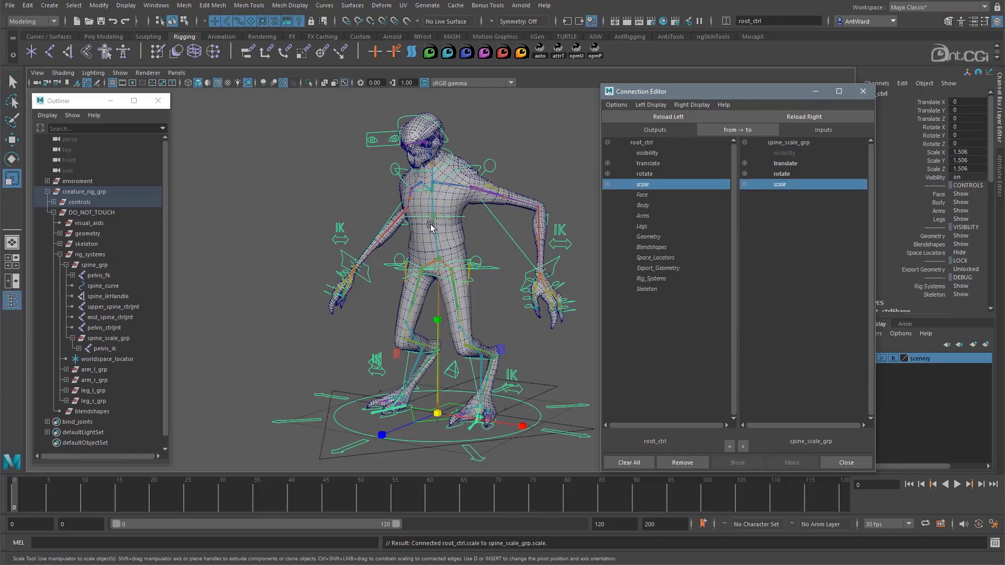
Step: Test the spine by scaling root_ctrl uniformly to about 1.58 and moving shoulder_ctrl to about X -7.95, Y 5.4, Z 2.85
{"action": "left_click", "coordinate": [531, 402]}
{"action": "middle_click_drag", "start_coordinate": [531, 402], "coordinate": [379, 302]}
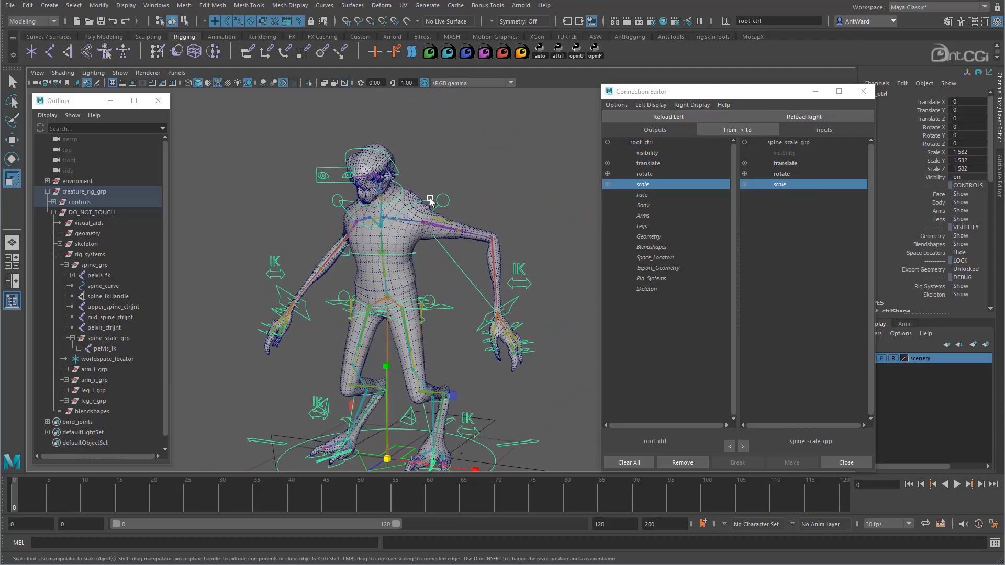
{"action": "left_click", "coordinate": [382, 199]}
{"action": "key", "text": "w"}
{"action": "mouse_move", "coordinate": [383, 198]}
{"action": "left_mouse_down"}
{"action": "mouse_move", "coordinate": [393, 189]}
{"action": "mouse_move", "coordinate": [367, 189]}
{"action": "left_mouse_up"}
{"action": "right_click_drag", "start_coordinate": [476, 349], "coordinate": [430, 348], "text": "alt"}
{"action": "middle_click_drag", "start_coordinate": [430, 348], "coordinate": [432, 306], "text": "alt"}
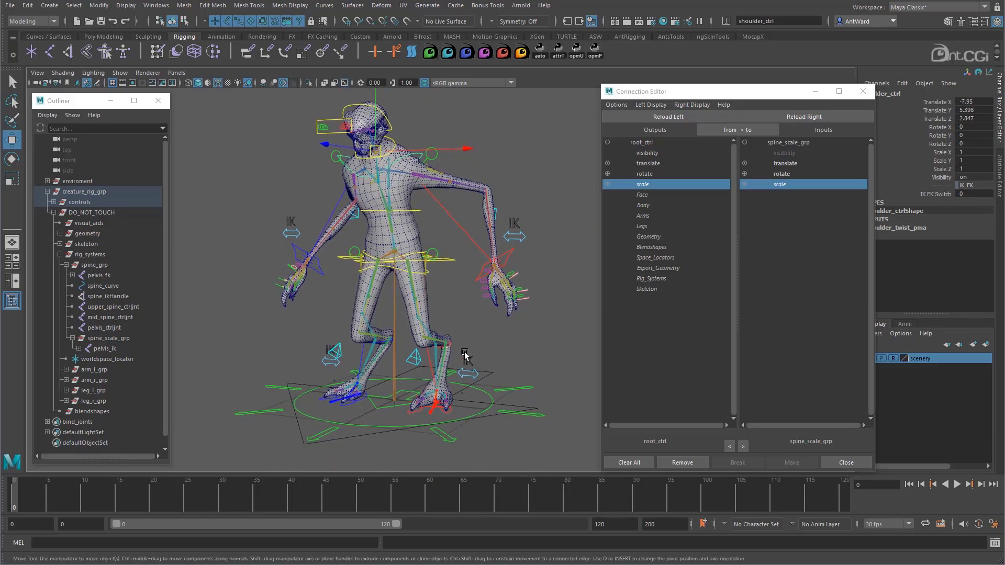
Step: Scale root_ctrl uniformly to about 1.6, then close the Connection Editor and clear the selection
{"action": "left_click", "coordinate": [520, 389]}
{"action": "key", "text": "r"}
{"action": "mouse_move", "coordinate": [396, 400]}
{"action": "left_mouse_down"}
{"action": "mouse_move", "coordinate": [340, 397]}
{"action": "mouse_move", "coordinate": [390, 398]}
{"action": "left_mouse_up"}
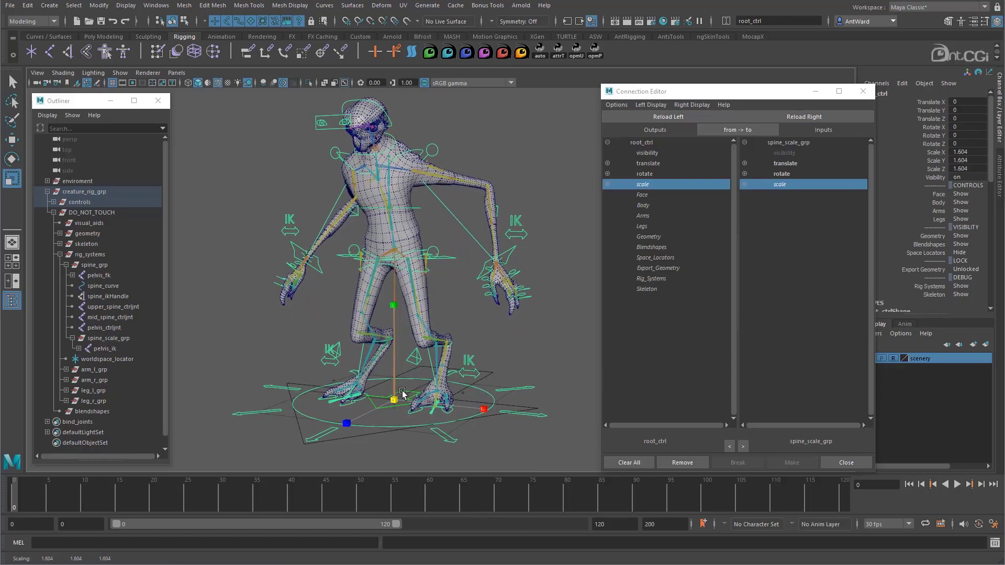
{"action": "left_click_drag", "start_coordinate": [389, 244], "coordinate": [378, 243], "text": "alt"}
{"action": "middle_click_drag", "start_coordinate": [379, 243], "coordinate": [390, 261], "text": "alt"}
{"action": "right_click_drag", "start_coordinate": [389, 261], "coordinate": [417, 259], "text": "alt"}
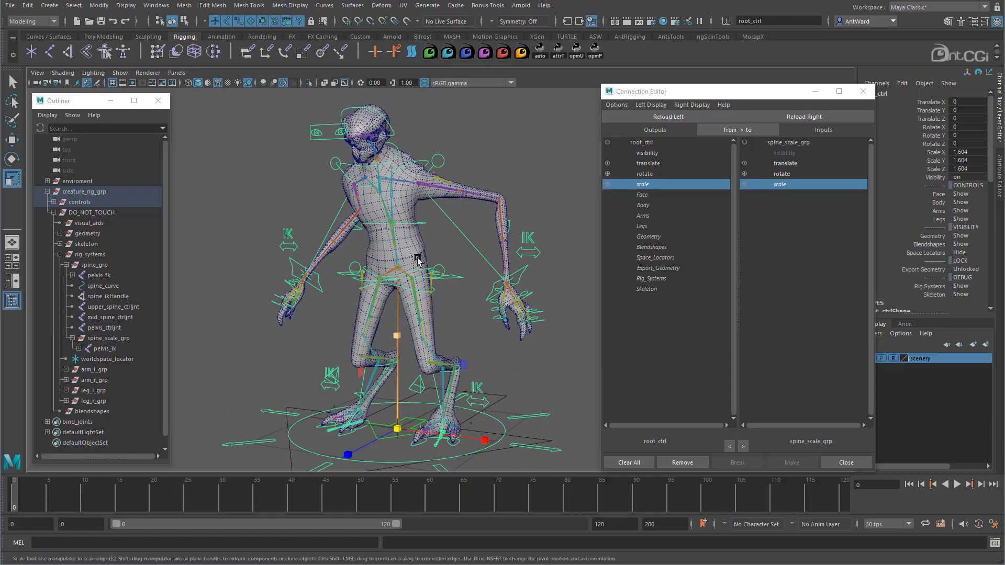
{"action": "left_click", "coordinate": [863, 91]}
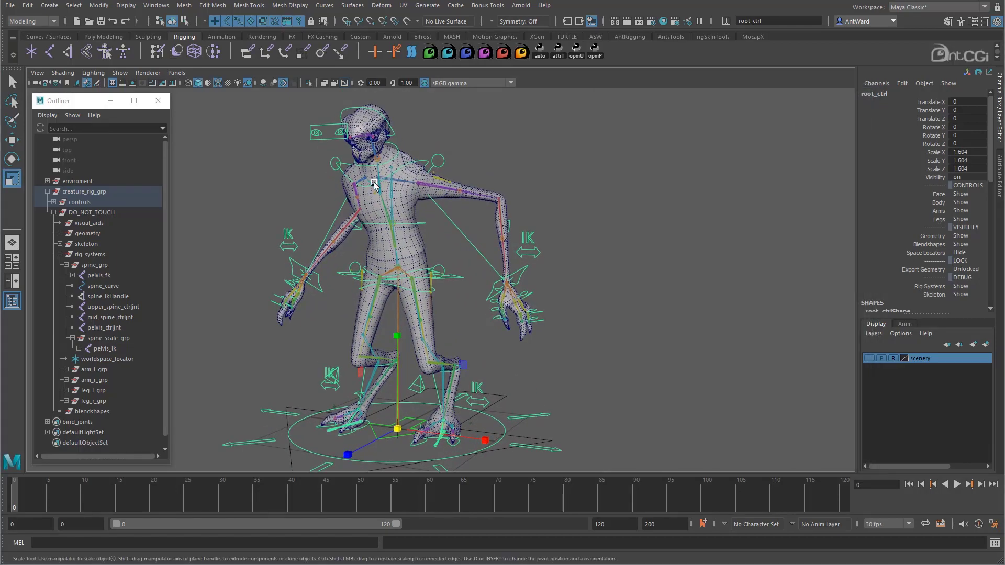
{"action": "left_click_drag", "start_coordinate": [547, 330], "coordinate": [542, 331], "text": "alt"}
{"action": "middle_click_drag", "start_coordinate": [542, 331], "coordinate": [468, 347], "text": "alt"}
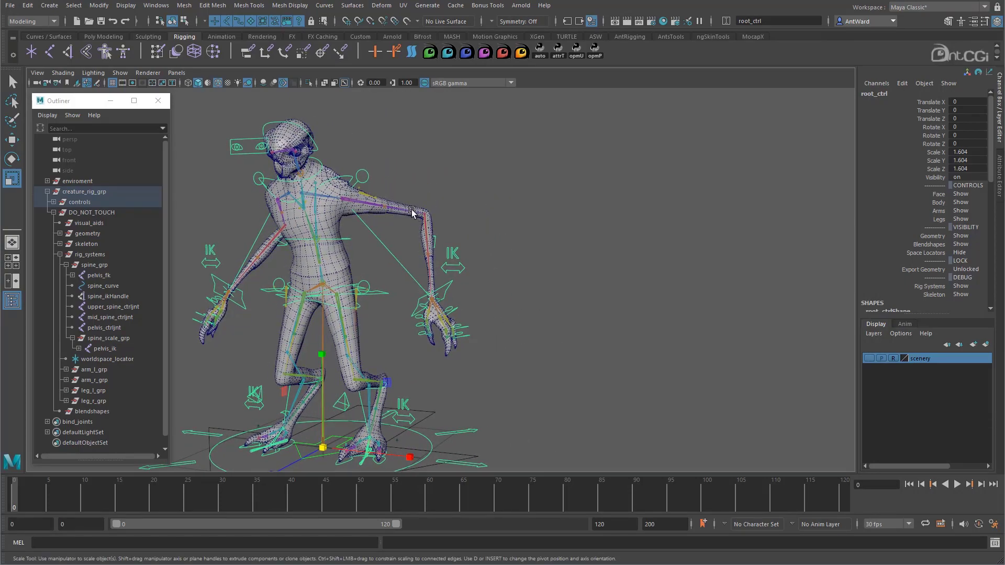
{"action": "left_click_drag", "start_coordinate": [498, 293], "coordinate": [500, 290], "text": "alt"}
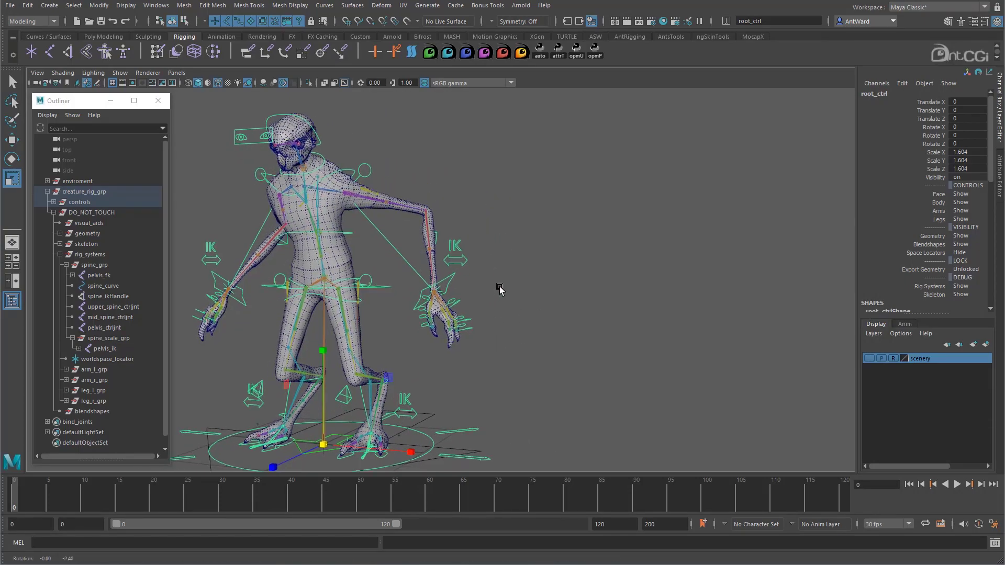
{"action": "left_click", "coordinate": [539, 297]}
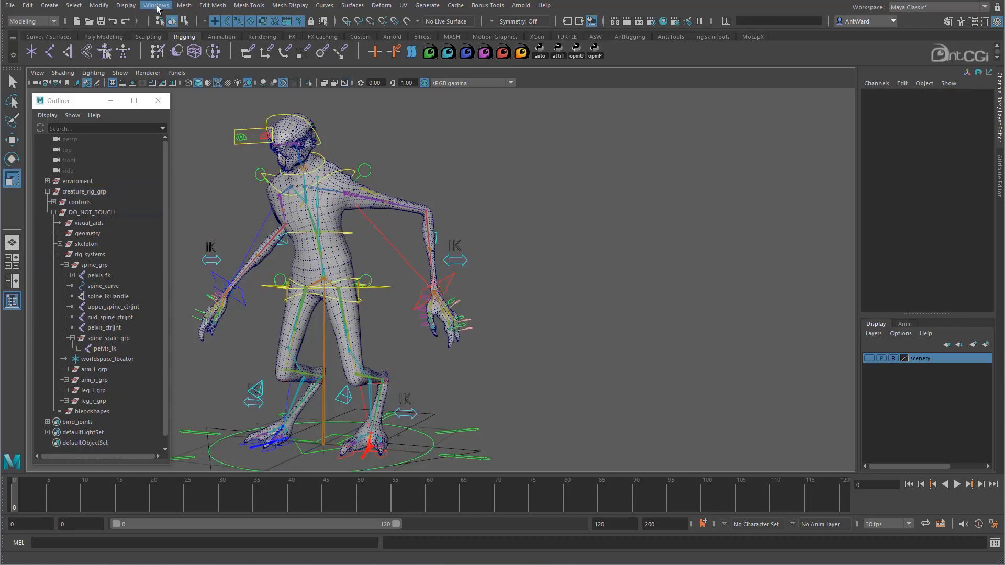
Step: Open the Node Editor and bring up the arm_l network around the arm_l_scaleFactor node
{"action": "left_click", "coordinate": [156, 5]}
{"action": "left_click", "coordinate": [175, 142]}
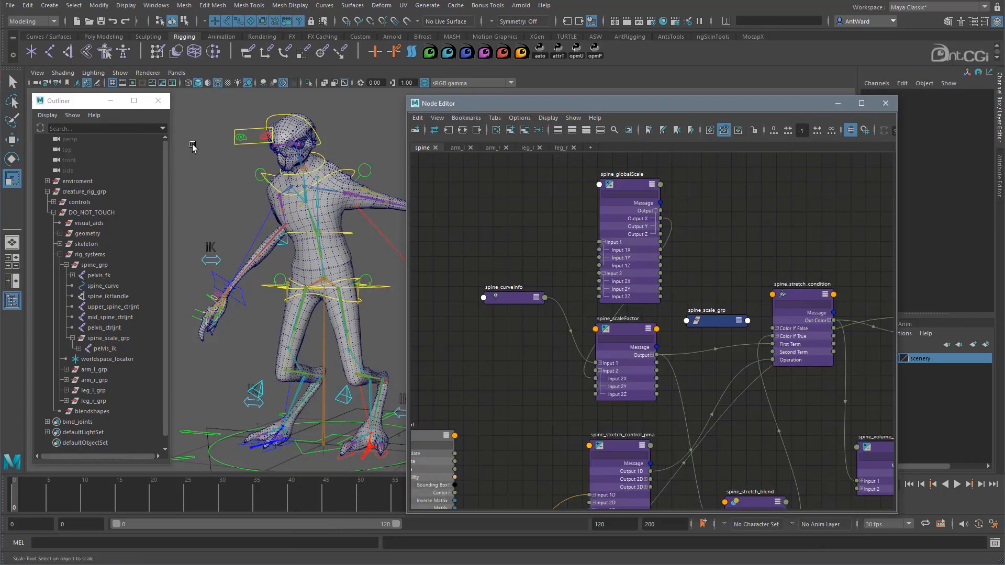
{"action": "left_click_drag", "start_coordinate": [680, 105], "coordinate": [746, 85]}
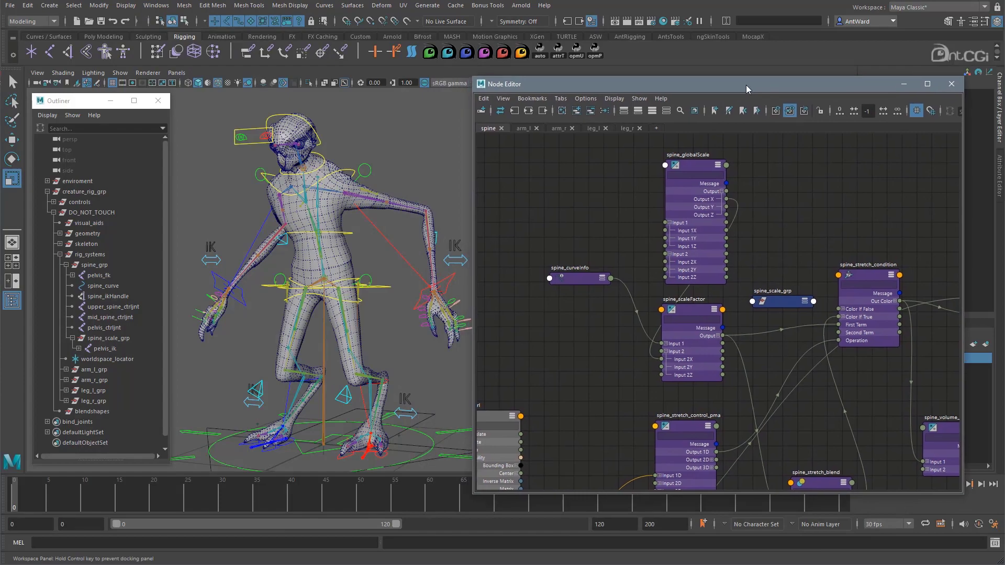
{"action": "left_click", "coordinate": [523, 129]}
{"action": "middle_click_drag", "start_coordinate": [633, 294], "coordinate": [818, 321], "text": "alt"}
{"action": "middle_click_drag", "start_coordinate": [579, 258], "coordinate": [772, 263], "text": "alt"}
{"action": "left_click", "coordinate": [681, 316]}
{"action": "middle_click_drag", "start_coordinate": [602, 356], "coordinate": [619, 430], "text": "alt"}
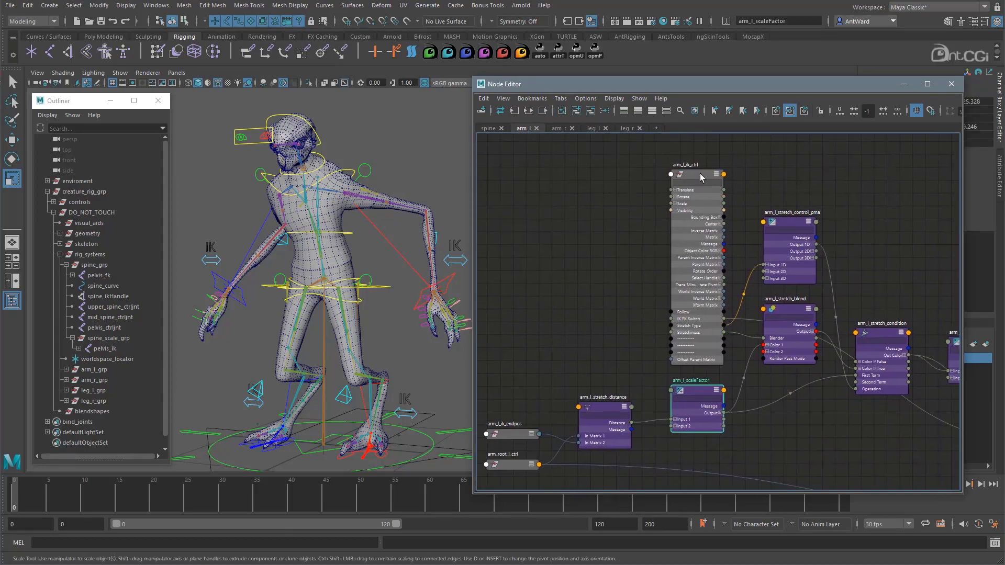
Step: Duplicate the arm_l_scaleFactor node as arm_l_globalScale, with its Input 1 and Input 2 attributes expanded
{"action": "left_click", "coordinate": [716, 174]}
{"action": "left_click", "coordinate": [692, 390]}
{"action": "middle_click_drag", "start_coordinate": [693, 390], "coordinate": [638, 265], "text": "alt"}
{"action": "scroll", "coordinate": [639, 265], "scroll_direction": "up", "scroll_amount": 2}
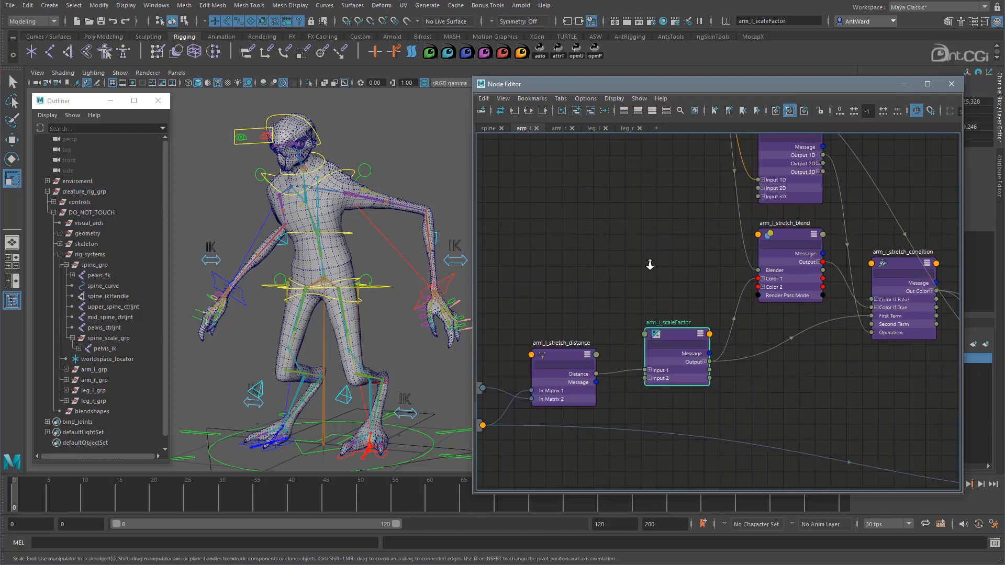
{"action": "key", "text": "ctrl+d"}
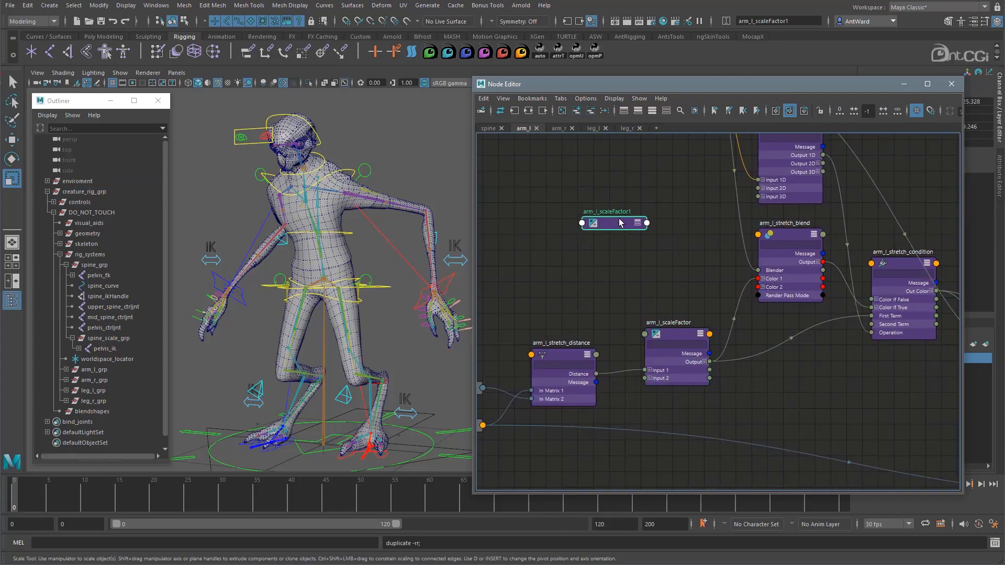
{"action": "key", "text": "3"}
{"action": "left_click", "coordinate": [584, 249]}
{"action": "left_click", "coordinate": [584, 282]}
{"action": "double_click", "coordinate": [601, 201]}
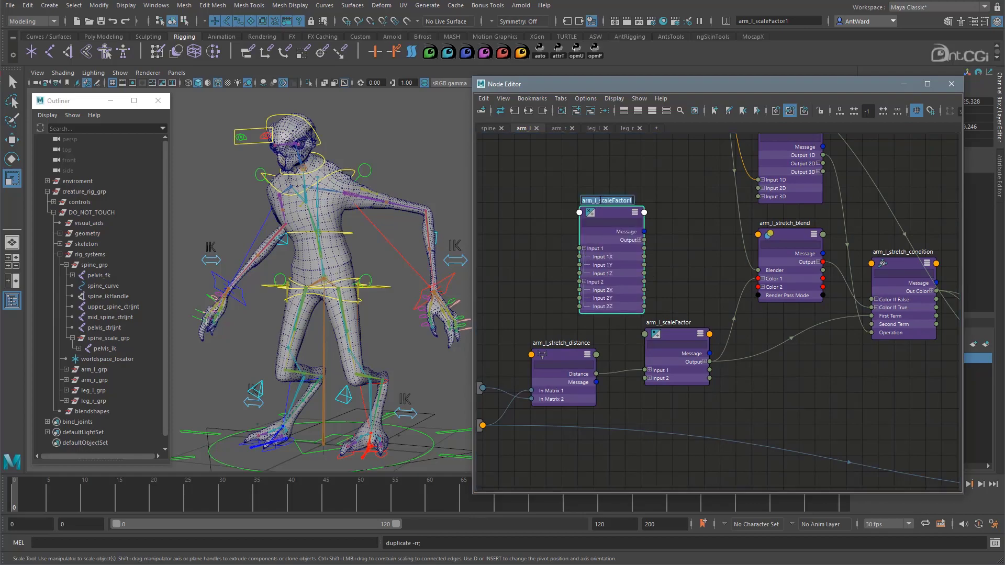
{"action": "type", "text": "arm_l_globalS"}
{"action": "key", "text": "Return"}
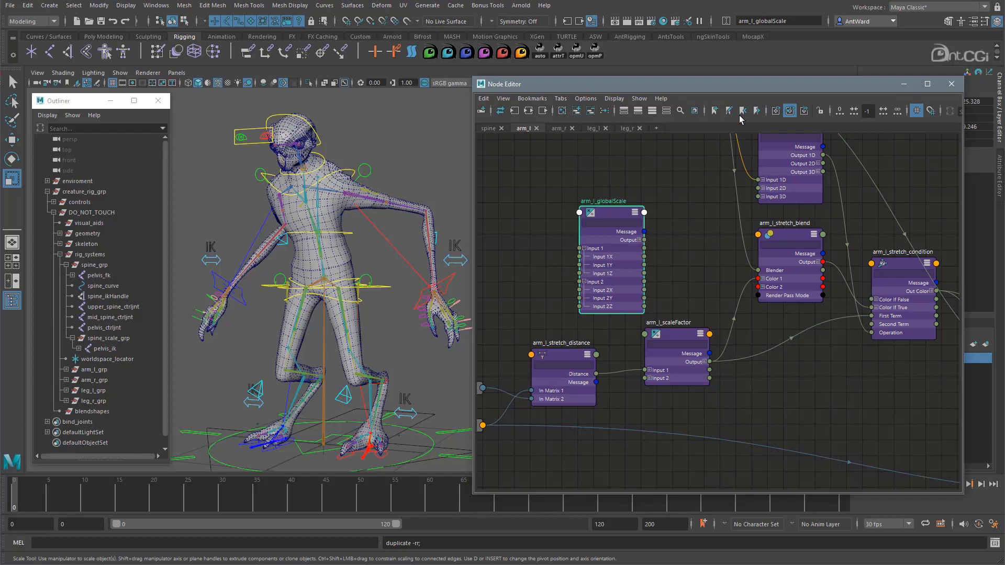
Step: Set arm_l_globalScale's operation to Multiply and its Input 1X to 69.246
{"action": "left_click_drag", "start_coordinate": [745, 89], "coordinate": [595, 115]}
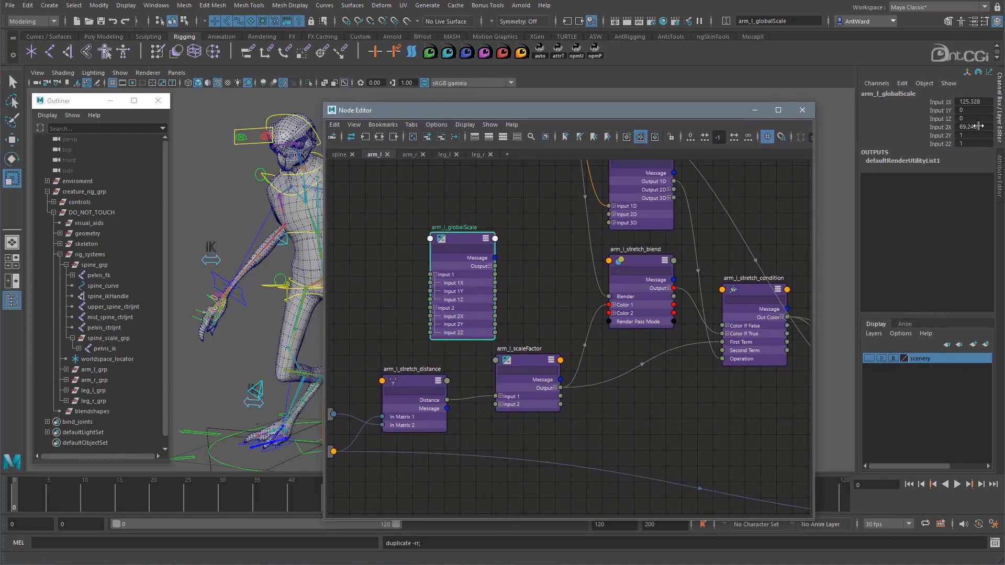
{"action": "left_click", "coordinate": [999, 170]}
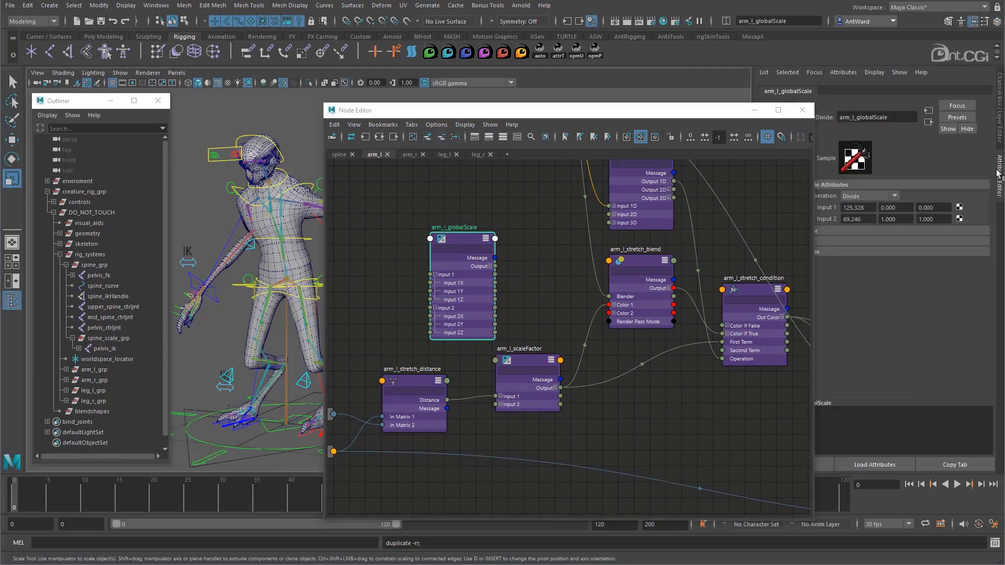
{"action": "double_click", "coordinate": [859, 220]}
{"action": "left_click", "coordinate": [852, 198]}
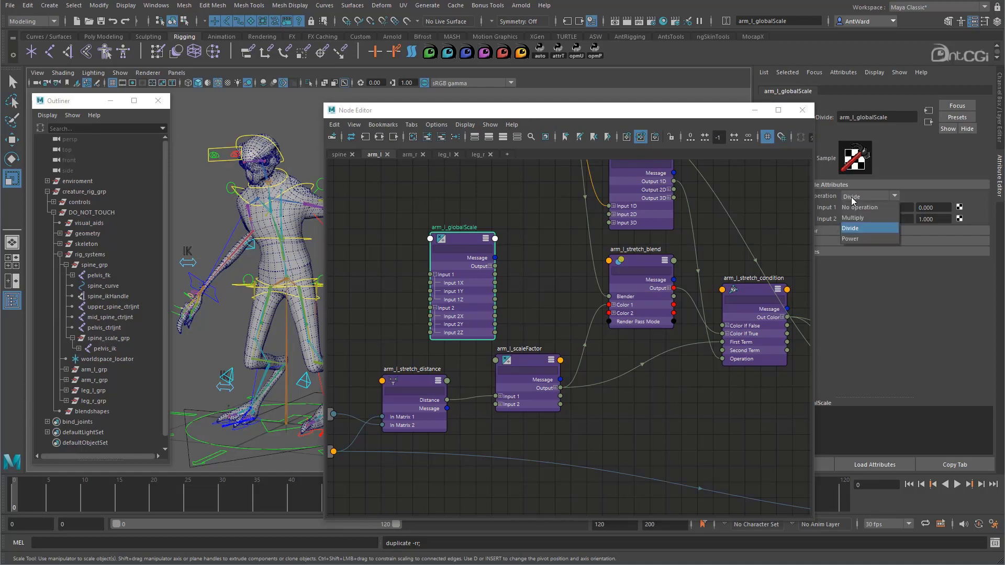
{"action": "left_click", "coordinate": [862, 219]}
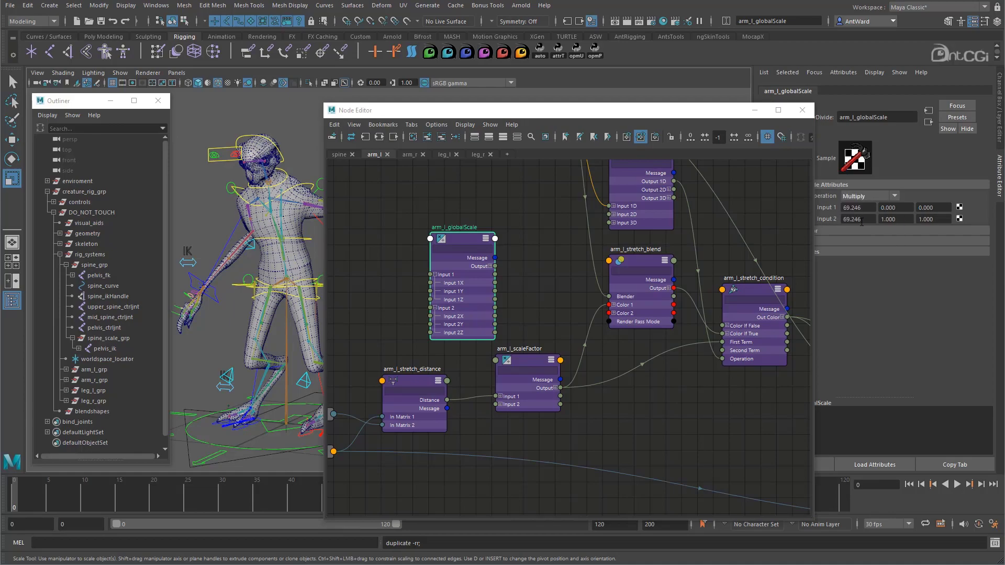
{"action": "left_click", "coordinate": [999, 116]}
{"action": "left_click_drag", "start_coordinate": [638, 112], "coordinate": [751, 97]}
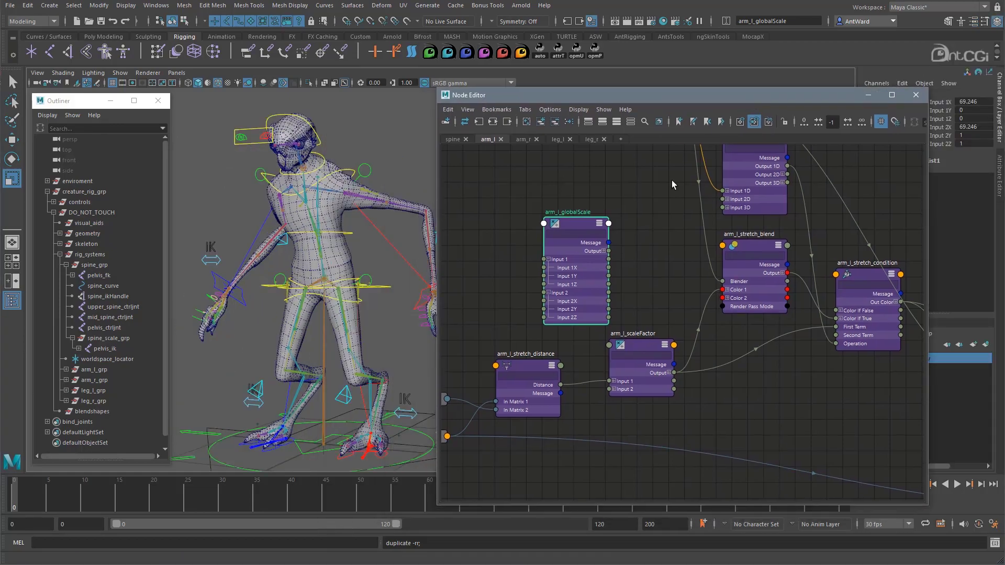
Step: Connect root_ctrl's scaleY to input2X of arm_l_globalScale using the Connection Editor
{"action": "left_click", "coordinate": [153, 7]}
{"action": "mouse_move", "coordinate": [168, 41]}
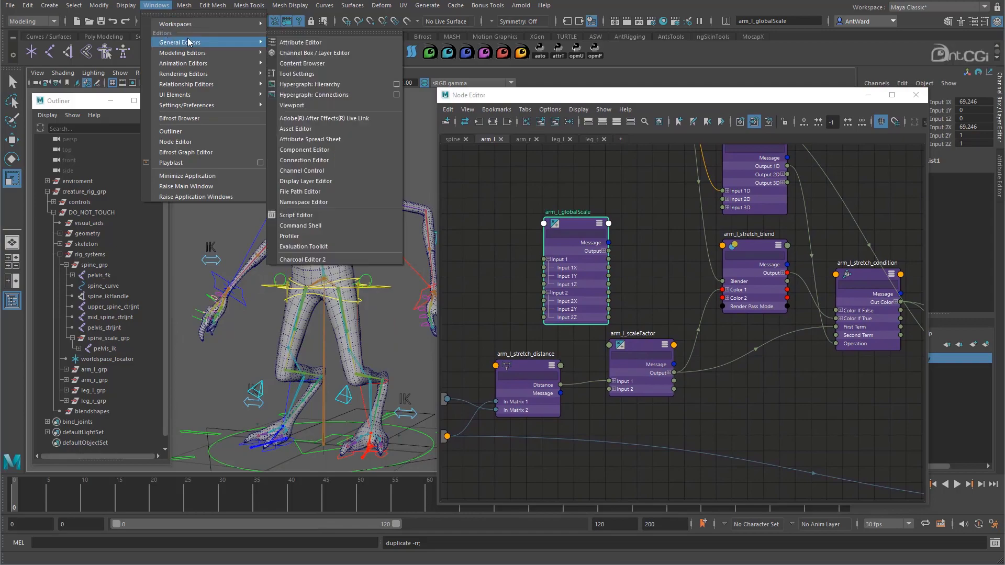
{"action": "left_click", "coordinate": [318, 163]}
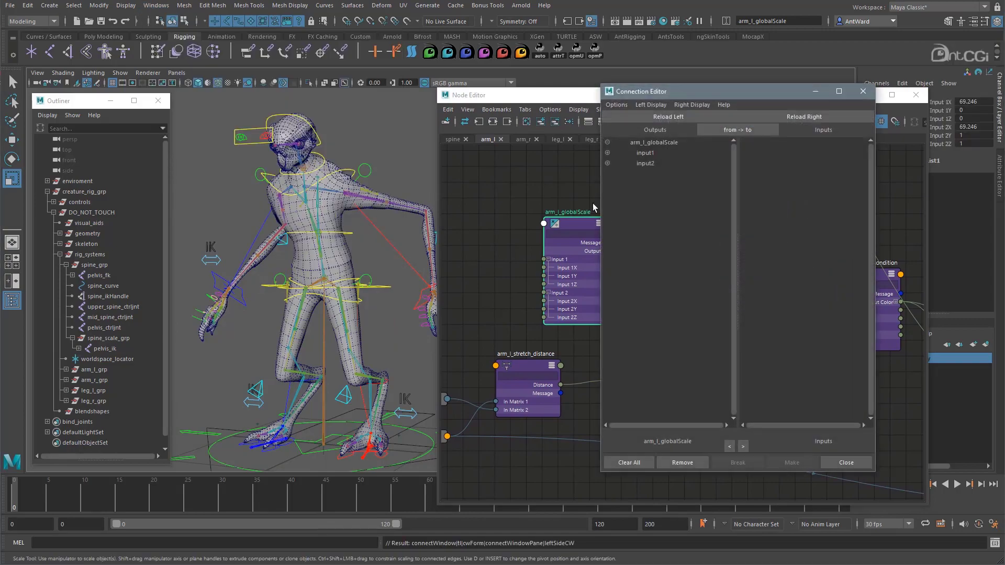
{"action": "left_click", "coordinate": [810, 118]}
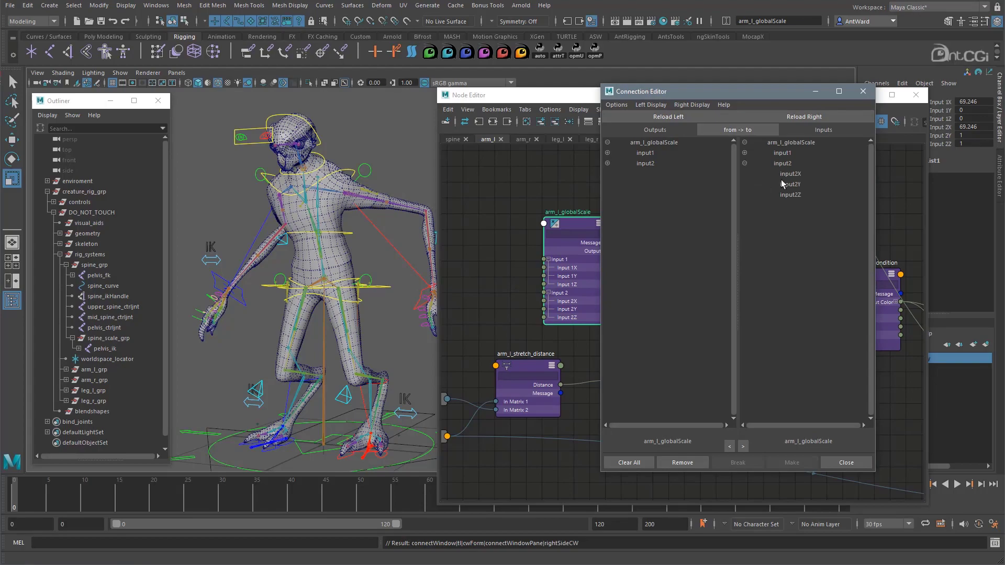
{"action": "left_click", "coordinate": [413, 431]}
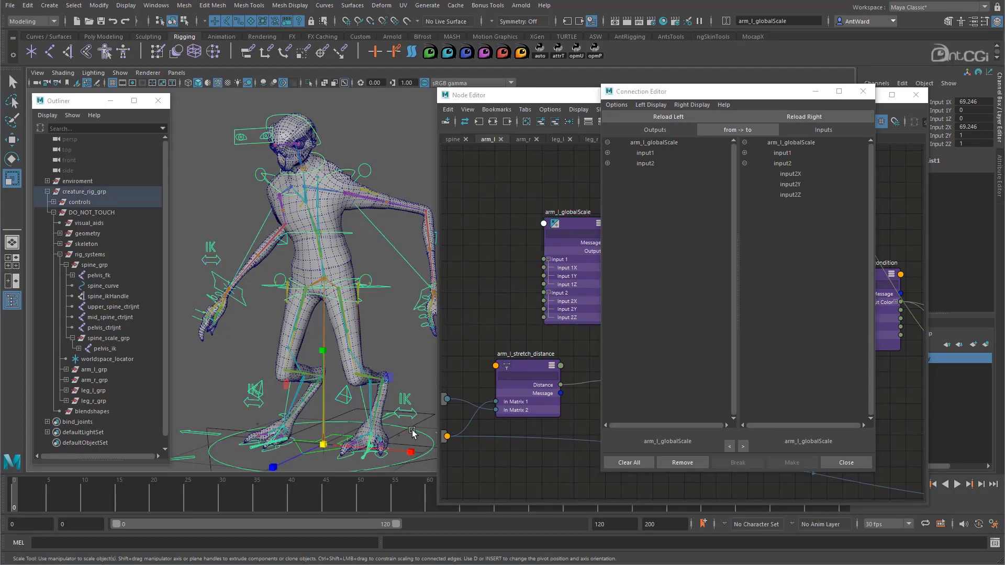
{"action": "left_click", "coordinate": [670, 118]}
{"action": "left_click", "coordinate": [608, 184]}
{"action": "left_click", "coordinate": [654, 206]}
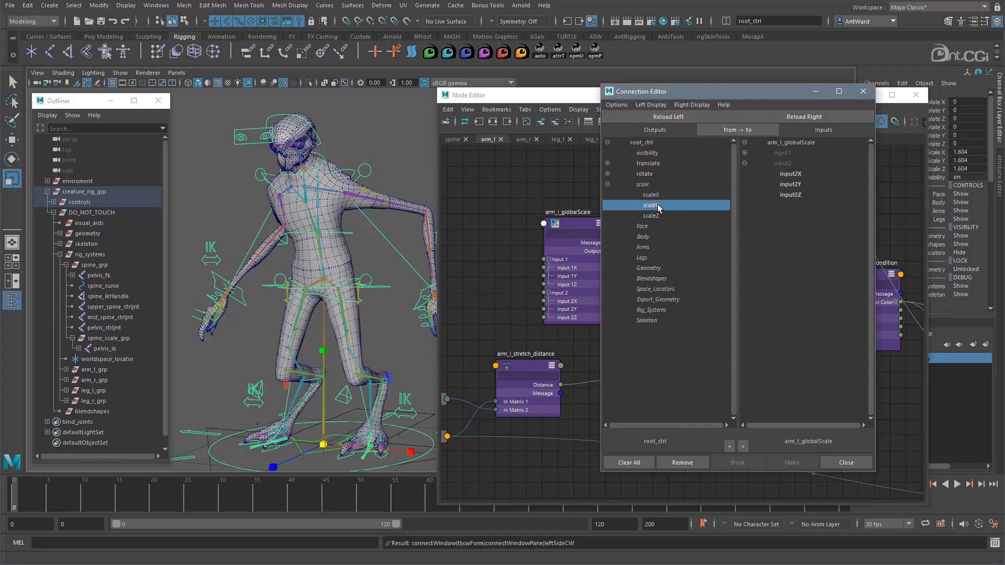
{"action": "left_click", "coordinate": [791, 175]}
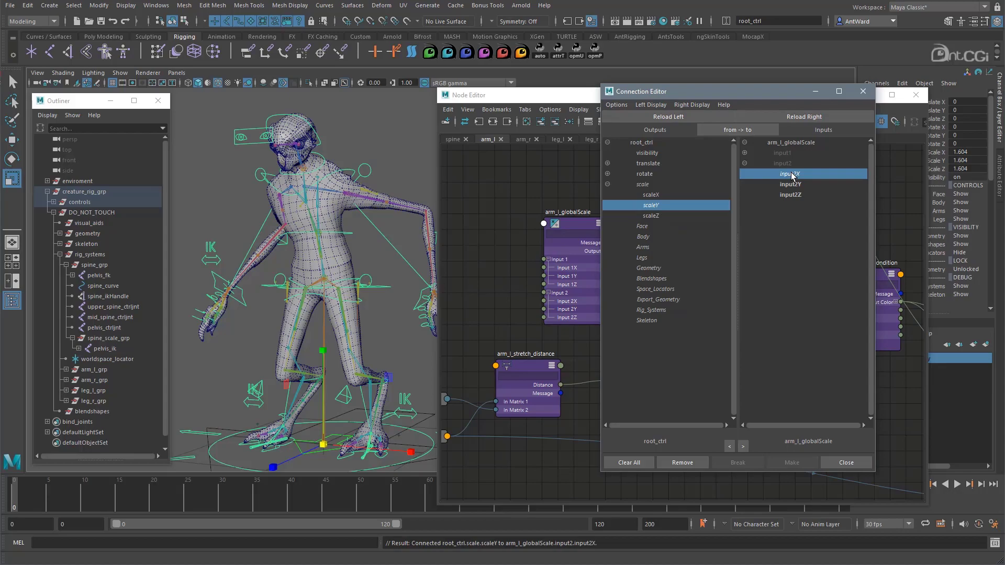
{"action": "left_click", "coordinate": [861, 92]}
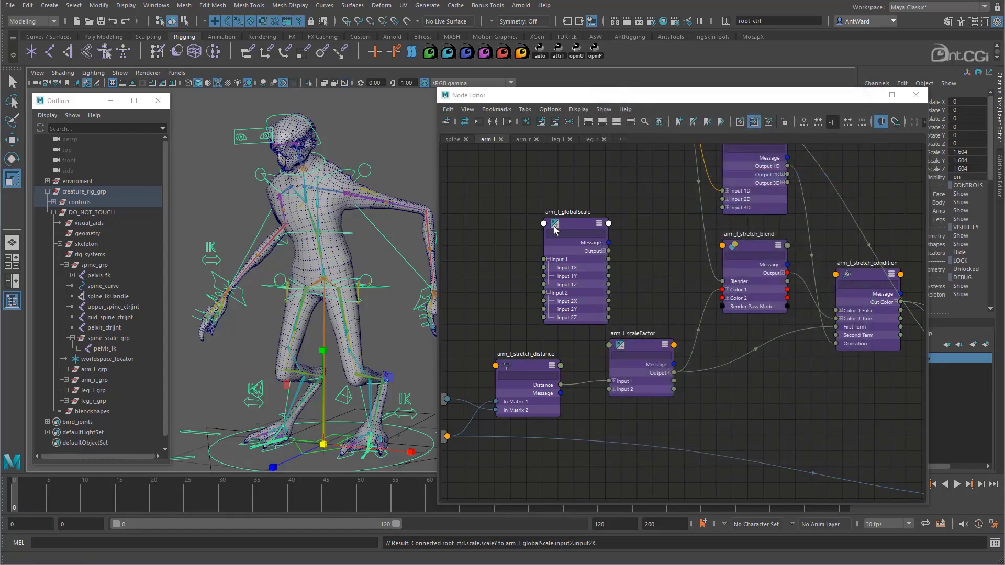
Step: Connect Output X of arm_l_globalScale to Input 2X of arm_l_scaleFactor in the Node Editor
{"action": "left_click", "coordinate": [574, 225]}
{"action": "left_click_drag", "start_coordinate": [834, 97], "coordinate": [801, 98]}
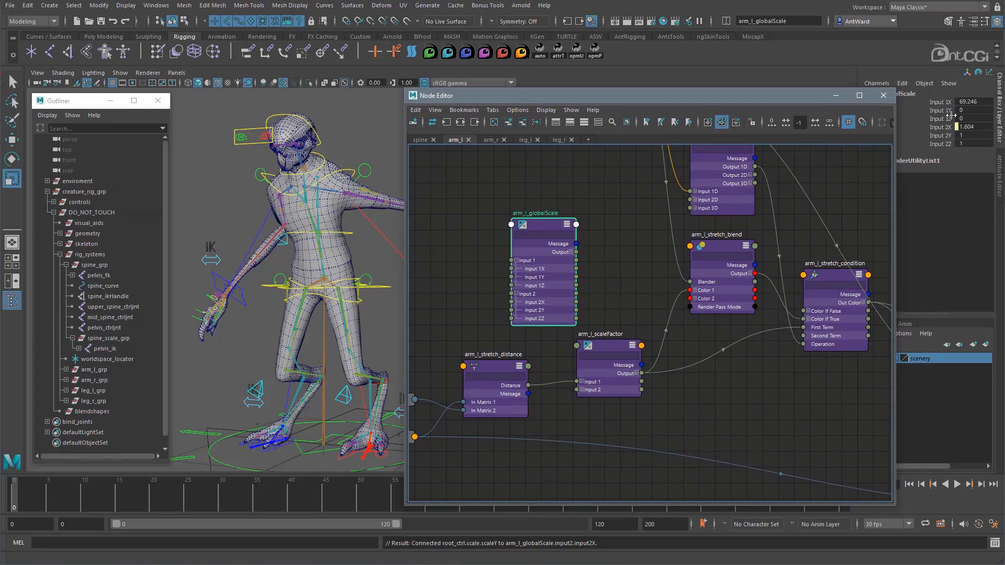
{"action": "left_click", "coordinate": [615, 345]}
{"action": "left_click", "coordinate": [581, 390]}
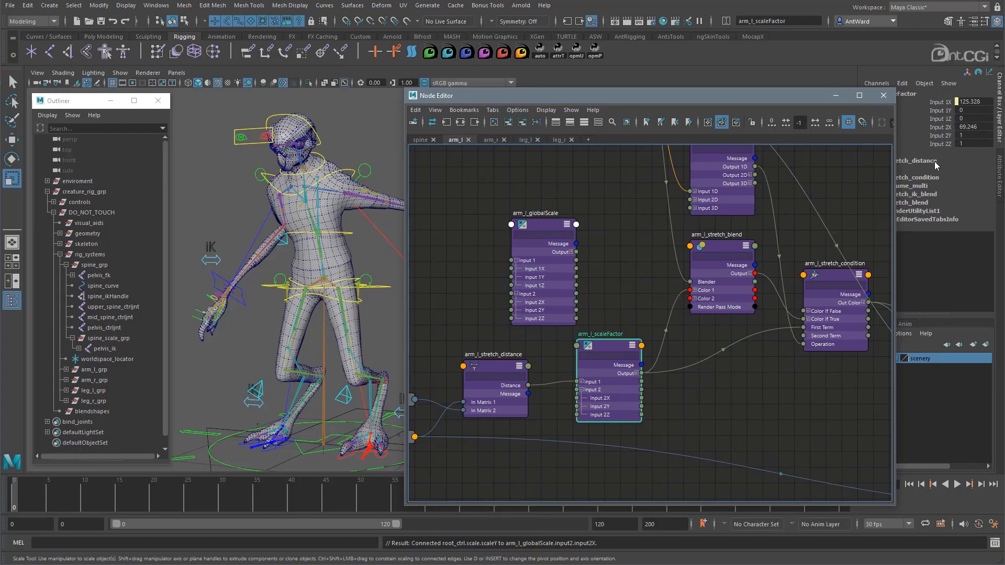
{"action": "left_click", "coordinate": [574, 252]}
{"action": "left_click_drag", "start_coordinate": [548, 227], "coordinate": [551, 196]}
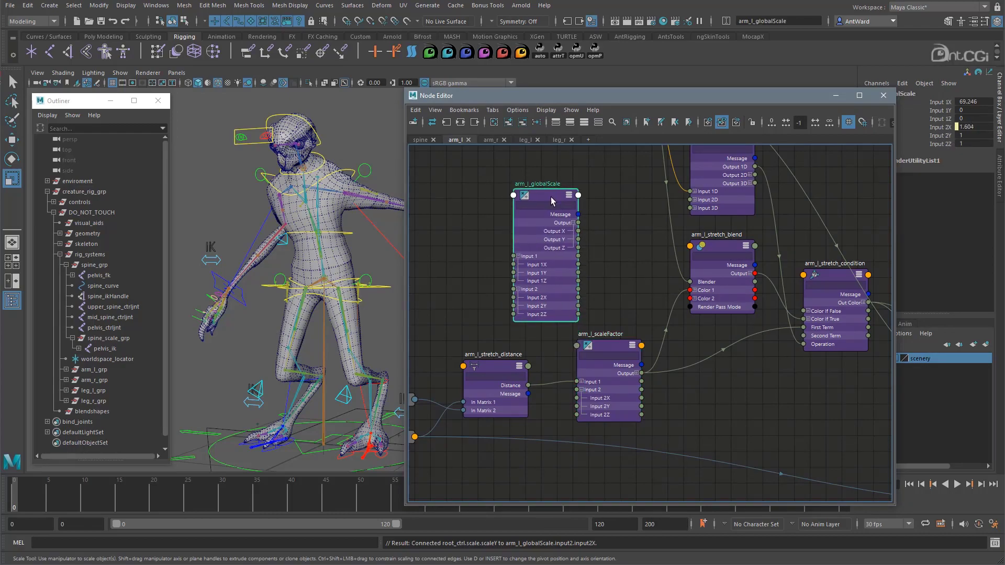
{"action": "left_click_drag", "start_coordinate": [579, 230], "coordinate": [577, 400]}
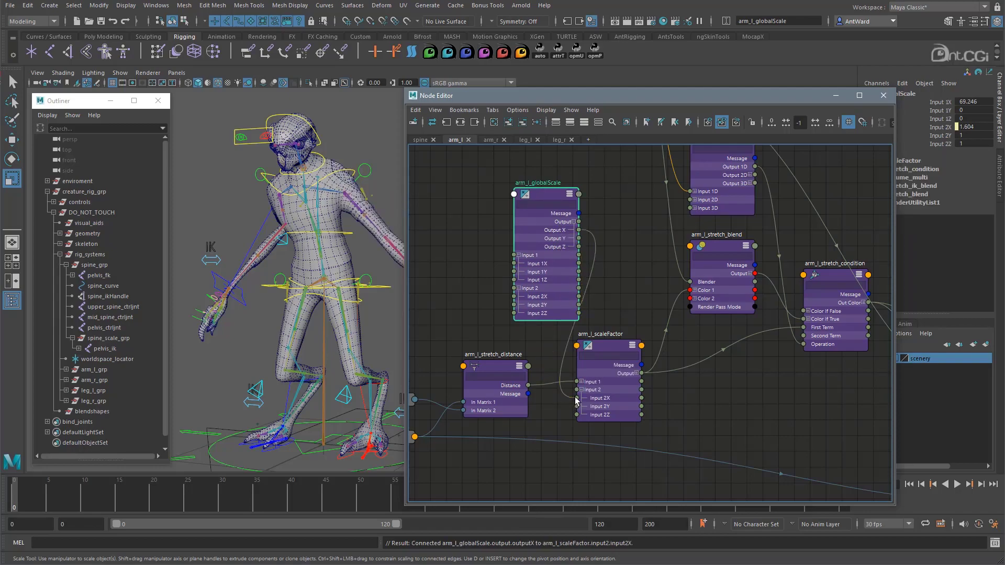
Step: Test the left arm by moving arm_l_ik_ctrl to about X -1.9, Y -23.3, Z 6.9 and scaling root_ctrl uniformly to about 1.93
{"action": "middle_click_drag", "start_coordinate": [326, 228], "coordinate": [219, 214], "text": "alt"}
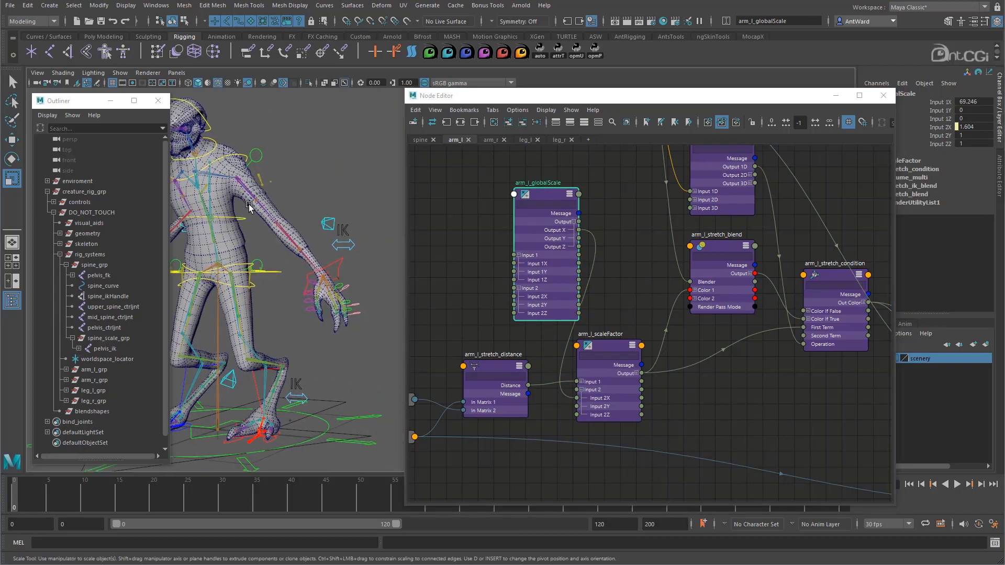
{"action": "left_click_drag", "start_coordinate": [348, 309], "coordinate": [328, 252], "text": "alt"}
{"action": "left_click", "coordinate": [344, 286]}
{"action": "key", "text": "w"}
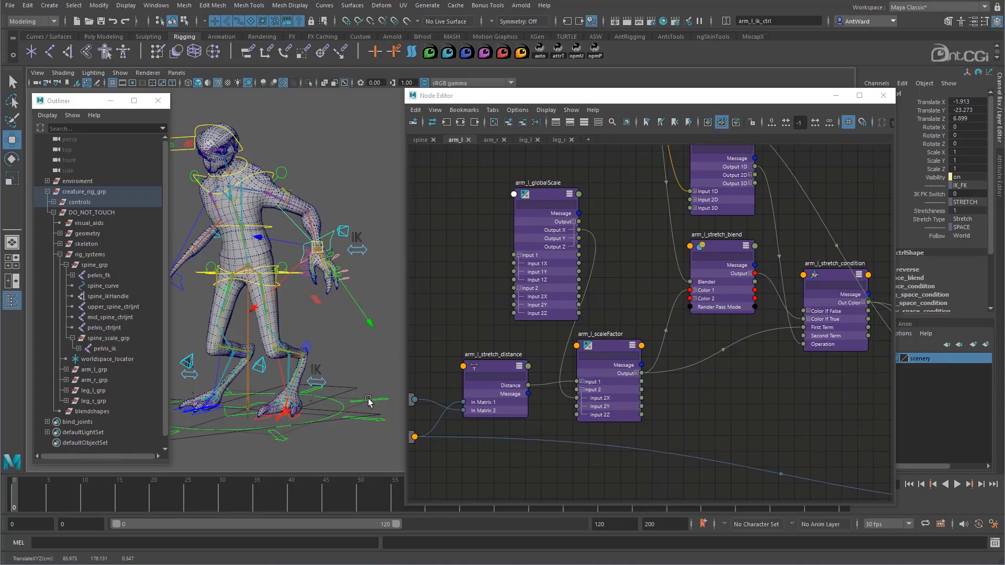
{"action": "left_click", "coordinate": [370, 402]}
{"action": "key", "text": "r"}
{"action": "left_click_drag", "start_coordinate": [247, 409], "coordinate": [317, 388]}
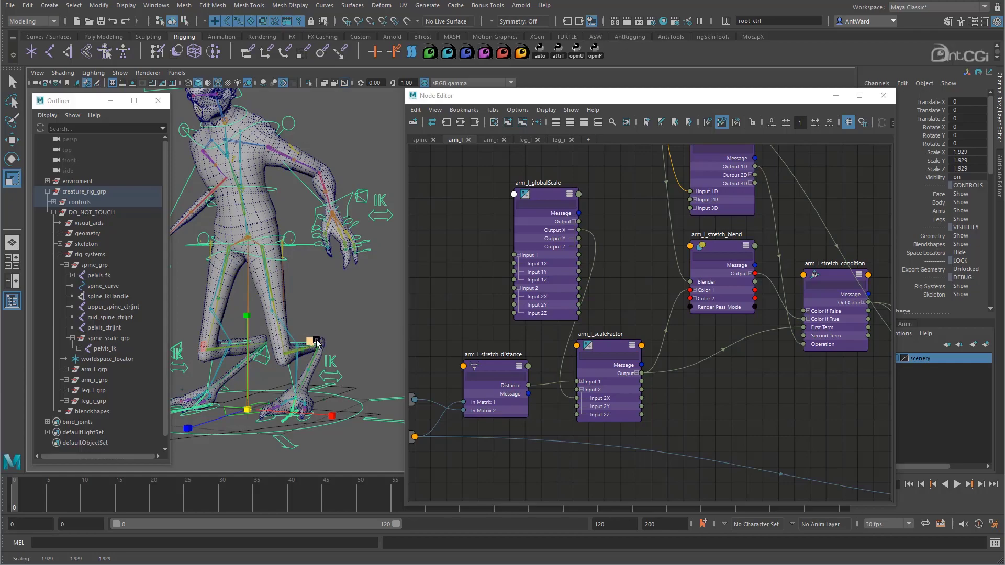
{"action": "left_click_drag", "start_coordinate": [296, 406], "coordinate": [287, 408], "text": "alt"}
{"action": "scroll", "coordinate": [300, 383], "scroll_direction": "up", "scroll_amount": 3}
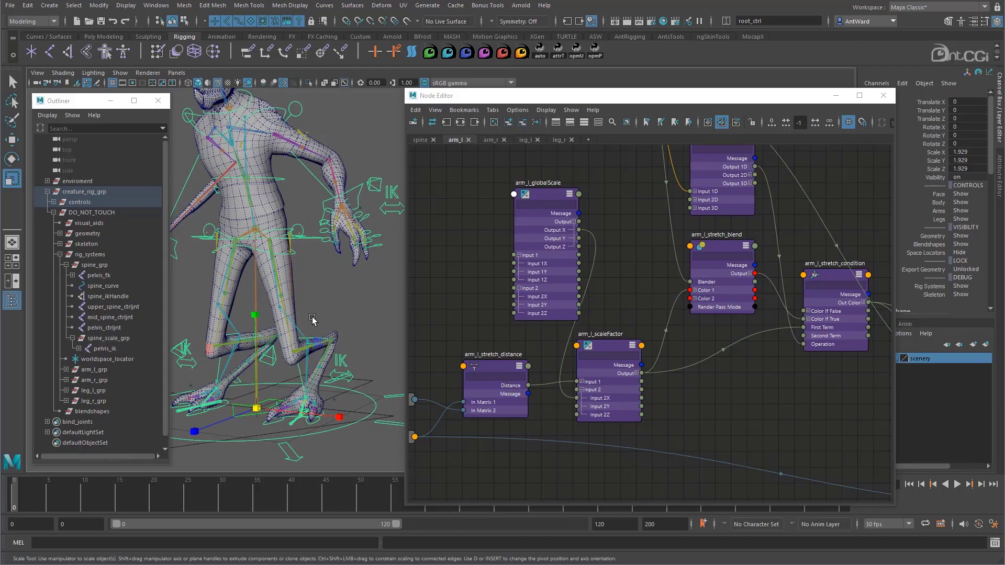
Step: In the leg_l network, duplicate the leg_l_scaleFactor node and rename the copy leg_l_globalScale
{"action": "left_click", "coordinate": [525, 139]}
{"action": "scroll", "coordinate": [481, 314], "scroll_direction": "up", "scroll_amount": 4}
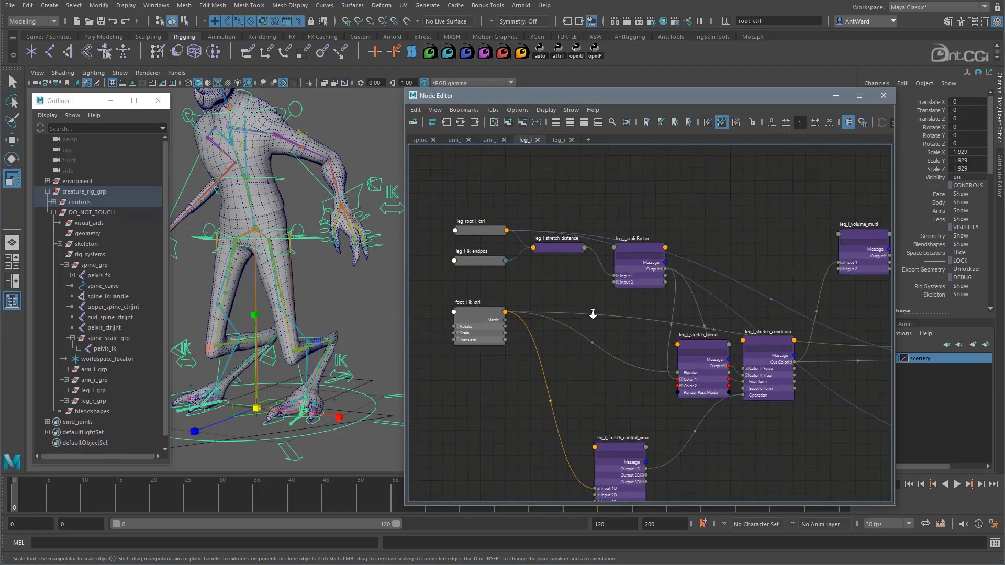
{"action": "left_click", "coordinate": [648, 245]}
{"action": "scroll", "coordinate": [607, 289], "scroll_direction": "up", "scroll_amount": 2}
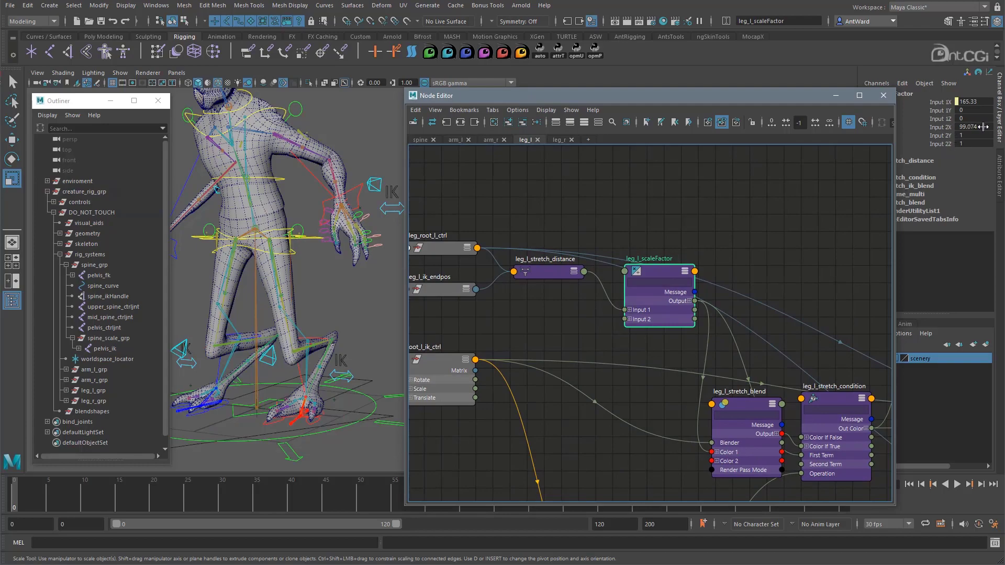
{"action": "middle_click_drag", "start_coordinate": [736, 238], "coordinate": [737, 301]}
{"action": "key", "text": "ctrl+d"}
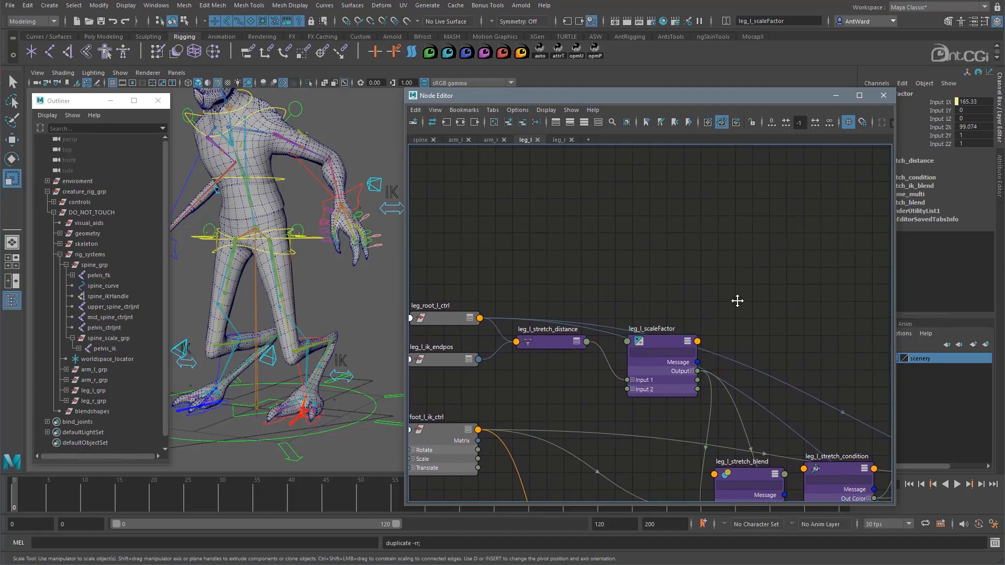
{"action": "double_click", "coordinate": [654, 210]}
{"action": "type", "text": "leg_l_glob"}
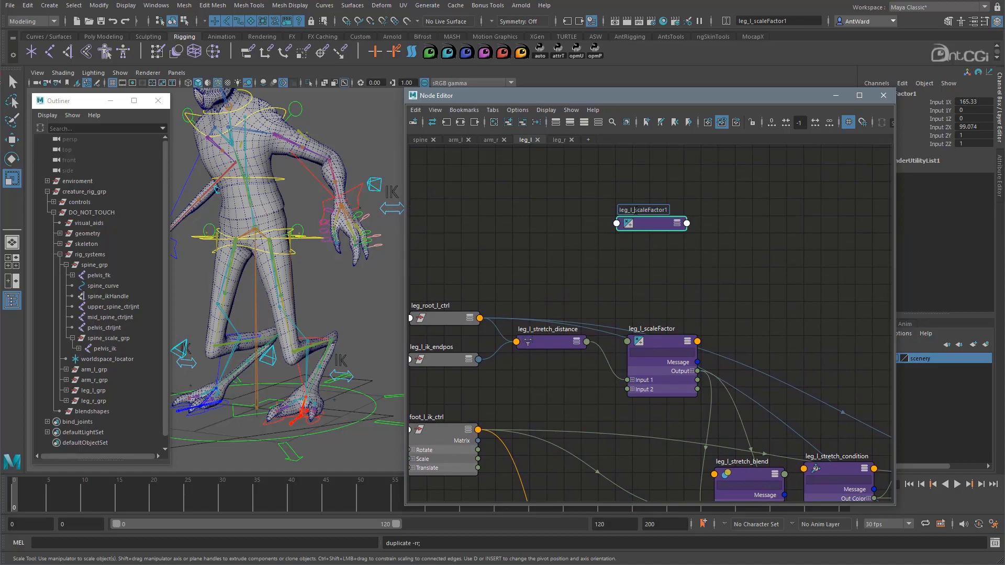
{"action": "type", "text": "alScale"}
{"action": "key", "text": "Return"}
Step: Expand leg_l_globalScale's Input 1 and Input 2 attributes and set its Input 1X to 99.074, copied from Input 2X
{"action": "key", "text": "3"}
{"action": "left_click_drag", "start_coordinate": [668, 225], "coordinate": [670, 183]}
{"action": "left_click", "coordinate": [621, 221]}
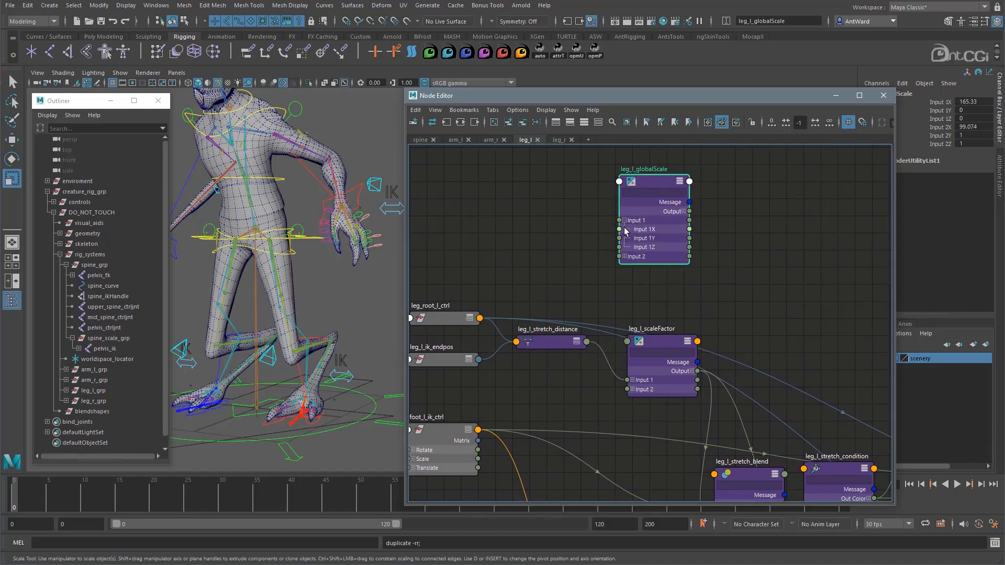
{"action": "left_click", "coordinate": [621, 256]}
{"action": "double_click", "coordinate": [973, 126]}
{"action": "key", "text": "ctrl+c"}
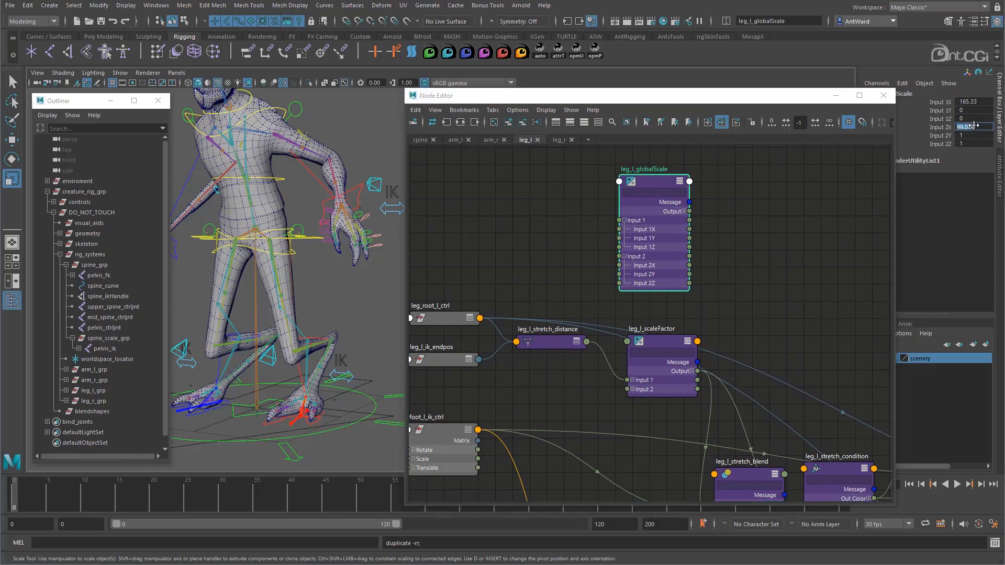
{"action": "double_click", "coordinate": [973, 102]}
{"action": "key", "text": "ctrl+v"}
{"action": "key", "text": "Return"}
Step: Set the operation of leg_l_globalScale to Multiply
{"action": "left_click_drag", "start_coordinate": [797, 100], "coordinate": [717, 95]}
{"action": "left_click", "coordinate": [997, 159]}
{"action": "left_click", "coordinate": [864, 195]}
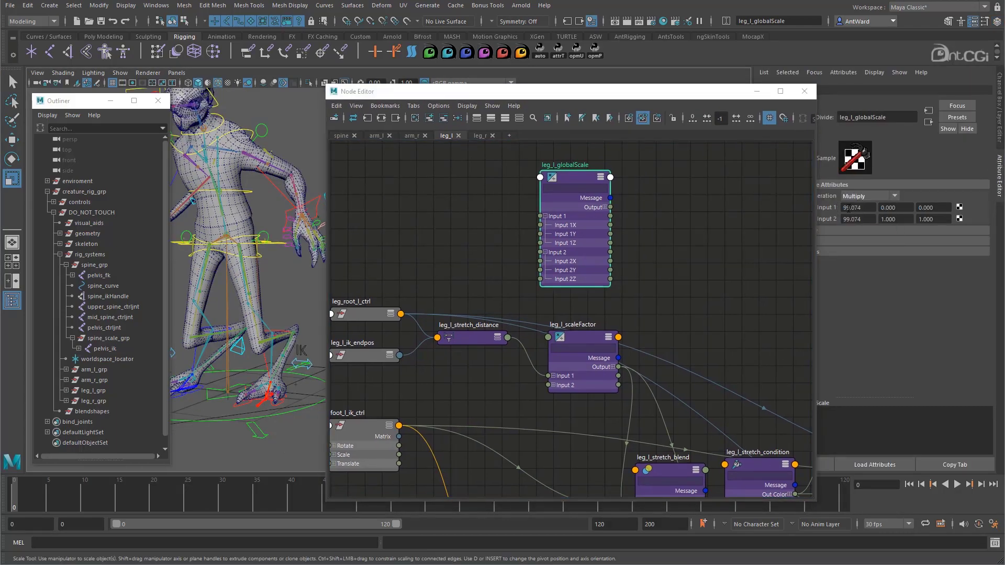
{"action": "left_click", "coordinate": [997, 123]}
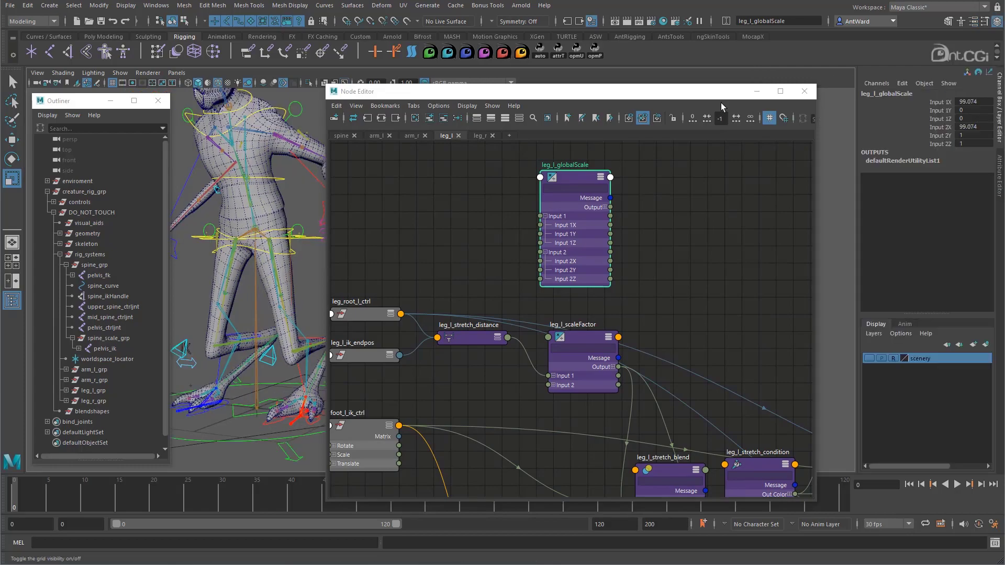
{"action": "left_click_drag", "start_coordinate": [689, 95], "coordinate": [770, 85]}
Step: Connect root_ctrl's scaleY to input2X of leg_l_globalScale using the Connection Editor
{"action": "left_click", "coordinate": [159, 6]}
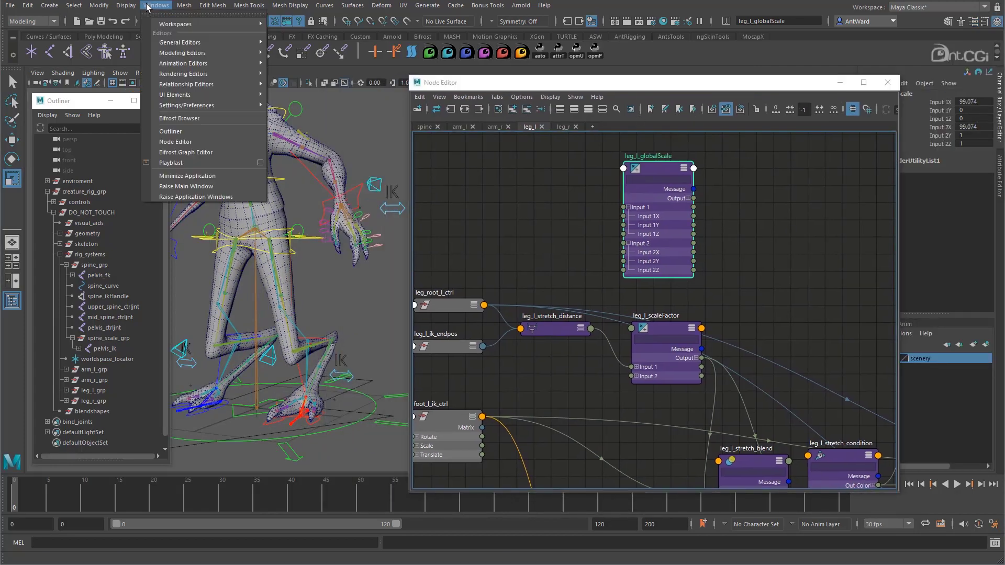
{"action": "mouse_move", "coordinate": [210, 41]}
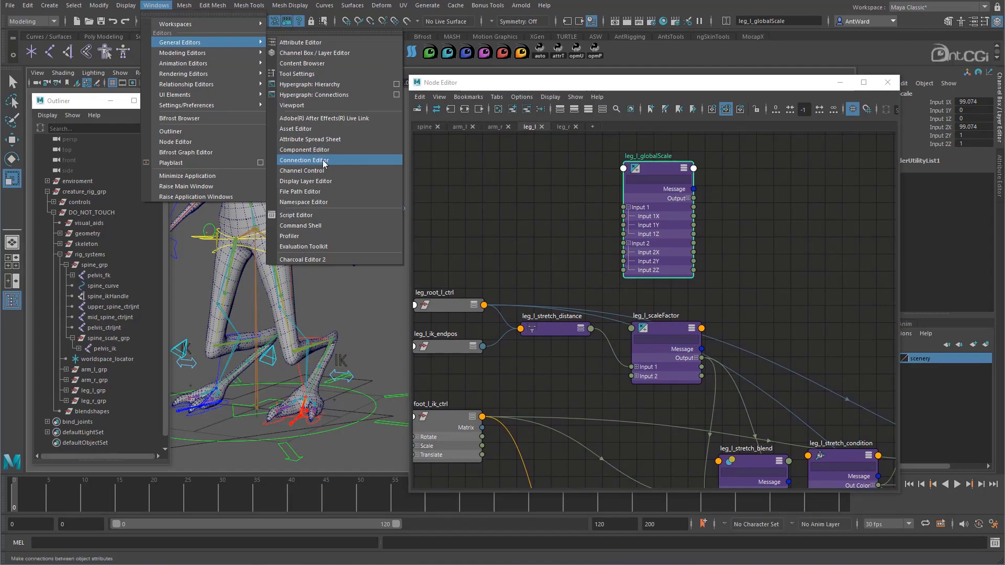
{"action": "left_click", "coordinate": [303, 160]}
{"action": "left_click_drag", "start_coordinate": [651, 96], "coordinate": [197, 113]}
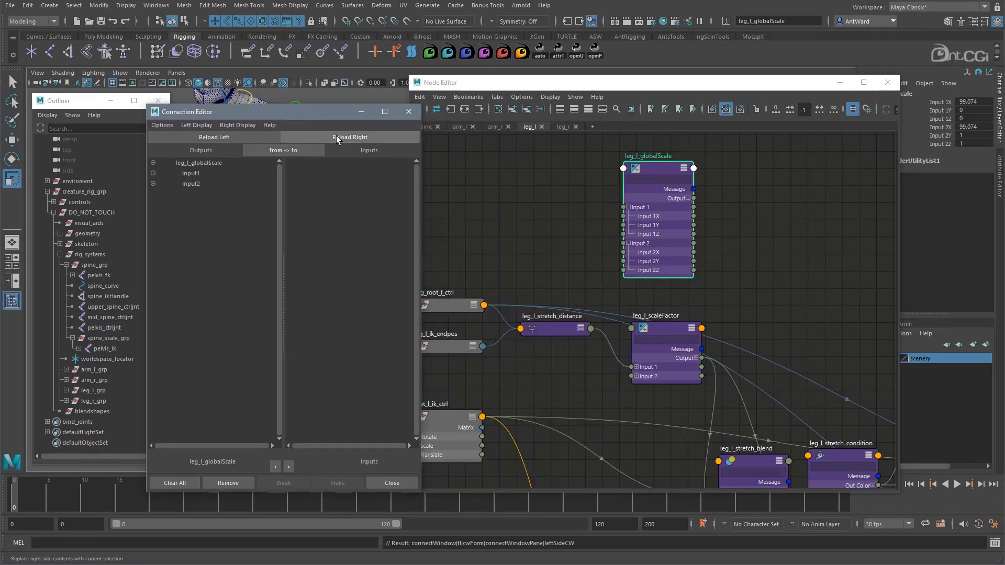
{"action": "left_click", "coordinate": [338, 136]}
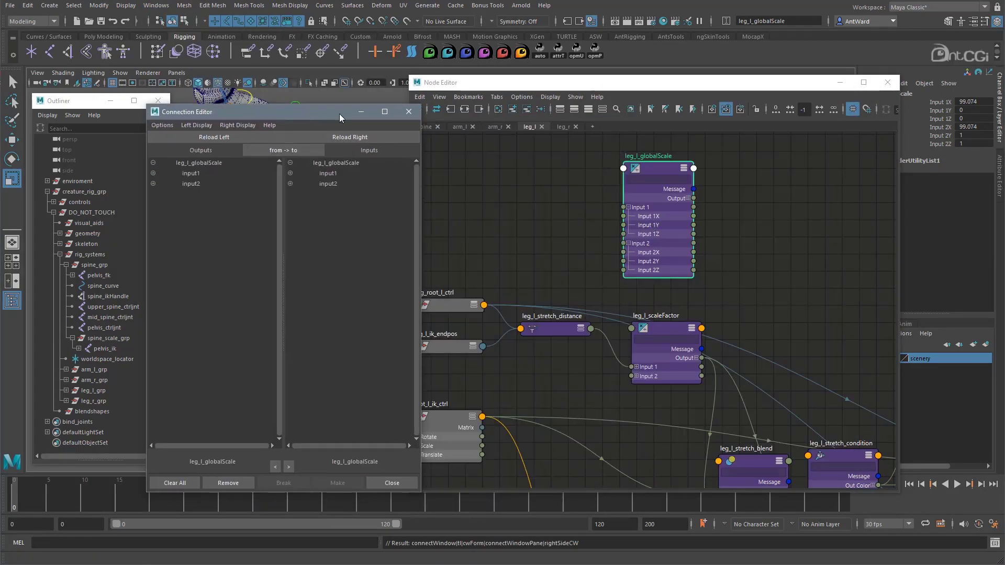
{"action": "left_click_drag", "start_coordinate": [339, 114], "coordinate": [833, 129]}
{"action": "left_click", "coordinate": [787, 200]}
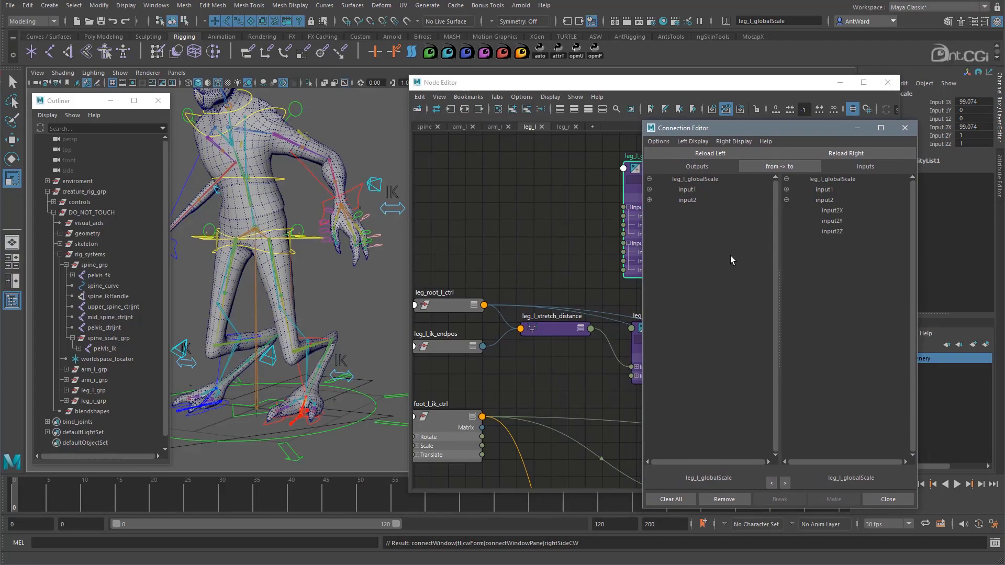
{"action": "left_click", "coordinate": [366, 412]}
{"action": "left_click", "coordinate": [692, 157]}
{"action": "left_click", "coordinate": [650, 221]}
{"action": "left_click", "coordinate": [694, 242]}
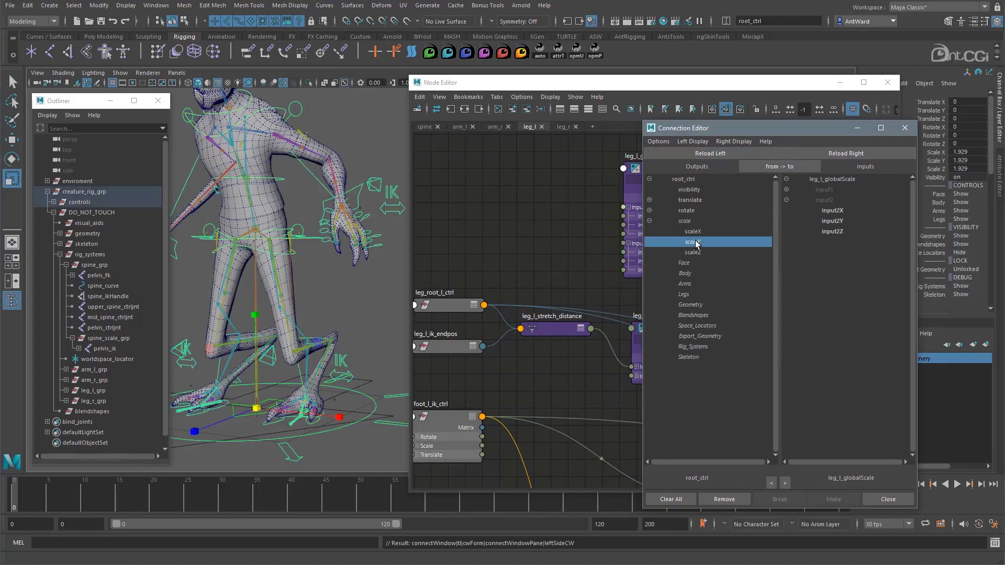
{"action": "left_click", "coordinate": [843, 210]}
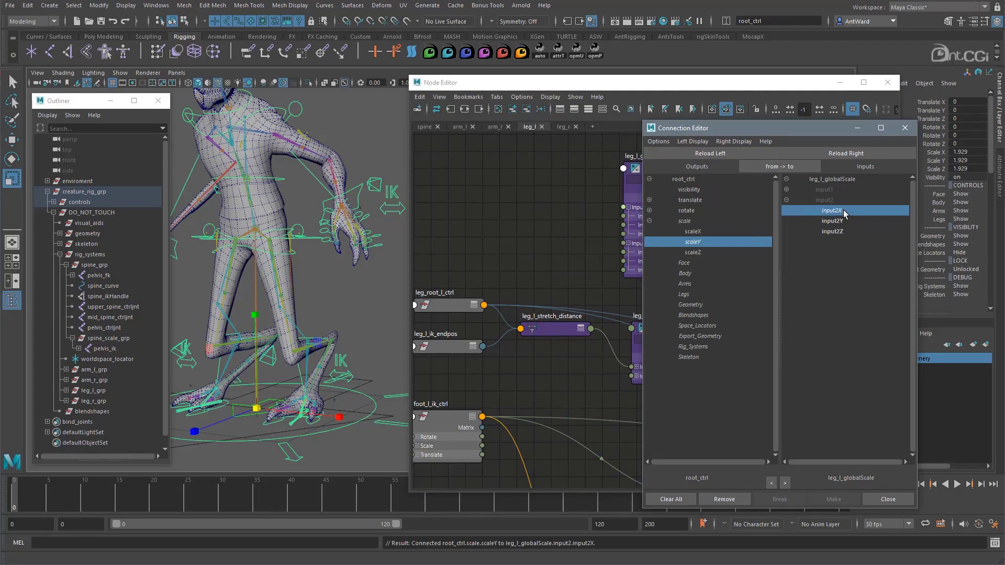
{"action": "left_click", "coordinate": [904, 127]}
Step: Connect Output X of leg_l_globalScale to Input 2X of leg_l_scaleFactor in the Node Editor
{"action": "left_click", "coordinate": [652, 171]}
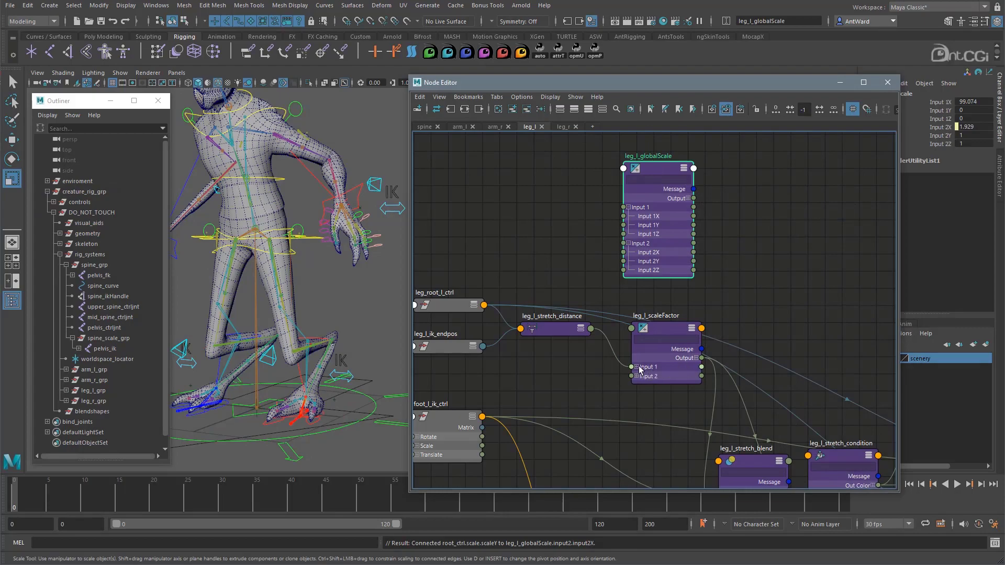
{"action": "left_click", "coordinate": [666, 328]}
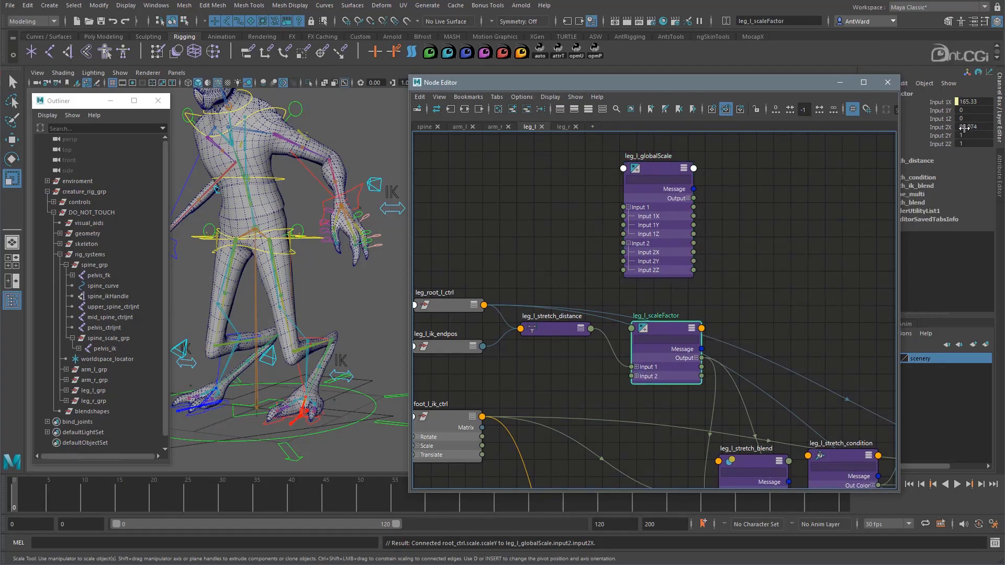
{"action": "left_click", "coordinate": [637, 376]}
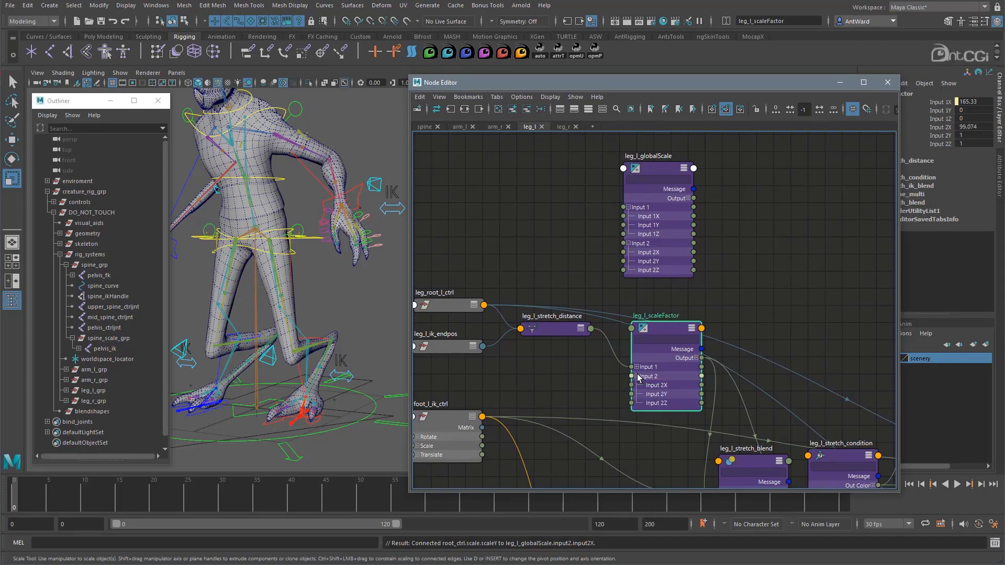
{"action": "left_click", "coordinate": [689, 199]}
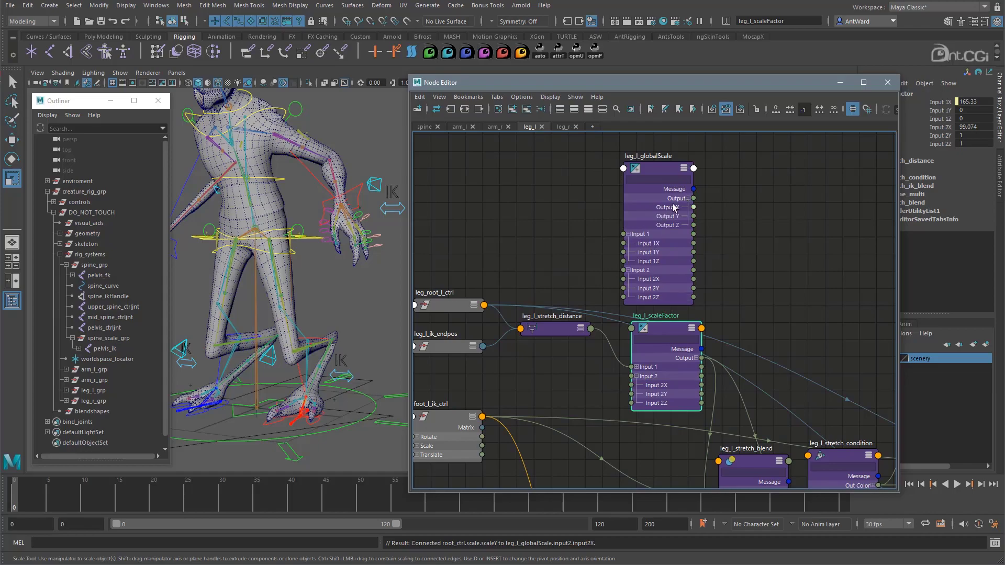
{"action": "left_click_drag", "start_coordinate": [693, 208], "coordinate": [631, 387]}
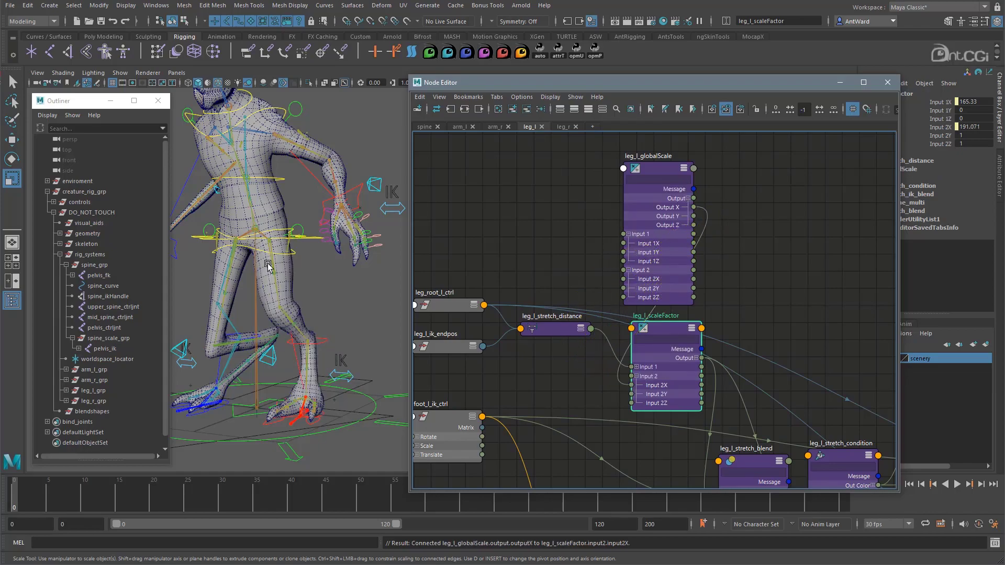
Step: Test the left leg by scaling root_ctrl uniformly to about 1.67 and inspect the rig from the other side
{"action": "left_click", "coordinate": [369, 396]}
{"action": "left_click_drag", "start_coordinate": [256, 408], "coordinate": [215, 407]}
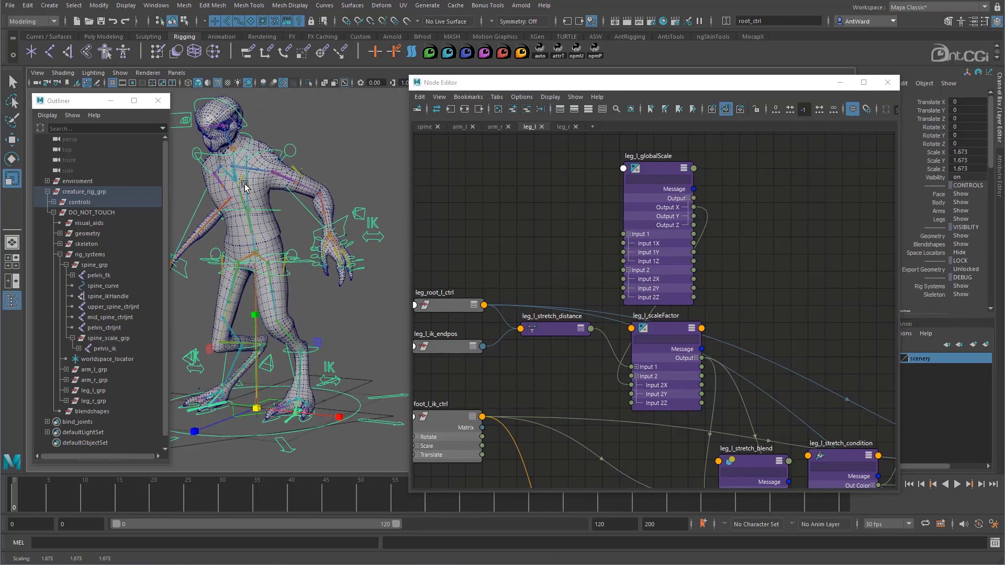
{"action": "left_click_drag", "start_coordinate": [298, 330], "coordinate": [281, 309], "text": "alt"}
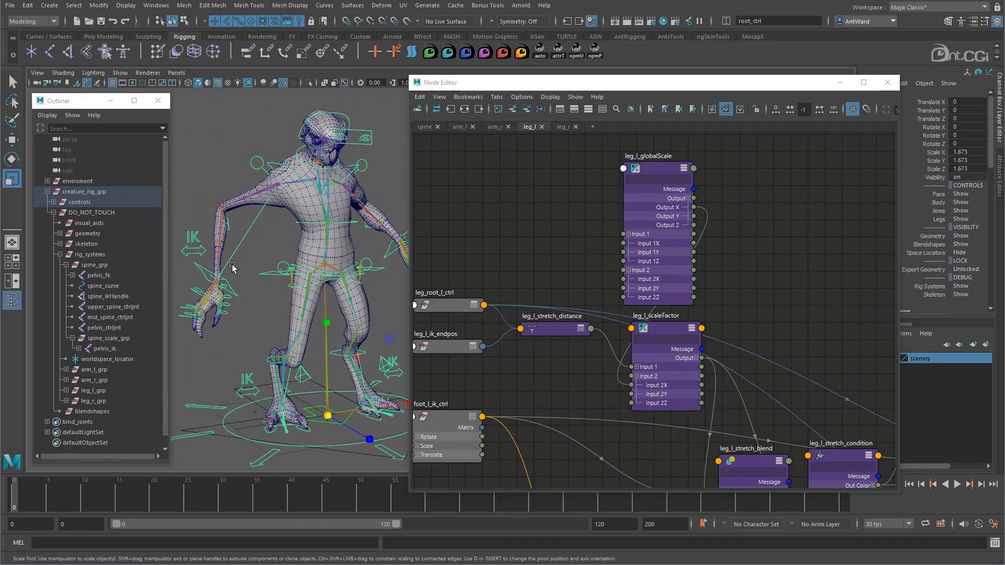
{"action": "left_click_drag", "start_coordinate": [292, 233], "coordinate": [299, 230], "text": "alt"}
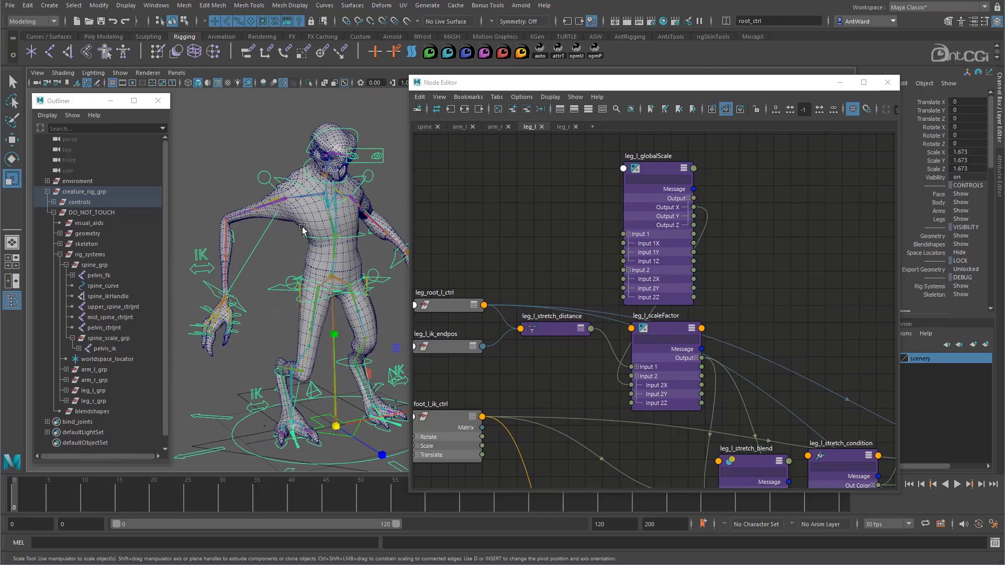
Step: Duplicate arm_r_scaleFactor as arm_r_globalScale in the arm_r network and expand root_ctrl's scale attributes in the Connection Editor
{"action": "left_click", "coordinate": [493, 126]}
{"action": "scroll", "coordinate": [631, 333], "scroll_direction": "up", "scroll_amount": 3}
{"action": "left_click", "coordinate": [588, 359]}
{"action": "key", "text": "ctrl+d"}
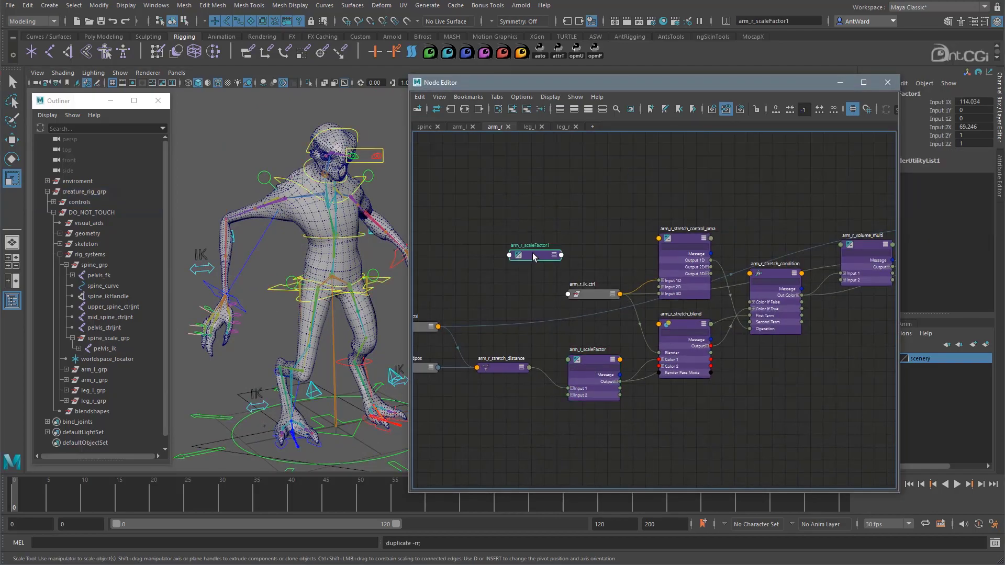
{"action": "scroll", "coordinate": [475, 332], "scroll_direction": "up", "scroll_amount": 4}
{"action": "double_click", "coordinate": [556, 204]}
{"action": "type", "text": "globalScale"}
{"action": "key", "text": "Return"}
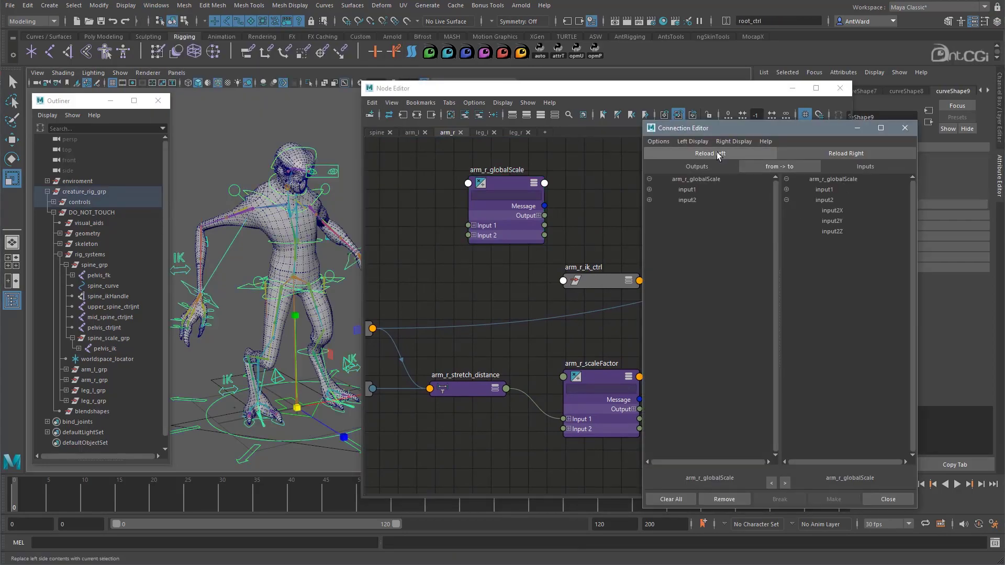
{"action": "left_click", "coordinate": [646, 221]}
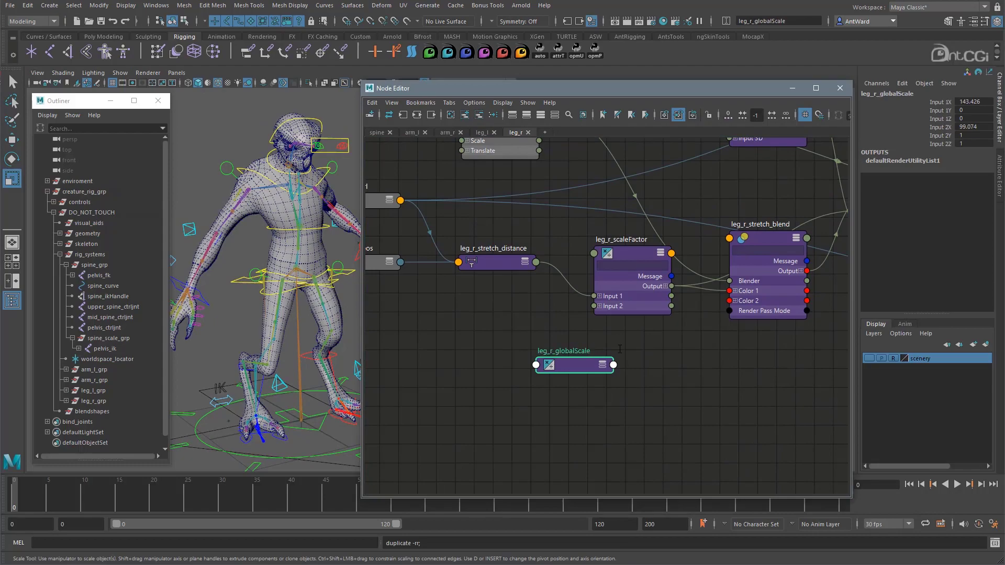
Step: Connect Output X of leg_r_globalScale to Input 2X of leg_r_scaleFactor in the Node Editor
{"action": "key", "text": "3"}
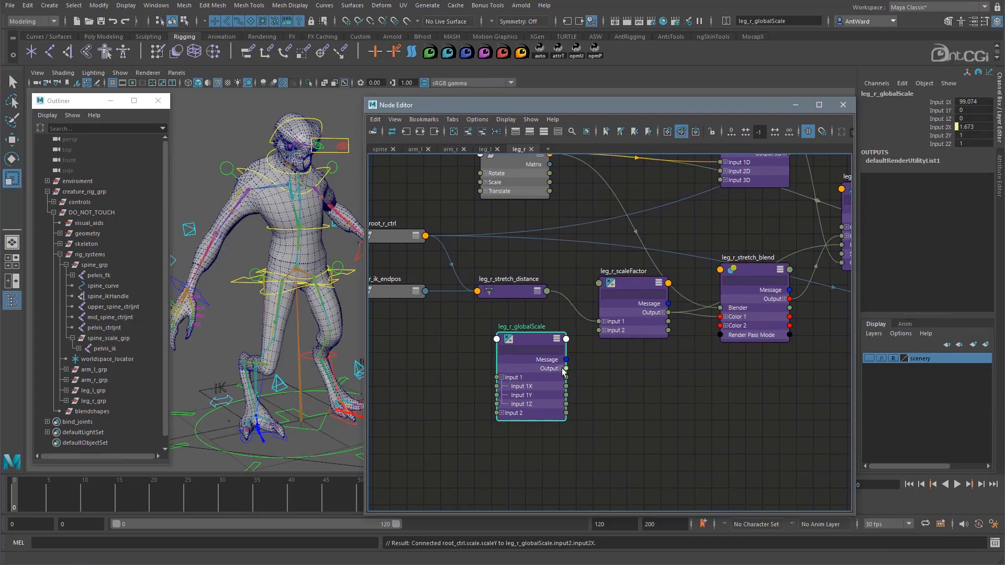
{"action": "left_click", "coordinate": [561, 369]}
{"action": "left_click", "coordinate": [604, 330]}
{"action": "left_click_drag", "start_coordinate": [566, 377], "coordinate": [599, 339]}
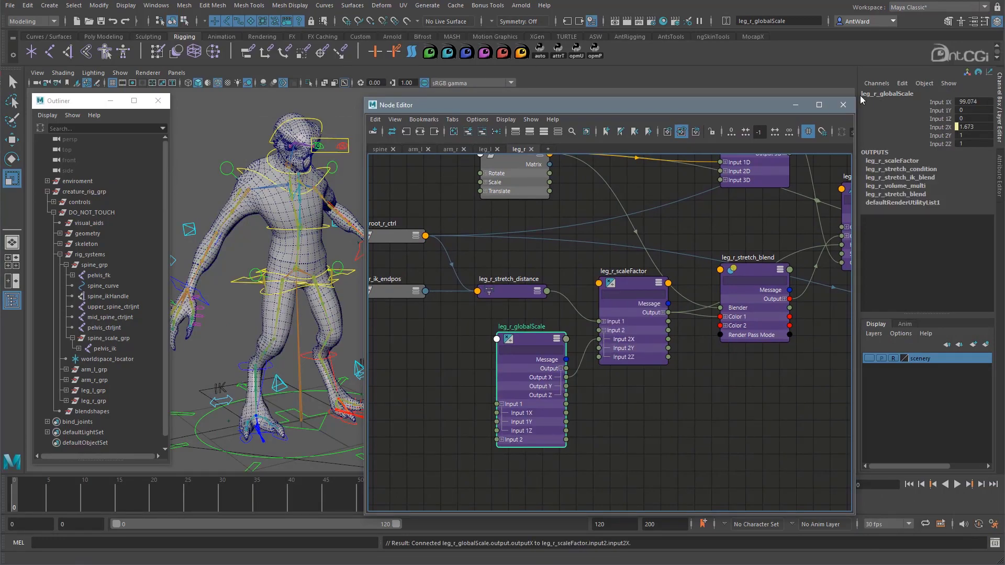
Step: Close the Node Editor and clear the selection to view the whole rig
{"action": "left_click", "coordinate": [844, 105]}
{"action": "left_click", "coordinate": [584, 180]}
{"action": "left_click_drag", "start_coordinate": [571, 197], "coordinate": [432, 329], "text": "alt"}
{"action": "middle_click_drag", "start_coordinate": [293, 329], "coordinate": [605, 330], "text": "alt"}
{"action": "left_click_drag", "start_coordinate": [649, 343], "coordinate": [550, 408], "text": "alt"}
Step: Test the finished rig by transforming root_ctrl and undo the change
{"action": "left_click", "coordinate": [554, 423]}
{"action": "left_click_drag", "start_coordinate": [423, 421], "coordinate": [216, 386]}
{"action": "key", "text": "e"}
{"action": "key", "text": "w"}
{"action": "key", "text": "ctrl+z"}
{"action": "key", "text": "r"}
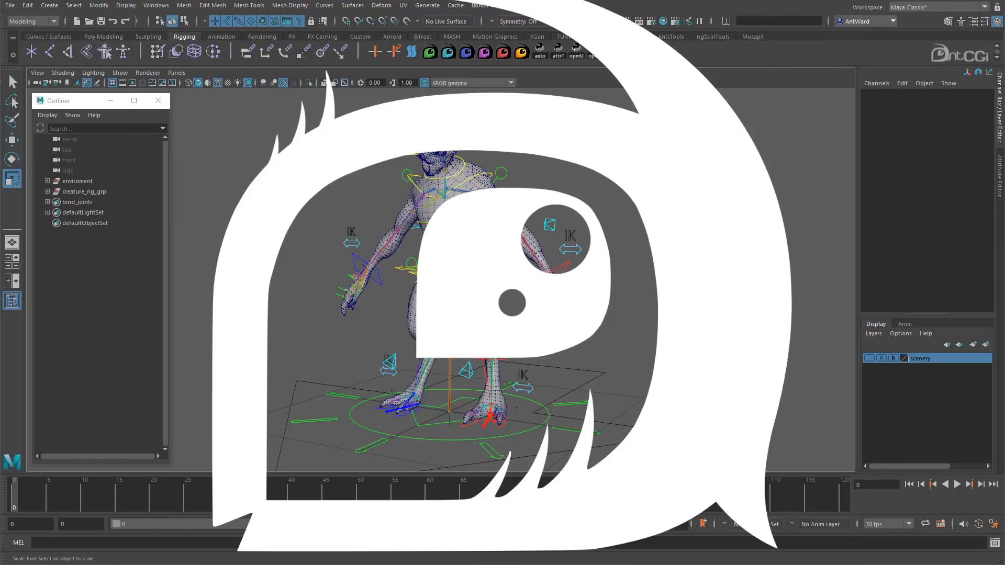
Step: Set root_ctrl's Rig Systems and Skeleton attributes to Hide
{"action": "mouse_move", "coordinate": [498, 319]}
{"action": "left_mouse_down", "text": "alt"}
{"action": "mouse_move", "coordinate": [490, 317]}
{"action": "mouse_move", "coordinate": [511, 321]}
{"action": "left_mouse_up", "text": "alt"}
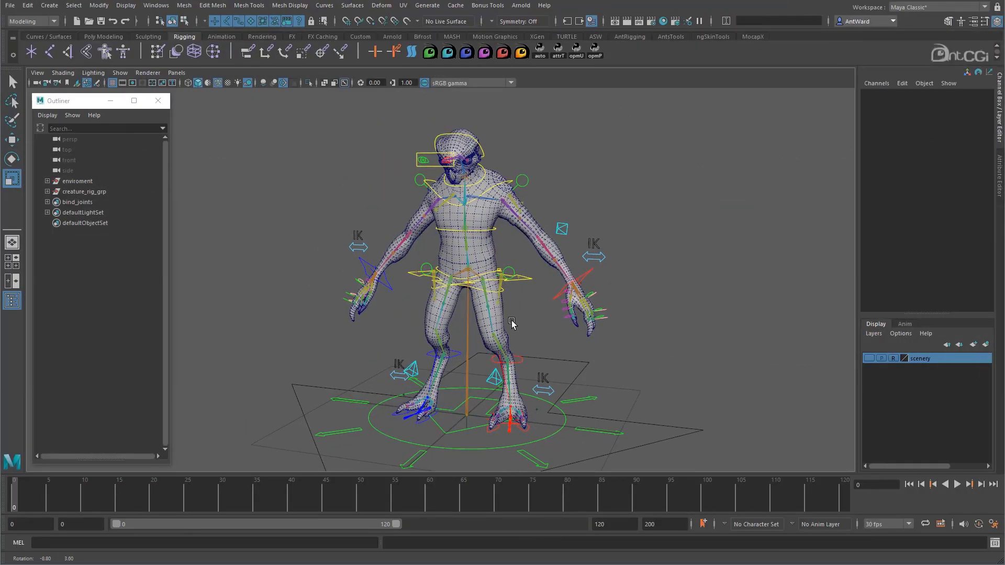
{"action": "left_click_drag", "start_coordinate": [505, 389], "coordinate": [488, 383], "text": "alt"}
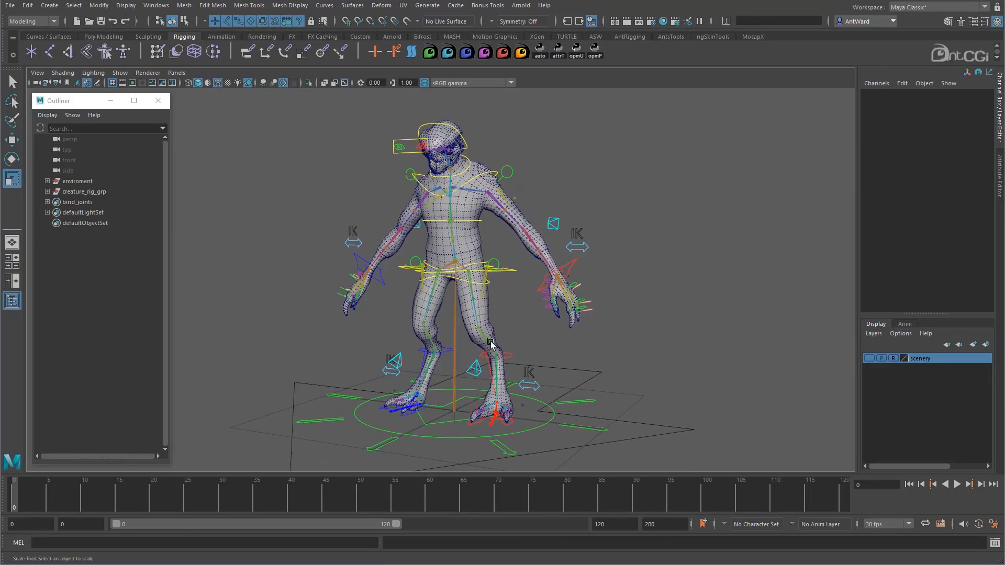
{"action": "left_click", "coordinate": [584, 400]}
{"action": "left_click_drag", "start_coordinate": [935, 285], "coordinate": [936, 294]}
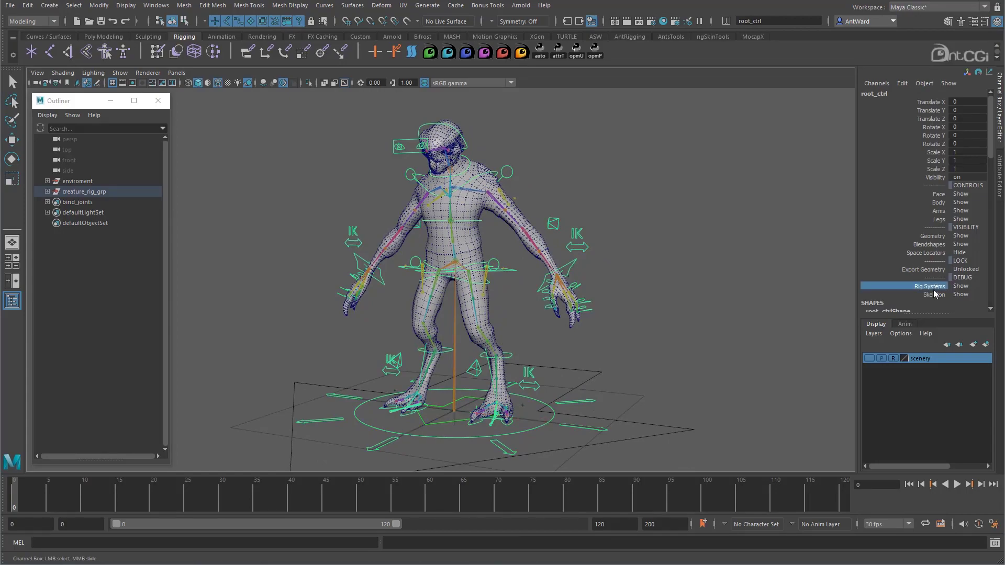
{"action": "middle_click_drag", "start_coordinate": [666, 293], "coordinate": [479, 283]}
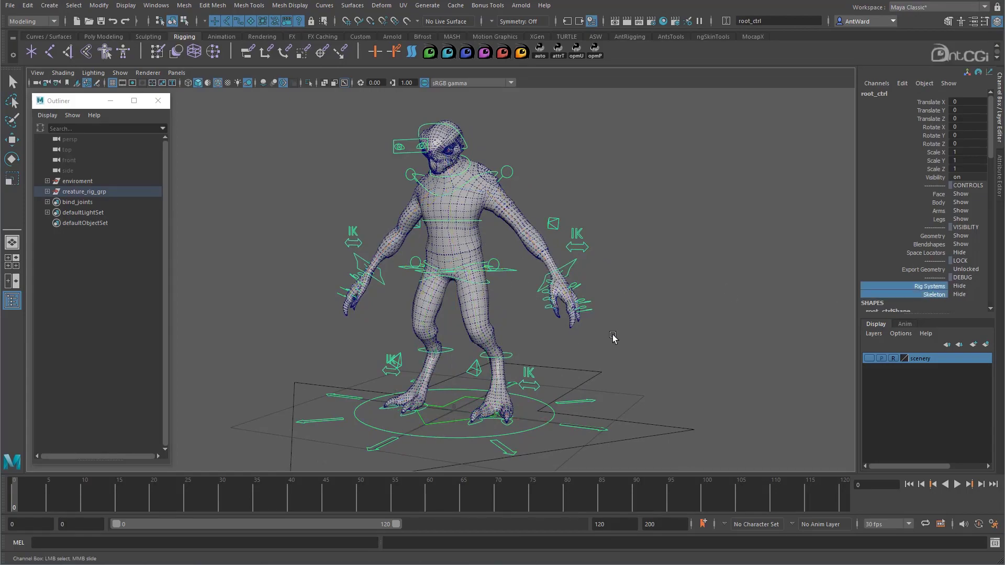
Step: Set root_ctrl's Export Geometry attribute to Locked and clear the selection
{"action": "left_click", "coordinate": [658, 319]}
{"action": "left_click", "coordinate": [474, 310]}
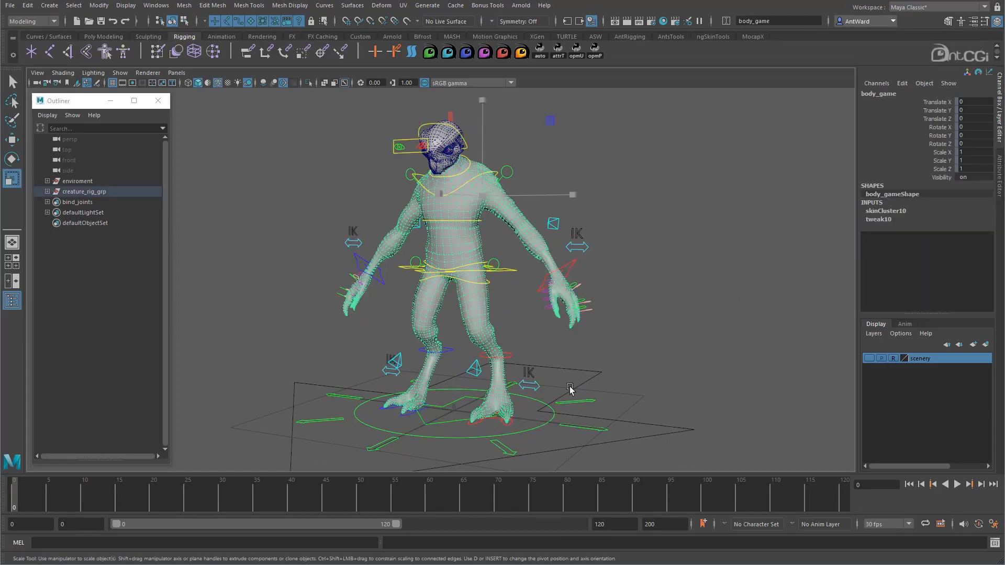
{"action": "left_click", "coordinate": [597, 407]}
{"action": "left_click", "coordinate": [966, 269]}
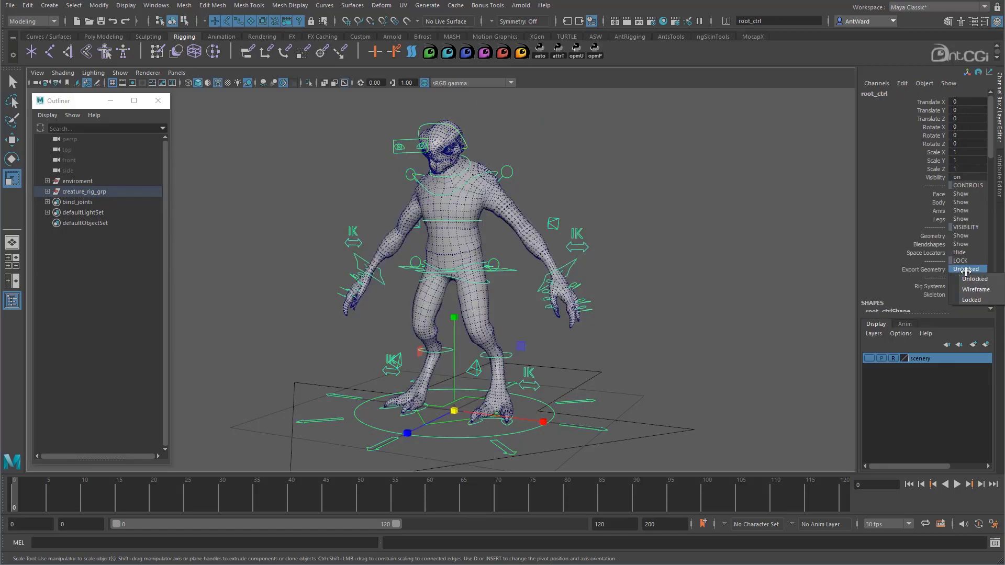
{"action": "left_click", "coordinate": [975, 290]}
{"action": "left_click", "coordinate": [571, 201]}
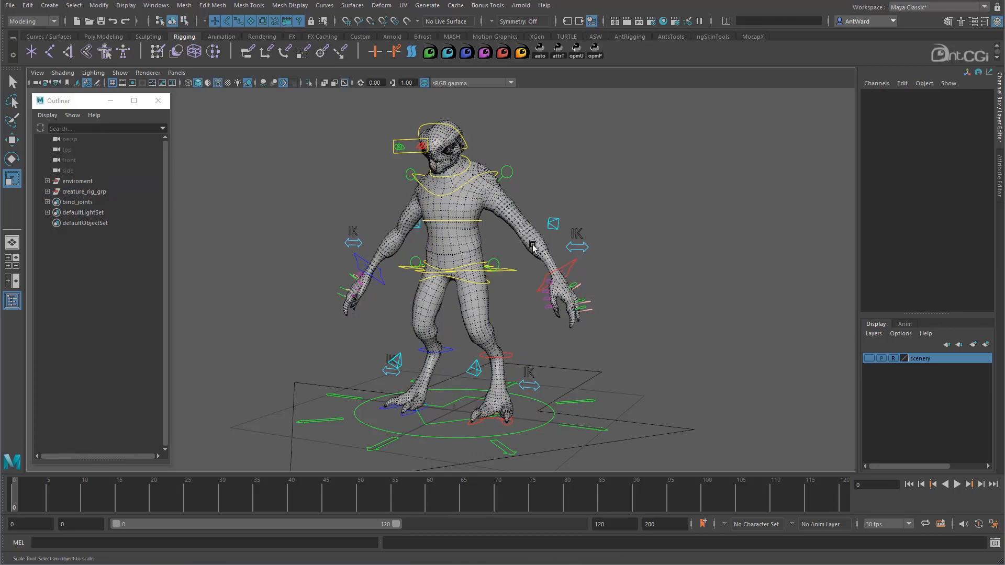
Step: Select every control around the creature and reveal them in a widened Outliner to examine which rig objects are picked
{"action": "left_click_drag", "start_coordinate": [274, 131], "coordinate": [729, 464]}
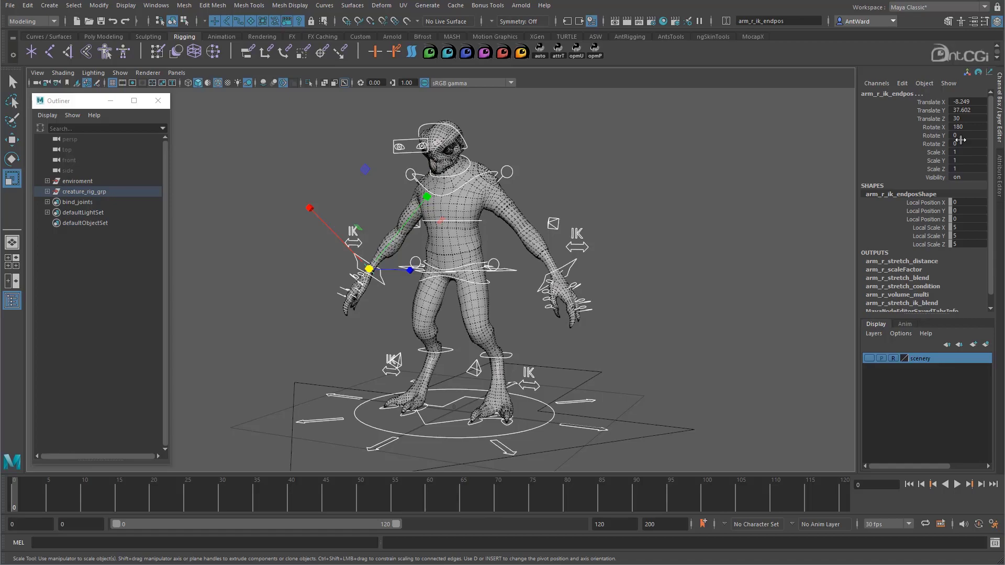
{"action": "right_click", "coordinate": [50, 297]}
{"action": "left_click", "coordinate": [73, 314]}
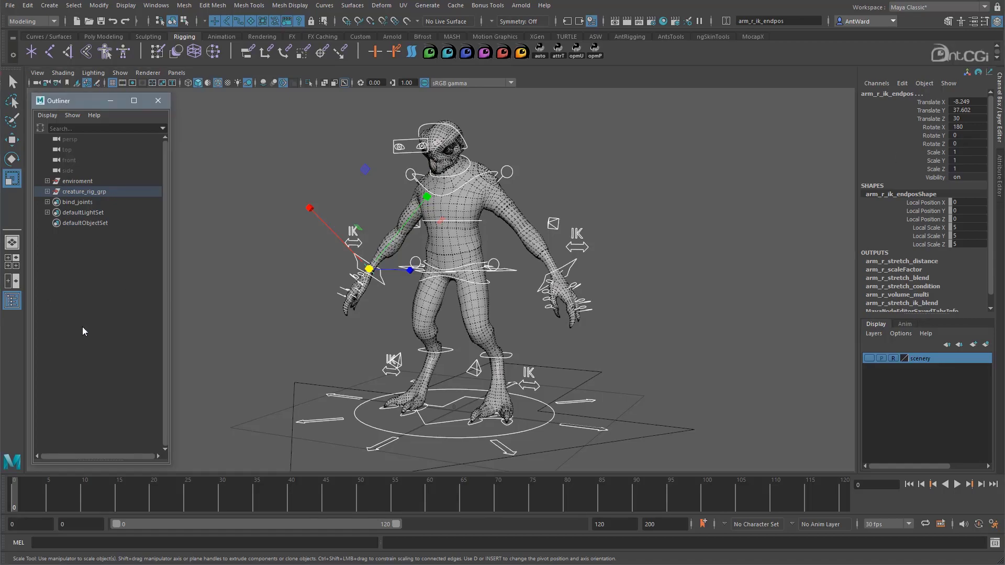
{"action": "left_click_drag", "start_coordinate": [173, 354], "coordinate": [233, 354]}
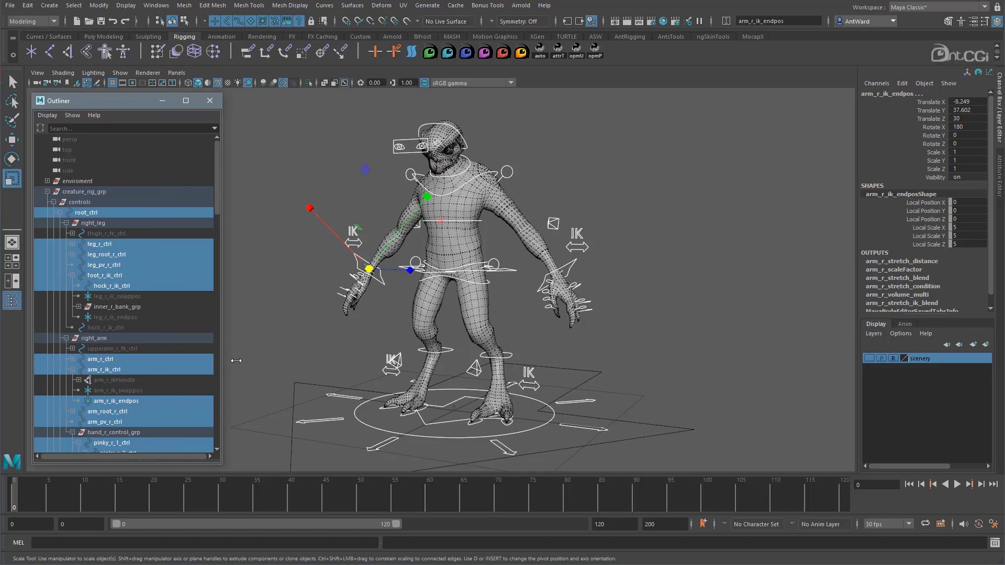
{"action": "scroll", "coordinate": [171, 364], "scroll_direction": "down", "scroll_amount": 5}
{"action": "scroll", "coordinate": [171, 363], "scroll_direction": "down", "scroll_amount": 12}
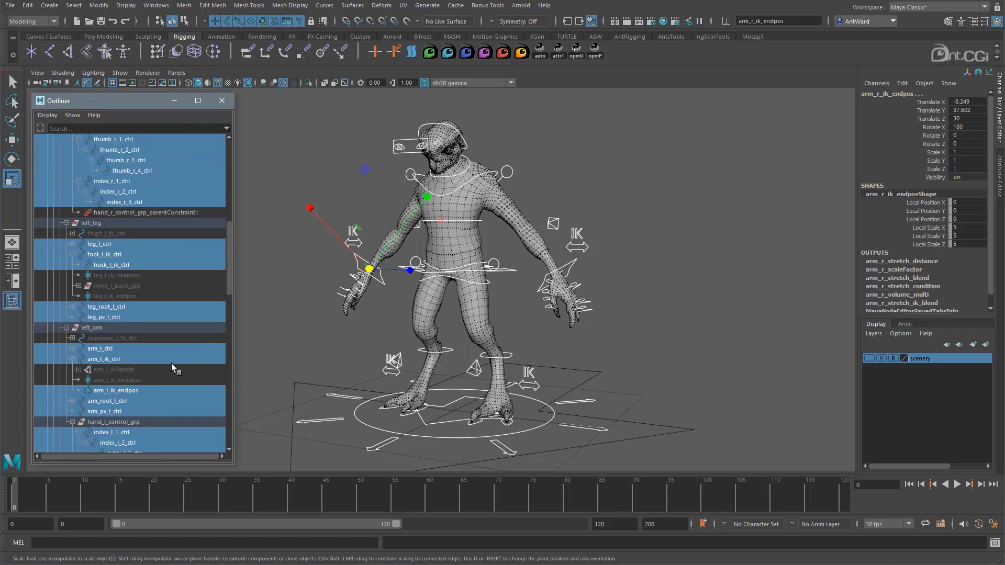
{"action": "scroll", "coordinate": [103, 400], "scroll_direction": "down", "scroll_amount": 8}
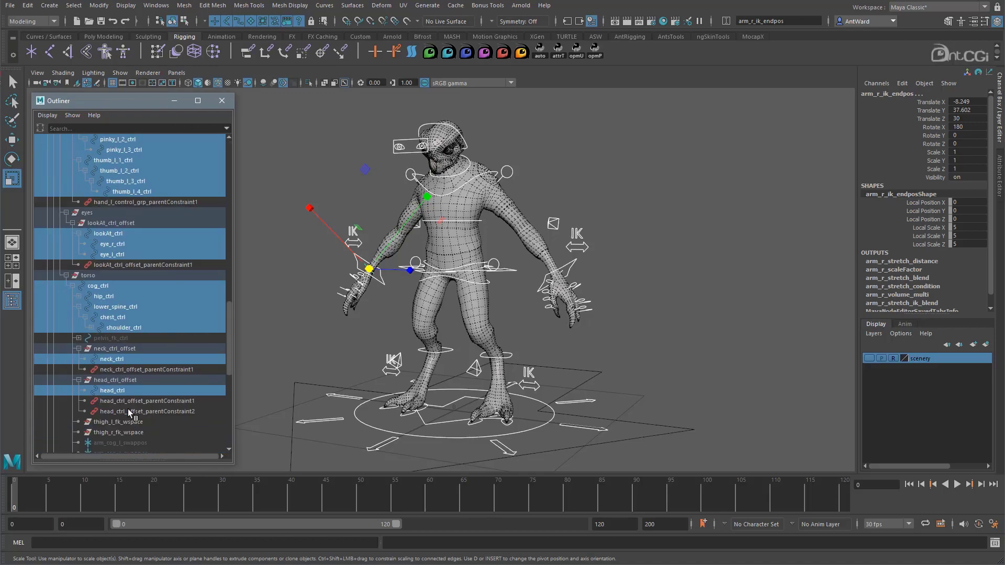
Step: Inspect neck_ctrl_offset and the hidden swappos locators under the torso group, and reselect the controls around the creature to compare
{"action": "left_click", "coordinate": [131, 266]}
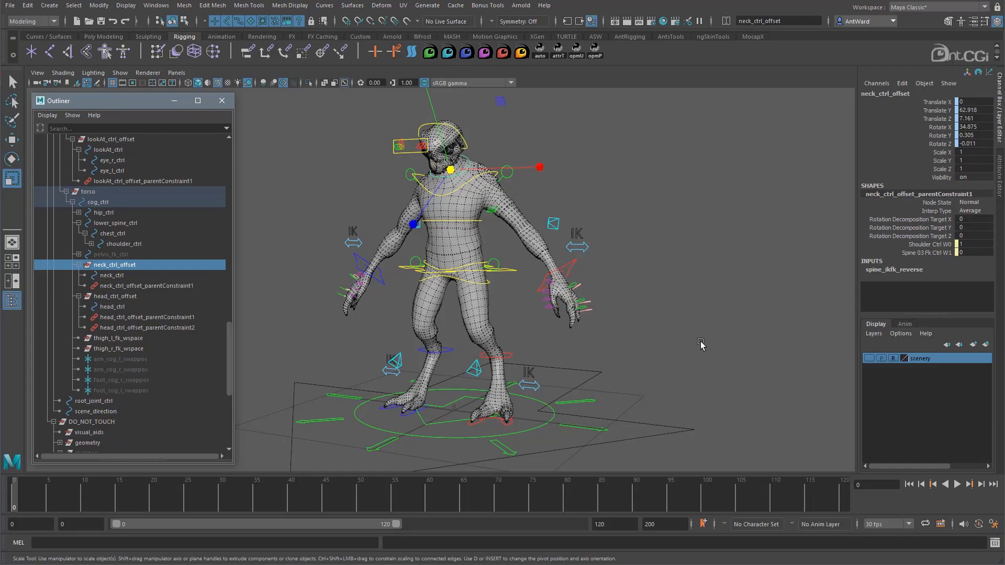
{"action": "left_click_drag", "start_coordinate": [134, 360], "coordinate": [137, 391]}
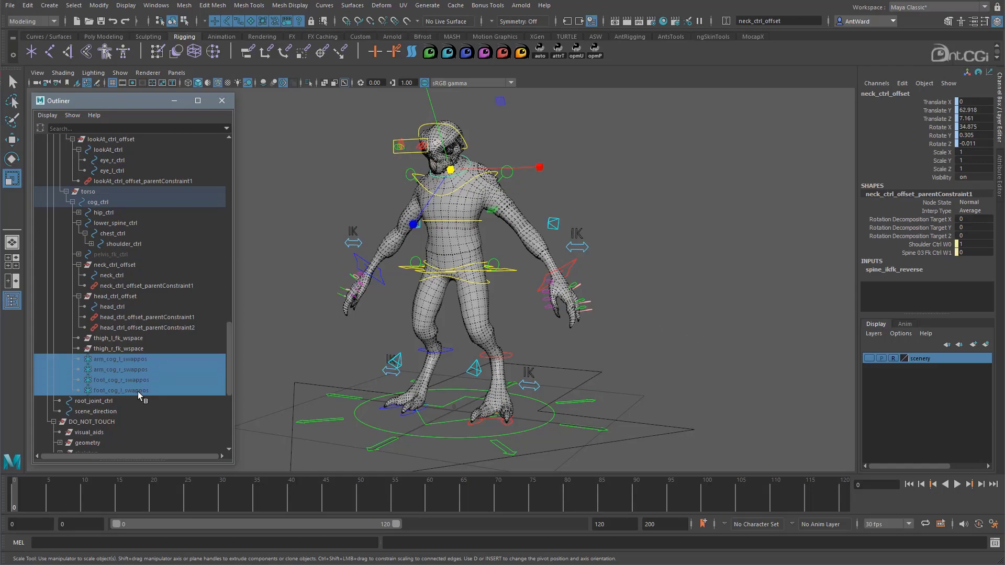
{"action": "scroll", "coordinate": [136, 364], "scroll_direction": "down", "scroll_amount": 5}
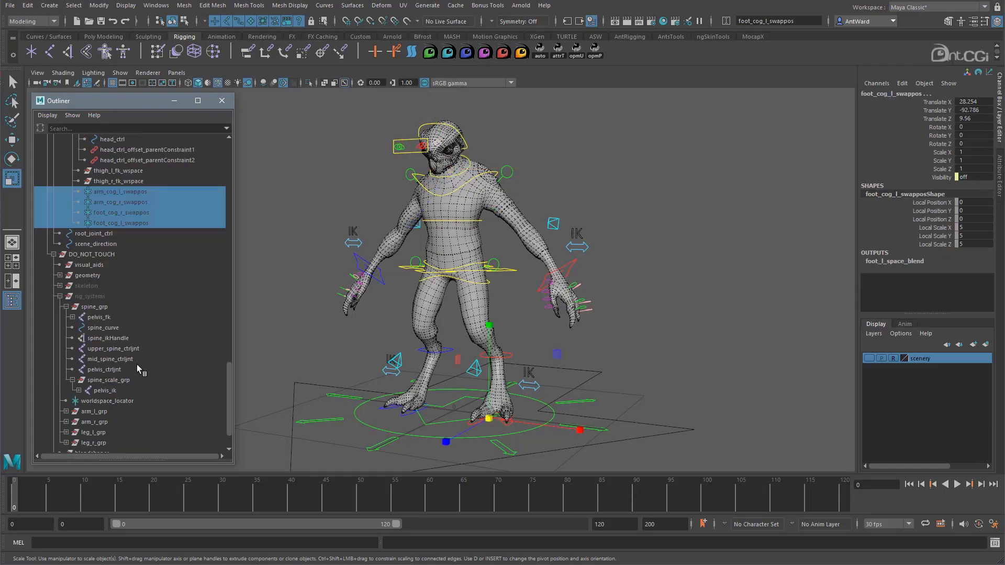
{"action": "left_click_drag", "start_coordinate": [317, 111], "coordinate": [650, 472]}
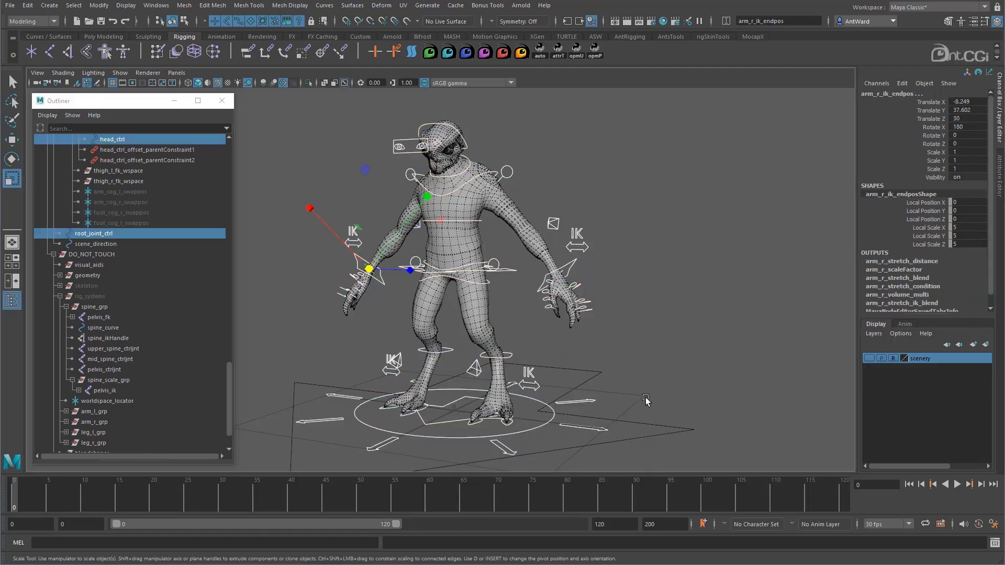
{"action": "scroll", "coordinate": [123, 300], "scroll_direction": "up", "scroll_amount": 10}
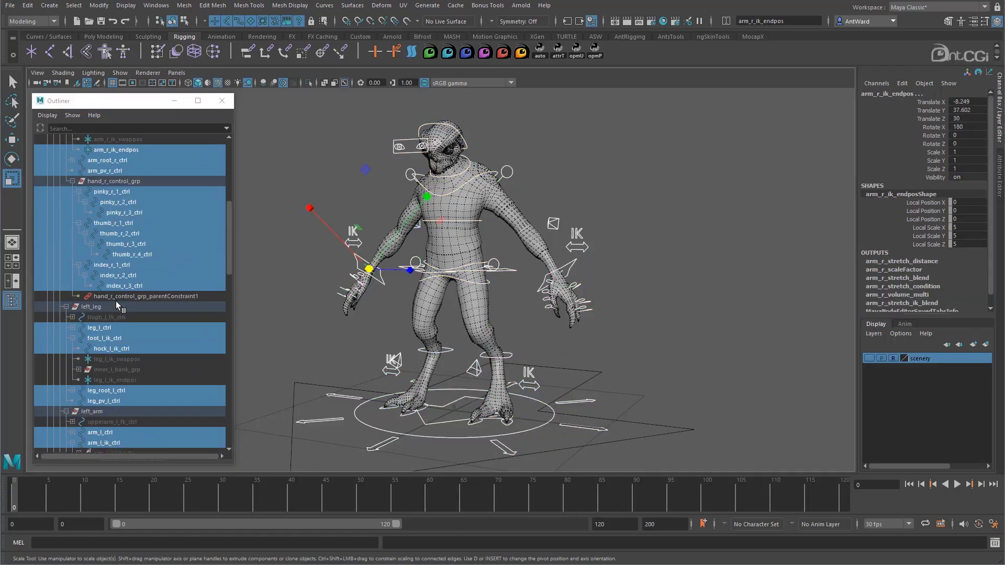
Step: Select root_ctrl's entire hierarchy and examine which constraints, groups and locators it includes, down to hand_l_control_grp
{"action": "left_click", "coordinate": [440, 436]}
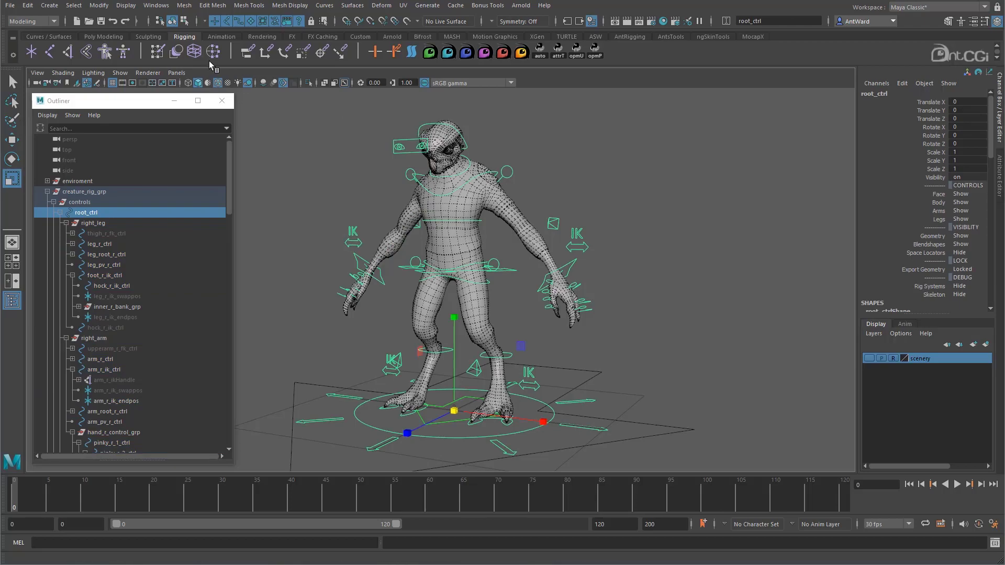
{"action": "left_click", "coordinate": [73, 5]}
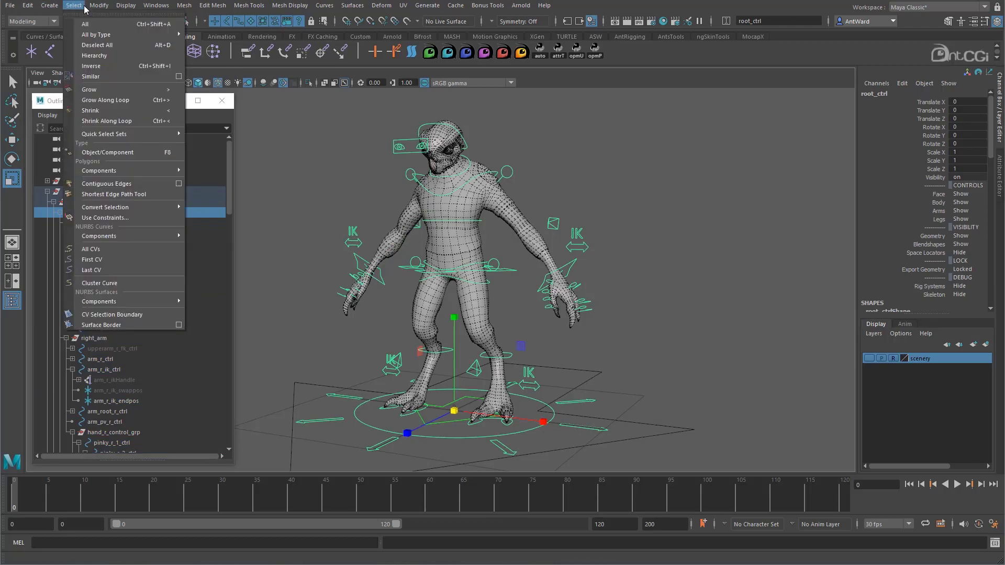
{"action": "left_click", "coordinate": [94, 45]}
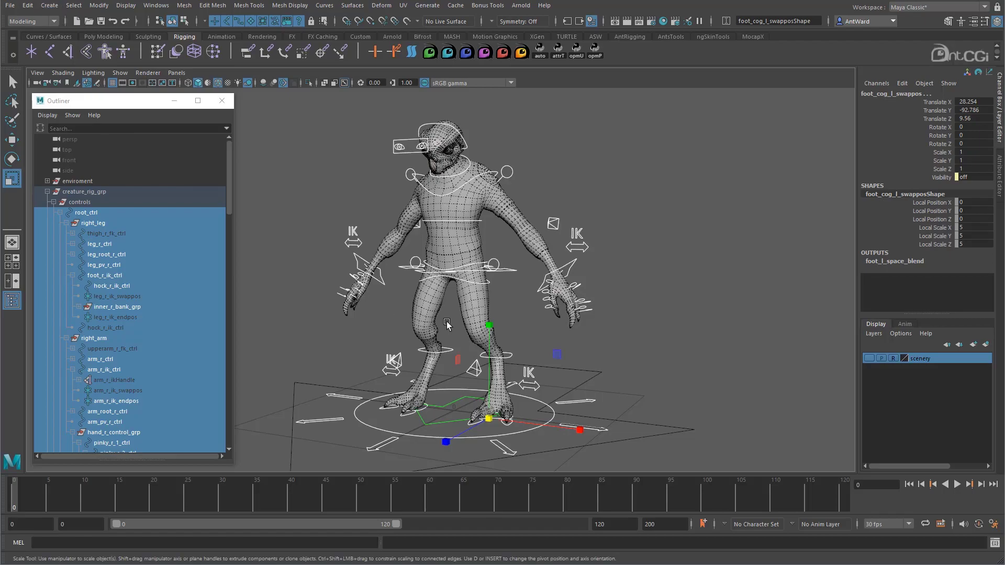
{"action": "scroll", "coordinate": [136, 286], "scroll_direction": "down", "scroll_amount": 15}
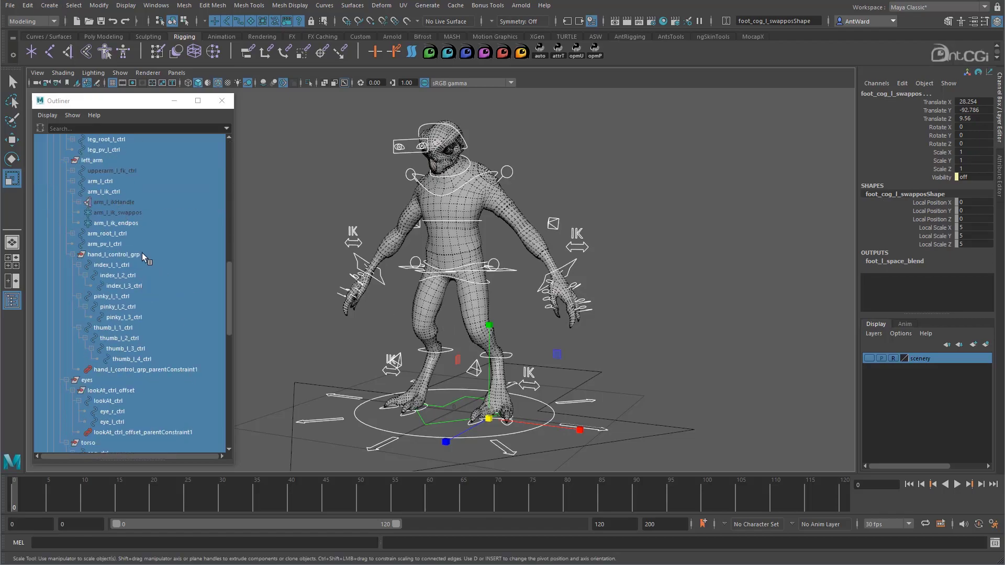
{"action": "left_click", "coordinate": [142, 254]}
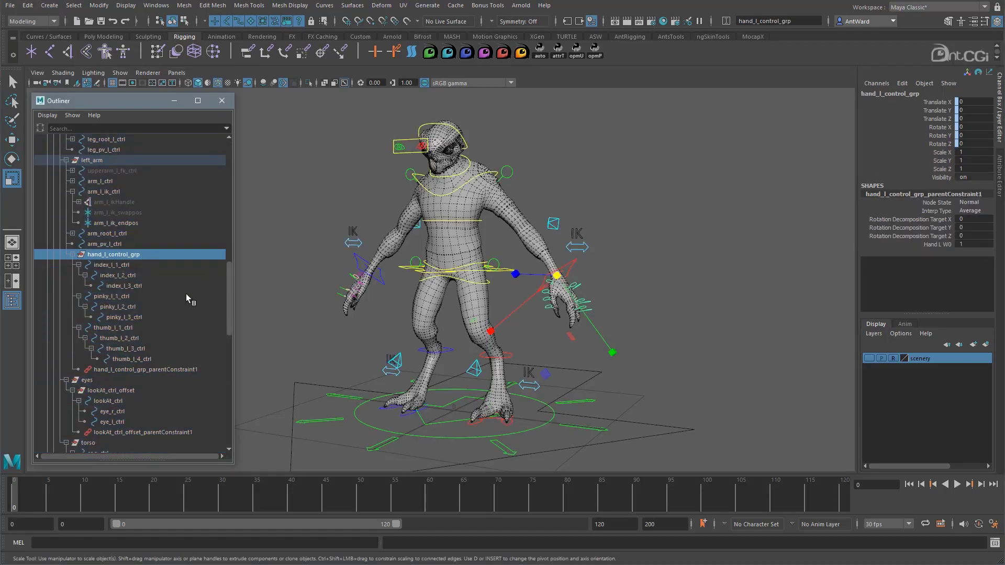
Step: Collapse the DO_NOT_TOUCH group in the Outliner and clear the selection
{"action": "scroll", "coordinate": [170, 309], "scroll_direction": "down", "scroll_amount": 10}
{"action": "scroll", "coordinate": [136, 358], "scroll_direction": "down", "scroll_amount": 2}
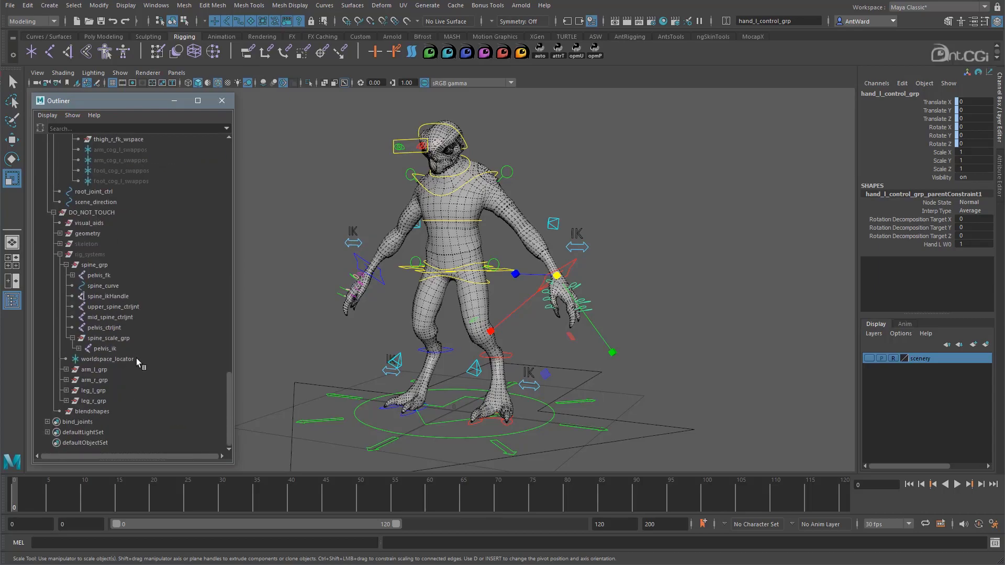
{"action": "left_click", "coordinate": [53, 212]}
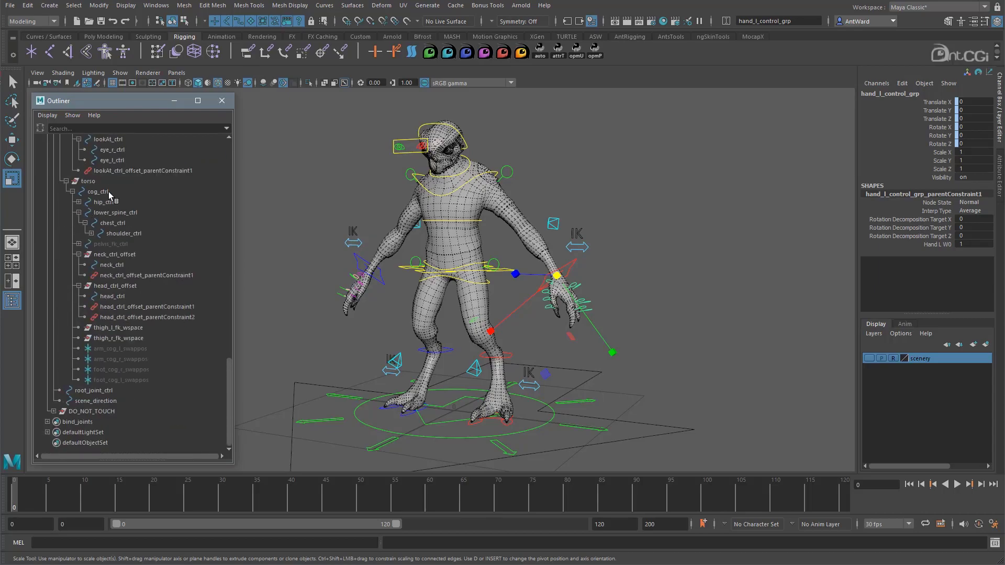
{"action": "left_click_drag", "start_coordinate": [510, 334], "coordinate": [521, 330], "text": "alt"}
{"action": "right_click_drag", "start_coordinate": [521, 330], "coordinate": [529, 331], "text": "alt"}
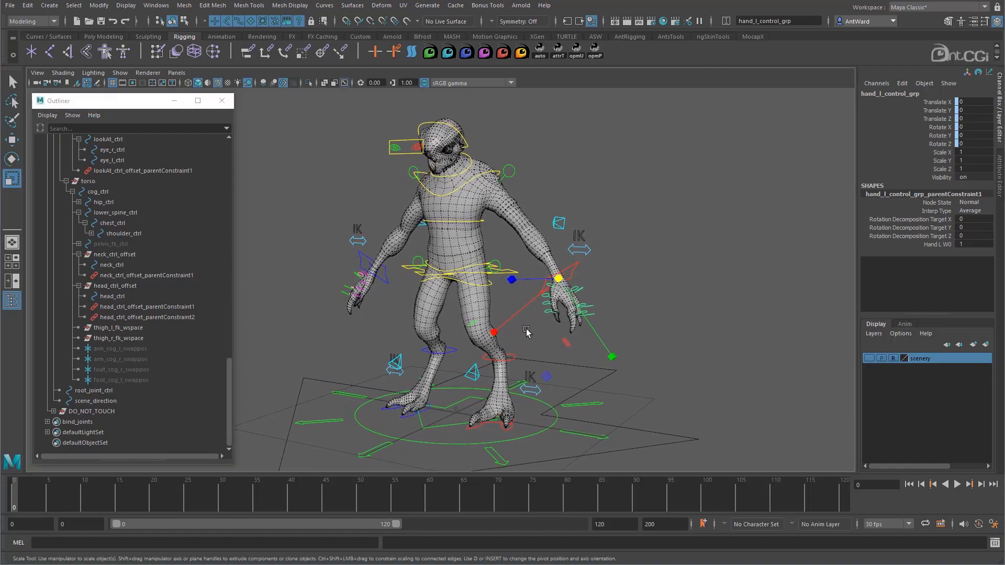
{"action": "left_click", "coordinate": [672, 225]}
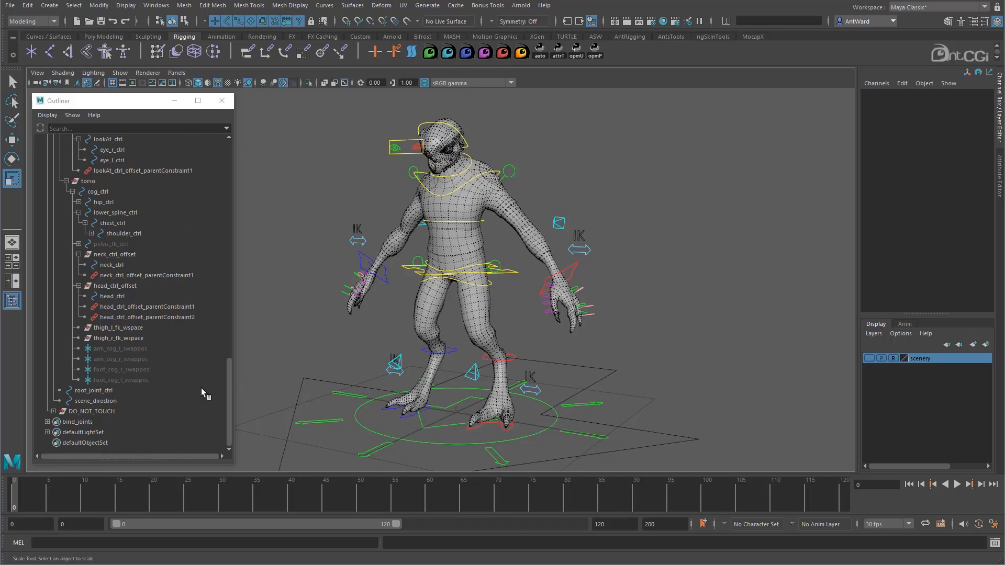
Step: Examine the existing bind_joints set and the control hierarchy in the Outliner
{"action": "left_click", "coordinate": [93, 422]}
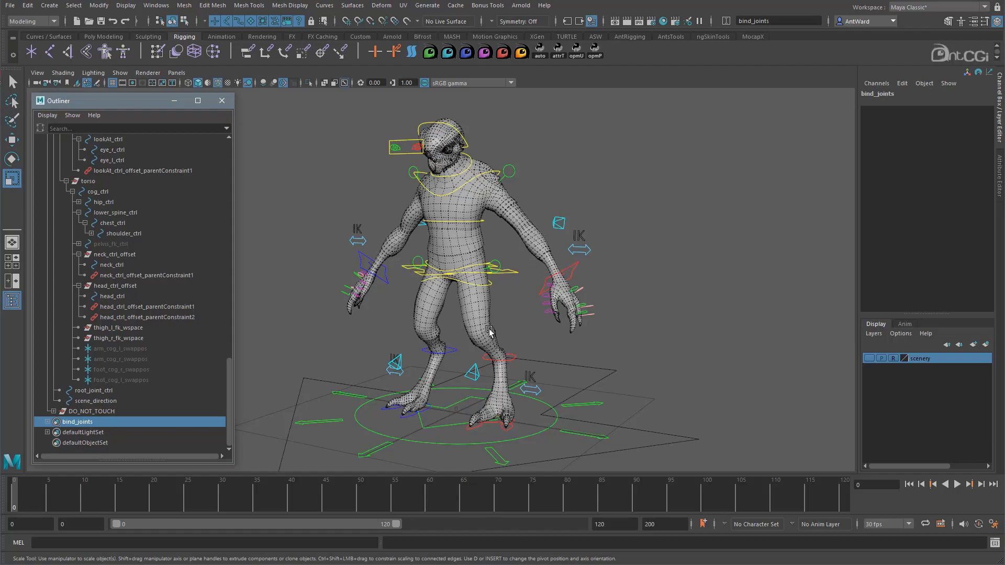
{"action": "left_click_drag", "start_coordinate": [491, 334], "coordinate": [488, 331], "text": "alt"}
{"action": "scroll", "coordinate": [187, 270], "scroll_direction": "up", "scroll_amount": 10}
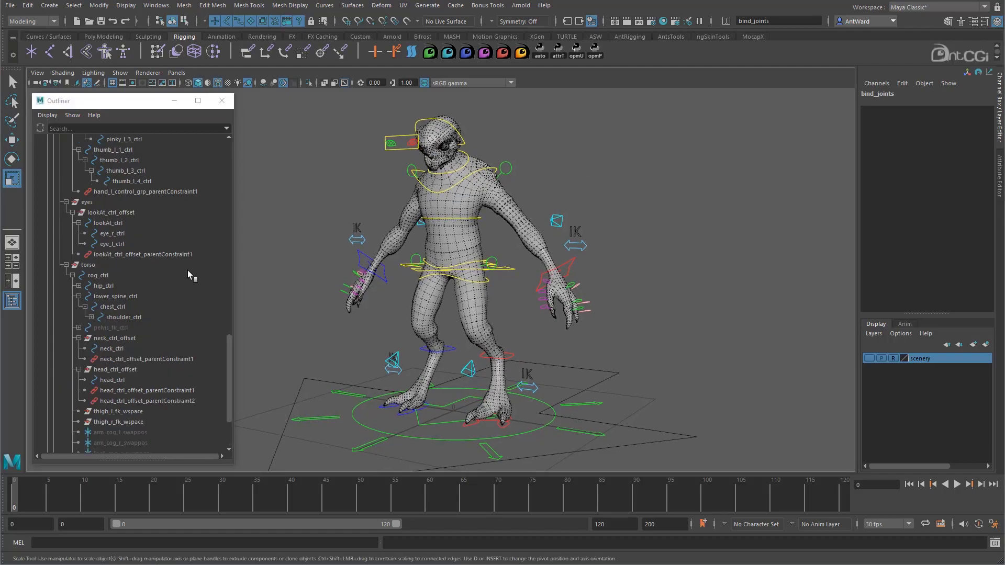
{"action": "scroll", "coordinate": [178, 282], "scroll_direction": "up", "scroll_amount": 6}
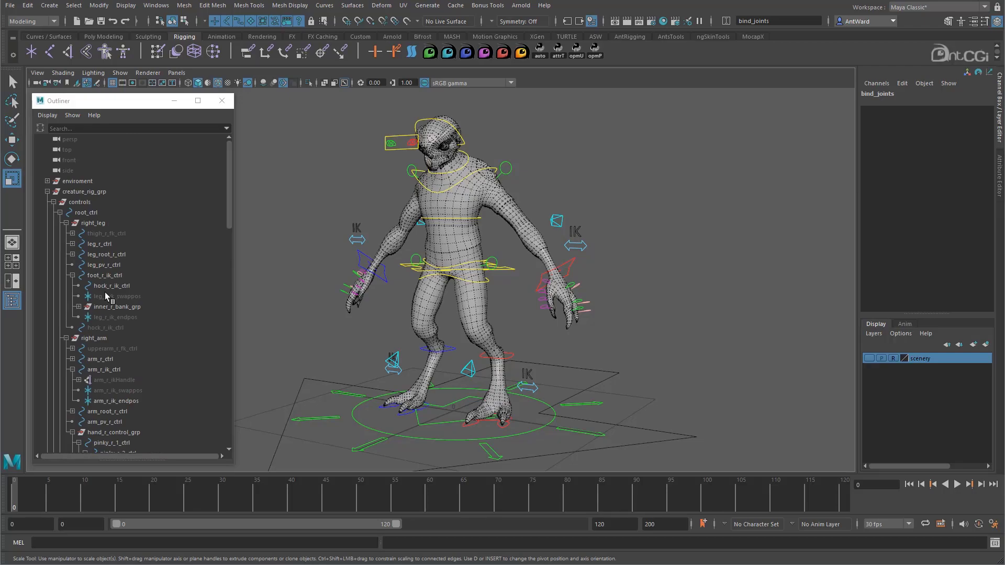
Step: Filter the Outliner by "_ctrl" and fully expand the creature_rig_grp hierarchy
{"action": "left_click", "coordinate": [108, 129]}
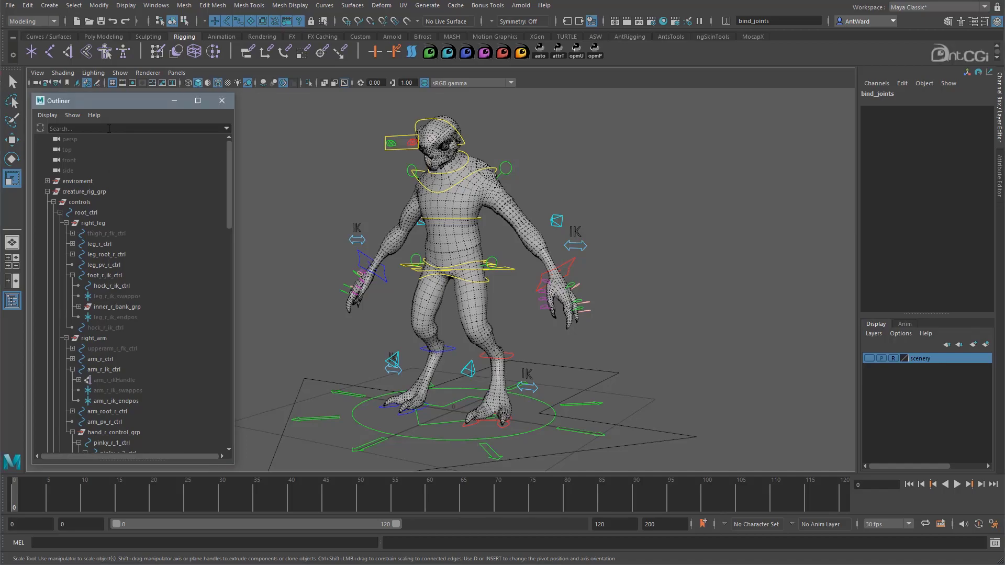
{"action": "left_click", "coordinate": [109, 129]}
{"action": "type", "text": "_ctrl"}
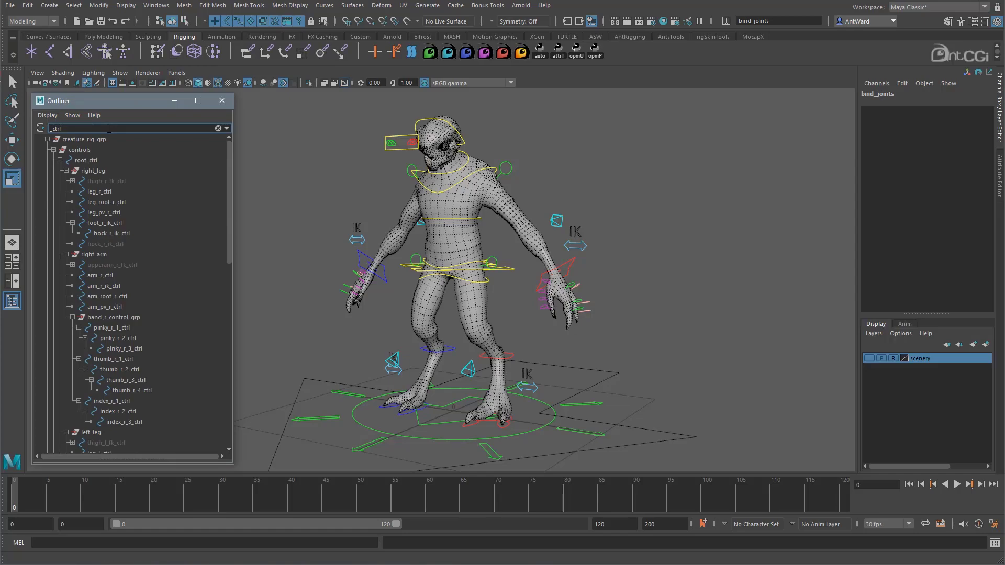
{"action": "left_click", "coordinate": [47, 139]}
{"action": "left_click", "coordinate": [47, 139], "text": "shift"}
Step: Select the right leg's FK and IK controls and the right arm's controls, leaving out the toes and fingers
{"action": "left_click_drag", "start_coordinate": [126, 181], "coordinate": [125, 213]}
{"action": "key", "text": "w"}
{"action": "left_click_drag", "start_coordinate": [113, 286], "coordinate": [117, 327], "text": "ctrl"}
{"action": "scroll", "coordinate": [162, 319], "scroll_direction": "down", "scroll_amount": 4}
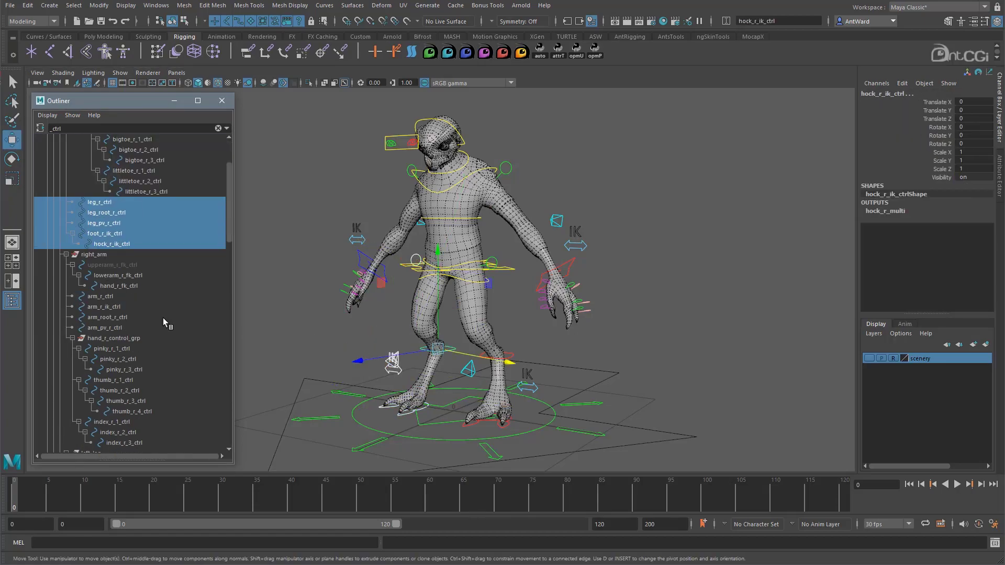
{"action": "left_click_drag", "start_coordinate": [123, 181], "coordinate": [127, 276], "text": "ctrl"}
Step: Add the left leg, left arm, eye, torso, neck and head controls to the selection, excluding toes, fingers, offset groups and constraints
{"action": "scroll", "coordinate": [145, 318], "scroll_direction": "down", "scroll_amount": 5}
{"action": "scroll", "coordinate": [147, 293], "scroll_direction": "down", "scroll_amount": 4}
{"action": "scroll", "coordinate": [129, 262], "scroll_direction": "down", "scroll_amount": 4}
{"action": "left_click_drag", "start_coordinate": [130, 213], "coordinate": [150, 285], "text": "ctrl"}
{"action": "scroll", "coordinate": [134, 319], "scroll_direction": "down", "scroll_amount": 12}
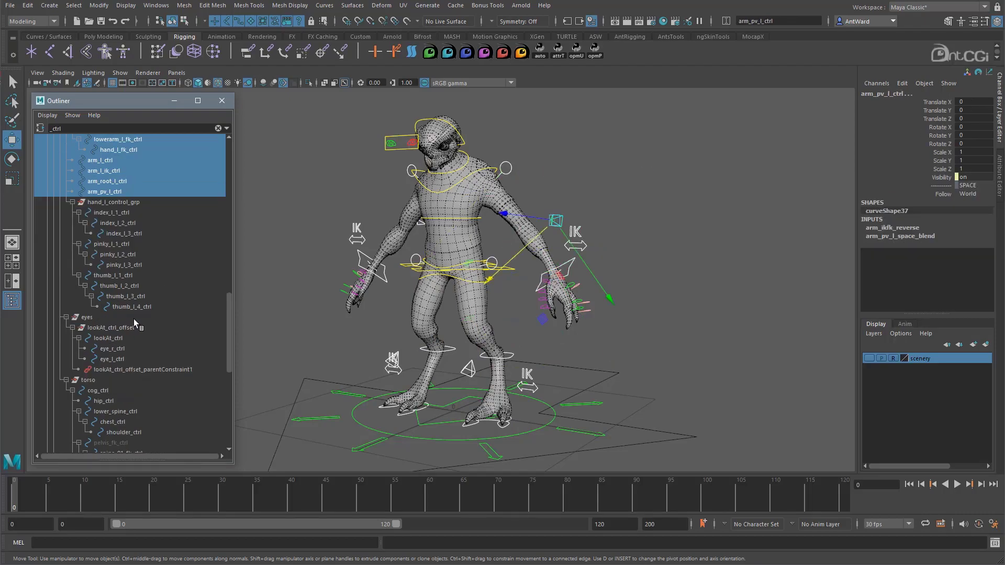
{"action": "left_click_drag", "start_coordinate": [117, 171], "coordinate": [144, 303], "text": "ctrl"}
{"action": "left_click", "coordinate": [120, 327], "text": "ctrl"}
{"action": "left_click", "coordinate": [120, 359], "text": "ctrl"}
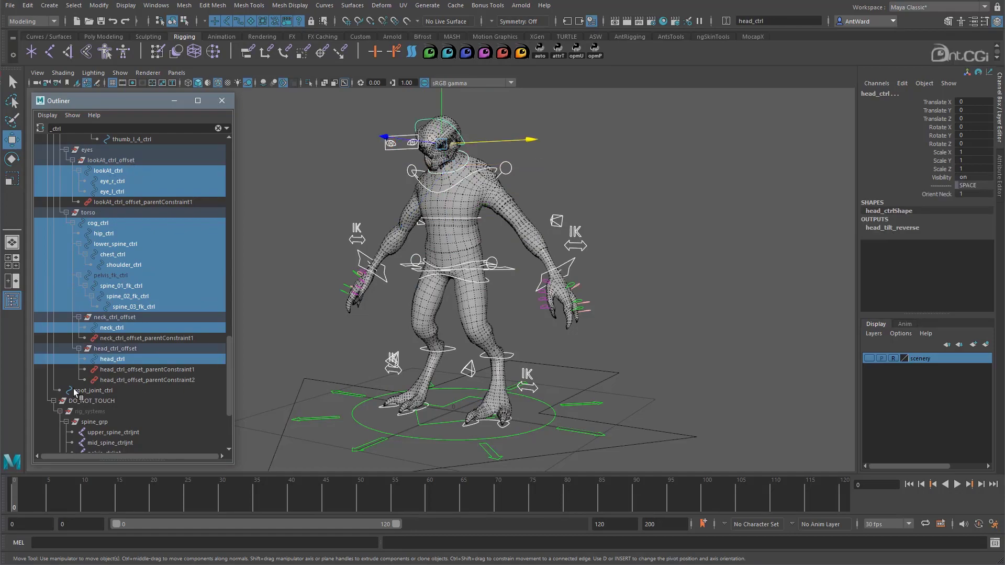
Step: Create a quick select set named bodyControls from the selected controls
{"action": "left_click", "coordinate": [50, 5]}
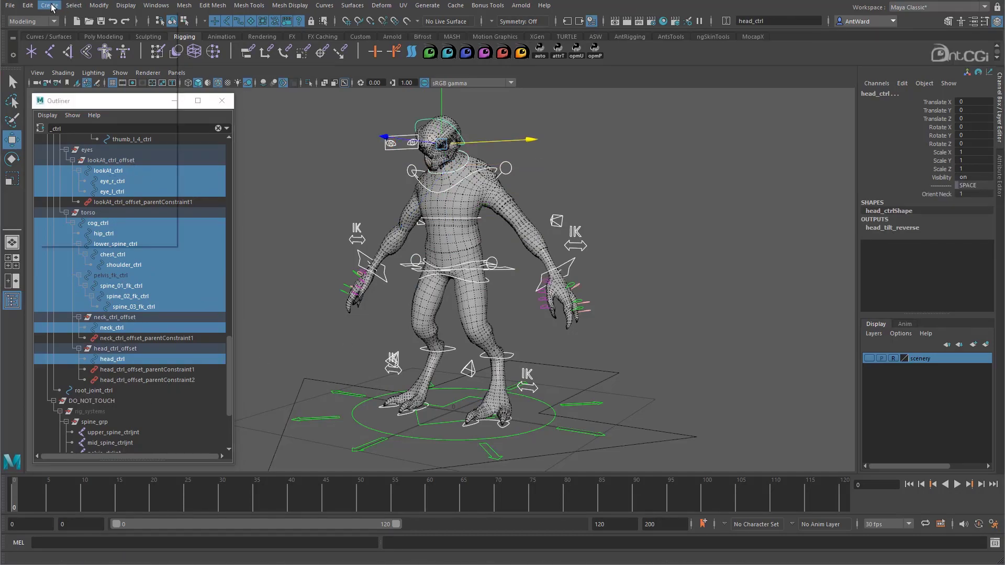
{"action": "mouse_move", "coordinate": [62, 231]}
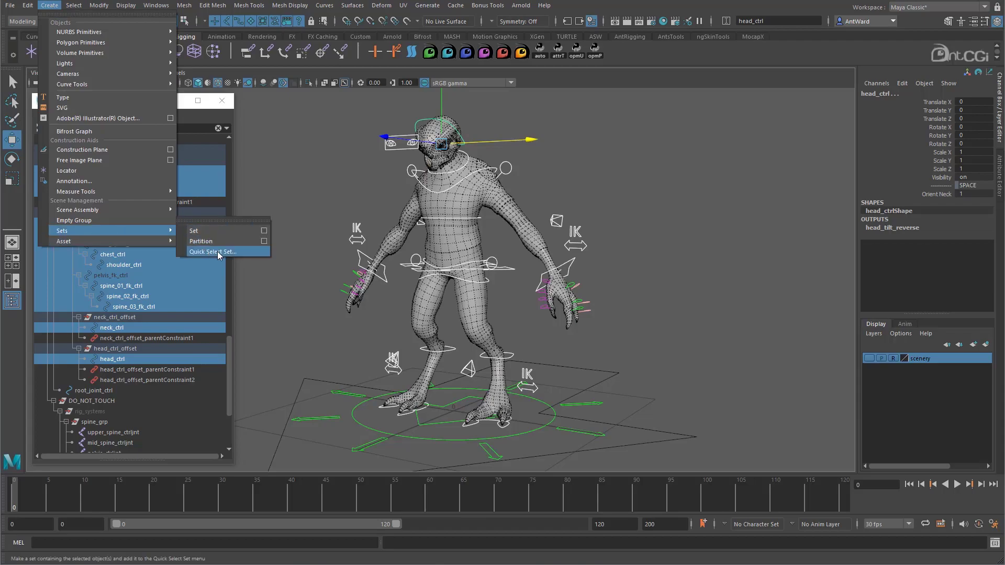
{"action": "left_click", "coordinate": [218, 252]}
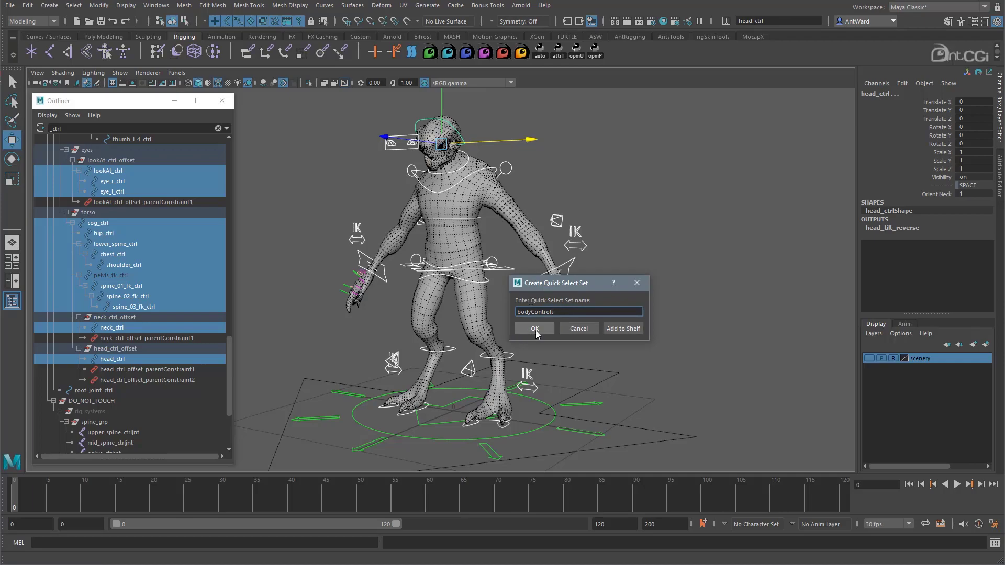
{"action": "left_click", "coordinate": [535, 328]}
Step: Select the big and little toe controls under right_leg and create a quick select set named leftToeControls
{"action": "scroll", "coordinate": [144, 234], "scroll_direction": "down", "scroll_amount": 4}
{"action": "scroll", "coordinate": [144, 234], "scroll_direction": "up", "scroll_amount": 20}
{"action": "left_click", "coordinate": [132, 223]}
{"action": "left_click", "coordinate": [147, 275], "text": "shift"}
{"action": "left_click", "coordinate": [49, 5]}
{"action": "mouse_move", "coordinate": [90, 234]}
{"action": "left_click", "coordinate": [218, 251]}
{"action": "type", "text": "l"}
{"action": "double_click", "coordinate": [576, 316]}
{"action": "left_click", "coordinate": [538, 330]}
Step: Select bigtoe_l_1_ctrl through littletoe_l_3_ctrl and create a quick select set named rightToeControls
{"action": "scroll", "coordinate": [139, 323], "scroll_direction": "down", "scroll_amount": 8}
{"action": "left_click", "coordinate": [133, 338]}
{"action": "left_click", "coordinate": [146, 390], "text": "shift"}
{"action": "left_click", "coordinate": [49, 5]}
{"action": "mouse_move", "coordinate": [90, 234]}
{"action": "left_click", "coordinate": [219, 252]}
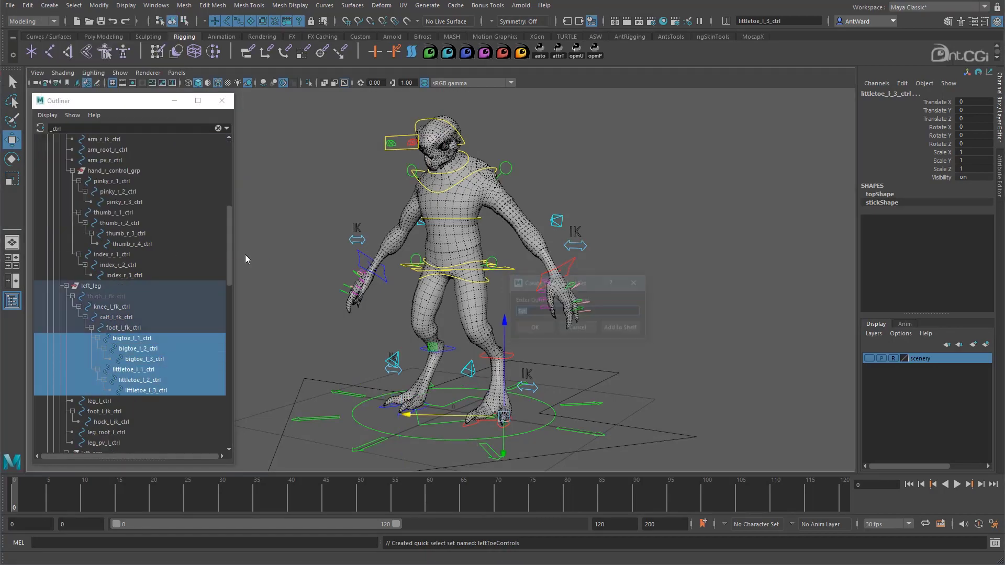
{"action": "type", "text": "rightToeControls"}
{"action": "left_click", "coordinate": [536, 327]}
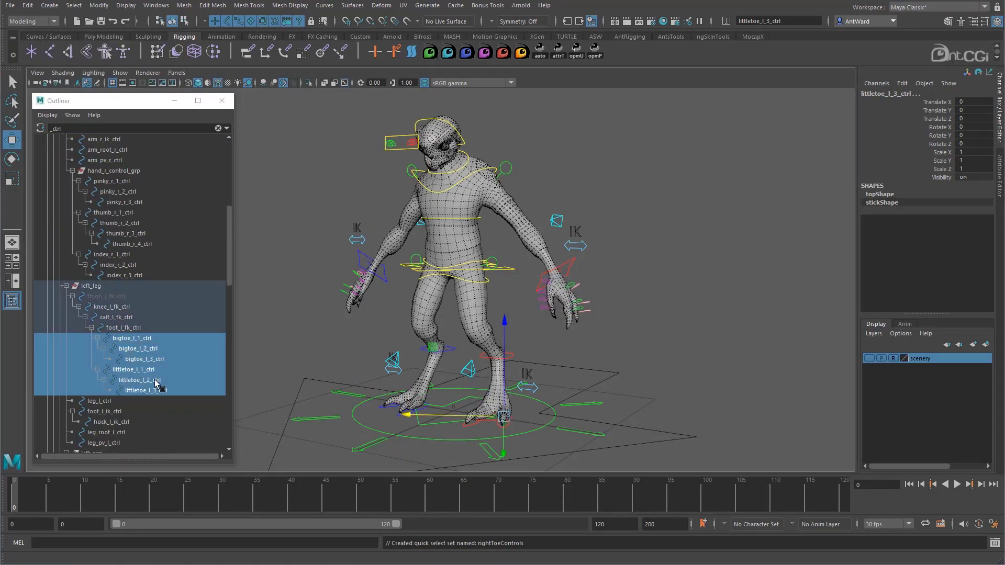
Step: Select pinky_r_1_ctrl through index_r_3_ctrl under hand_r_control_grp and create a quick select set named rightFingerControls
{"action": "left_click", "coordinate": [122, 181]}
{"action": "left_click", "coordinate": [130, 275], "text": "shift"}
{"action": "left_click", "coordinate": [50, 6]}
{"action": "mouse_move", "coordinate": [90, 233]}
{"action": "left_click", "coordinate": [220, 252]}
{"action": "type", "text": "rightFingerControls"}
{"action": "double_click", "coordinate": [531, 311]}
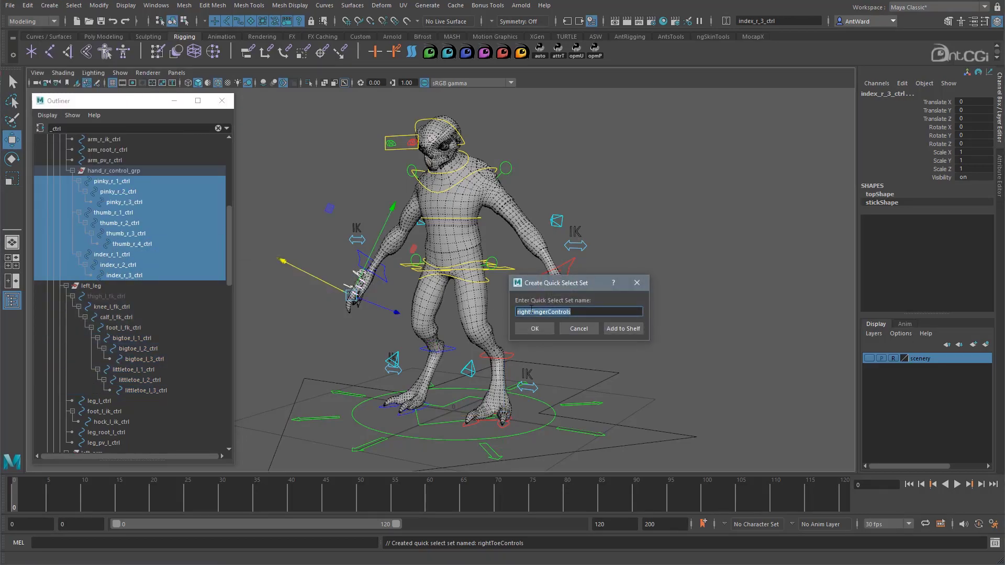
{"action": "left_click", "coordinate": [535, 328]}
Step: Select index_l_1_ctrl through thumb_l_4_ctrl under hand_l_control_grp and create a quick select set named leftFingerControls
{"action": "scroll", "coordinate": [84, 262], "scroll_direction": "up", "scroll_amount": 5}
{"action": "scroll", "coordinate": [109, 293], "scroll_direction": "down", "scroll_amount": 12}
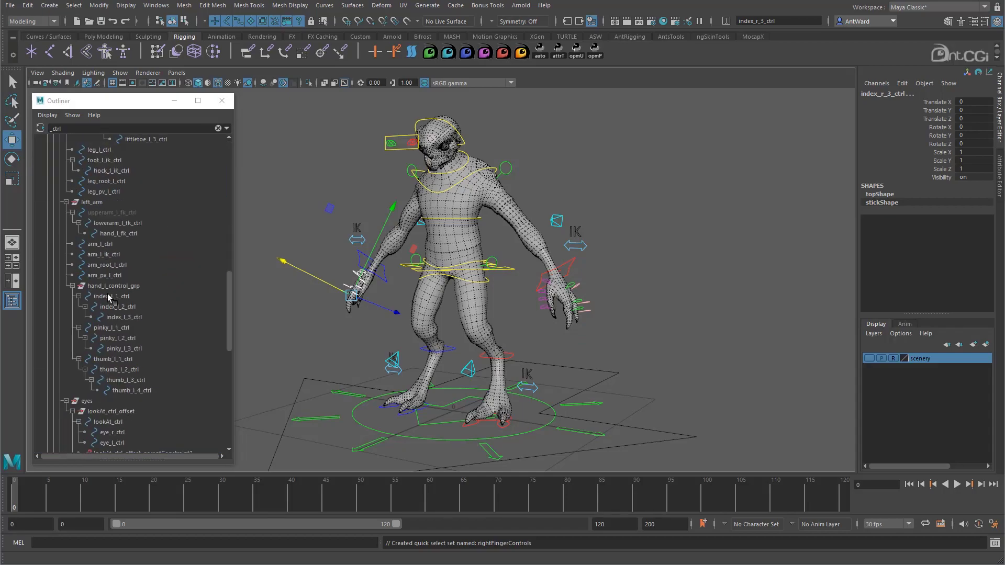
{"action": "left_click", "coordinate": [109, 297]}
{"action": "left_click", "coordinate": [132, 390], "text": "shift"}
{"action": "left_click", "coordinate": [49, 5]}
{"action": "mouse_move", "coordinate": [90, 233]}
{"action": "left_click", "coordinate": [220, 252]}
{"action": "type", "text": "left"}
{"action": "left_click", "coordinate": [534, 328]}
Step: Clear the _ctrl filter from the outliner and collapse creature_rig_grp
{"action": "scroll", "coordinate": [209, 144], "scroll_direction": "up", "scroll_amount": 15}
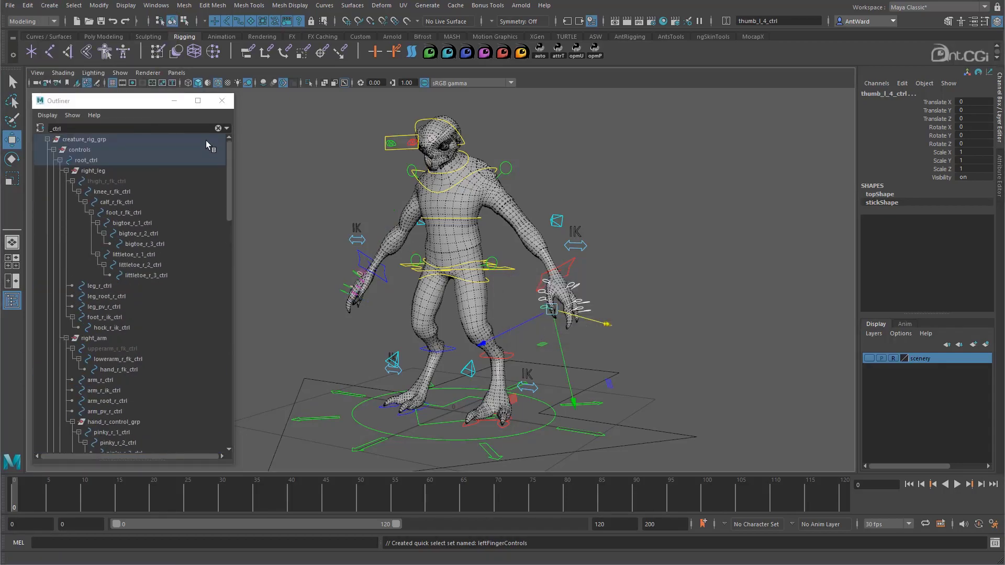
{"action": "left_click", "coordinate": [218, 128]}
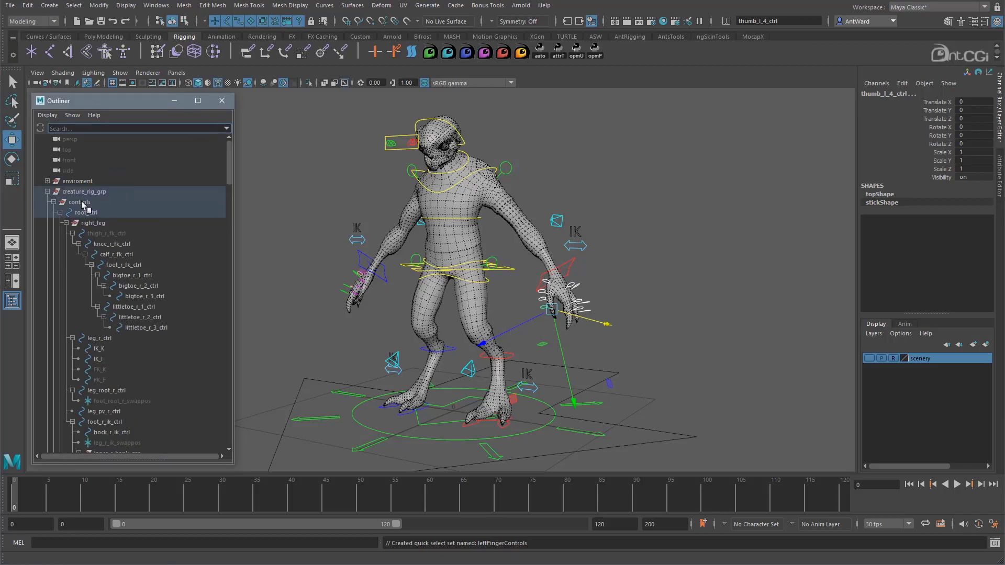
{"action": "left_click", "coordinate": [47, 193]}
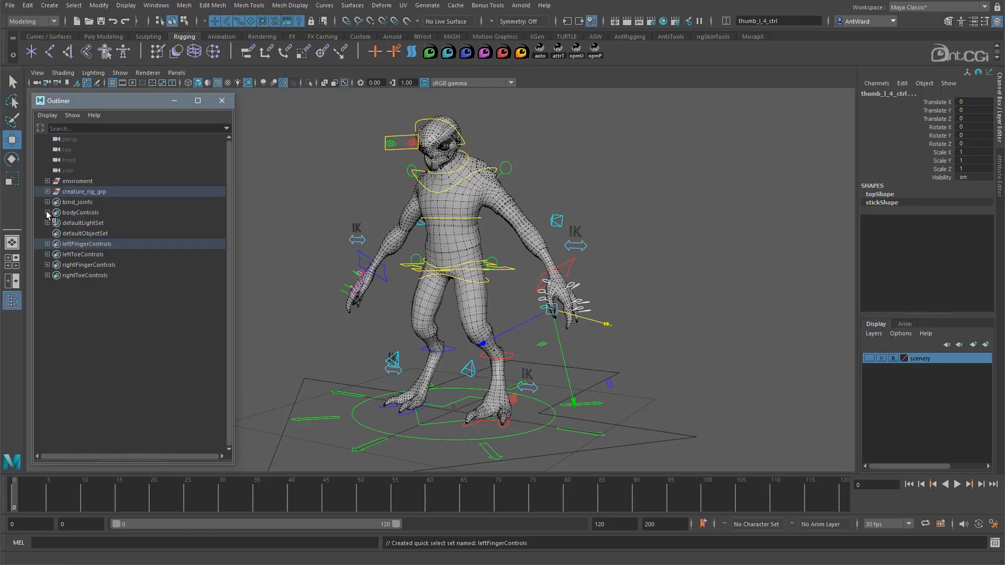
Step: Examine the members of the bodyControls and leftFingerControls sets and collapse both sets again
{"action": "left_click", "coordinate": [47, 213]}
{"action": "scroll", "coordinate": [101, 262], "scroll_direction": "down", "scroll_amount": 10}
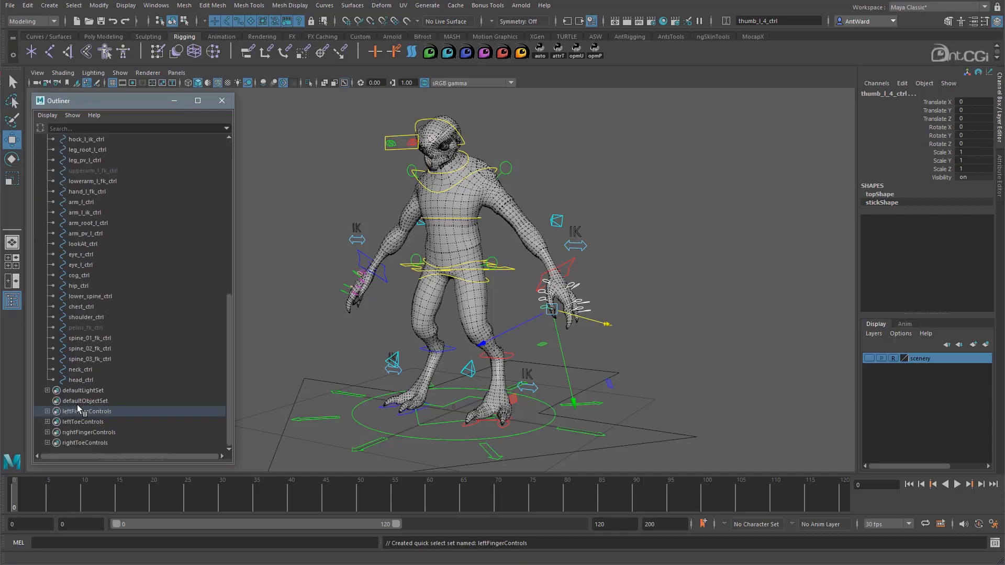
{"action": "left_click", "coordinate": [48, 412]}
{"action": "scroll", "coordinate": [117, 430], "scroll_direction": "down", "scroll_amount": 3}
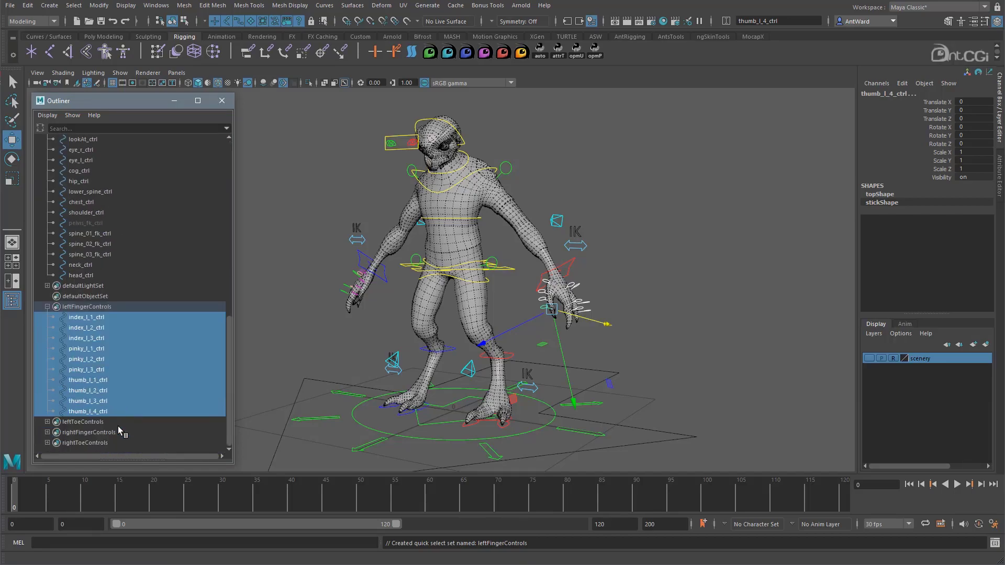
{"action": "left_click", "coordinate": [48, 308]}
{"action": "scroll", "coordinate": [77, 312], "scroll_direction": "up", "scroll_amount": 5}
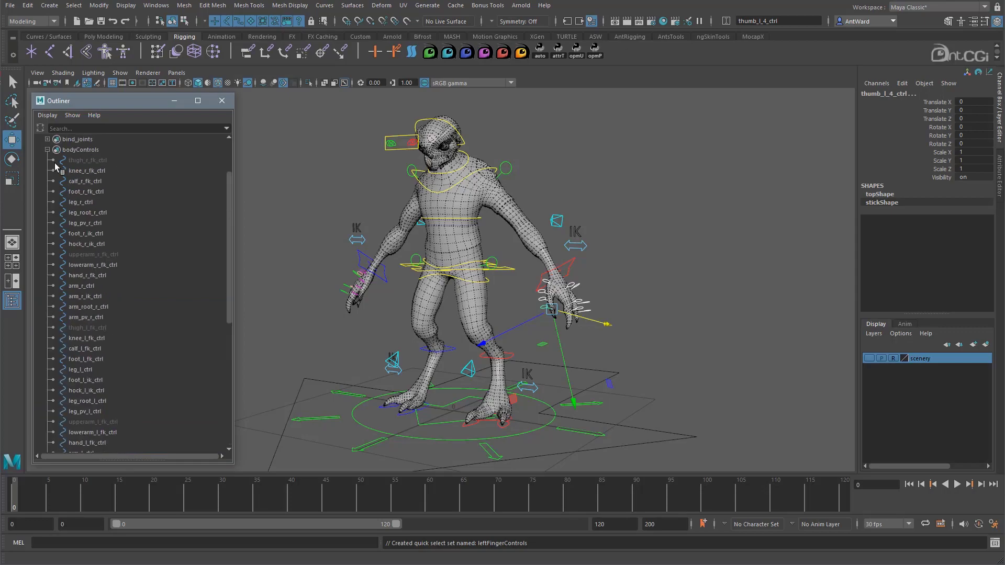
{"action": "left_click", "coordinate": [47, 150]}
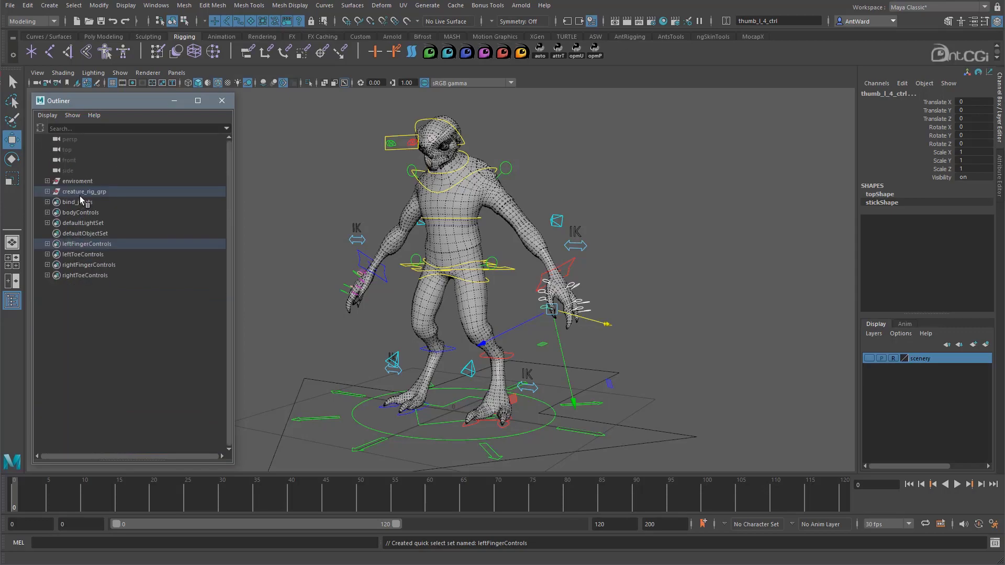
Step: Select the members of bodyControls and the four finger and toe sets, and create a quick select set from them named allControls
{"action": "left_click", "coordinate": [78, 212]}
{"action": "left_click_drag", "start_coordinate": [79, 244], "coordinate": [83, 272], "text": "ctrl"}
{"action": "right_click", "coordinate": [84, 274]}
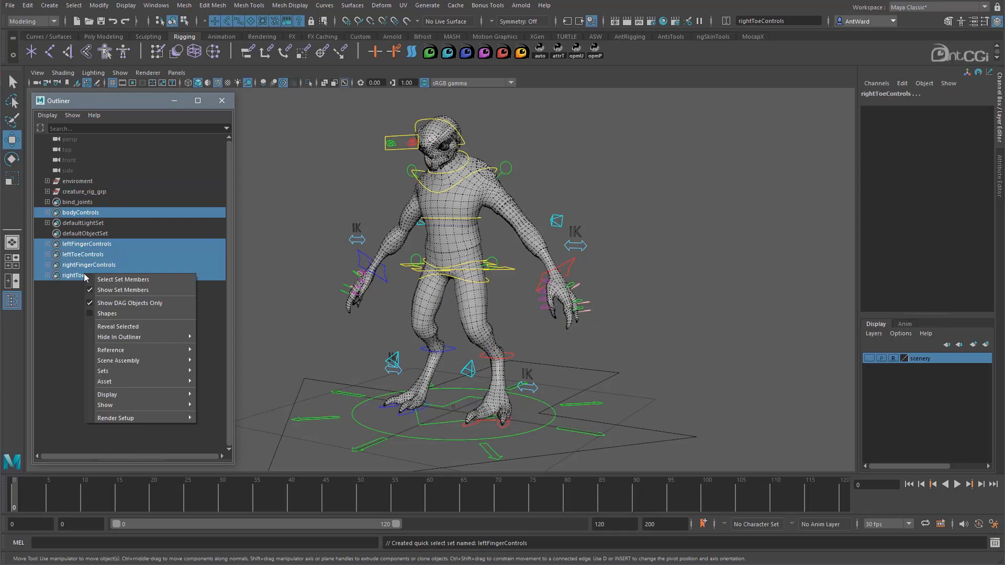
{"action": "left_click", "coordinate": [145, 282]}
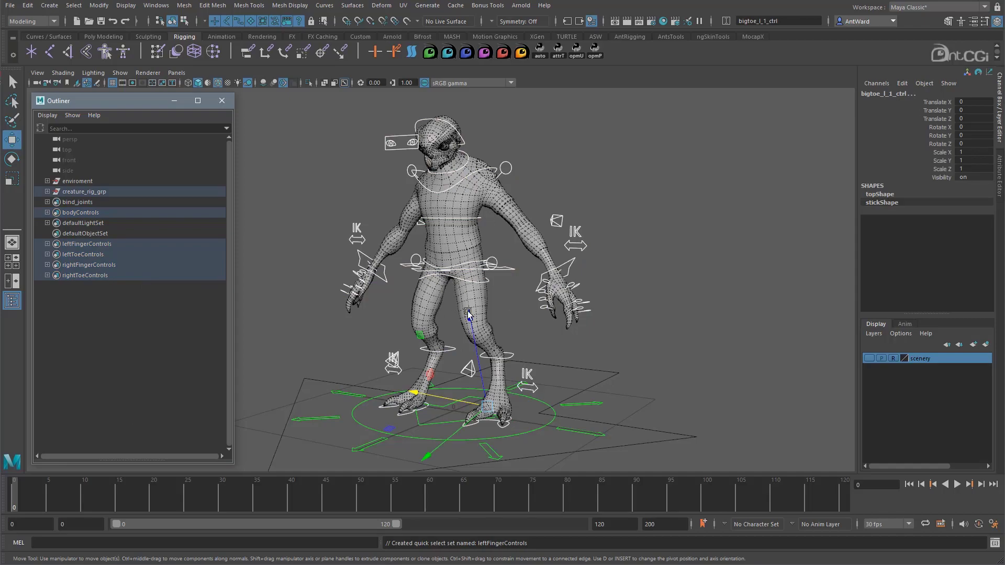
{"action": "left_click", "coordinate": [49, 5]}
{"action": "mouse_move", "coordinate": [70, 230]}
{"action": "left_click", "coordinate": [221, 243]}
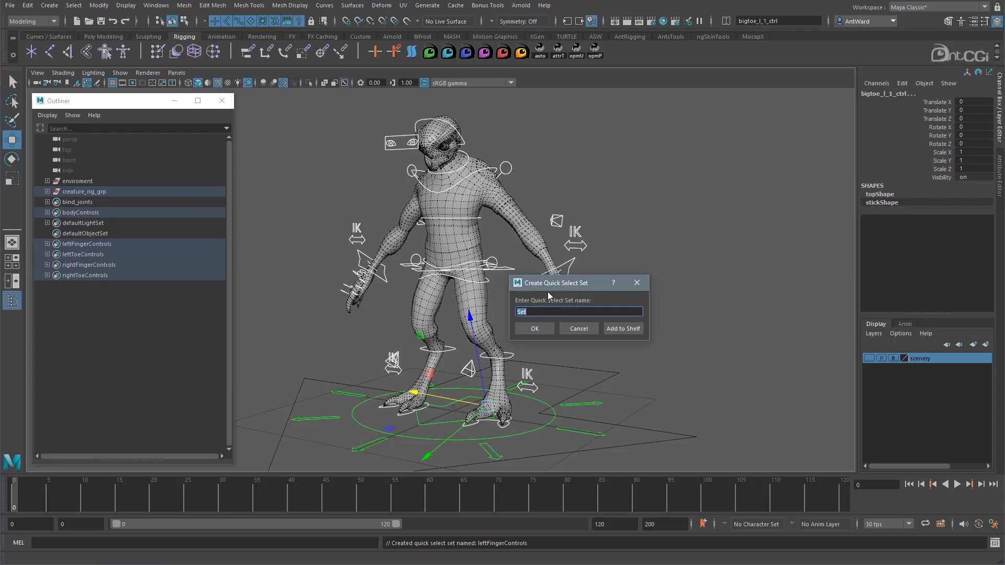
{"action": "left_click", "coordinate": [534, 329]}
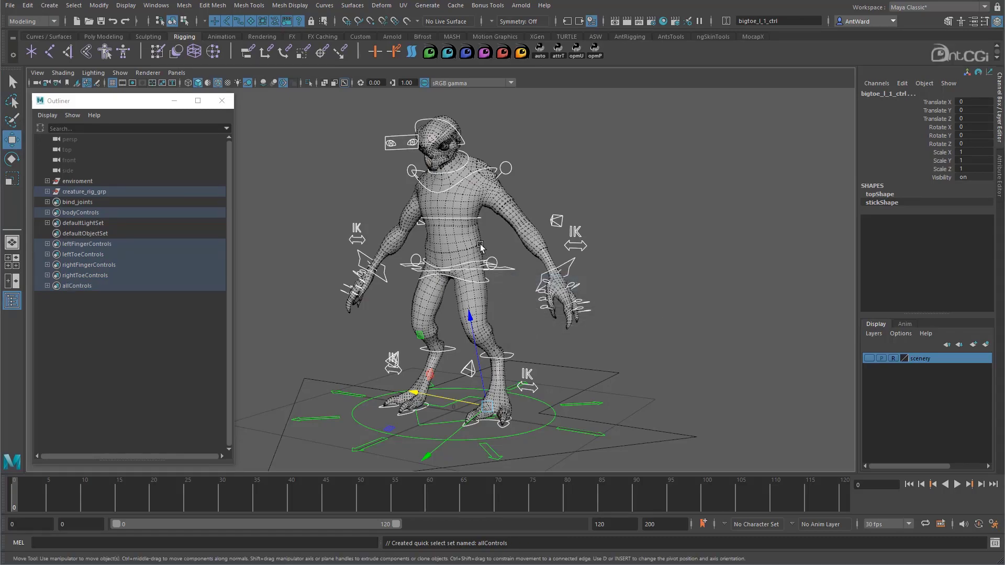
Step: Check which controls allControls selects, and add the missing root_ctrl and root_joint_ctrl to that set
{"action": "right_click", "coordinate": [79, 287]}
{"action": "left_click", "coordinate": [118, 297]}
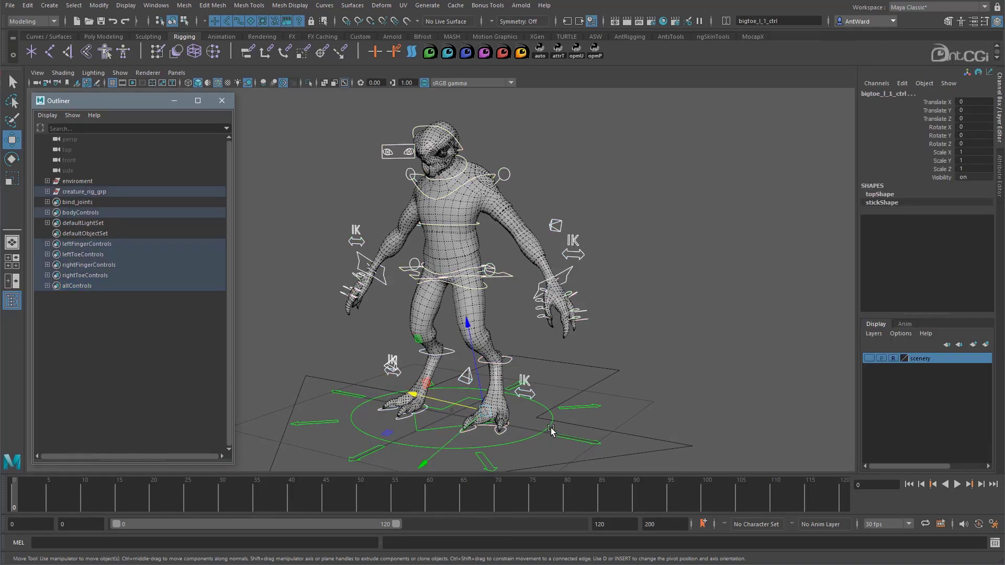
{"action": "left_click", "coordinate": [446, 431]}
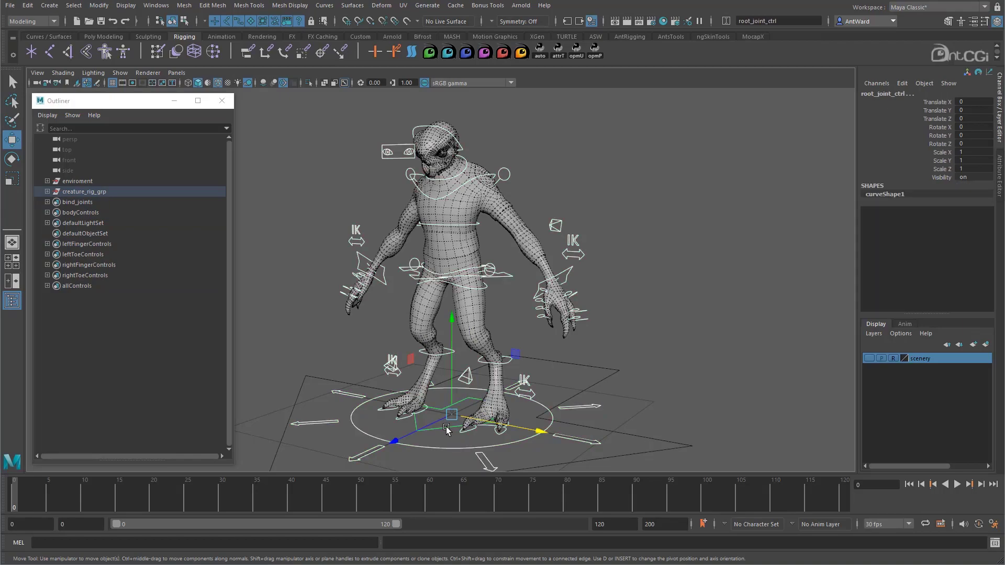
{"action": "right_click", "coordinate": [126, 314]}
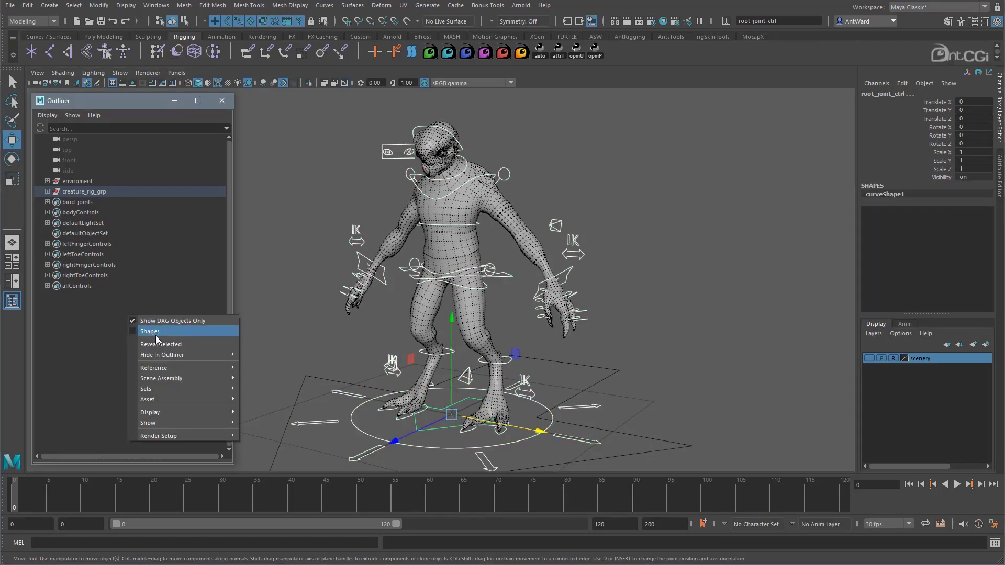
{"action": "left_click", "coordinate": [155, 335]}
{"action": "scroll", "coordinate": [156, 335], "scroll_direction": "down", "scroll_amount": 15}
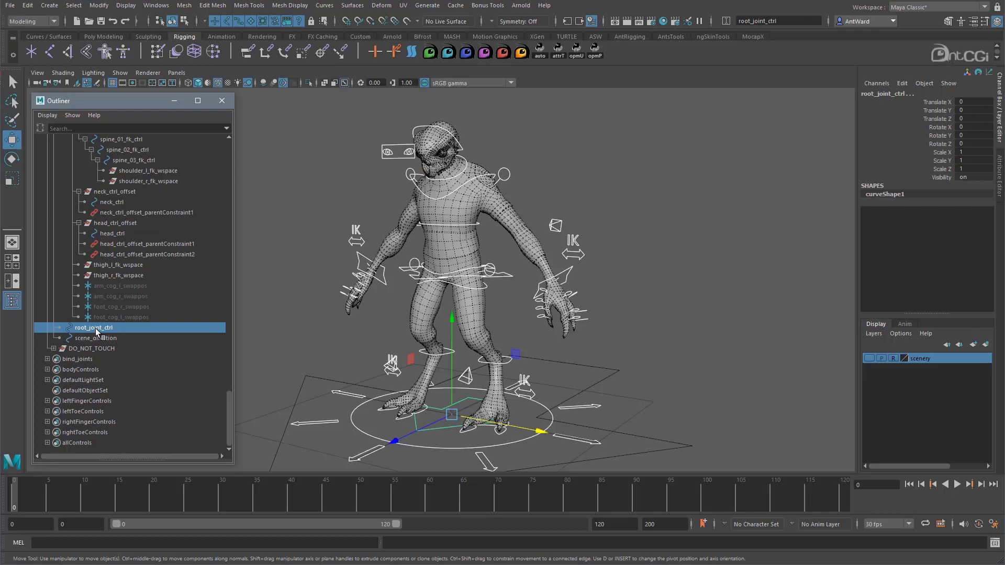
{"action": "left_click", "coordinate": [86, 442]}
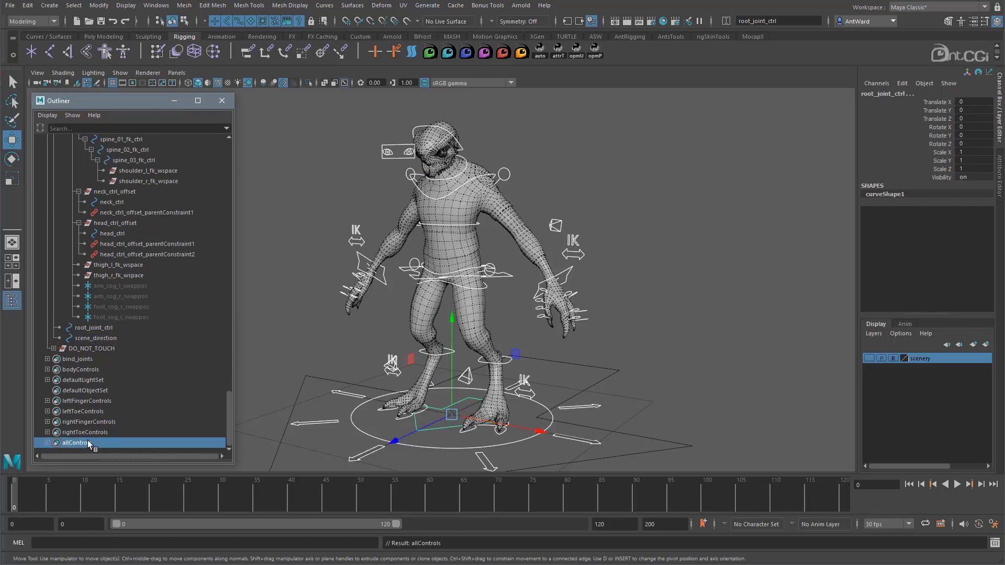
Step: Select every member of allControls, check the selection in the rig hierarchy, and tag the controls as controllers
{"action": "right_click", "coordinate": [87, 442]}
{"action": "left_click", "coordinate": [120, 448]}
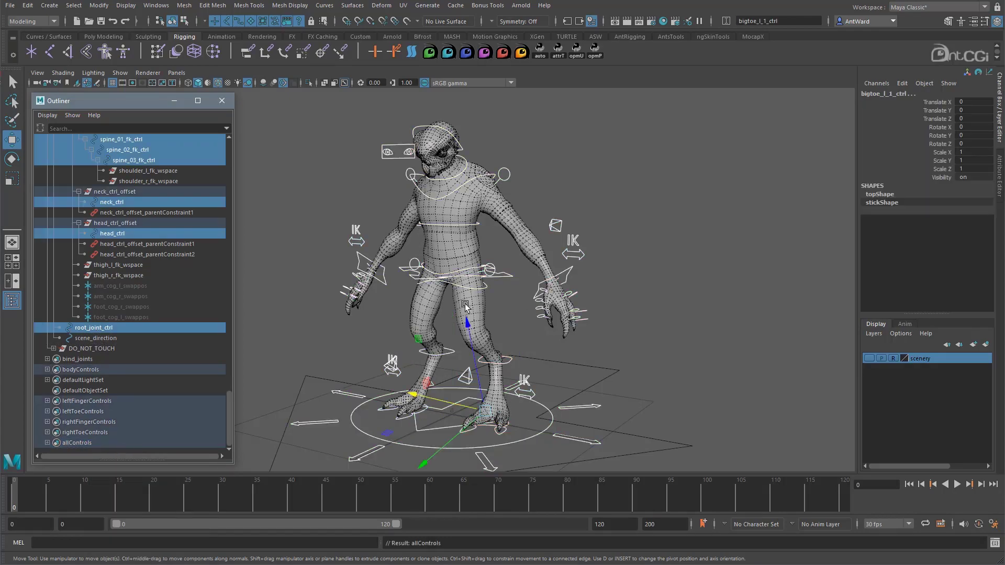
{"action": "scroll", "coordinate": [157, 235], "scroll_direction": "up", "scroll_amount": 10}
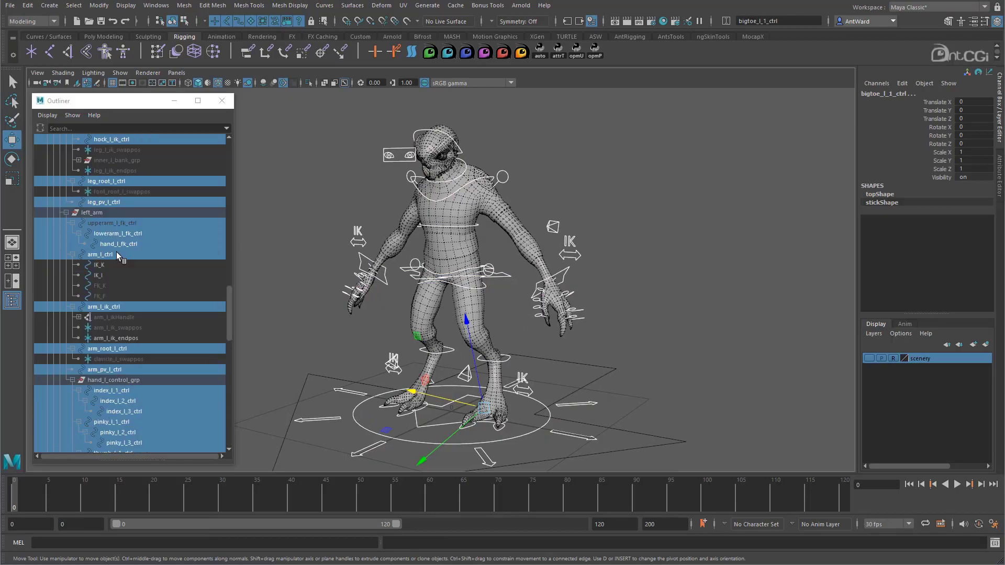
{"action": "scroll", "coordinate": [116, 252], "scroll_direction": "up", "scroll_amount": 15}
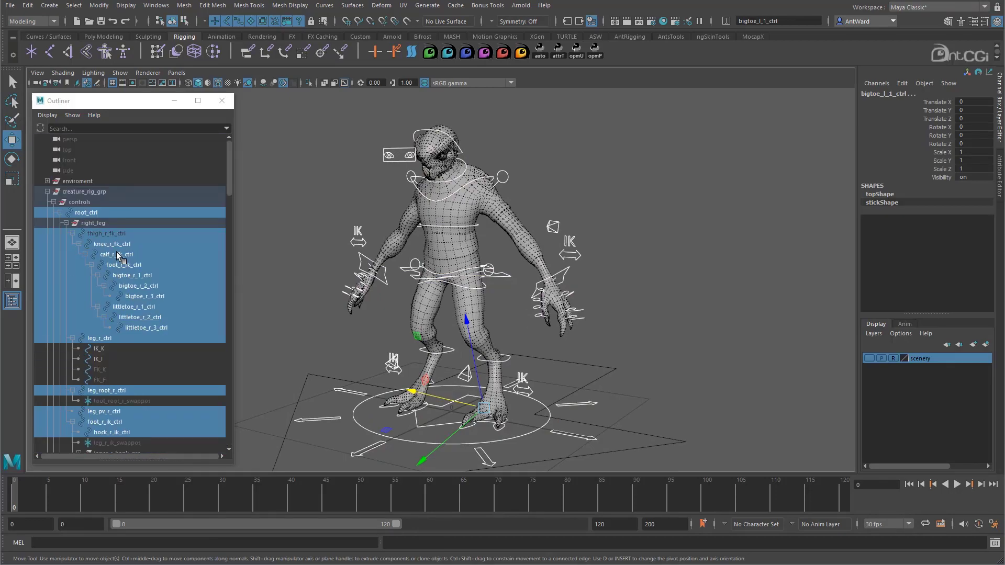
{"action": "left_click", "coordinate": [47, 191]}
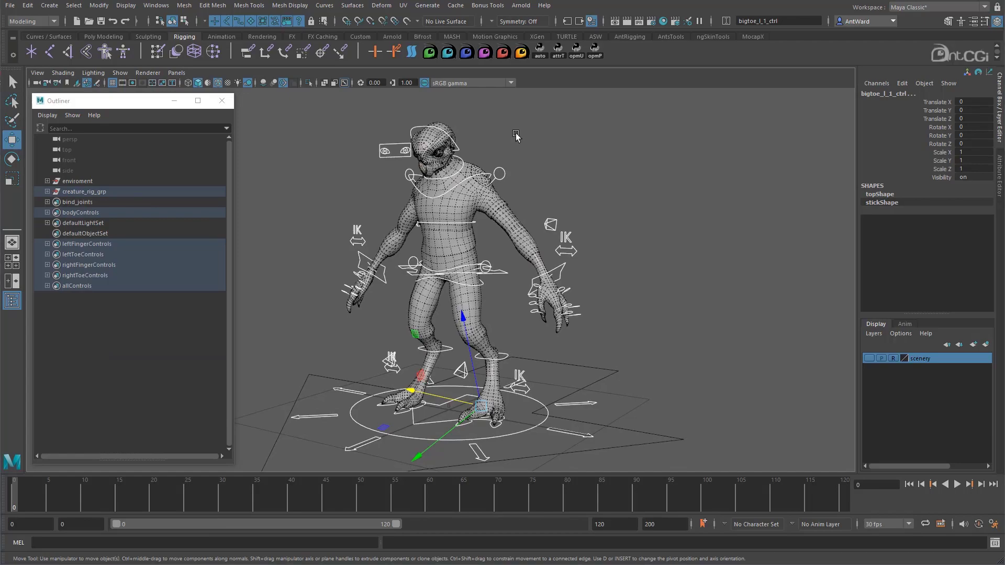
{"action": "key", "text": "space"}
{"action": "left_click", "coordinate": [569, 173]}
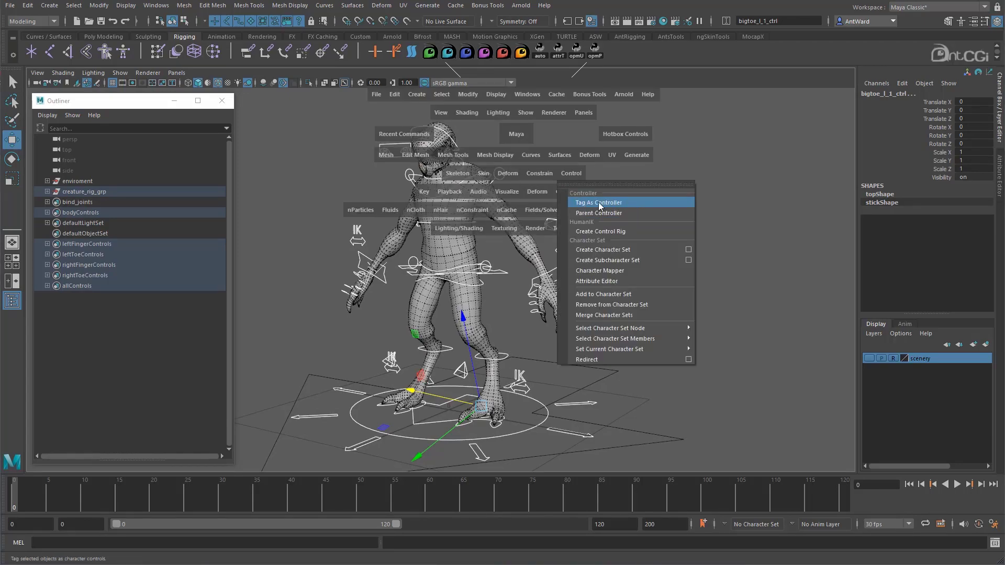
{"action": "left_click", "coordinate": [644, 203]}
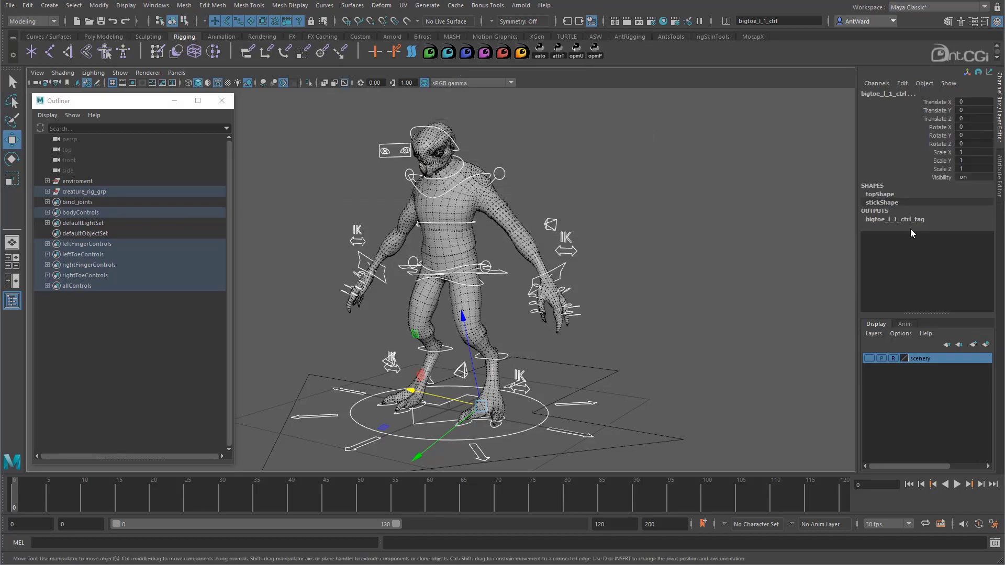
Step: Select arm_l_ik_ctrl and examine the controller settings on its arm_l_ik_ctrl_tag node in the Attribute Editor
{"action": "left_click", "coordinate": [564, 267]}
{"action": "left_click", "coordinate": [998, 168]}
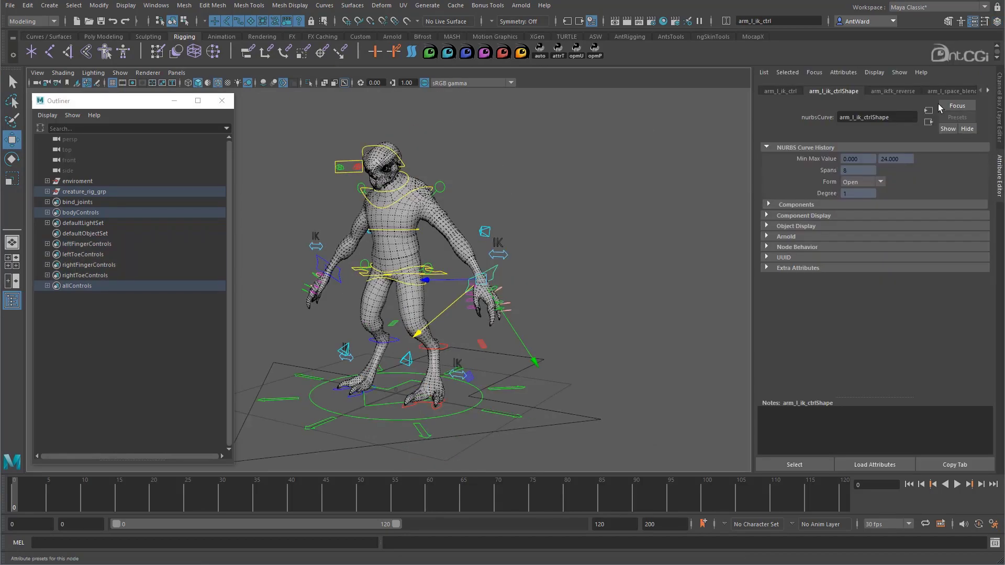
{"action": "left_click", "coordinate": [987, 92]}
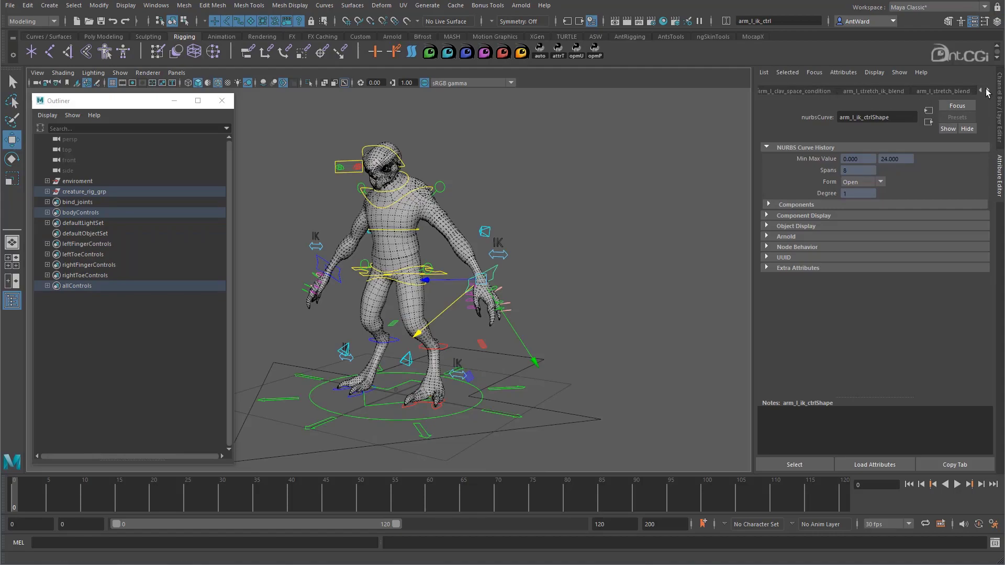
{"action": "left_click", "coordinate": [859, 92]}
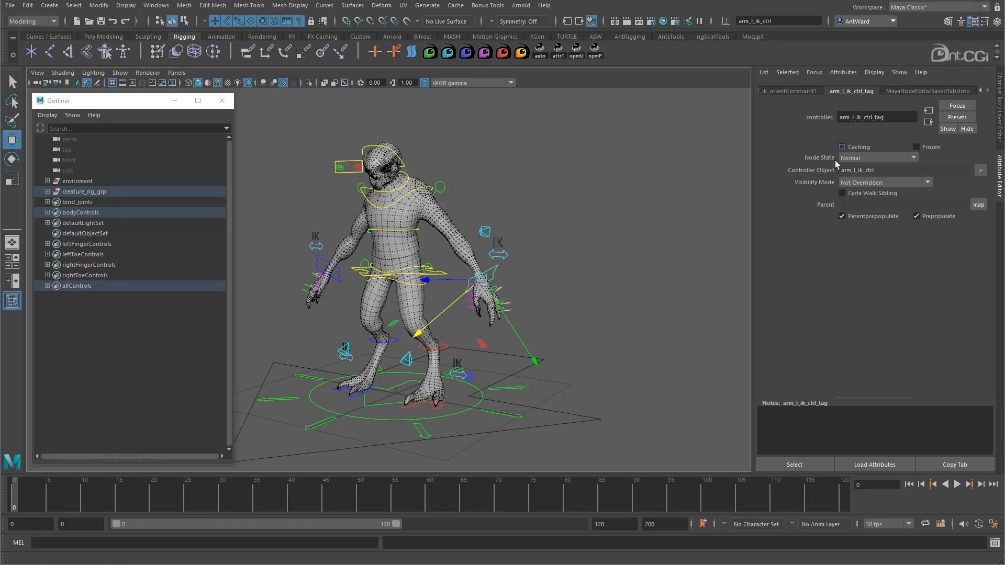
{"action": "scroll", "coordinate": [515, 275], "scroll_direction": "up", "scroll_amount": 4}
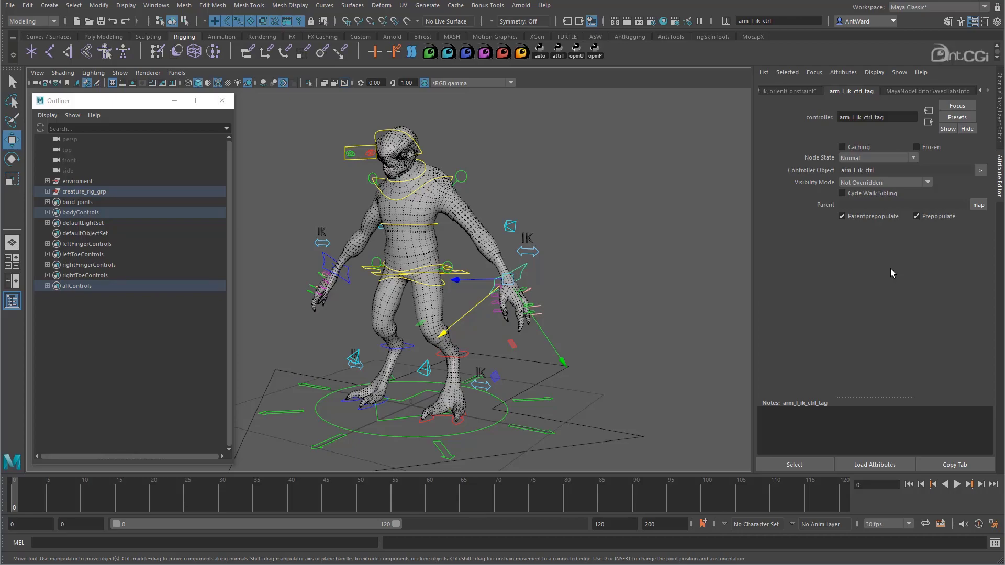
Step: Try the Show On Mouse Proximity visibility mode on arm_l_ik_ctrl_tag, restore Not Overridden, and deselect the control
{"action": "left_click", "coordinate": [874, 184]}
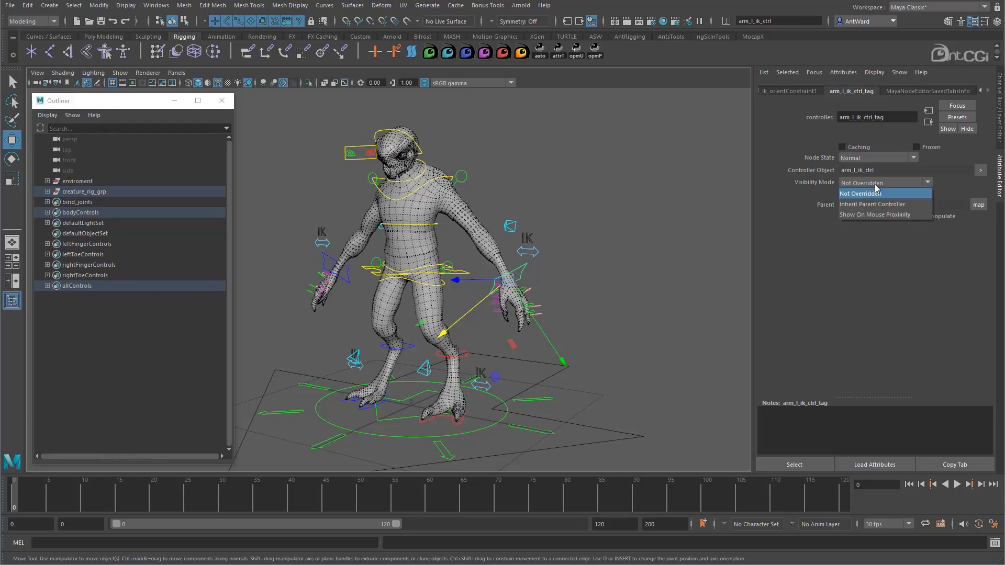
{"action": "left_click", "coordinate": [890, 215]}
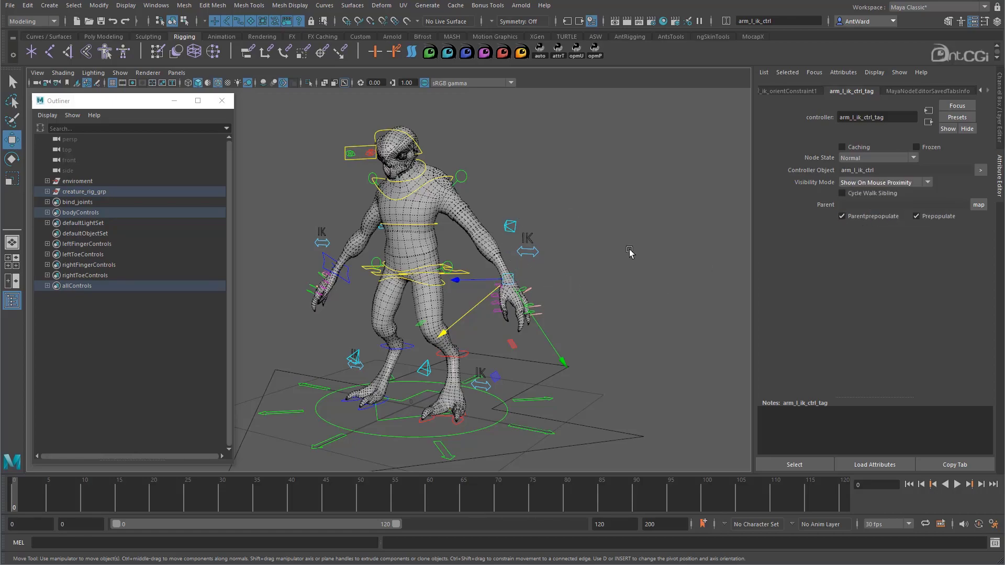
{"action": "left_click", "coordinate": [900, 181]}
{"action": "left_click", "coordinate": [858, 193]}
{"action": "left_click_drag", "start_coordinate": [464, 269], "coordinate": [471, 270], "text": "alt"}
{"action": "left_click", "coordinate": [627, 297]}
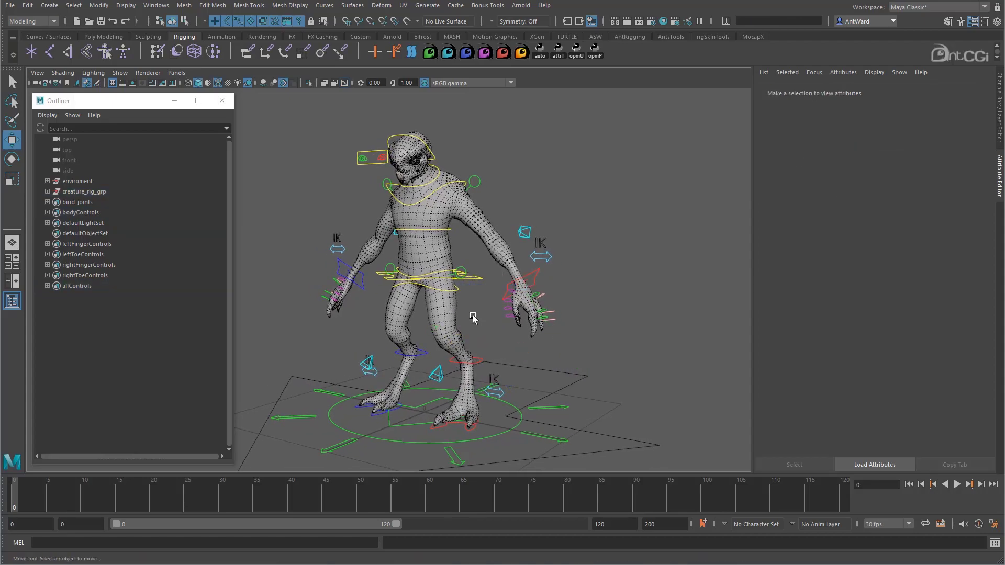
Step: Select all members of the bodyControls set and display their channels in the Channel Box
{"action": "left_click", "coordinate": [95, 214]}
{"action": "right_click", "coordinate": [95, 215]}
{"action": "left_click", "coordinate": [113, 217]}
{"action": "left_click_drag", "start_coordinate": [527, 285], "coordinate": [525, 285], "text": "alt"}
{"action": "left_click", "coordinate": [998, 128]}
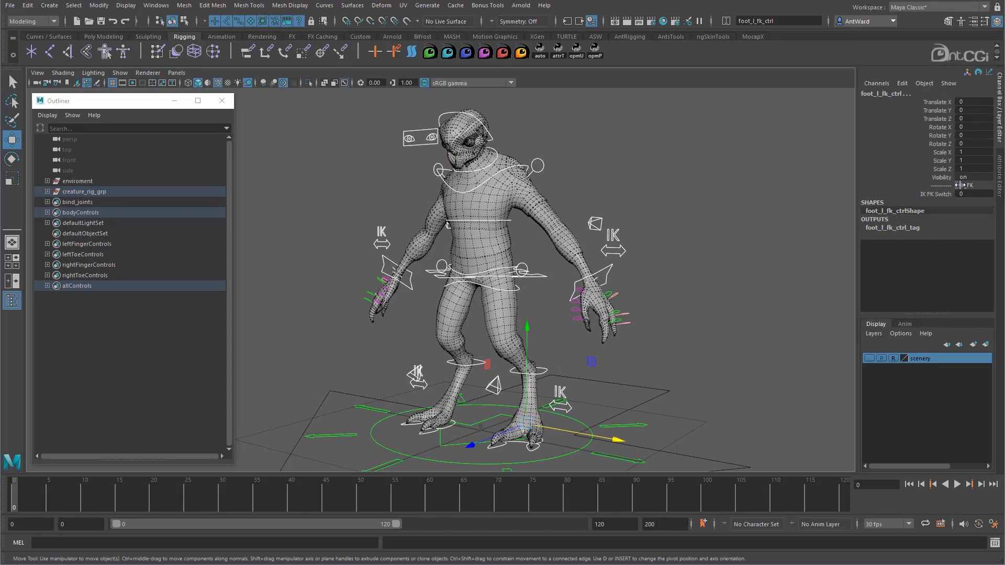
Step: Lock and hide Scale X, Scale Y, Scale Z and Visibility on the selected body controls
{"action": "scroll", "coordinate": [581, 310], "scroll_direction": "down", "scroll_amount": 3}
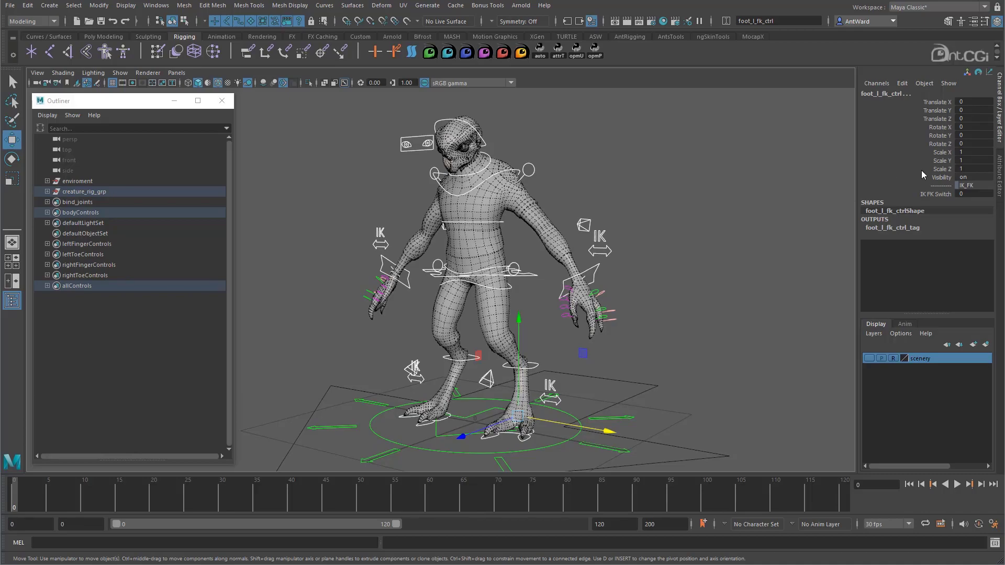
{"action": "left_click_drag", "start_coordinate": [947, 153], "coordinate": [947, 181]}
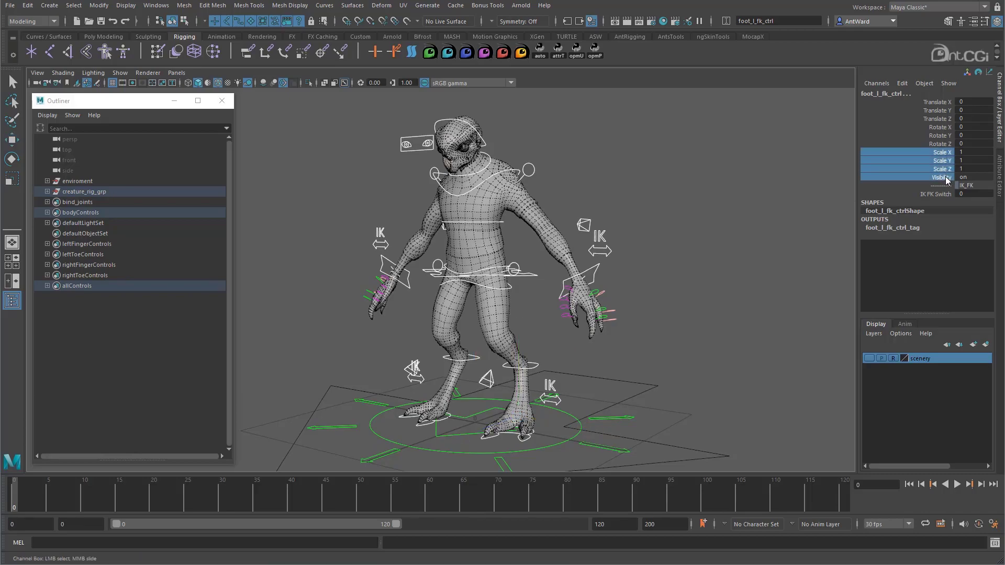
{"action": "right_click", "coordinate": [947, 179]}
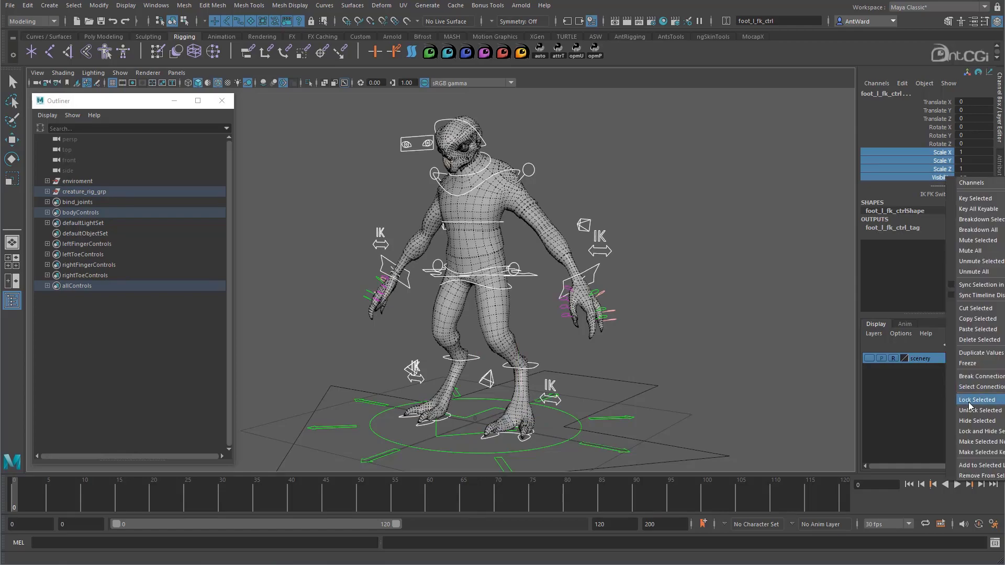
{"action": "right_click", "coordinate": [863, 152]}
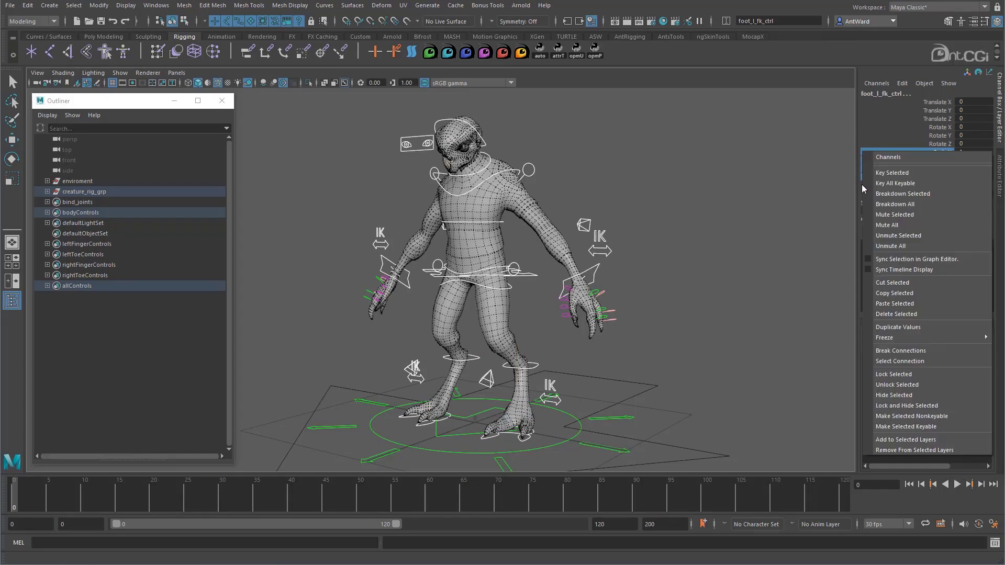
{"action": "left_click", "coordinate": [930, 406]}
{"action": "key", "text": "w"}
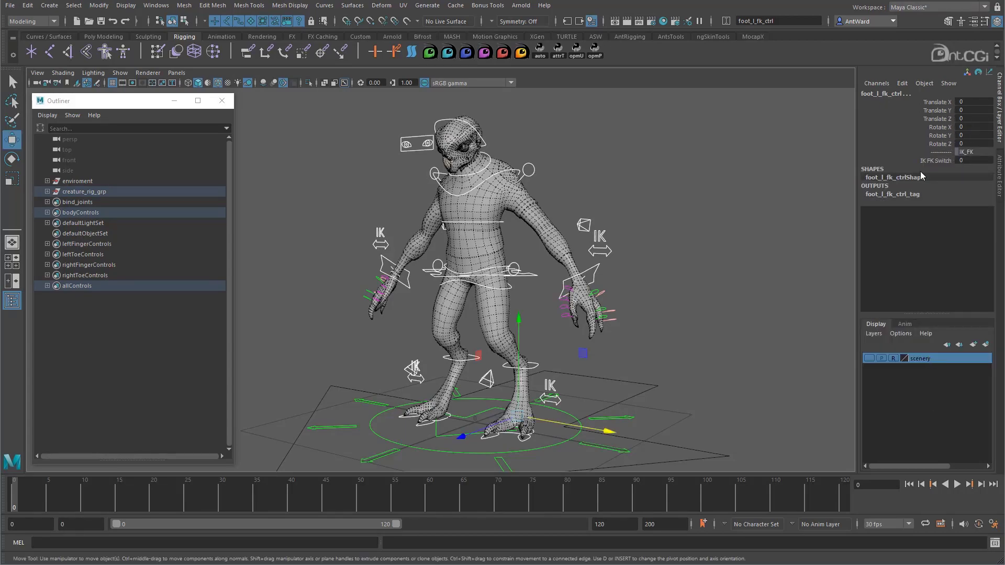
Step: Inspect the scale channels of root_ctrl, try moving arm_l_ik_ctrl, and undo the test move
{"action": "left_click", "coordinate": [568, 416]}
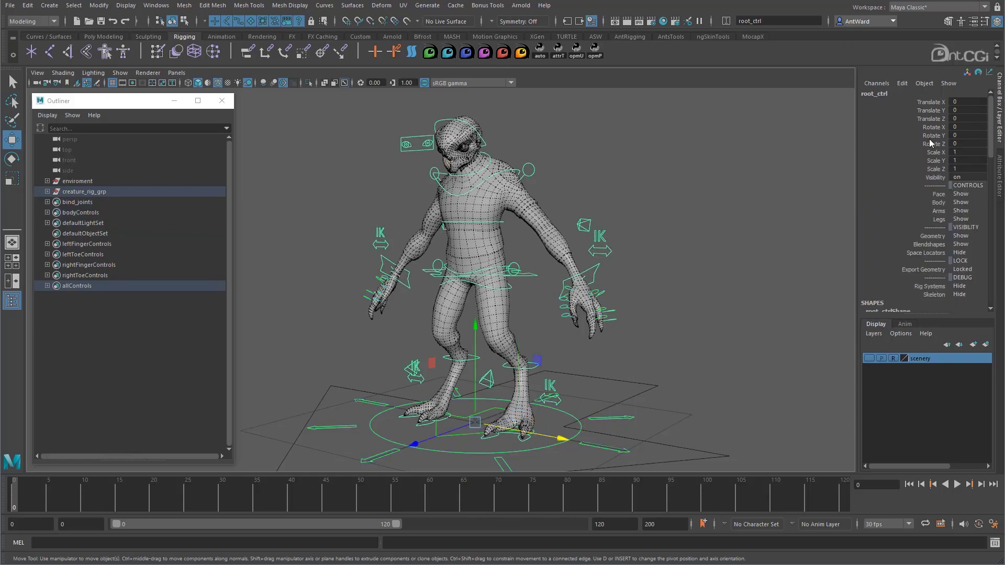
{"action": "left_click_drag", "start_coordinate": [936, 153], "coordinate": [927, 168]}
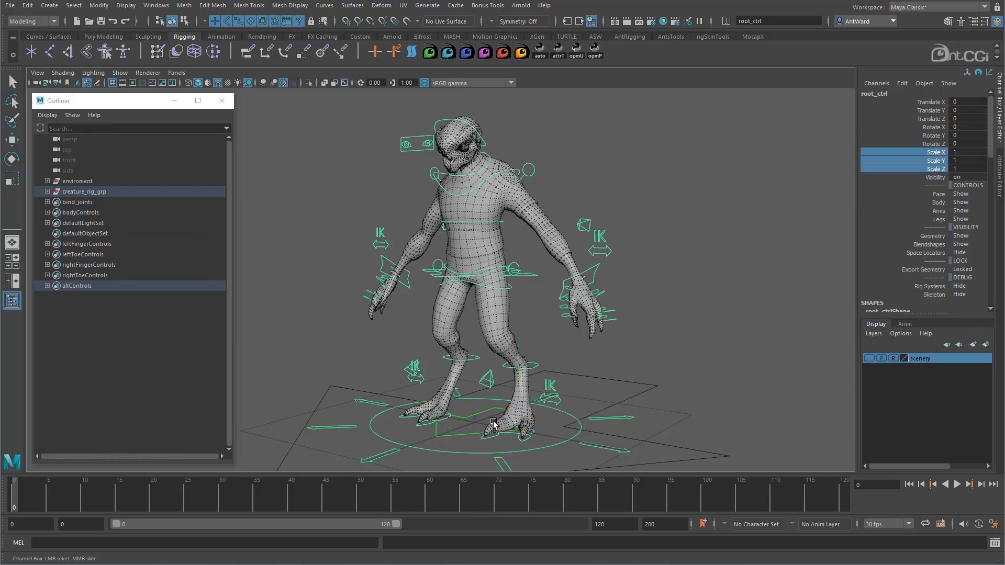
{"action": "left_click", "coordinate": [590, 280]}
{"action": "key", "text": "w"}
{"action": "left_click_drag", "start_coordinate": [589, 280], "coordinate": [682, 261]}
{"action": "key", "text": "ctrl+z"}
{"action": "key", "text": "e"}
{"action": "key", "text": "ctrl+z"}
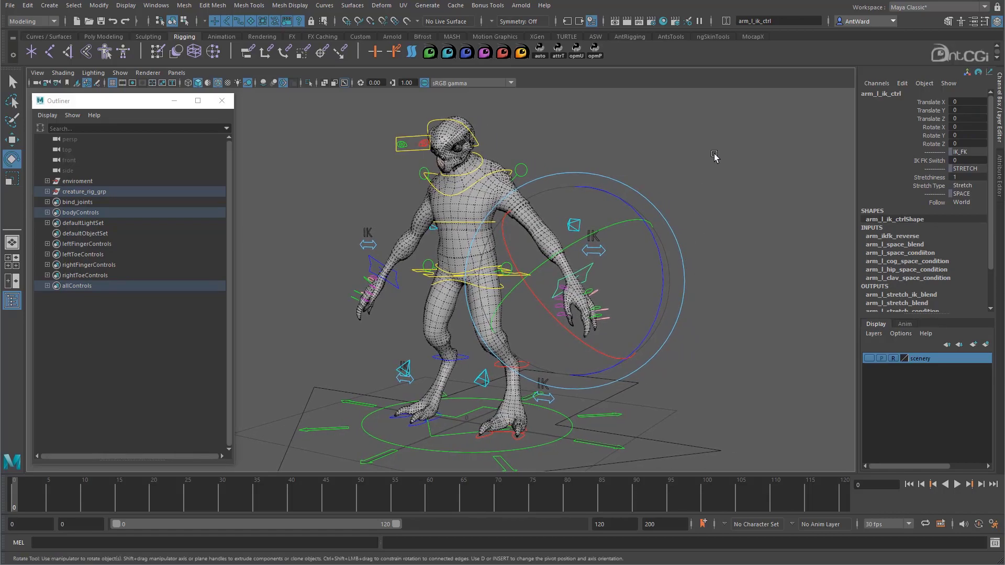
Step: Select the members of the left and right finger and toe control sets, and lock and hide their Scale X, Y, Z and Visibility
{"action": "left_click_drag", "start_coordinate": [716, 157], "coordinate": [718, 156], "text": "alt"}
{"action": "left_click_drag", "start_coordinate": [82, 246], "coordinate": [89, 275]}
{"action": "right_click", "coordinate": [89, 275]}
{"action": "left_click", "coordinate": [106, 283]}
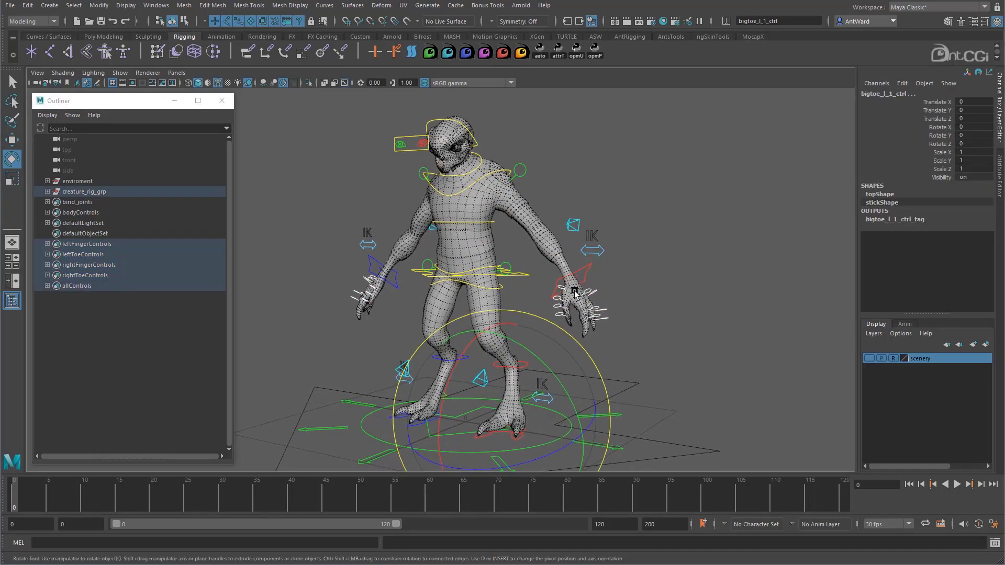
{"action": "left_click_drag", "start_coordinate": [944, 152], "coordinate": [944, 178]}
{"action": "right_click", "coordinate": [943, 179]}
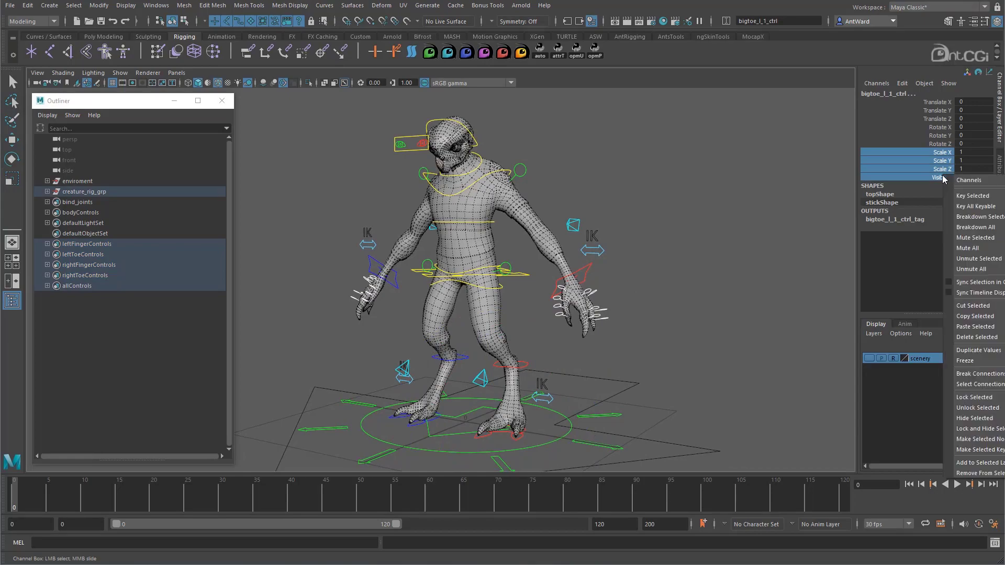
{"action": "right_click", "coordinate": [863, 176]}
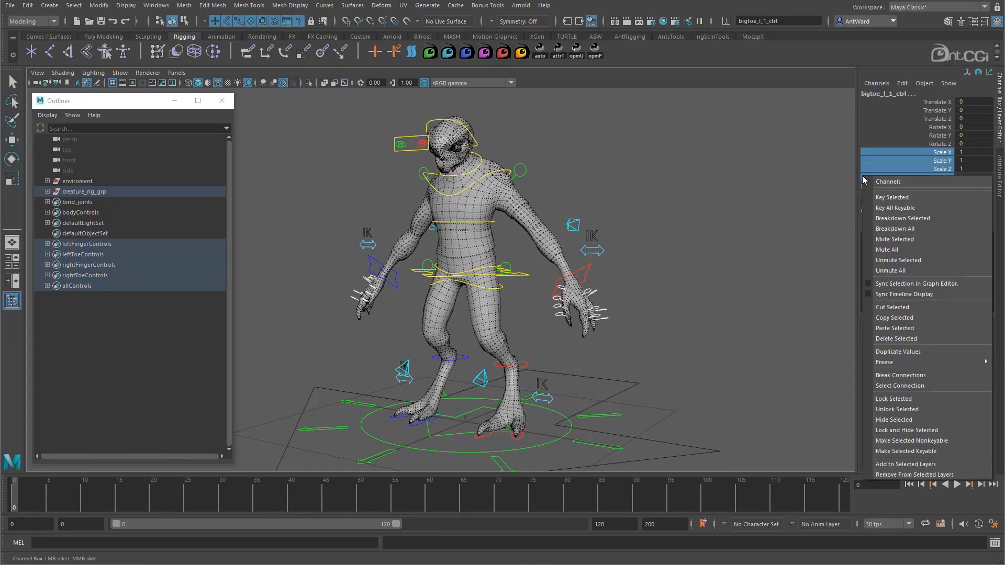
{"action": "left_click", "coordinate": [896, 431]}
{"action": "key", "text": "e"}
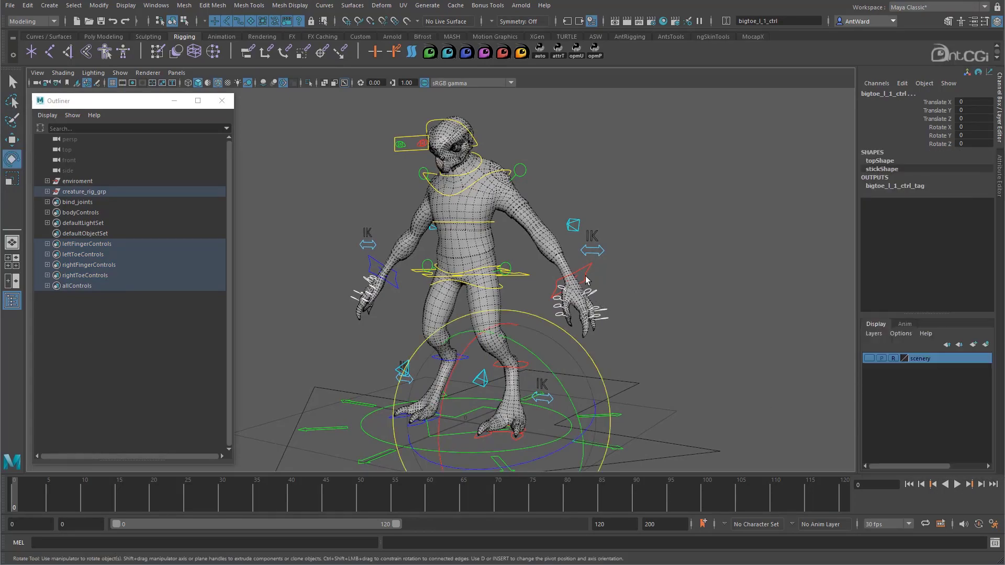
Step: Select the IK/FK switch controls of both arms and both legs and set IK FK Switch to 1
{"action": "middle_click_drag", "start_coordinate": [579, 295], "coordinate": [591, 289], "text": "alt"}
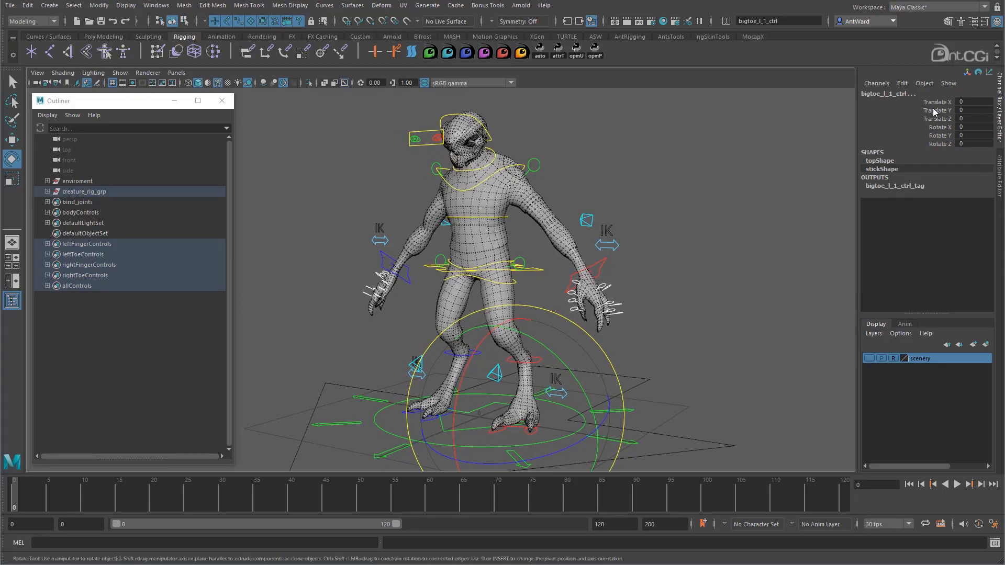
{"action": "left_click_drag", "start_coordinate": [658, 278], "coordinate": [655, 278], "text": "alt"}
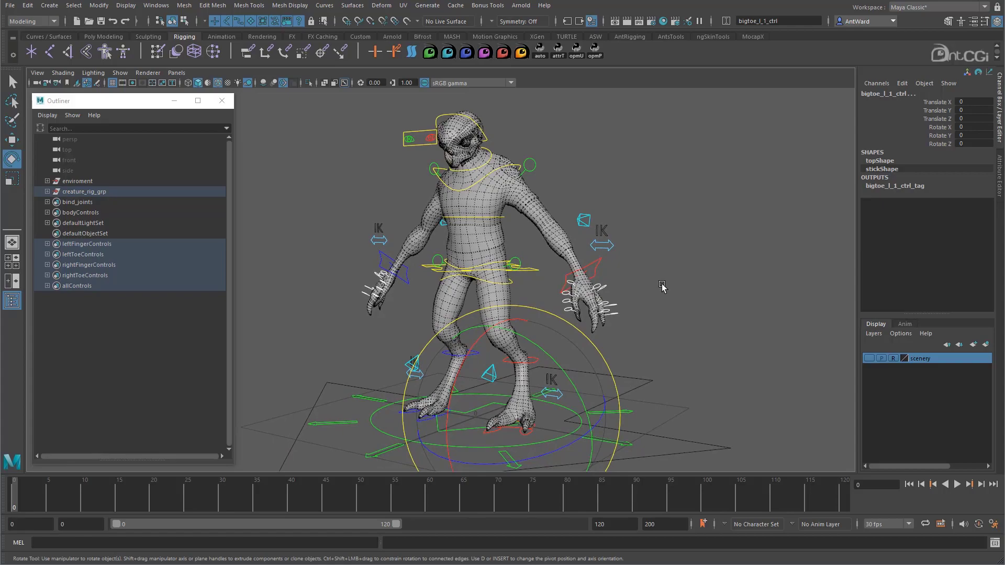
{"action": "left_click", "coordinate": [662, 287]}
{"action": "left_click", "coordinate": [608, 245]}
{"action": "left_click", "coordinate": [385, 241]}
{"action": "left_click", "coordinate": [418, 371]}
{"action": "left_click", "coordinate": [562, 398]}
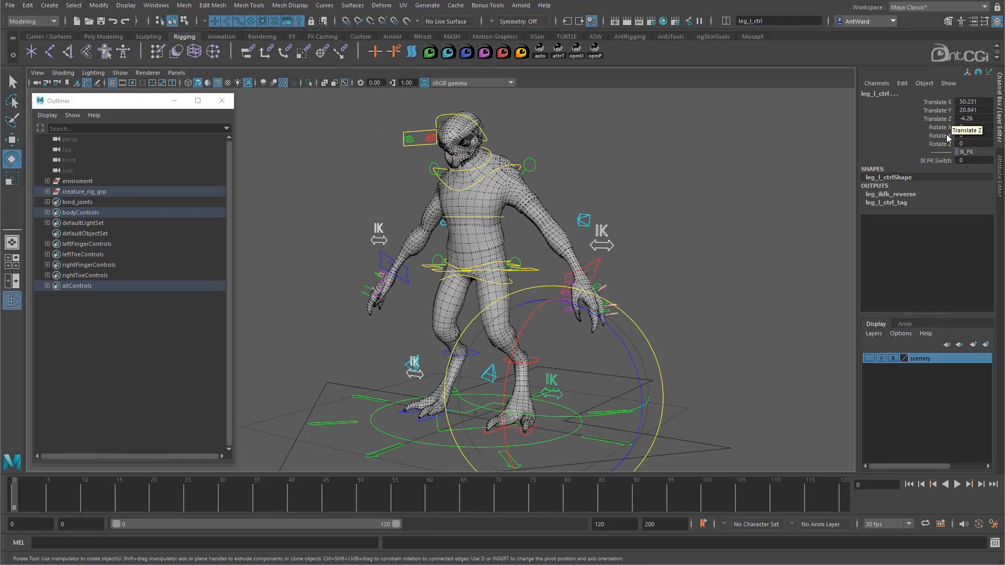
{"action": "left_click", "coordinate": [936, 161]}
{"action": "middle_click_drag", "start_coordinate": [609, 199], "coordinate": [740, 198]}
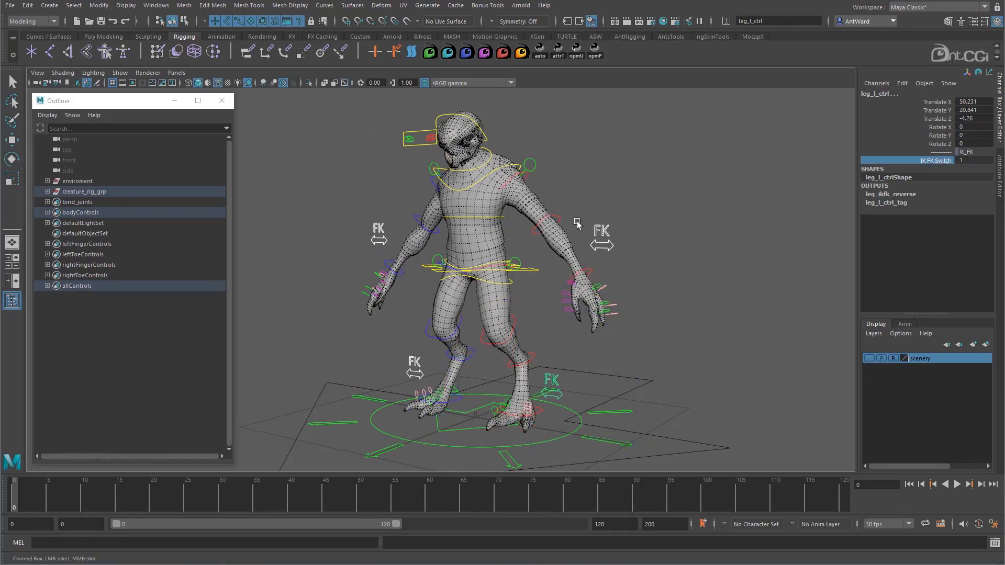
Step: Try rotating lowerarm_l_fk_ctrl about 32 degrees in X and undo the rotation
{"action": "scroll", "coordinate": [577, 224], "scroll_direction": "up", "scroll_amount": 3}
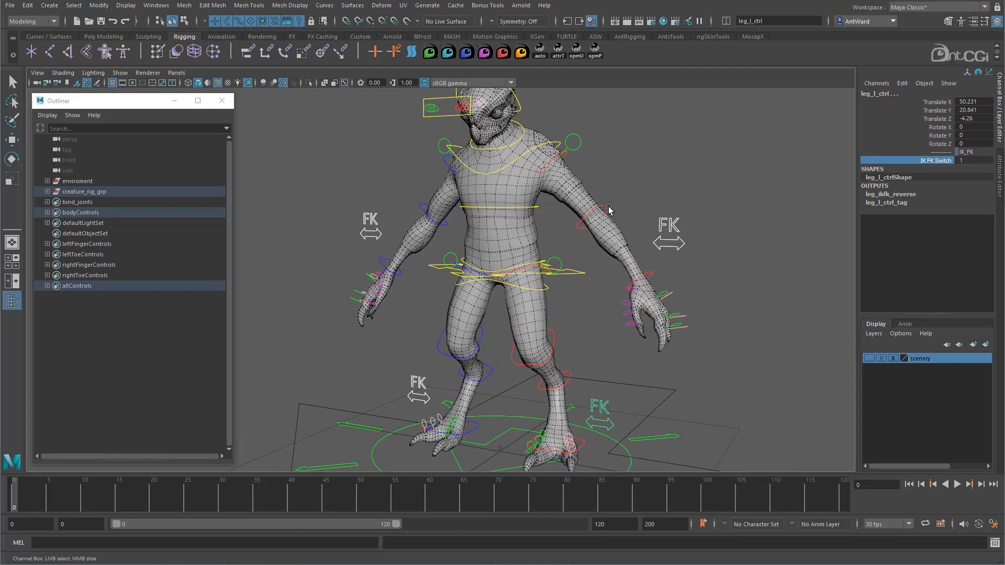
{"action": "left_click", "coordinate": [608, 208]}
{"action": "key", "text": "e"}
{"action": "left_click_drag", "start_coordinate": [668, 245], "coordinate": [574, 255]}
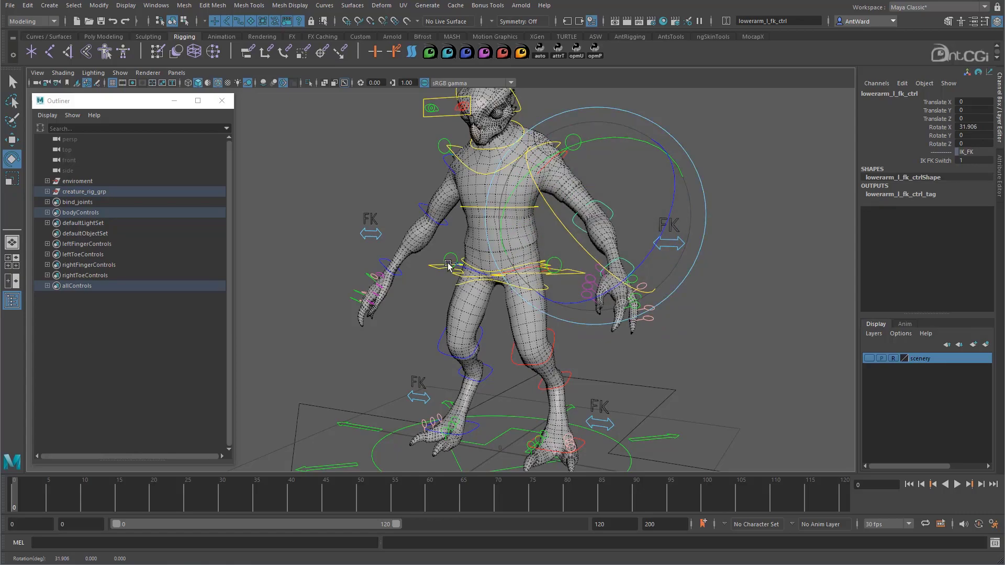
{"action": "key", "text": "ctrl+z"}
Step: Select the FK controls of both lower arms, both knees and both calves together
{"action": "left_click", "coordinate": [418, 206], "text": "shift"}
{"action": "middle_click_drag", "start_coordinate": [515, 377], "coordinate": [497, 303], "text": "alt"}
{"action": "left_click", "coordinate": [534, 260], "text": "shift"}
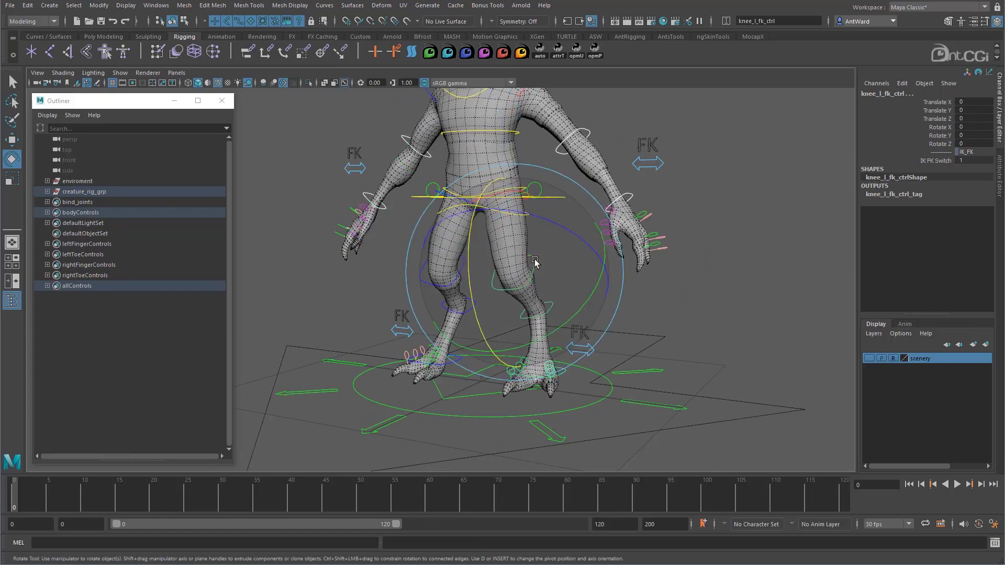
{"action": "key", "text": "t"}
{"action": "key", "text": "Down"}
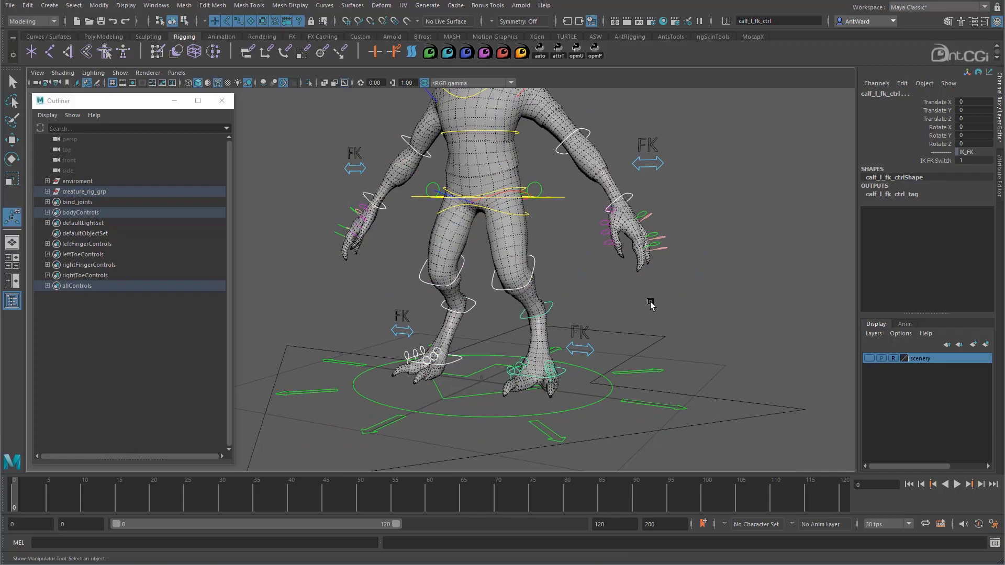
{"action": "right_click_drag", "start_coordinate": [650, 305], "coordinate": [590, 255], "text": "alt"}
{"action": "middle_click_drag", "start_coordinate": [590, 255], "coordinate": [600, 298], "text": "alt"}
Step: Try bending the selected FK controls with Rotate X, and undo the test rotation
{"action": "left_click", "coordinate": [942, 127]}
{"action": "middle_click_drag", "start_coordinate": [691, 191], "coordinate": [744, 187]}
{"action": "key", "text": "ctrl+z"}
{"action": "key", "text": "ctrl+z"}
{"action": "key", "text": "ctrl+z"}
{"action": "key", "text": "ctrl+z"}
{"action": "key", "text": "ctrl+z"}
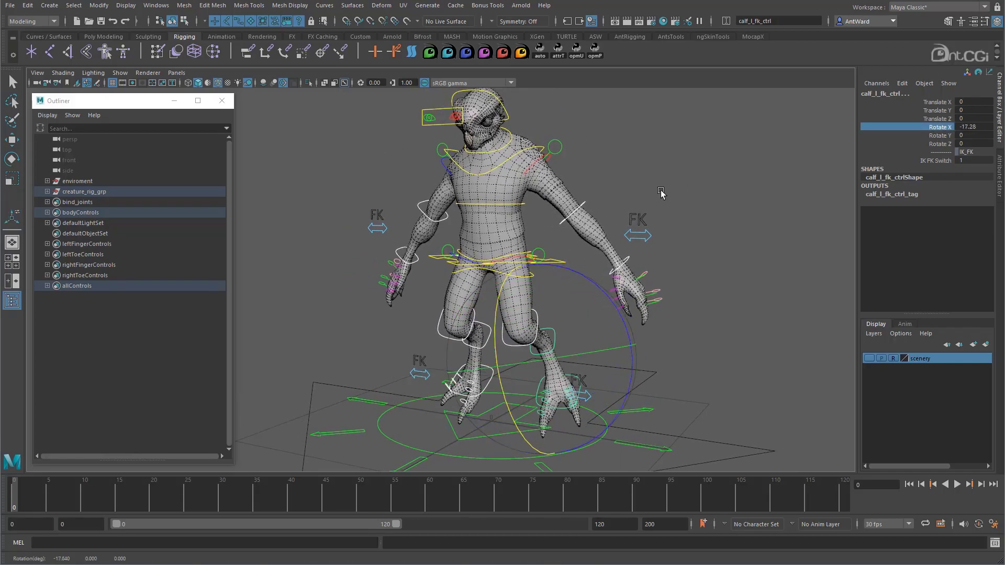
Step: Lock and hide Rotate Y and Rotate Z on the selected lower arm, knee and calf FK controls
{"action": "left_click_drag", "start_coordinate": [944, 135], "coordinate": [923, 147]}
{"action": "right_click", "coordinate": [864, 140]}
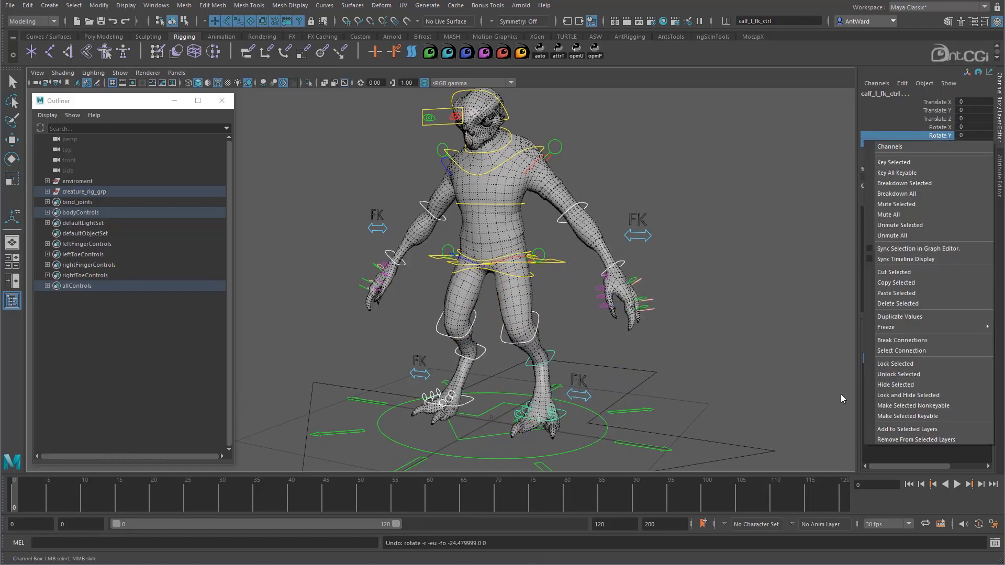
{"action": "left_click", "coordinate": [914, 395]}
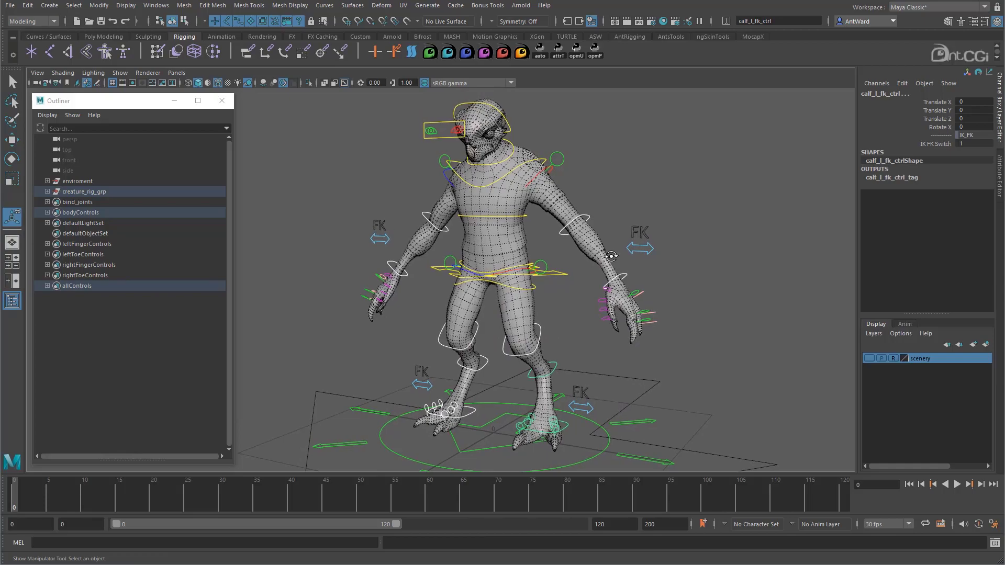
Step: Try rotating lowerarm_l_fk_ctrl with its remaining rotation channel and undo the rotation
{"action": "left_click", "coordinate": [580, 210]}
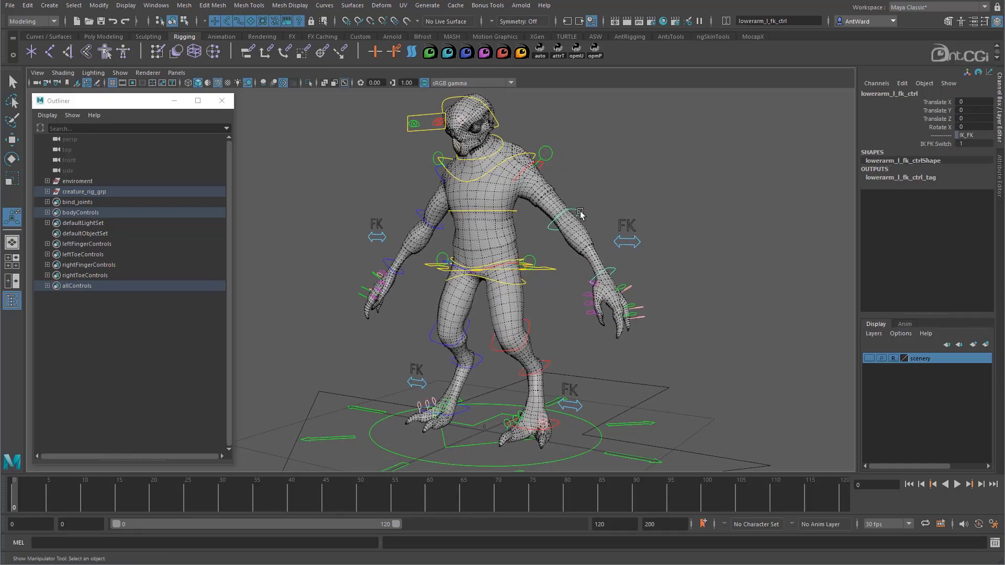
{"action": "key", "text": "e"}
{"action": "left_click_drag", "start_coordinate": [623, 224], "coordinate": [570, 212]}
{"action": "key", "text": "ctrl+z"}
Step: Select cog_ctrl and examine its available channels
{"action": "left_click_drag", "start_coordinate": [643, 390], "coordinate": [665, 381], "text": "alt"}
{"action": "left_click", "coordinate": [664, 378]}
{"action": "left_click", "coordinate": [542, 284]}
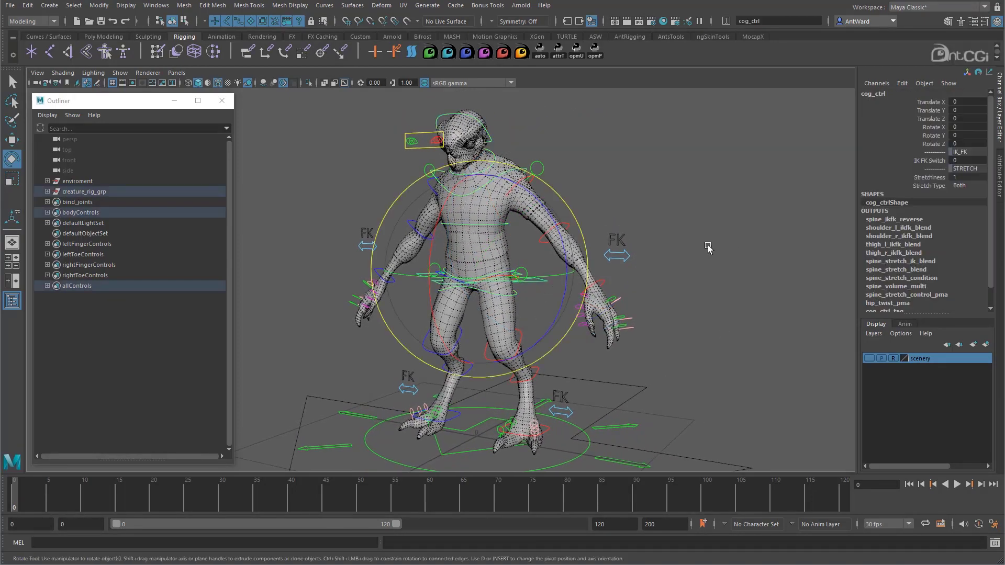
{"action": "left_click_drag", "start_coordinate": [707, 248], "coordinate": [692, 246], "text": "alt"}
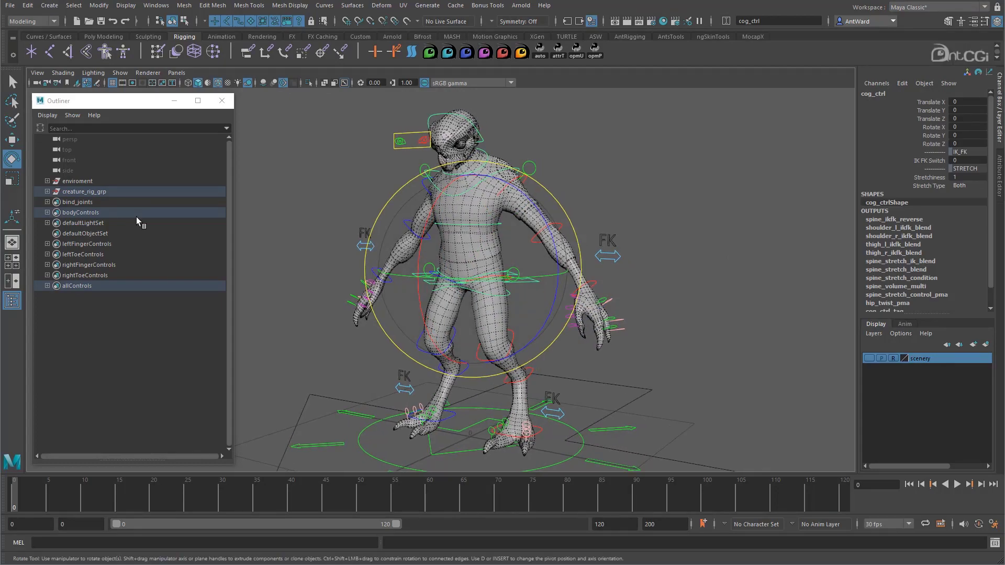
Step: Select the full hierarchy of creature_rig_grp and expand all of its nodes in the Outliner
{"action": "left_click", "coordinate": [81, 191]}
{"action": "left_click", "coordinate": [81, 8]}
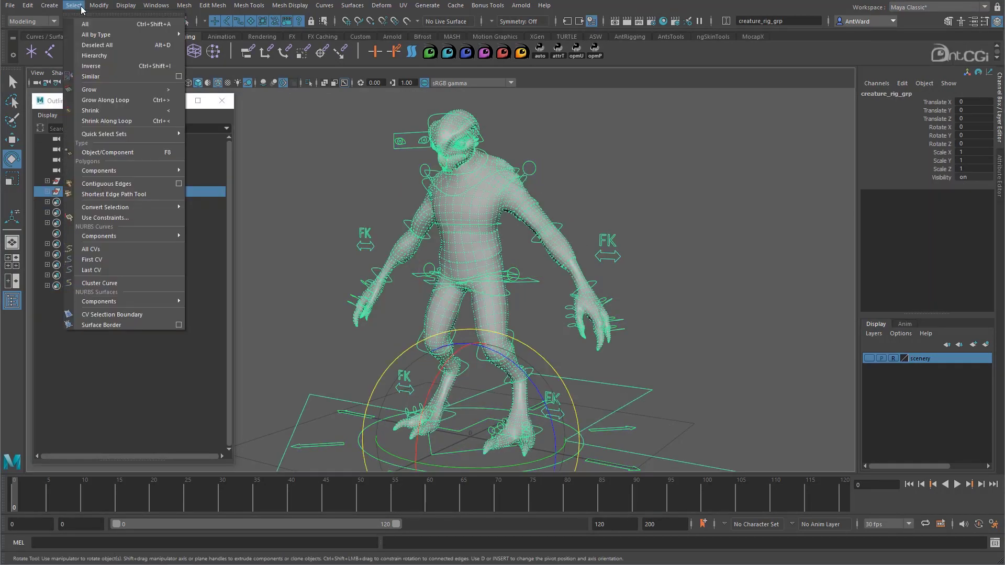
{"action": "left_click", "coordinate": [99, 51]}
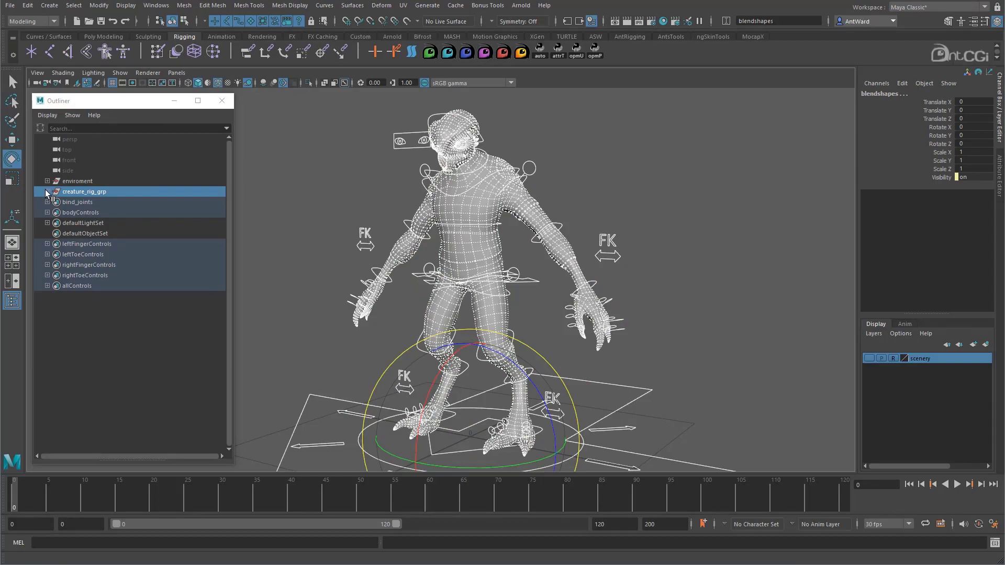
{"action": "left_click", "coordinate": [45, 192], "text": "shift"}
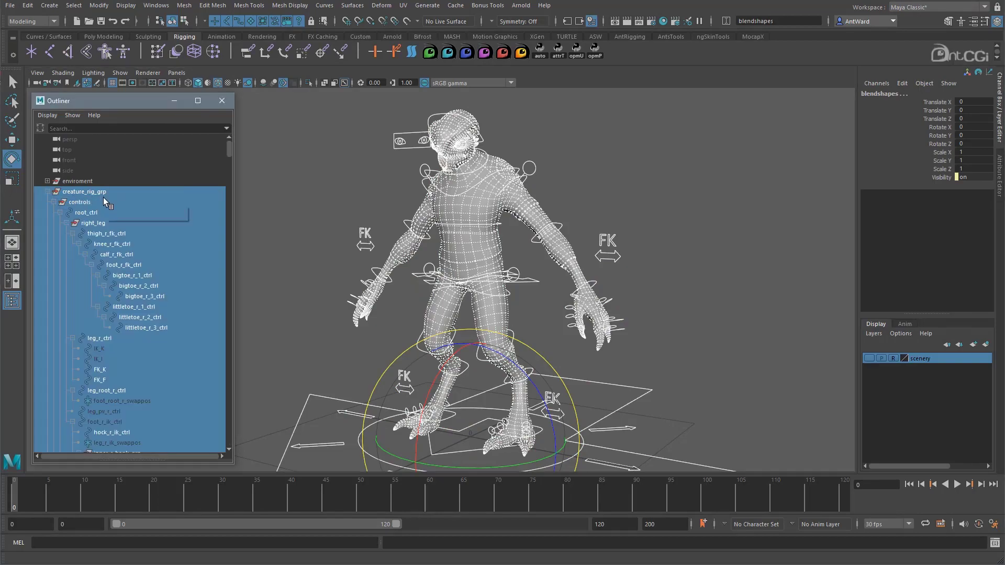
Step: Select root_ctrl and its entire hierarchy
{"action": "left_click", "coordinate": [102, 213]}
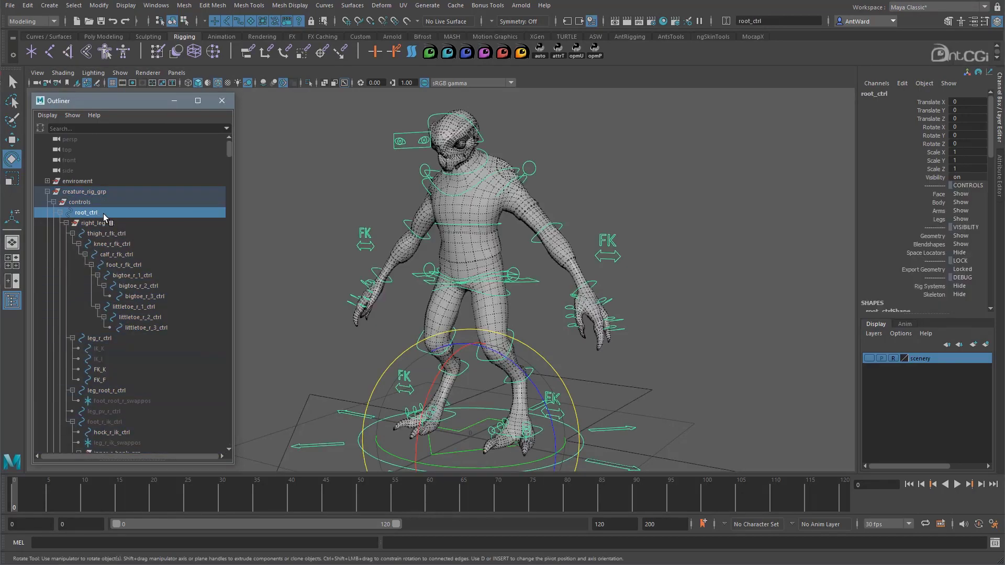
{"action": "left_click", "coordinate": [73, 5]}
{"action": "left_click", "coordinate": [97, 51]}
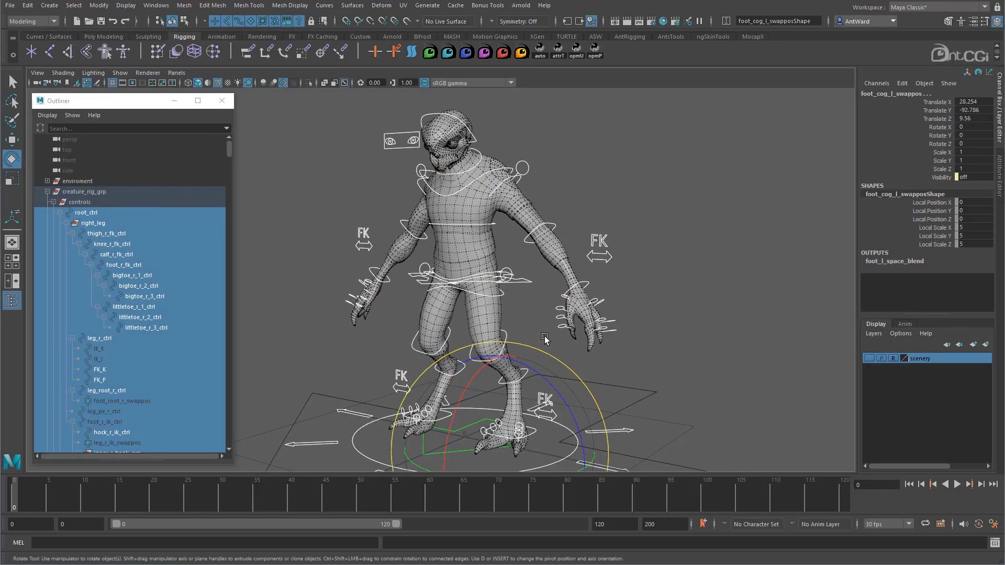
Step: Select the right_leg group plus everything from inner_r_bank_grp down to littletoe_02_r_ikHandle
{"action": "left_click", "coordinate": [100, 224]}
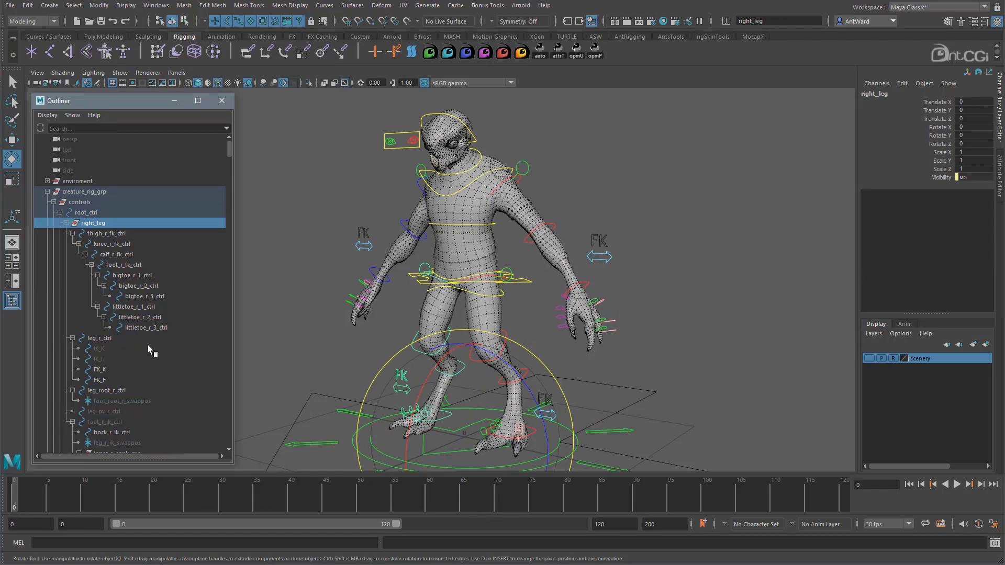
{"action": "scroll", "coordinate": [147, 344], "scroll_direction": "down", "scroll_amount": 5}
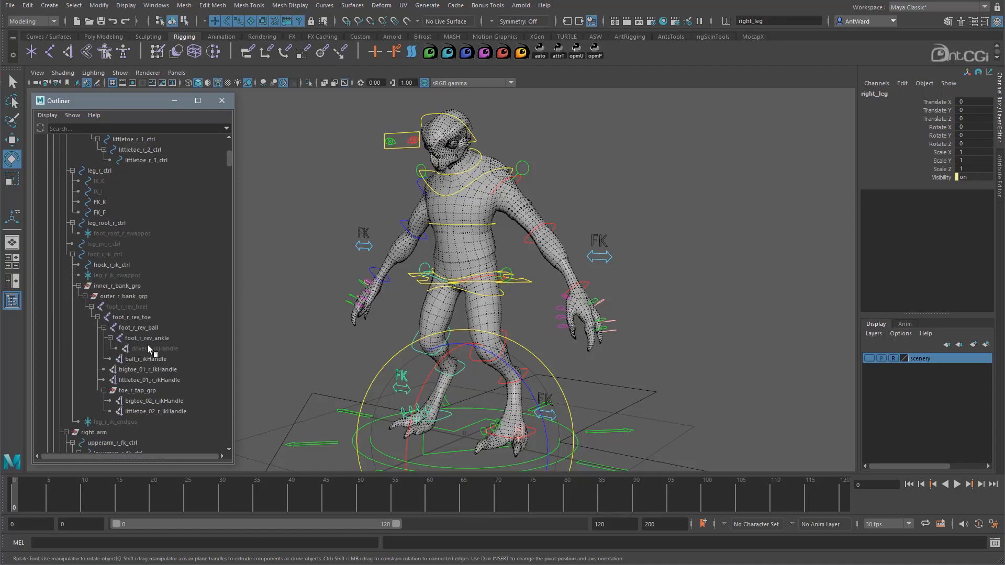
{"action": "left_click", "coordinate": [106, 287]}
{"action": "left_click", "coordinate": [133, 297], "text": "ctrl"}
{"action": "left_click_drag", "start_coordinate": [113, 309], "coordinate": [175, 411], "text": "ctrl"}
{"action": "scroll", "coordinate": [152, 336], "scroll_direction": "down", "scroll_amount": 3}
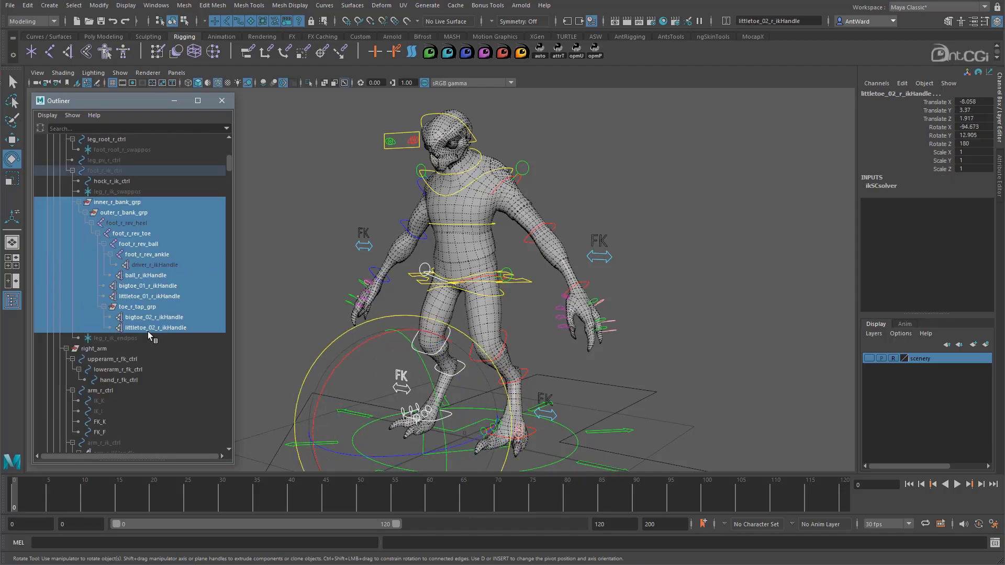
Step: Add right_arm, arm_r_ikHandle and hand_r_control_grp to the selection
{"action": "scroll", "coordinate": [148, 331], "scroll_direction": "down", "scroll_amount": 3}
{"action": "left_click", "coordinate": [97, 264], "text": "ctrl"}
{"action": "scroll", "coordinate": [101, 298], "scroll_direction": "down", "scroll_amount": 3}
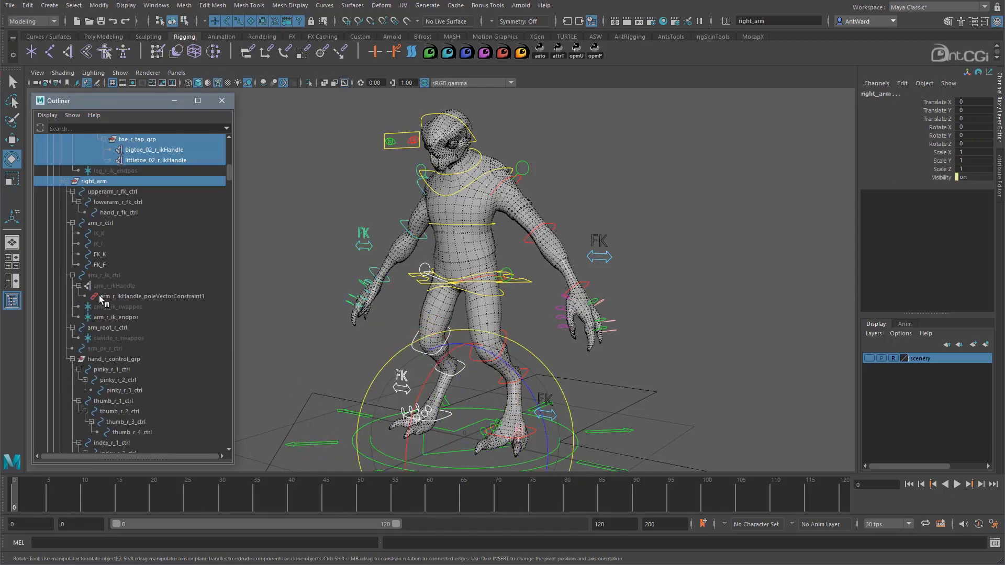
{"action": "left_click", "coordinate": [120, 285], "text": "ctrl"}
{"action": "scroll", "coordinate": [136, 304], "scroll_direction": "down", "scroll_amount": 3}
{"action": "left_click", "coordinate": [116, 276], "text": "ctrl"}
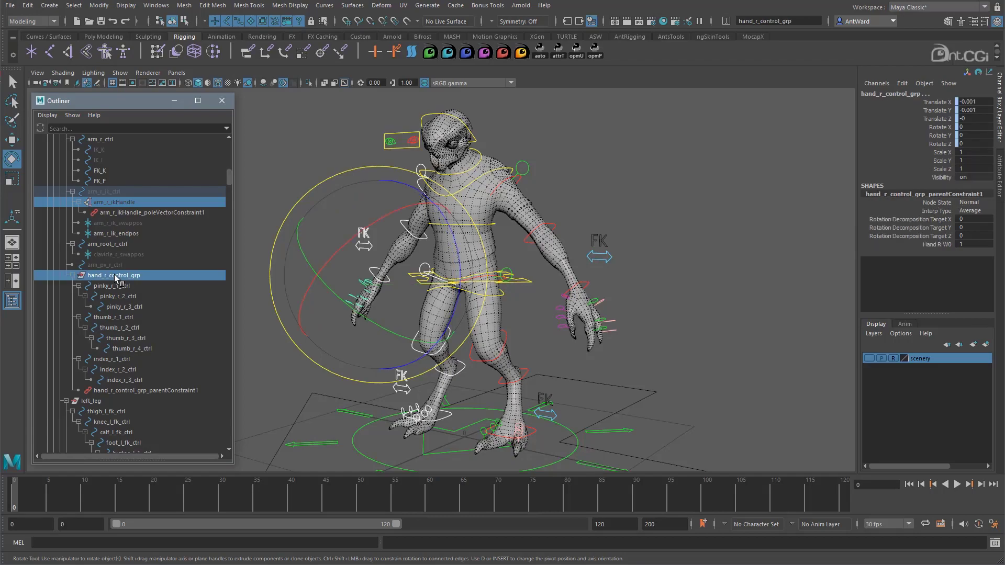
Step: Add left_leg and everything from inner_l_bank_grp down to littletoe_02_l_ikHandle to the selection
{"action": "scroll", "coordinate": [109, 298], "scroll_direction": "down", "scroll_amount": 3}
{"action": "left_click", "coordinate": [108, 316], "text": "ctrl"}
{"action": "scroll", "coordinate": [156, 321], "scroll_direction": "down", "scroll_amount": 6}
{"action": "scroll", "coordinate": [157, 319], "scroll_direction": "down", "scroll_amount": 3}
{"action": "left_click_drag", "start_coordinate": [138, 265], "coordinate": [157, 390]}
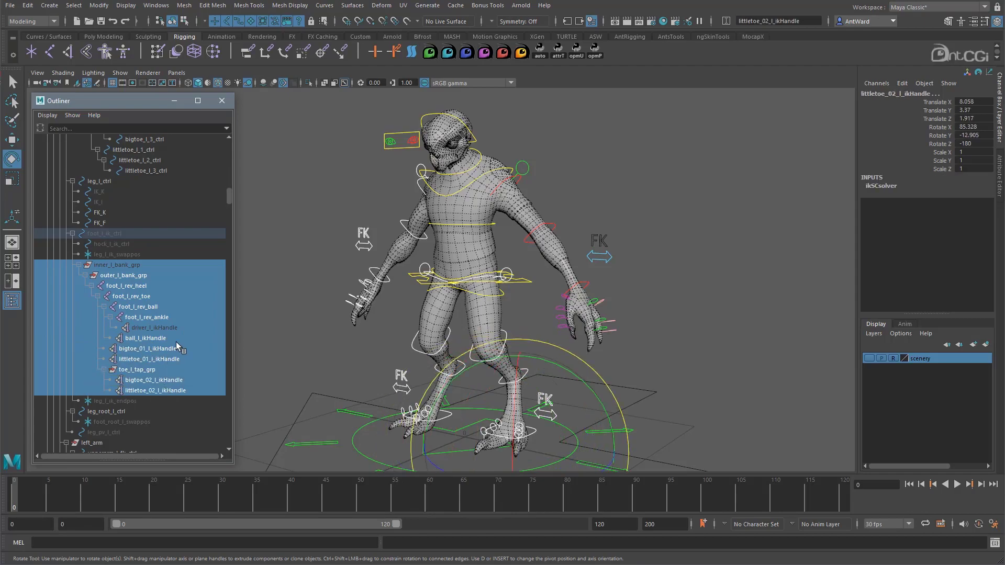
Step: Add left_arm, arm_l_ikHandle and hand_l_control_grp to the selection
{"action": "scroll", "coordinate": [176, 341], "scroll_direction": "down", "scroll_amount": 6}
{"action": "left_click", "coordinate": [100, 275], "text": "ctrl"}
{"action": "scroll", "coordinate": [172, 271], "scroll_direction": "down", "scroll_amount": 3}
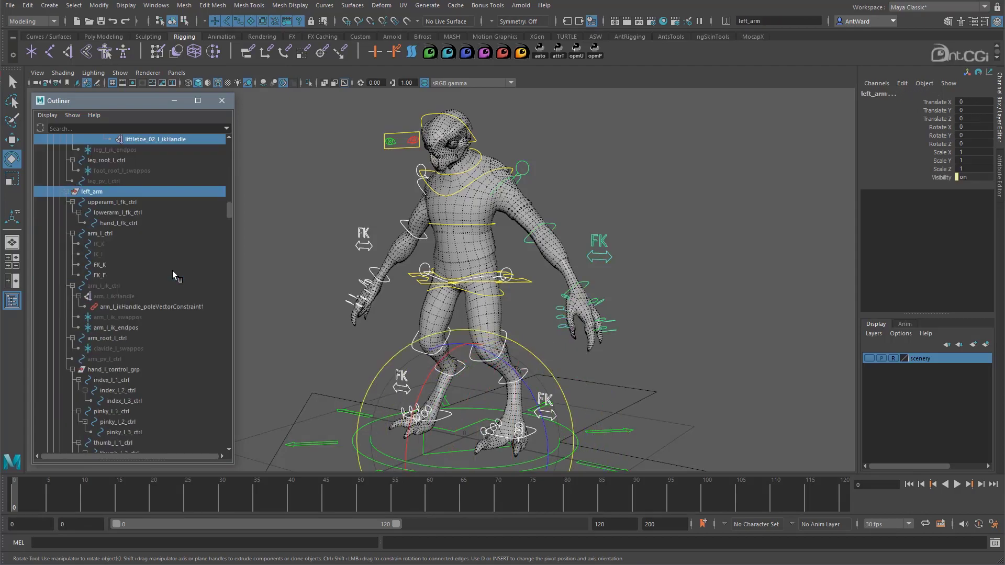
{"action": "left_click", "coordinate": [118, 296], "text": "ctrl"}
{"action": "scroll", "coordinate": [131, 301], "scroll_direction": "down", "scroll_amount": 2}
{"action": "left_click", "coordinate": [134, 286], "text": "ctrl"}
Step: Add the eyes, lookAt_ctrl_offset, torso, neck_ctrl_offset and head_ctrl_offset groups to the selection
{"action": "scroll", "coordinate": [143, 311], "scroll_direction": "down", "scroll_amount": 4}
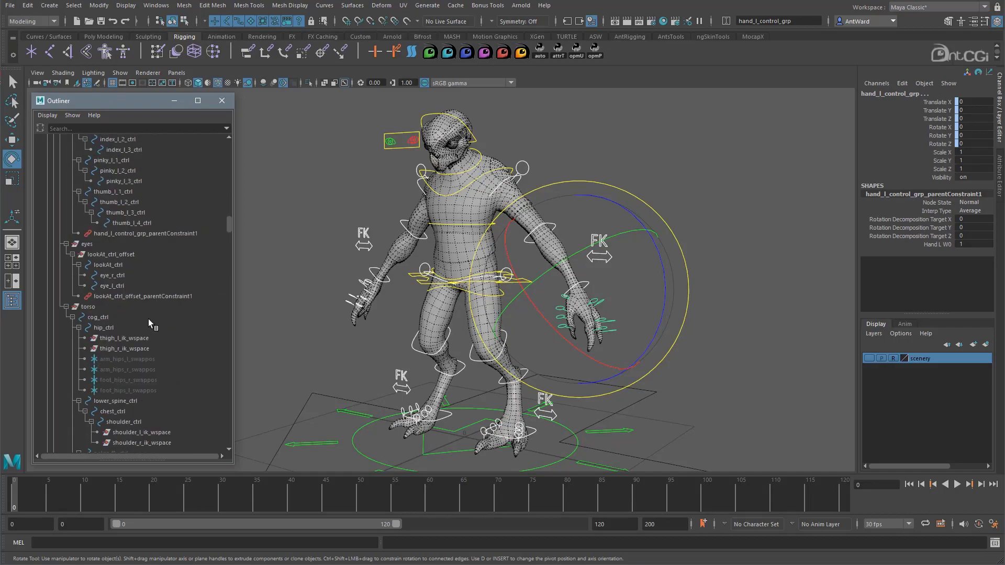
{"action": "left_click", "coordinate": [93, 244]}
{"action": "left_click", "coordinate": [133, 255], "text": "ctrl"}
{"action": "left_click", "coordinate": [104, 306], "text": "ctrl"}
{"action": "scroll", "coordinate": [157, 314], "scroll_direction": "down", "scroll_amount": 2}
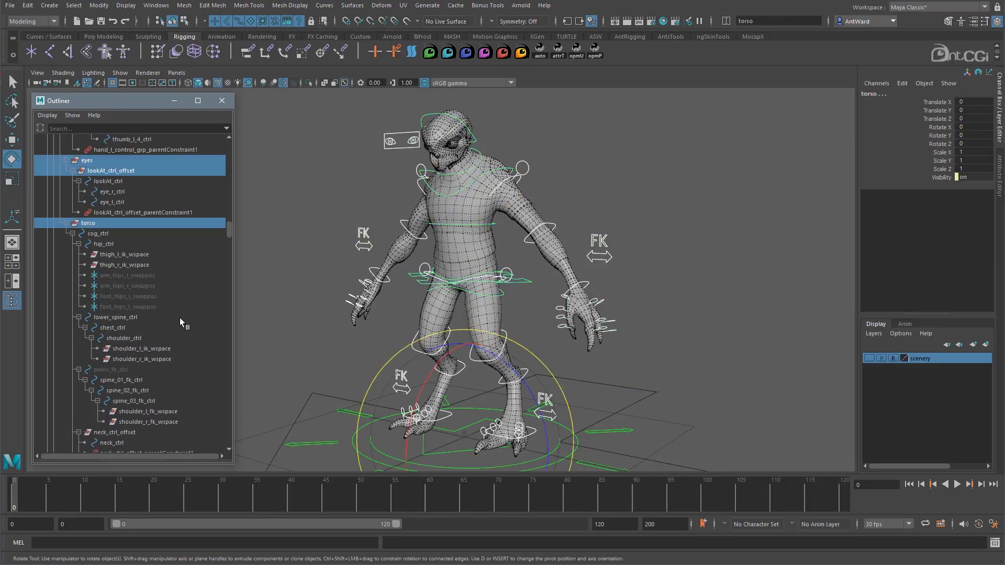
{"action": "scroll", "coordinate": [180, 318], "scroll_direction": "down", "scroll_amount": 2}
{"action": "scroll", "coordinate": [163, 338], "scroll_direction": "down", "scroll_amount": 2}
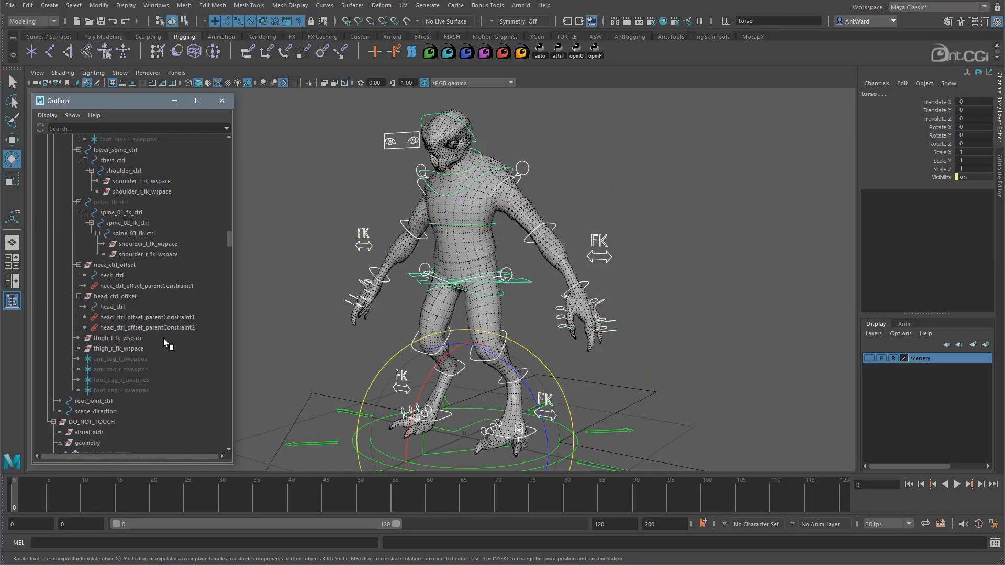
{"action": "left_click", "coordinate": [124, 265]}
{"action": "left_click", "coordinate": [124, 295], "text": "ctrl"}
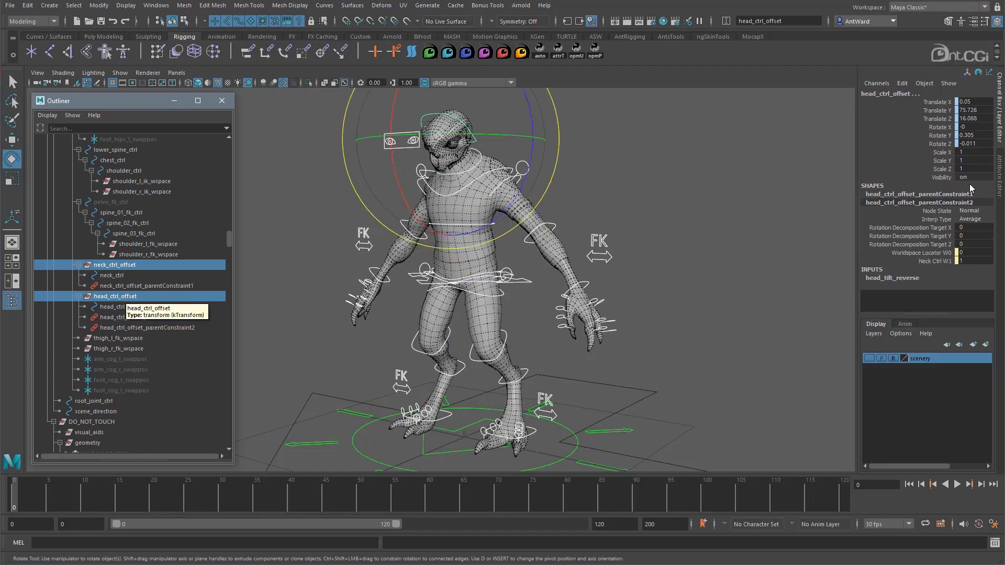
Step: Lock and hide the translate, rotate, scale and visibility channels of all selected groups and IK handles
{"action": "left_click_drag", "start_coordinate": [949, 104], "coordinate": [936, 179]}
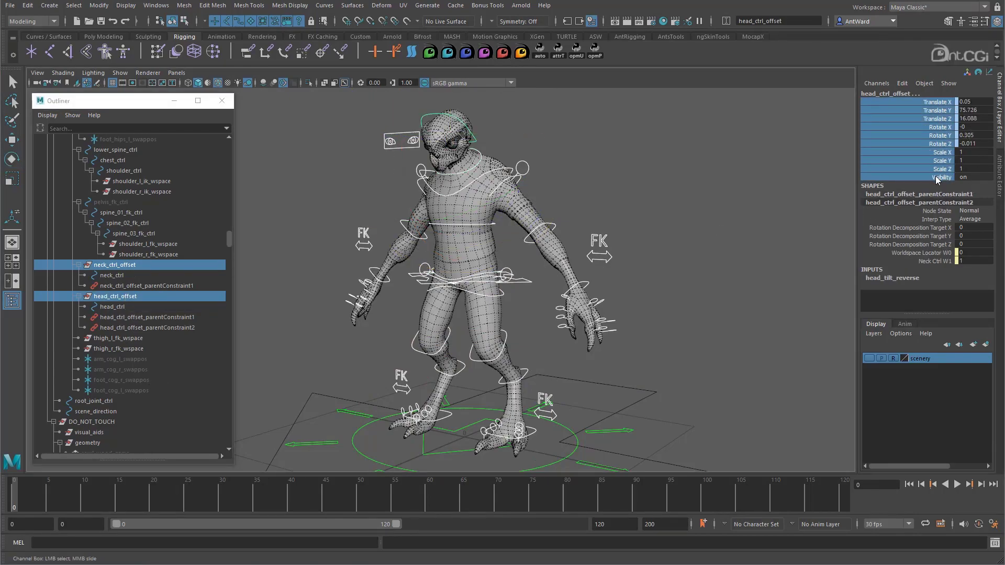
{"action": "right_click", "coordinate": [866, 179]}
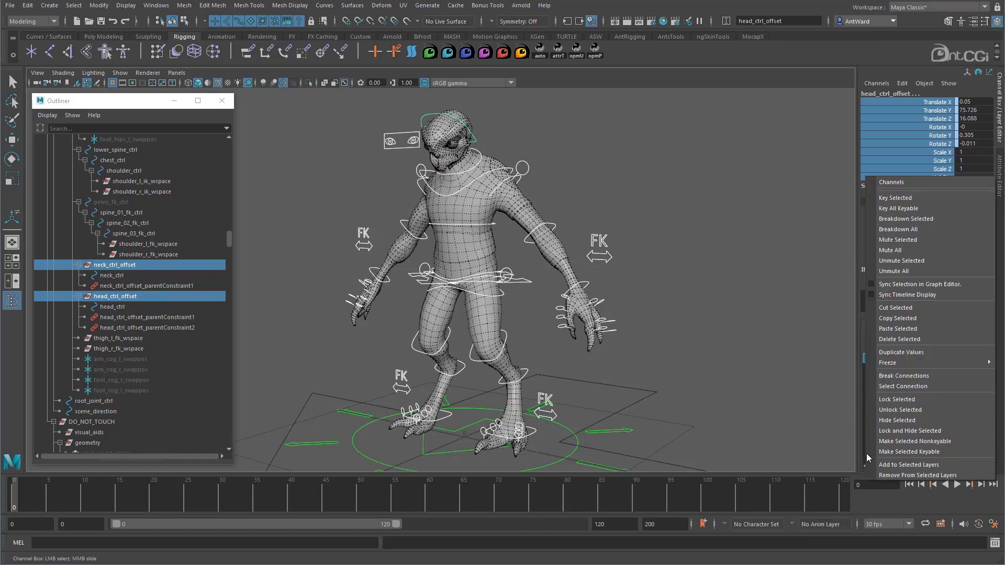
{"action": "left_click", "coordinate": [907, 431]}
{"action": "key", "text": "e"}
{"action": "left_click_drag", "start_coordinate": [506, 271], "coordinate": [488, 262], "text": "alt"}
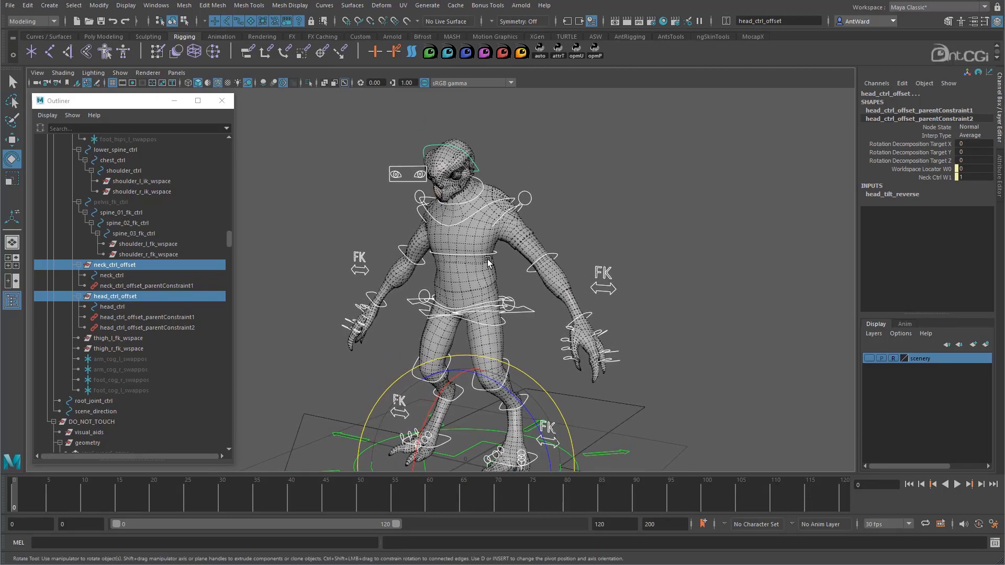
{"action": "left_click", "coordinate": [139, 349]}
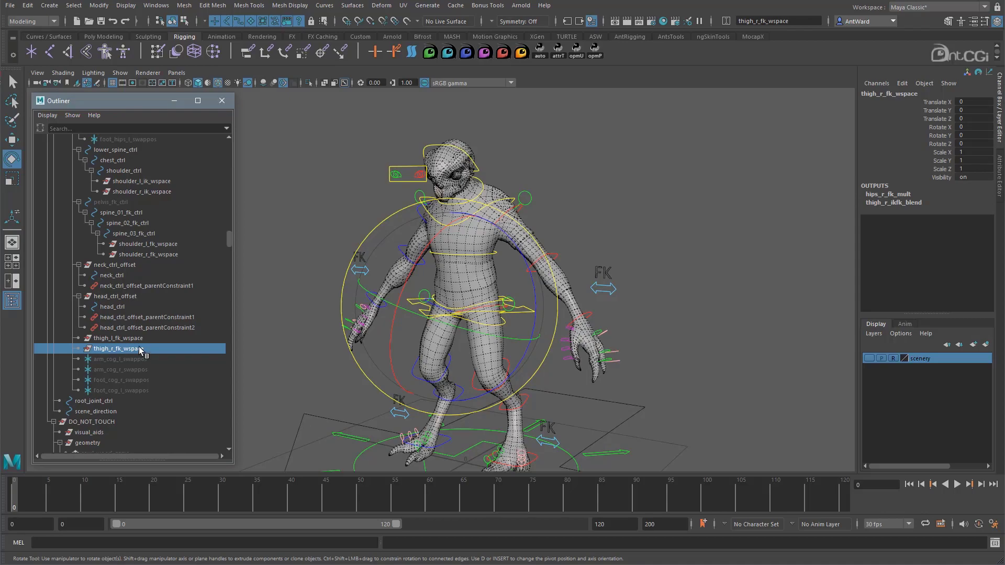
{"action": "left_click", "coordinate": [118, 338], "text": "ctrl"}
{"action": "left_click", "coordinate": [148, 244], "text": "ctrl"}
{"action": "left_click", "coordinate": [148, 255], "text": "ctrl"}
{"action": "left_click", "coordinate": [161, 192], "text": "ctrl"}
{"action": "left_click", "coordinate": [147, 181], "text": "ctrl"}
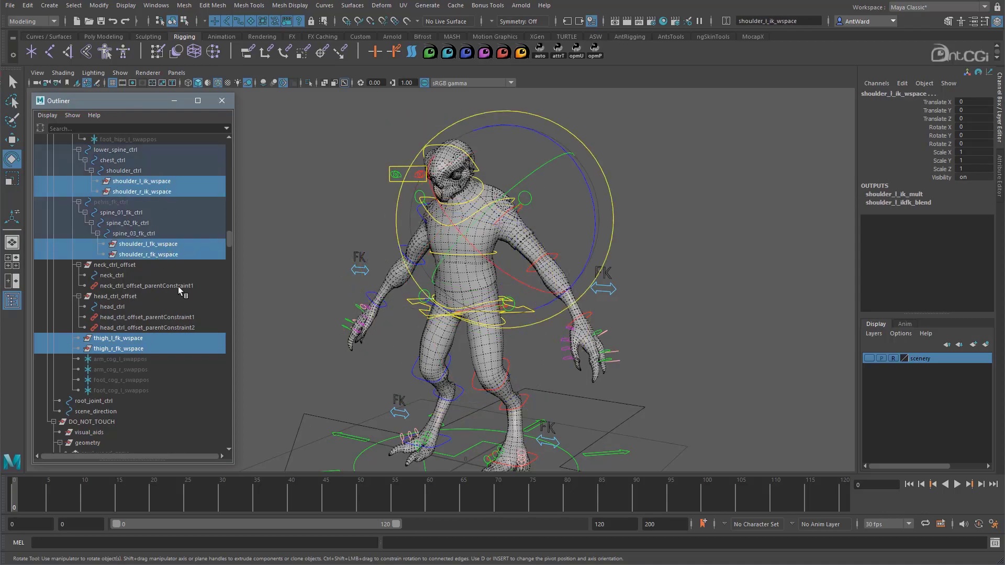
Step: Filter the Outliner by wspace and select the eight thigh and shoulder IK and FK wspace groups under torso
{"action": "left_click", "coordinate": [139, 125]}
{"action": "type", "text": "wspace"}
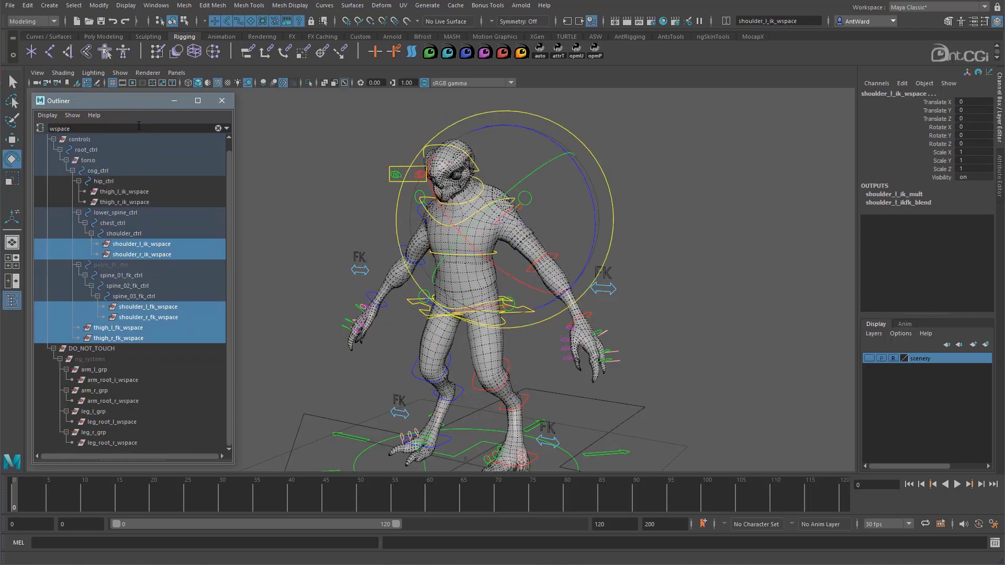
{"action": "left_click", "coordinate": [116, 338]}
{"action": "left_click", "coordinate": [137, 328], "text": "ctrl"}
{"action": "left_click", "coordinate": [141, 317], "text": "ctrl"}
{"action": "left_click", "coordinate": [142, 306], "text": "ctrl"}
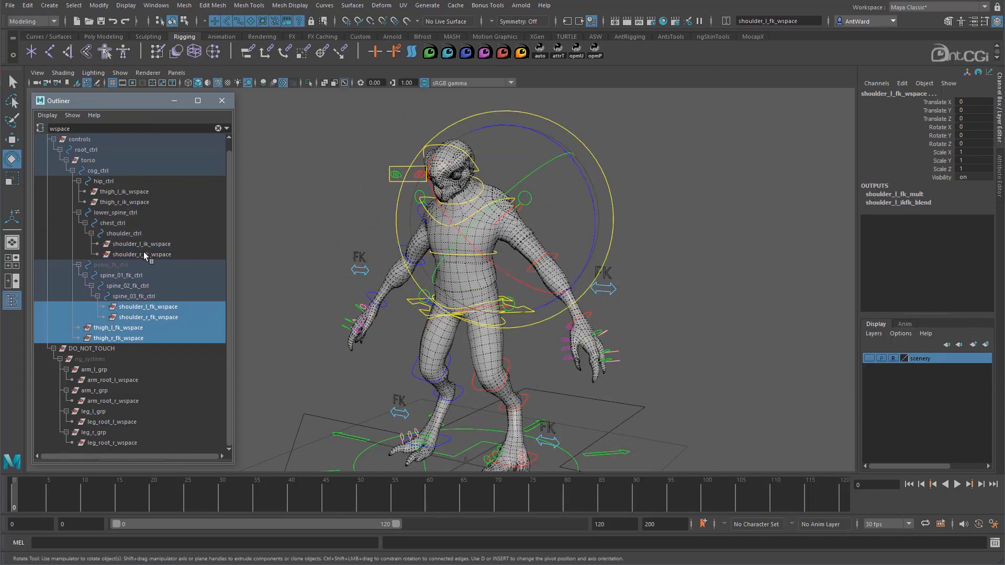
{"action": "left_click", "coordinate": [143, 254], "text": "ctrl"}
{"action": "left_click", "coordinate": [143, 244], "text": "ctrl"}
{"action": "left_click", "coordinate": [142, 201], "text": "ctrl"}
{"action": "left_click", "coordinate": [140, 191], "text": "ctrl"}
Step: Lock and hide the translate, rotate, scale and visibility channels of the selected wspace groups, and clear the Outliner filter
{"action": "left_click_drag", "start_coordinate": [923, 102], "coordinate": [926, 177]}
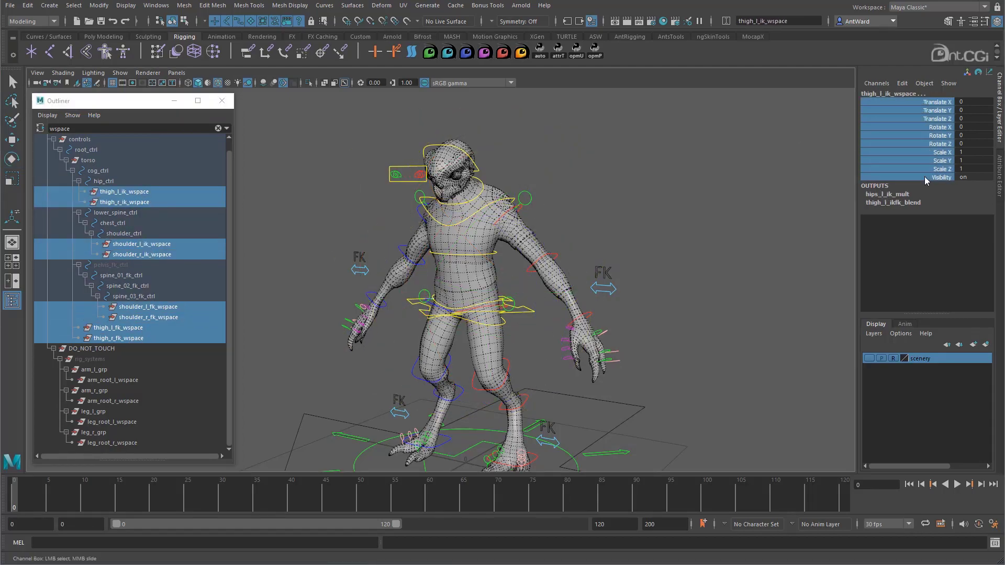
{"action": "right_click", "coordinate": [929, 178]}
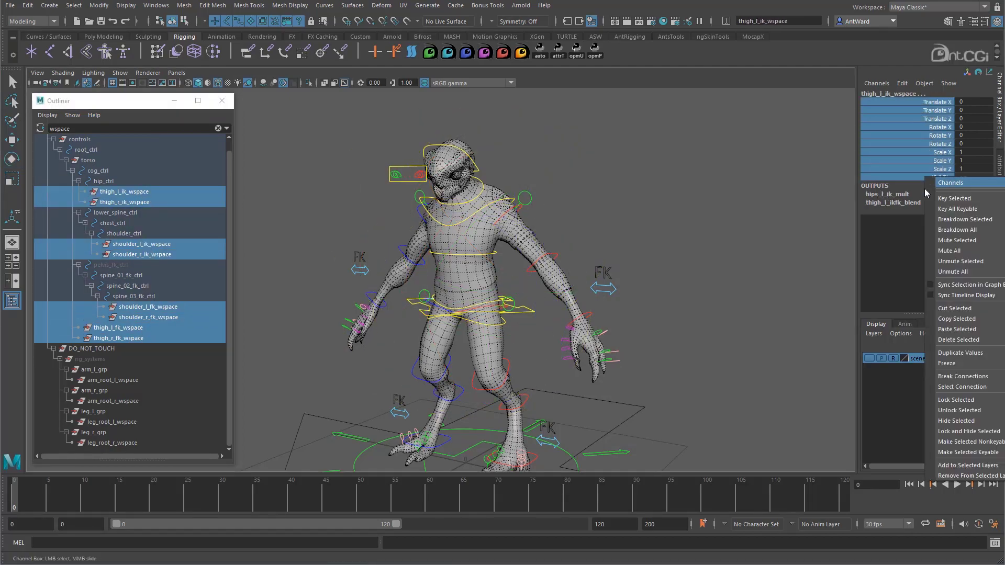
{"action": "left_click", "coordinate": [960, 431]}
{"action": "key", "text": "e"}
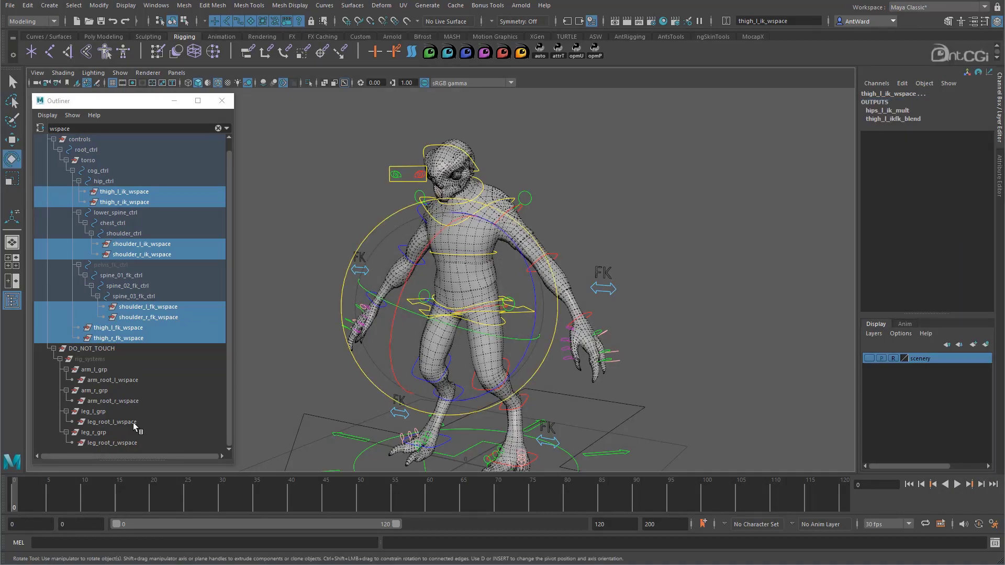
{"action": "left_click", "coordinate": [54, 348]}
{"action": "left_click", "coordinate": [218, 128]}
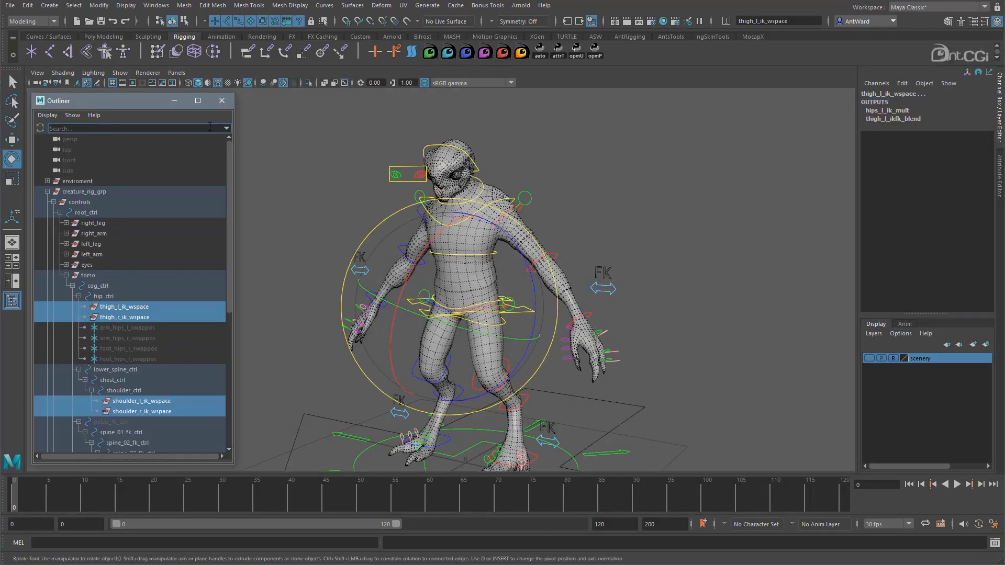
Step: Set Space Locators to Show on root_ctrl
{"action": "left_click", "coordinate": [152, 328]}
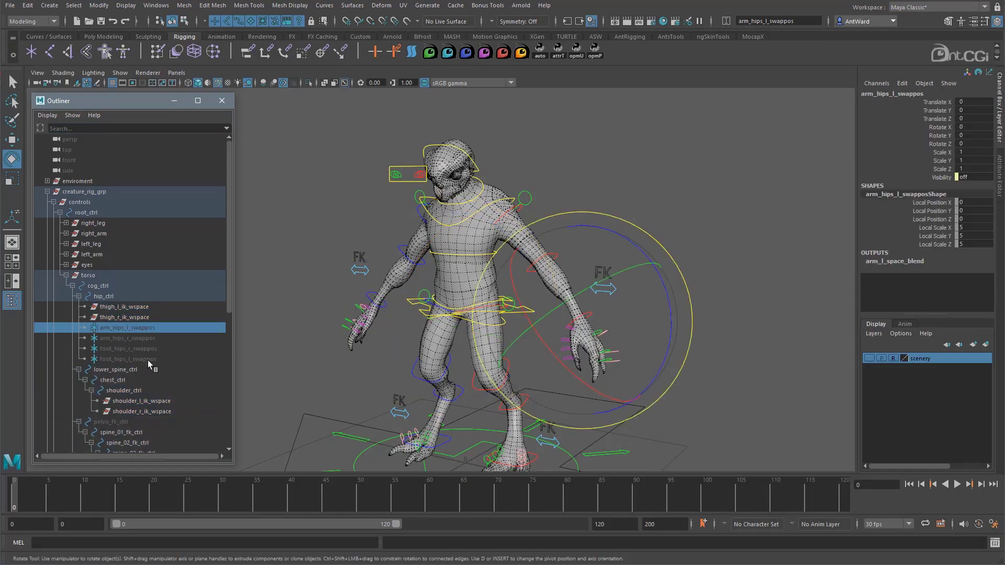
{"action": "left_click", "coordinate": [766, 357]}
{"action": "mouse_move", "coordinate": [621, 380]}
{"action": "middle_mouse_down", "text": "alt"}
{"action": "mouse_move", "coordinate": [630, 344]}
{"action": "mouse_move", "coordinate": [622, 399]}
{"action": "middle_mouse_up", "text": "alt"}
{"action": "left_click", "coordinate": [622, 399]}
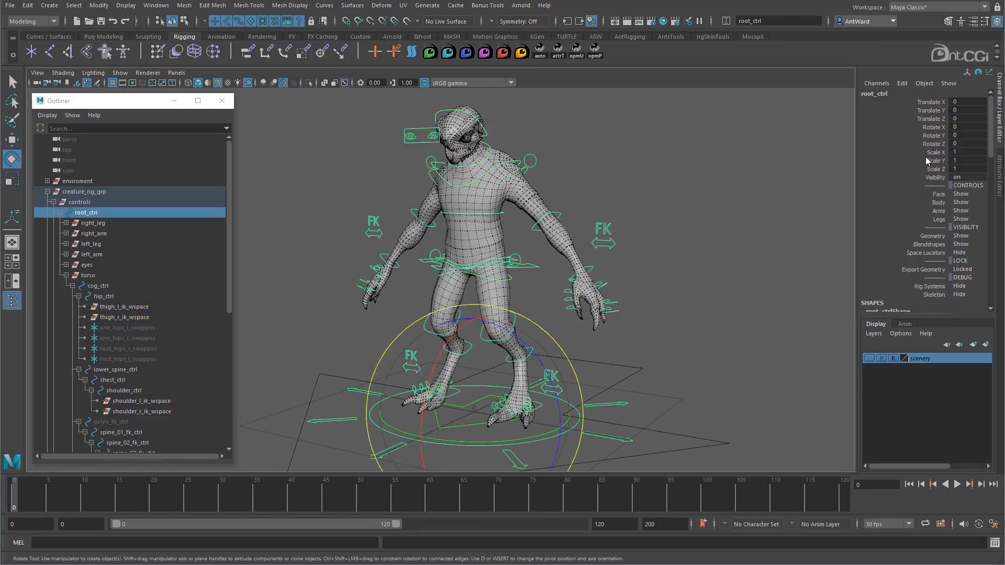
{"action": "left_click", "coordinate": [904, 255]}
{"action": "left_click_drag", "start_coordinate": [607, 280], "coordinate": [605, 283], "text": "alt"}
{"action": "right_click_drag", "start_coordinate": [605, 283], "coordinate": [675, 280], "text": "alt"}
{"action": "left_click_drag", "start_coordinate": [676, 281], "coordinate": [673, 283], "text": "alt"}
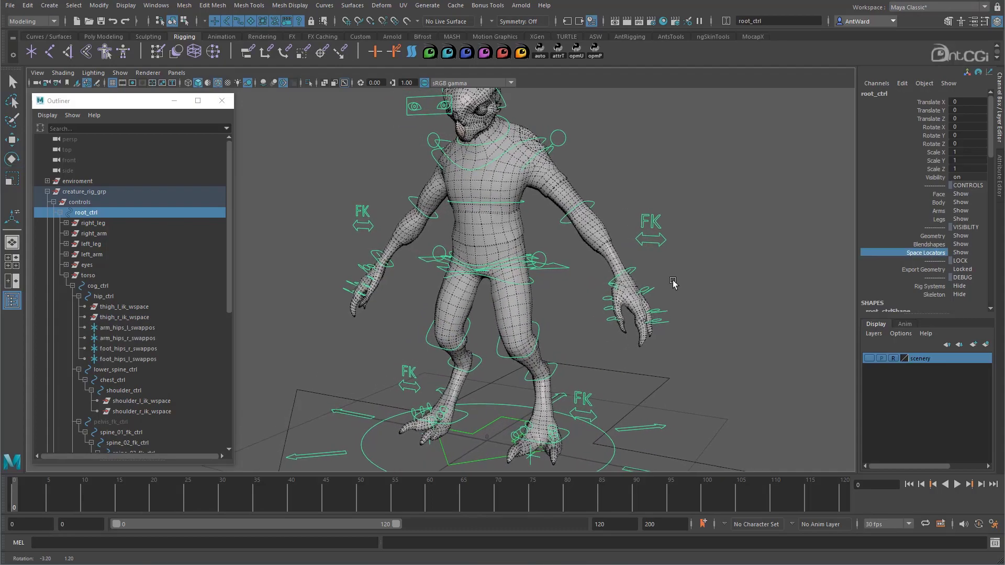
Step: Set IK FK Switch to 0 on both arm and both leg switch controls, and select the arm_l_ik_swappos locator
{"action": "left_click", "coordinate": [651, 237]}
{"action": "left_click", "coordinate": [372, 230], "text": "shift"}
{"action": "left_click", "coordinate": [596, 421], "text": "shift"}
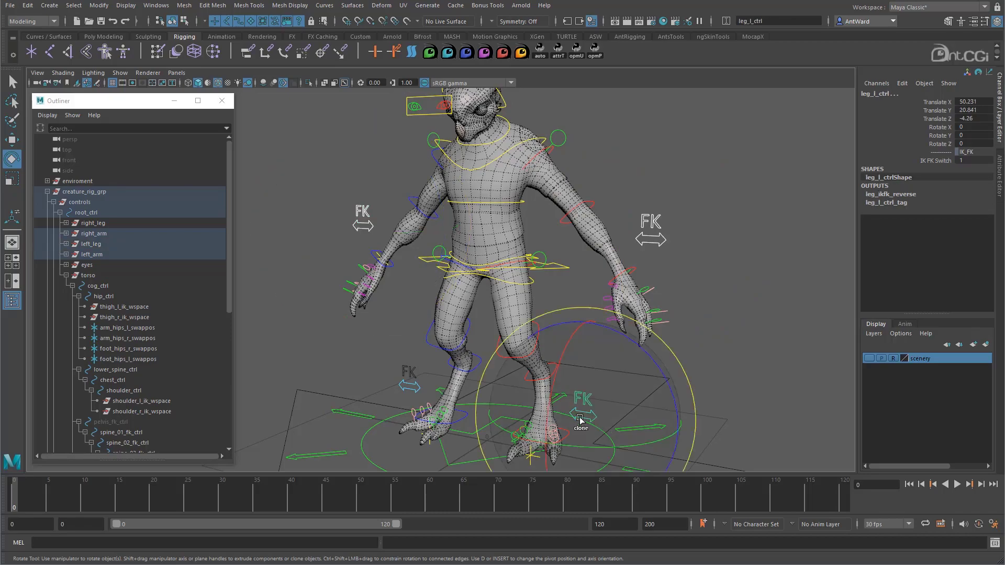
{"action": "left_click", "coordinate": [409, 386], "text": "shift"}
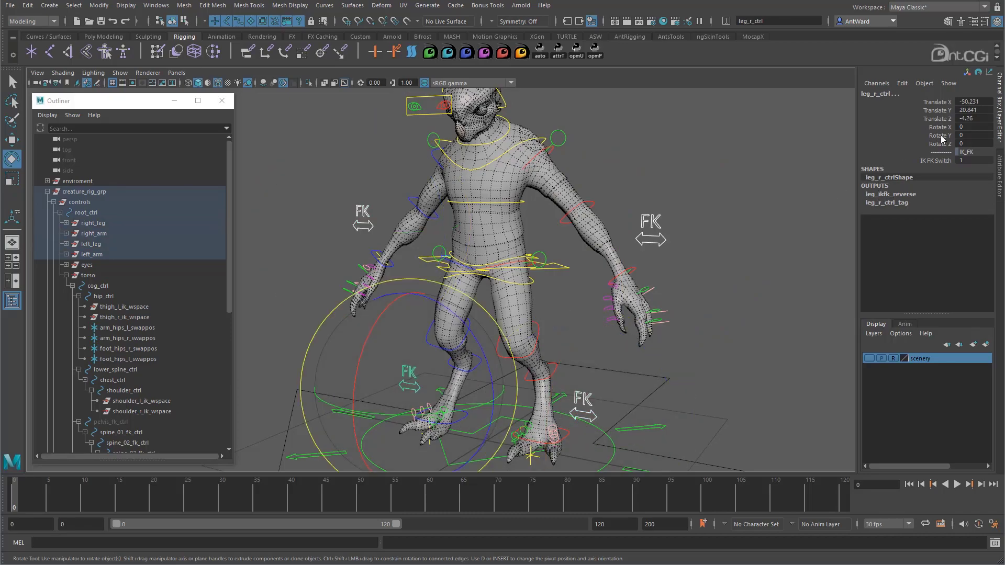
{"action": "left_click", "coordinate": [937, 161]}
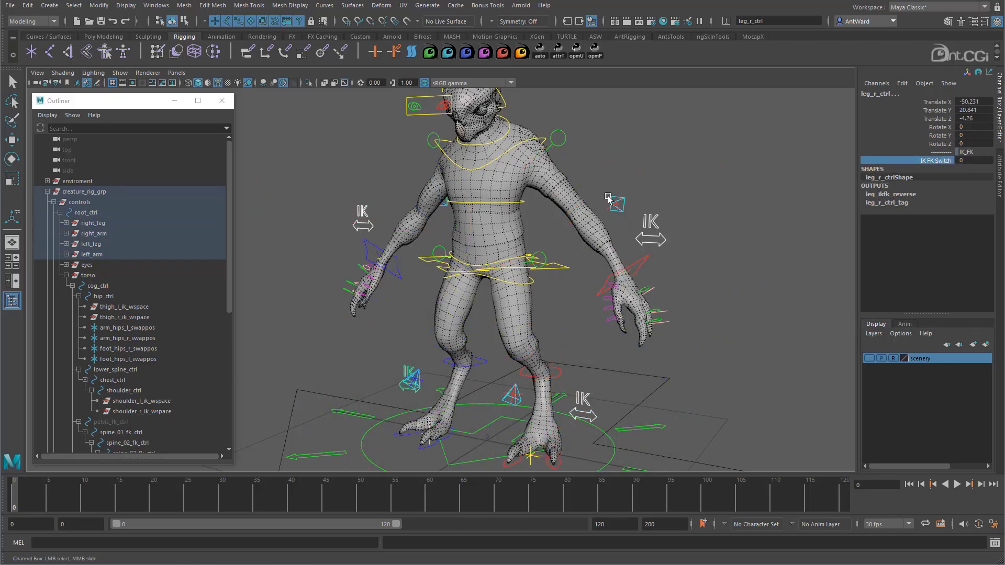
{"action": "left_click", "coordinate": [612, 202]}
{"action": "key", "text": "e"}
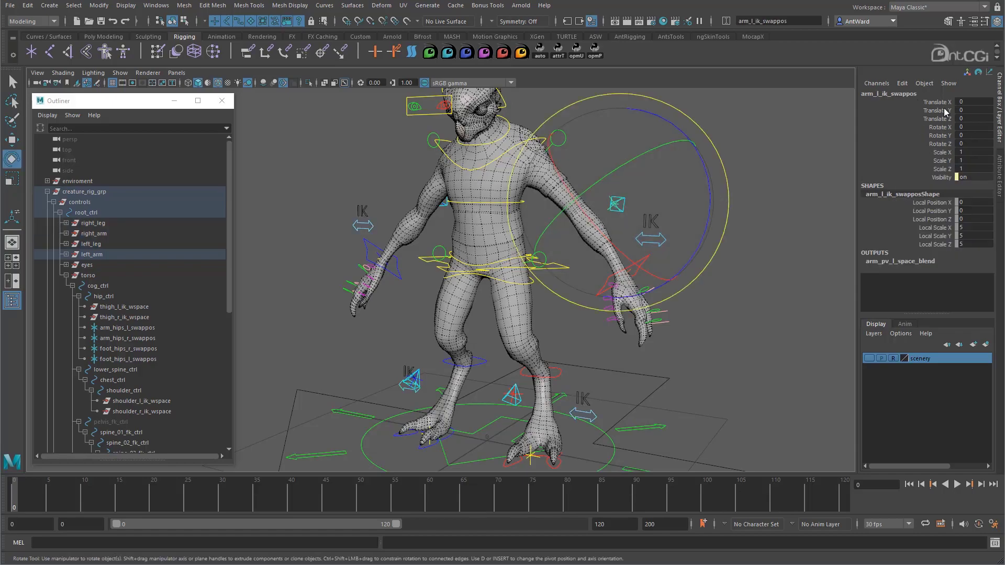
Step: Filter the Outliner by swappos and expand the full creature_rig_grp hierarchy
{"action": "double_click", "coordinate": [147, 328]}
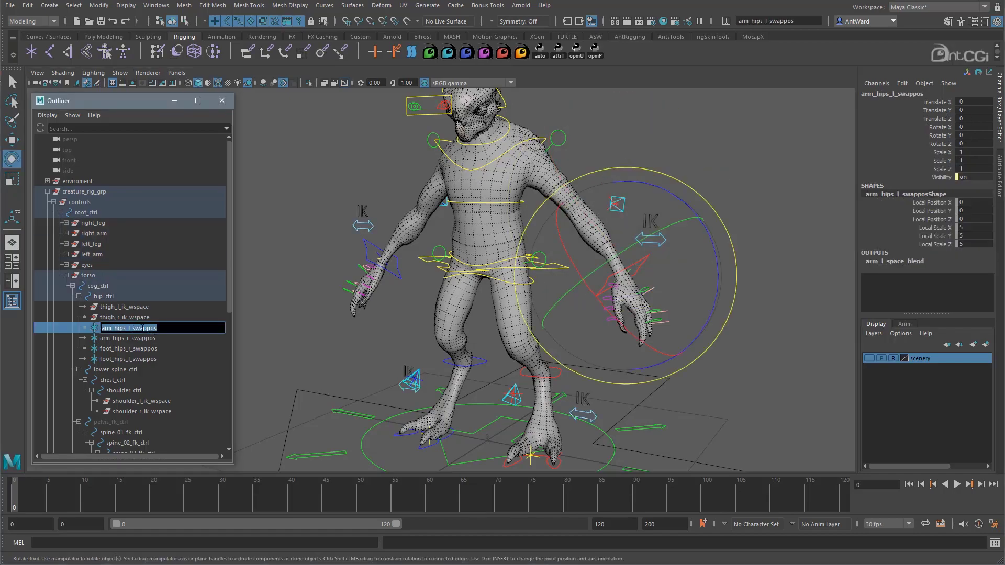
{"action": "left_click_drag", "start_coordinate": [135, 328], "coordinate": [161, 328]}
{"action": "left_click", "coordinate": [87, 128]}
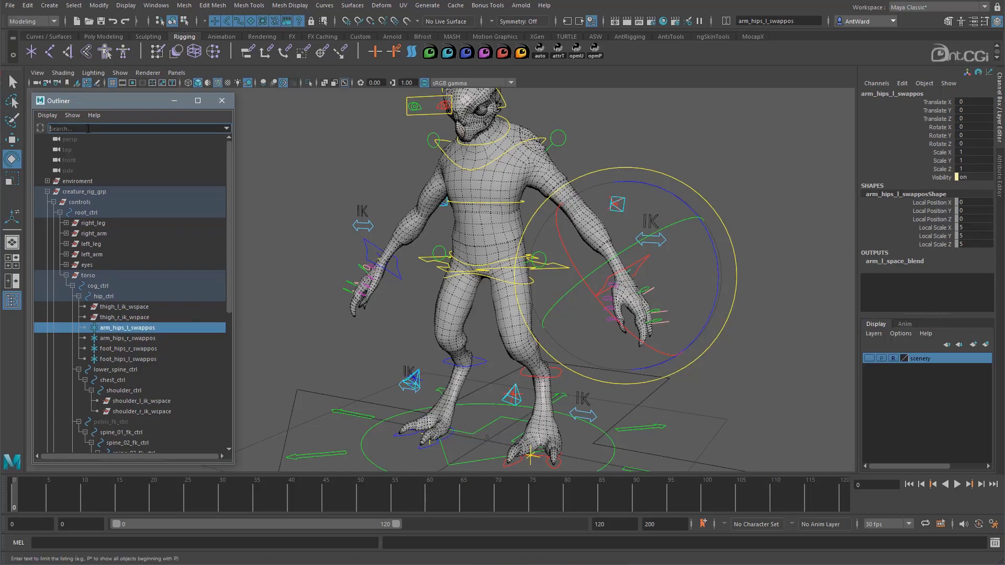
{"action": "key", "text": "Return"}
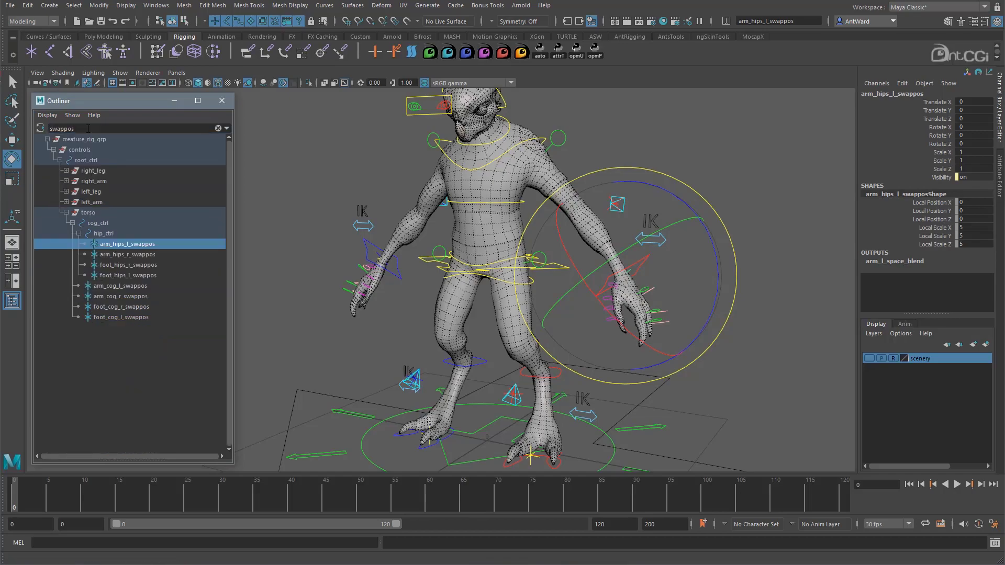
{"action": "left_click", "coordinate": [48, 140]}
{"action": "left_click", "coordinate": [47, 140], "text": "shift"}
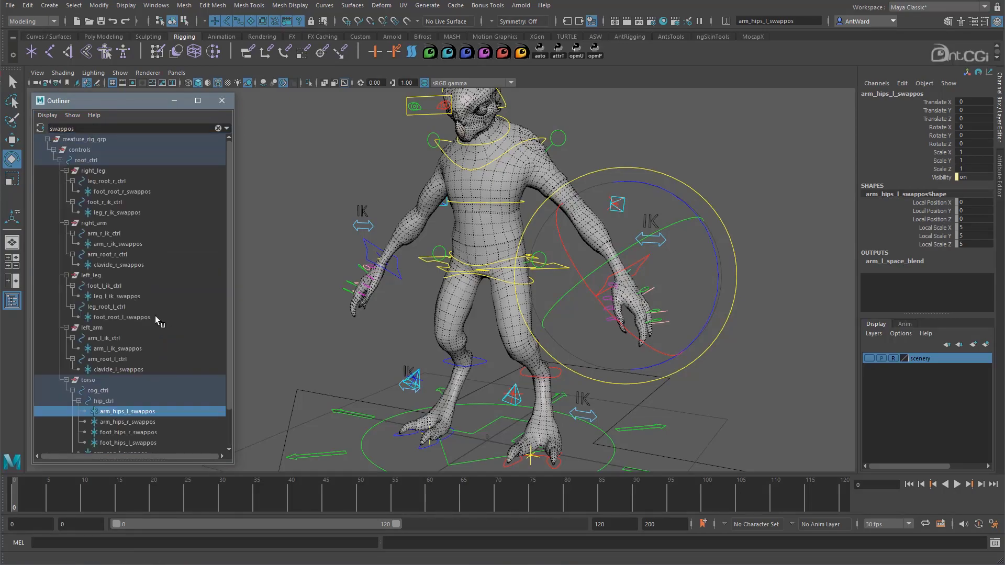
Step: Transfer the foot_root_r_swappos locator's transforms into its offset parent matrix, and check the zeroed channels
{"action": "left_click", "coordinate": [144, 192]}
{"action": "left_click_drag", "start_coordinate": [677, 338], "coordinate": [597, 332], "text": "alt"}
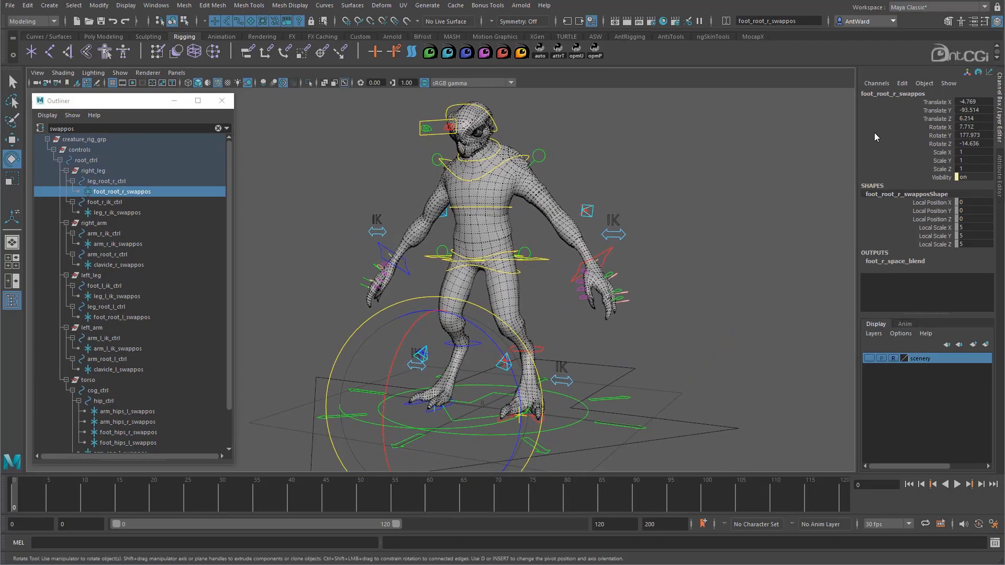
{"action": "left_click", "coordinate": [999, 176]}
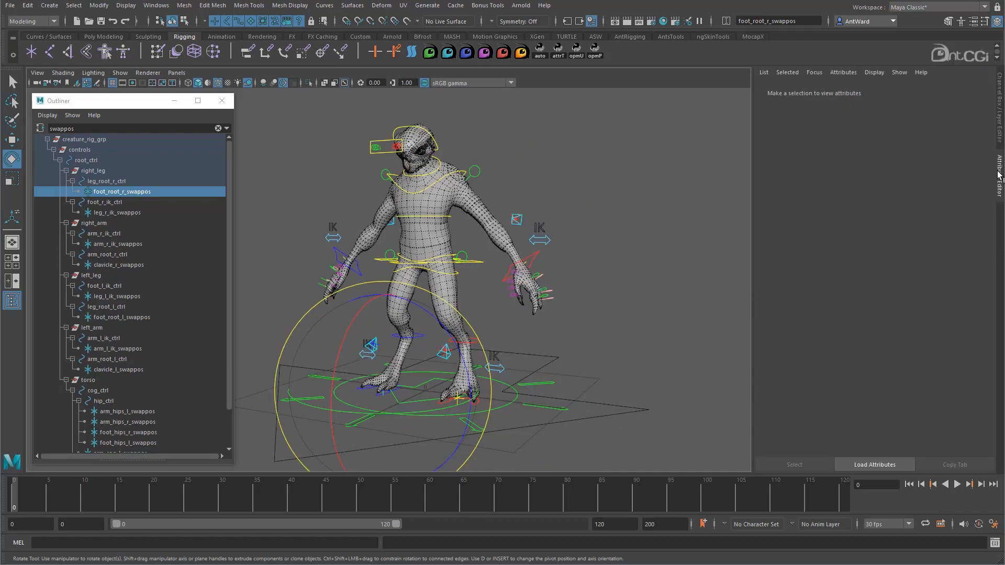
{"action": "left_click", "coordinate": [785, 93]}
{"action": "left_click", "coordinate": [779, 239]}
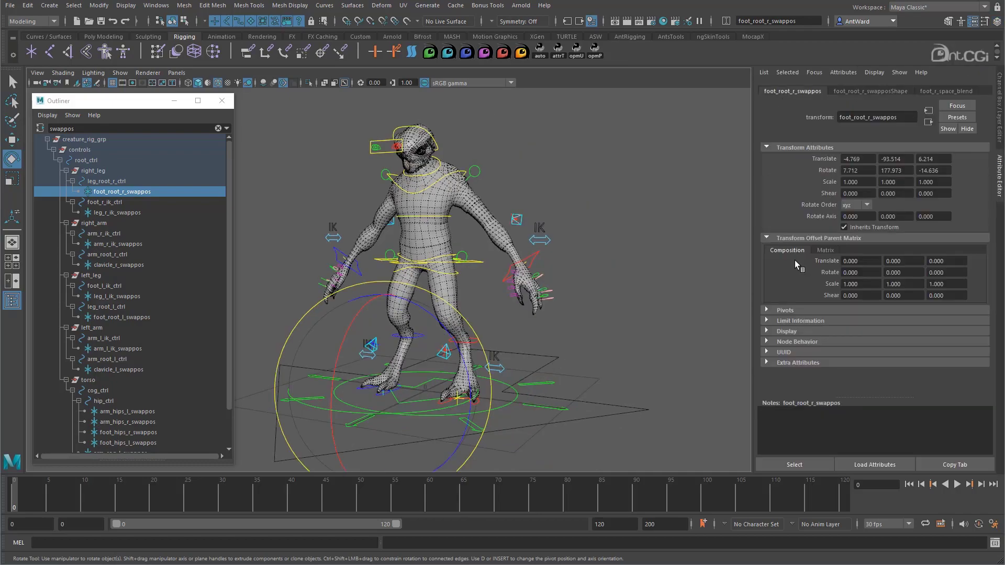
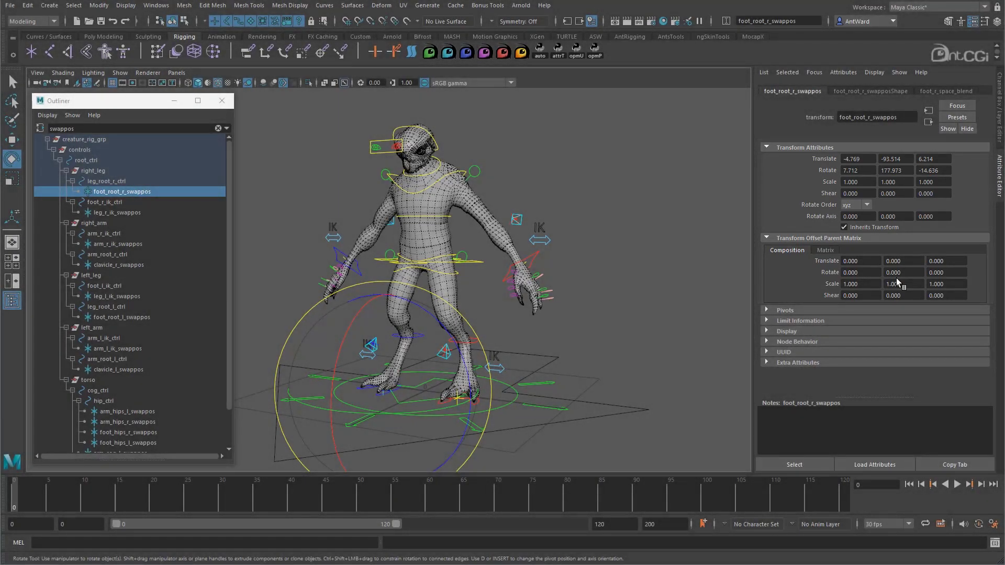
{"action": "left_click", "coordinate": [597, 56]}
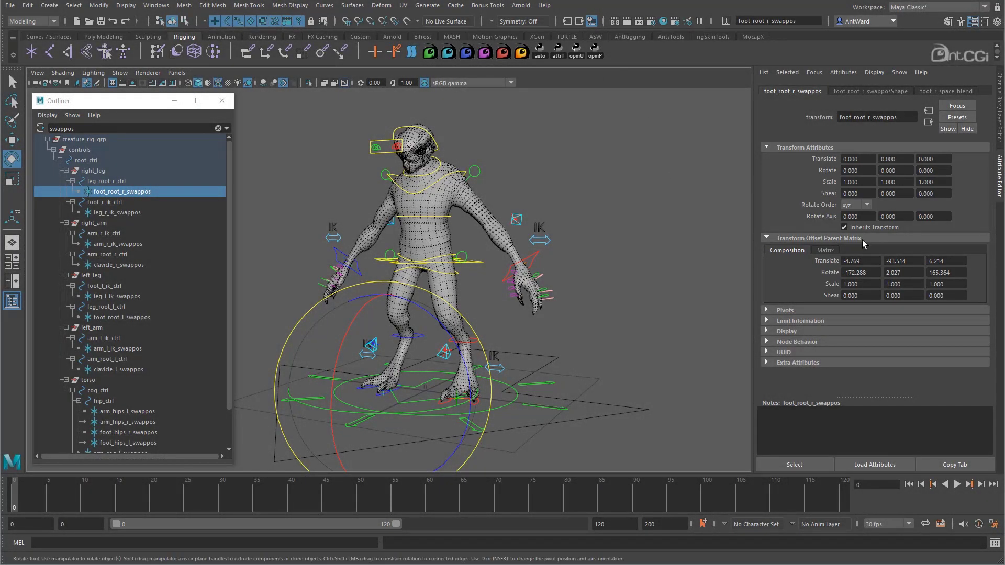
{"action": "left_click", "coordinate": [1000, 115]}
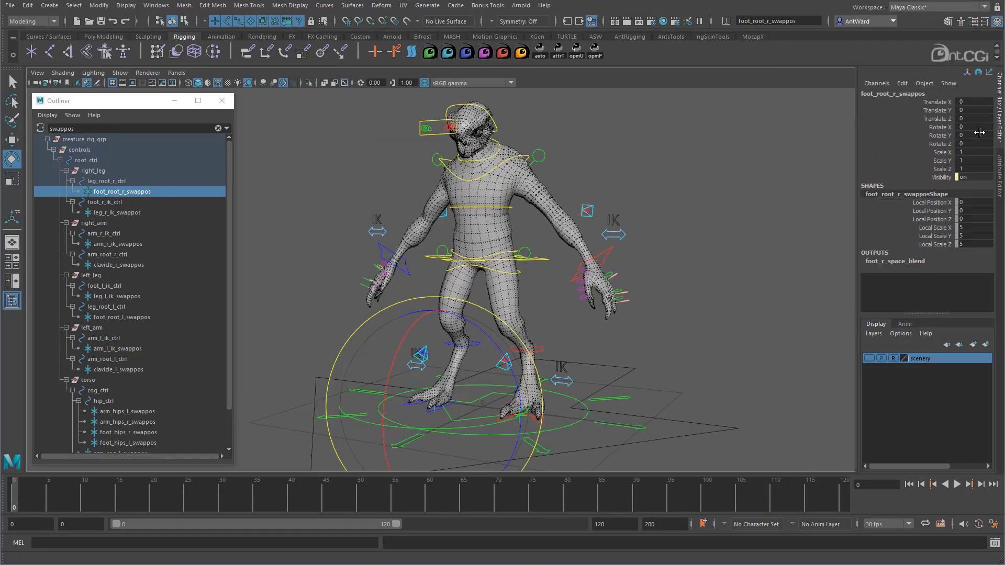
Step: Transfer the transforms of the remaining arm, leg, foot and clavicle swappos locators into their offset parent matrices
{"action": "left_click", "coordinate": [141, 212]}
{"action": "left_click", "coordinate": [139, 264]}
{"action": "left_click", "coordinate": [143, 296]}
{"action": "left_click", "coordinate": [576, 51]}
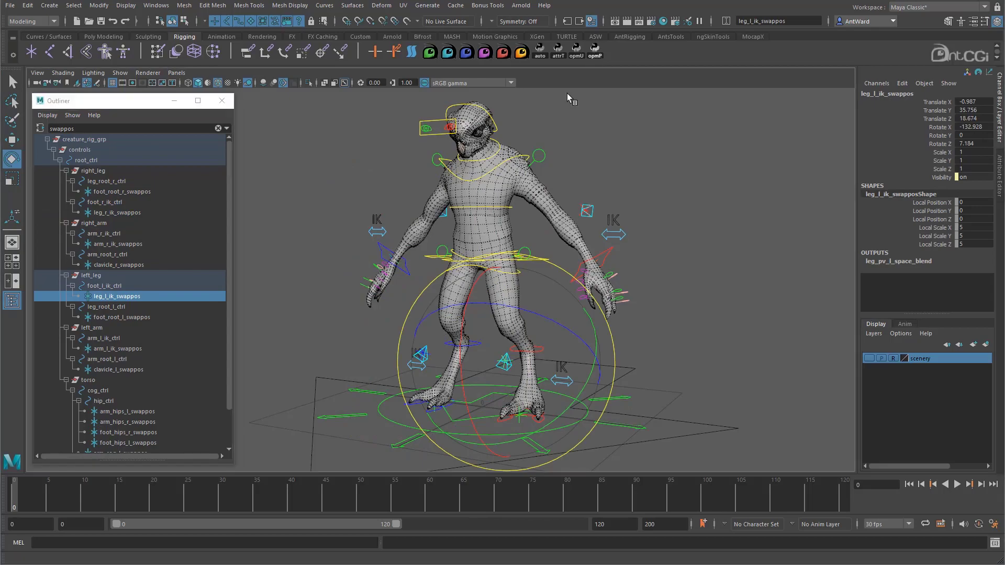
{"action": "left_click", "coordinate": [142, 318]}
{"action": "left_click", "coordinate": [577, 51]}
{"action": "left_click", "coordinate": [138, 348]}
{"action": "left_click", "coordinate": [136, 369]}
Step: Transfer the transforms of the arm and foot swappos locators under hip_ctrl and cog_ctrl into their offset parent matrices
{"action": "scroll", "coordinate": [138, 369], "scroll_direction": "down", "scroll_amount": 2}
{"action": "left_click", "coordinate": [149, 371]}
{"action": "left_click", "coordinate": [149, 391]}
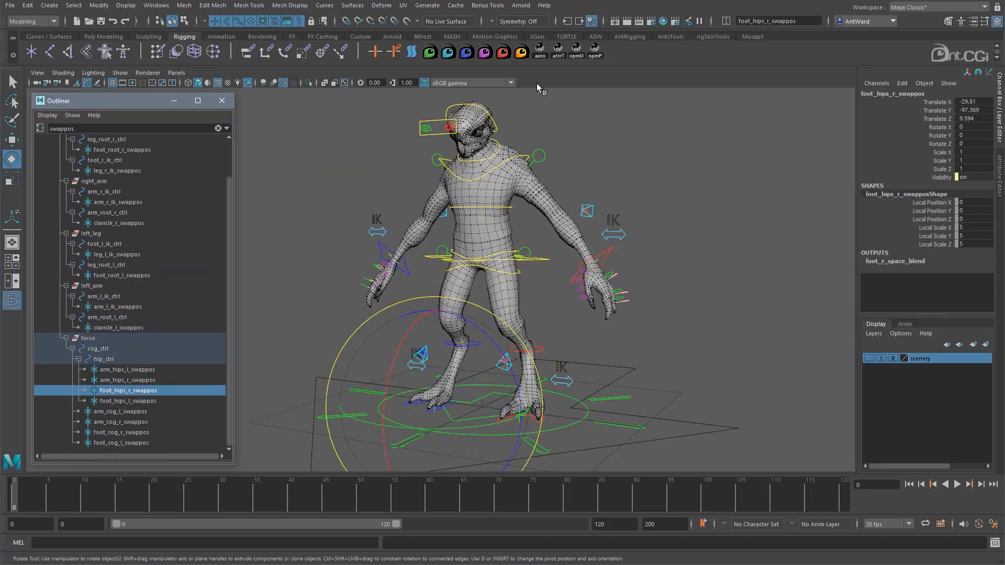
{"action": "left_click", "coordinate": [595, 54]}
{"action": "left_click", "coordinate": [144, 401]}
{"action": "left_click", "coordinate": [595, 54]}
{"action": "left_click", "coordinate": [130, 412]}
{"action": "left_click", "coordinate": [133, 432]}
{"action": "left_click", "coordinate": [595, 55]}
{"action": "key", "text": "Down"}
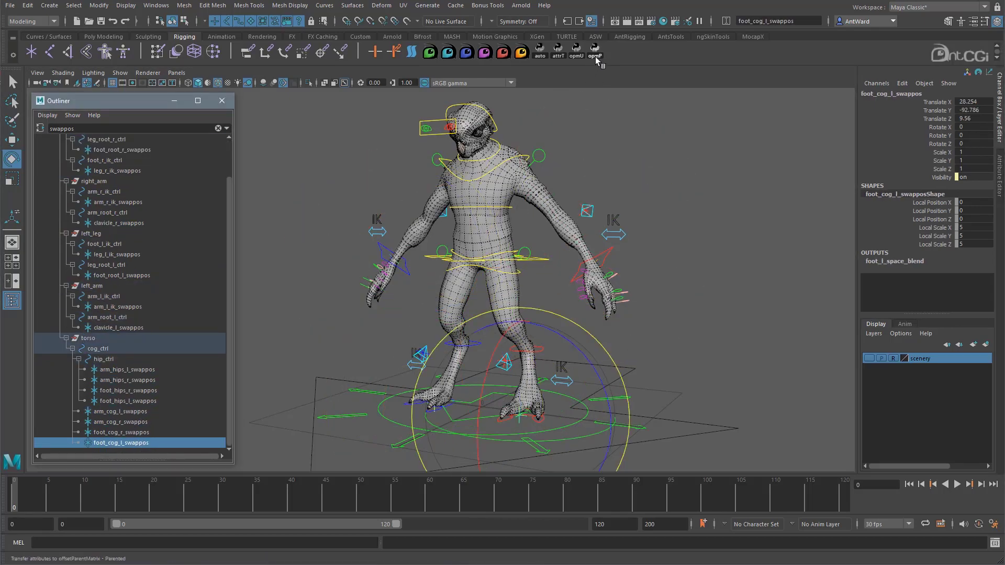
Step: Lock and hide the scale and visibility channels of all the swappos locators
{"action": "left_click", "coordinate": [142, 369], "text": "shift"}
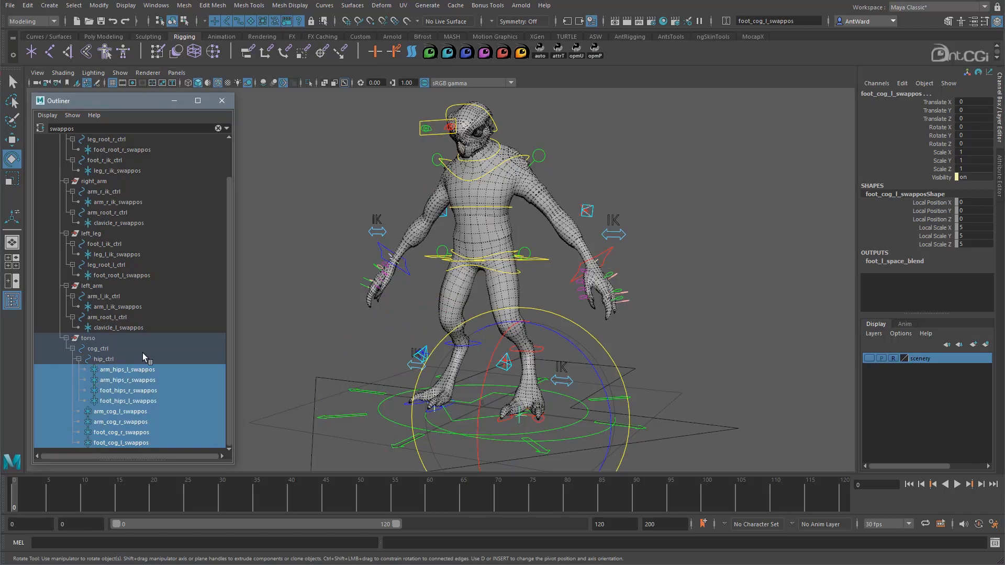
{"action": "left_click", "coordinate": [139, 328], "text": "ctrl"}
{"action": "left_click", "coordinate": [140, 307], "text": "ctrl"}
{"action": "left_click", "coordinate": [139, 276], "text": "ctrl"}
{"action": "left_click", "coordinate": [140, 254], "text": "ctrl"}
{"action": "left_click", "coordinate": [139, 223], "text": "ctrl"}
{"action": "left_click", "coordinate": [141, 202], "text": "ctrl"}
{"action": "left_click", "coordinate": [142, 171], "text": "ctrl"}
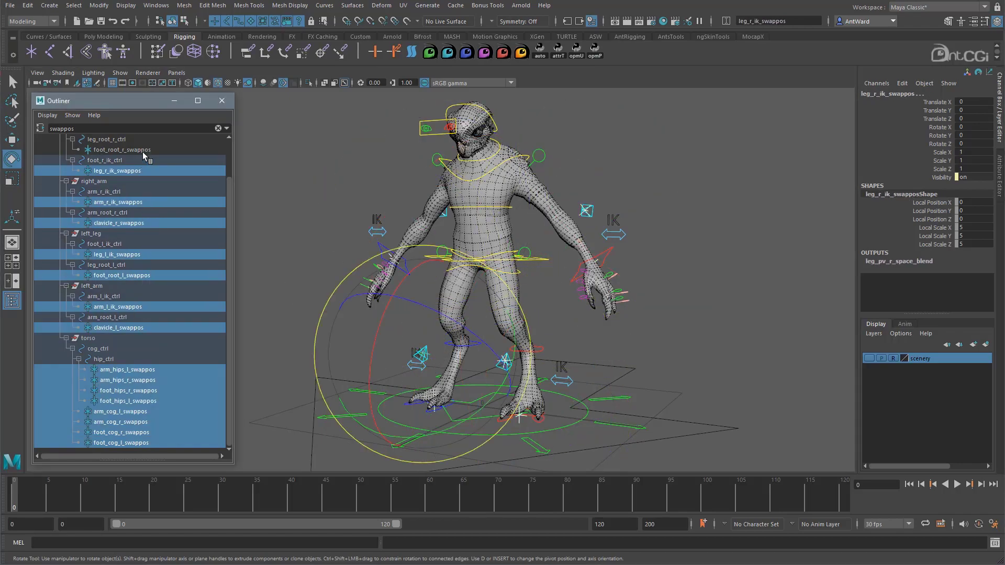
{"action": "left_click", "coordinate": [142, 150], "text": "ctrl"}
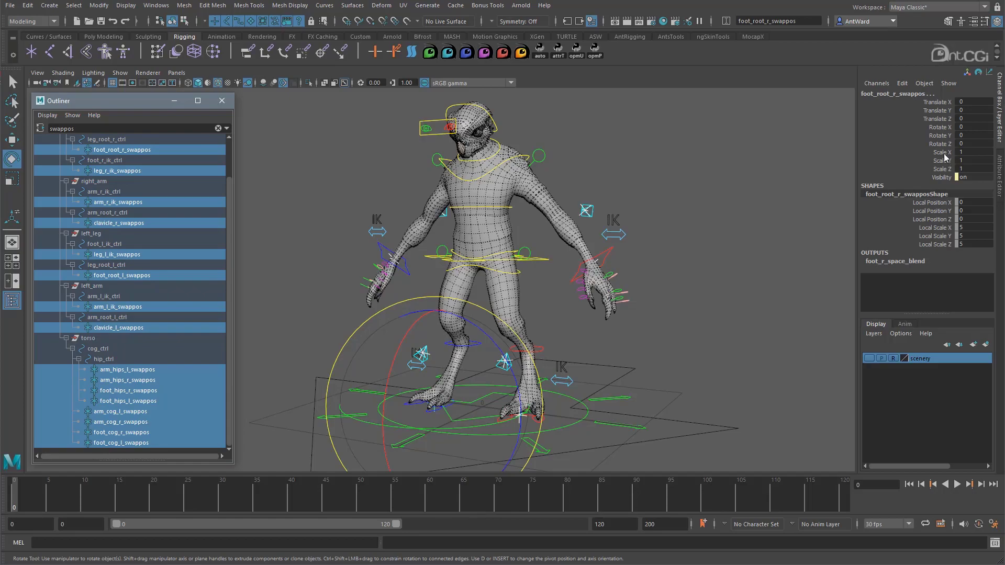
{"action": "left_click_drag", "start_coordinate": [944, 155], "coordinate": [942, 169]}
{"action": "right_click", "coordinate": [898, 177]}
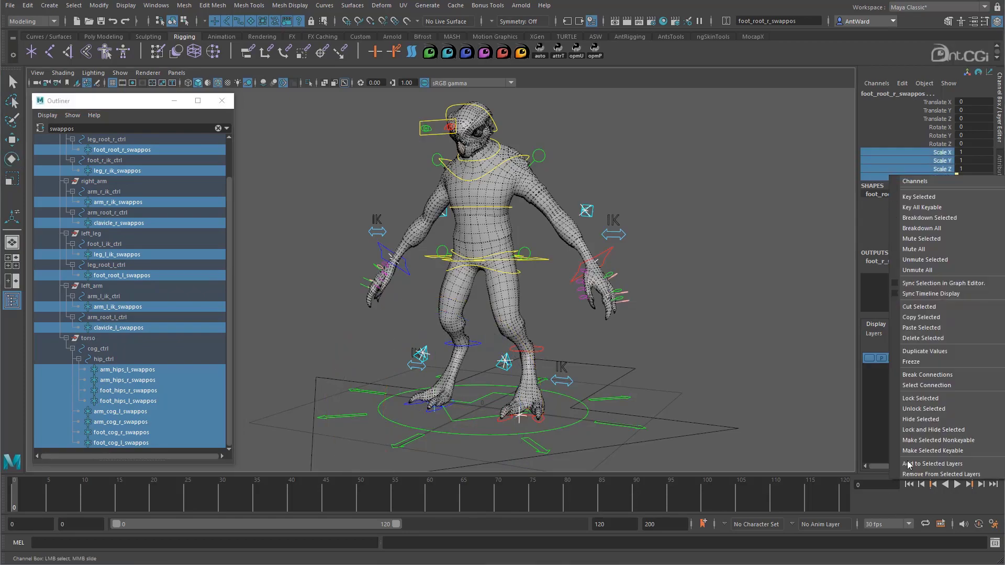
{"action": "left_click", "coordinate": [922, 430]}
{"action": "key", "text": "e"}
{"action": "left_click_drag", "start_coordinate": [521, 321], "coordinate": [515, 325], "text": "alt"}
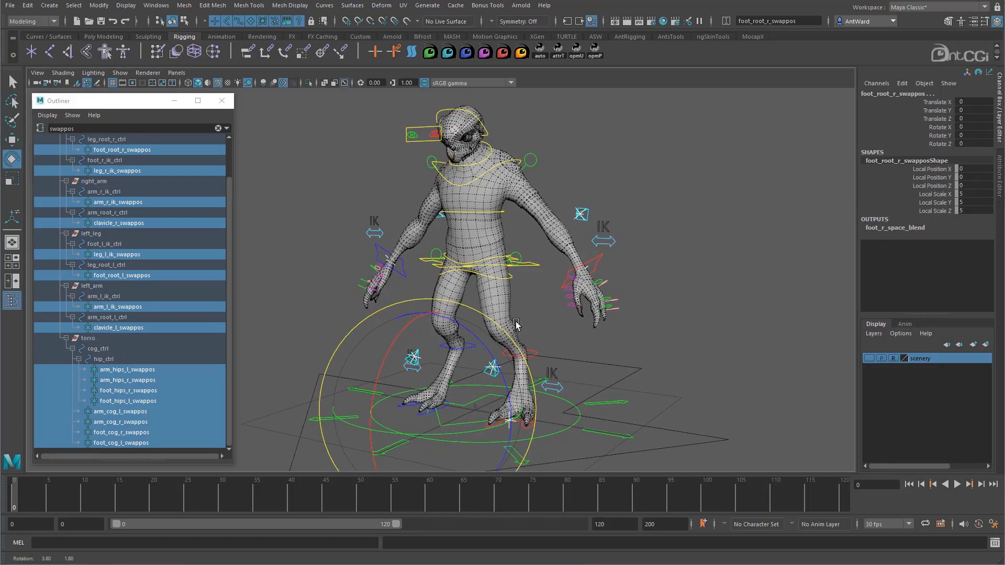
Step: Clear the swappos filter, select leg_r_ik_endpos, and filter the Outliner by endPos
{"action": "scroll", "coordinate": [140, 343], "scroll_direction": "up", "scroll_amount": 2}
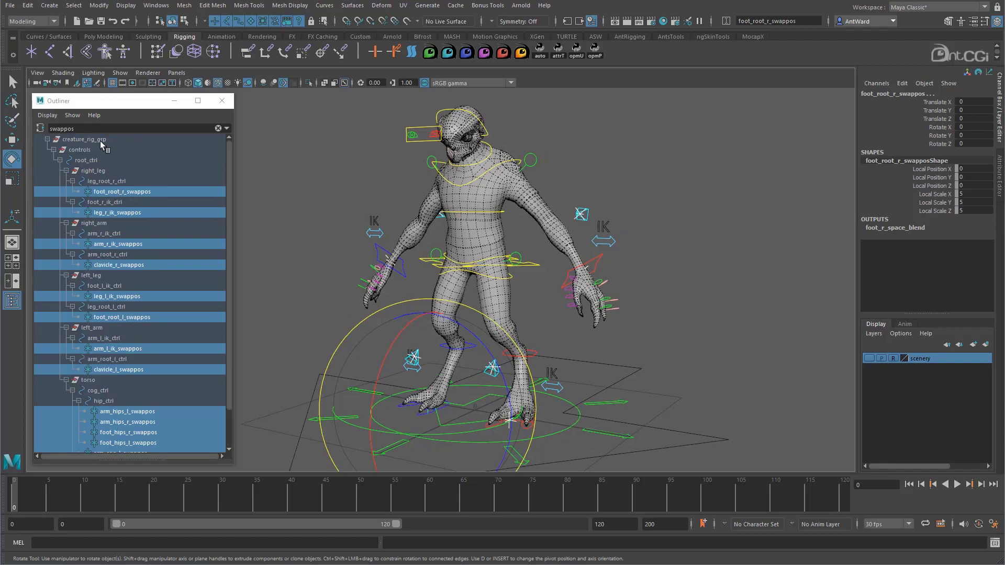
{"action": "left_click", "coordinate": [218, 128]}
{"action": "left_click", "coordinate": [130, 318]}
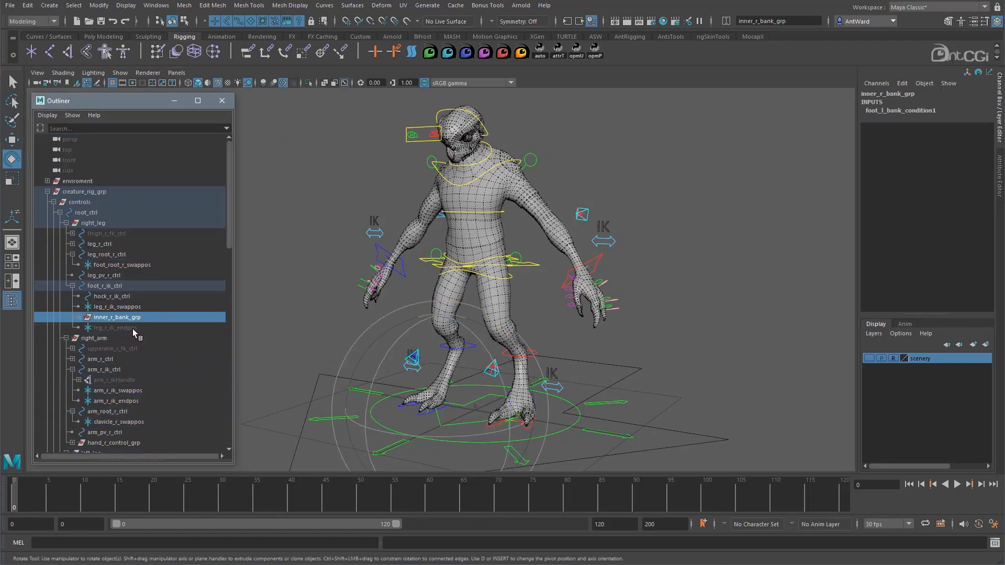
{"action": "left_click", "coordinate": [131, 327]}
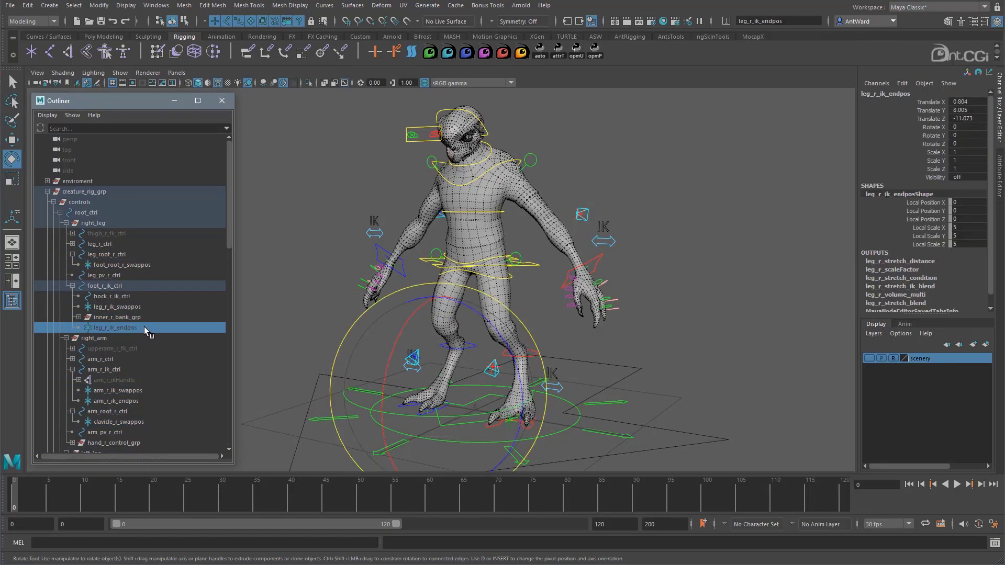
{"action": "left_click", "coordinate": [97, 131]}
{"action": "type", "text": "endPos"}
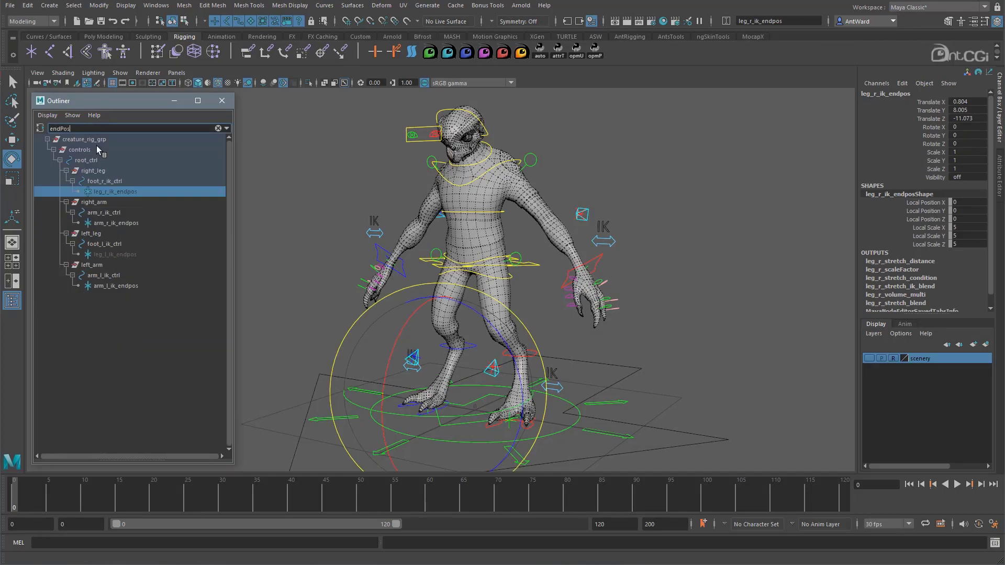
Step: Hide all four arm and leg ik_endpos locators, and lock and hide their translate, rotate, scale and visibility channels
{"action": "left_click", "coordinate": [133, 223], "text": "ctrl"}
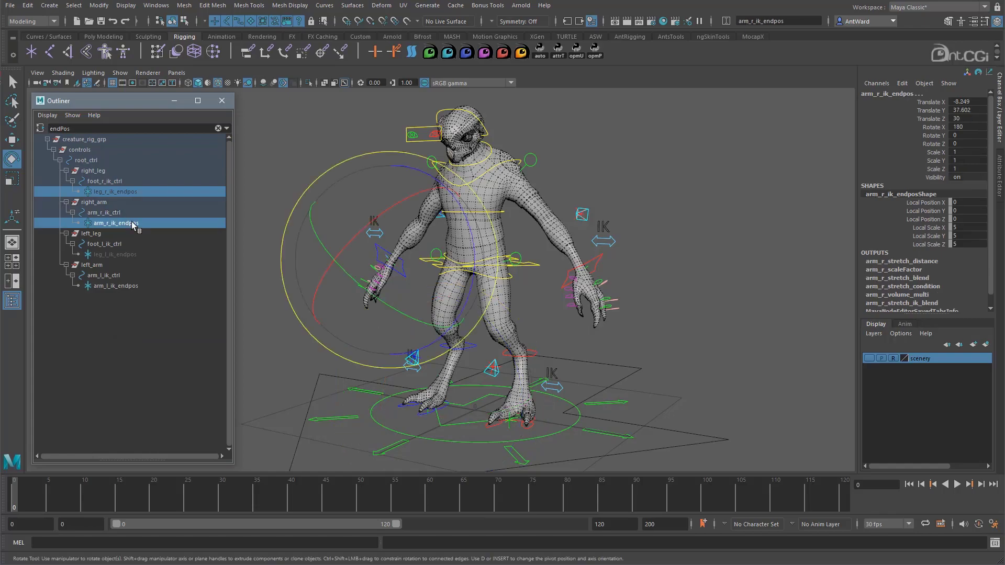
{"action": "left_click", "coordinate": [138, 253], "text": "ctrl"}
{"action": "left_click", "coordinate": [136, 285], "text": "ctrl"}
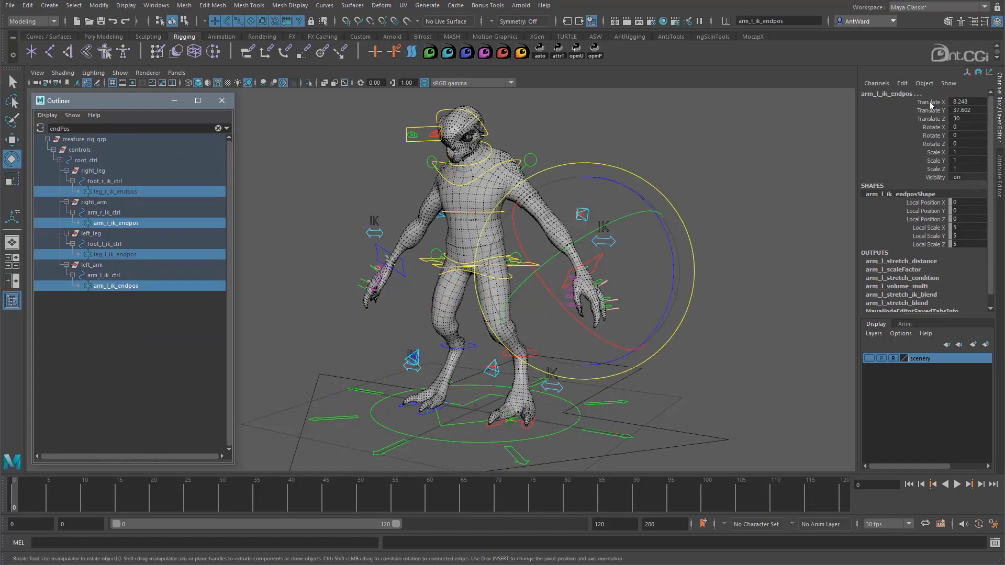
{"action": "left_click_drag", "start_coordinate": [930, 105], "coordinate": [930, 177]}
{"action": "right_click", "coordinate": [927, 177]}
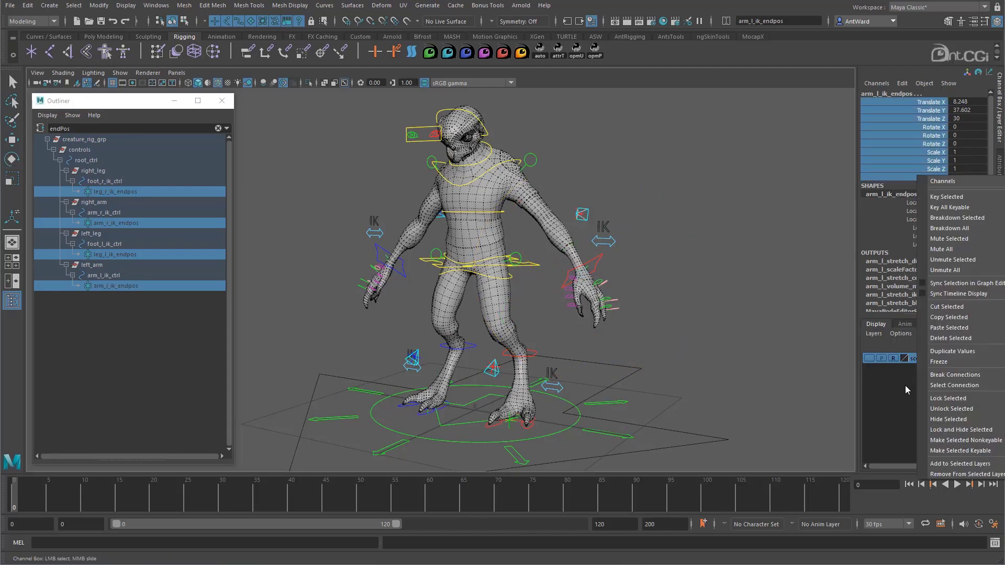
{"action": "left_click", "coordinate": [928, 426]}
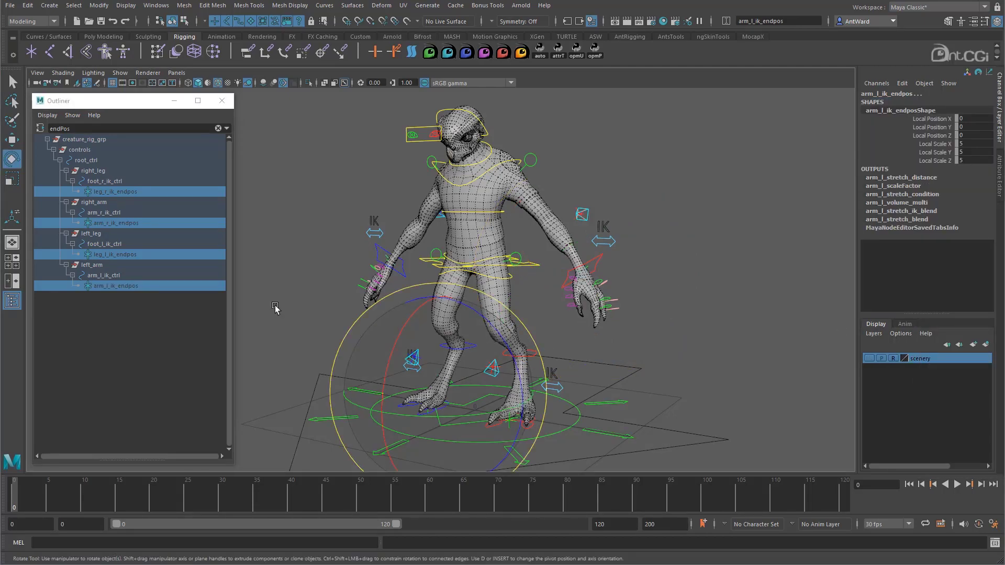
{"action": "left_click", "coordinate": [152, 224]}
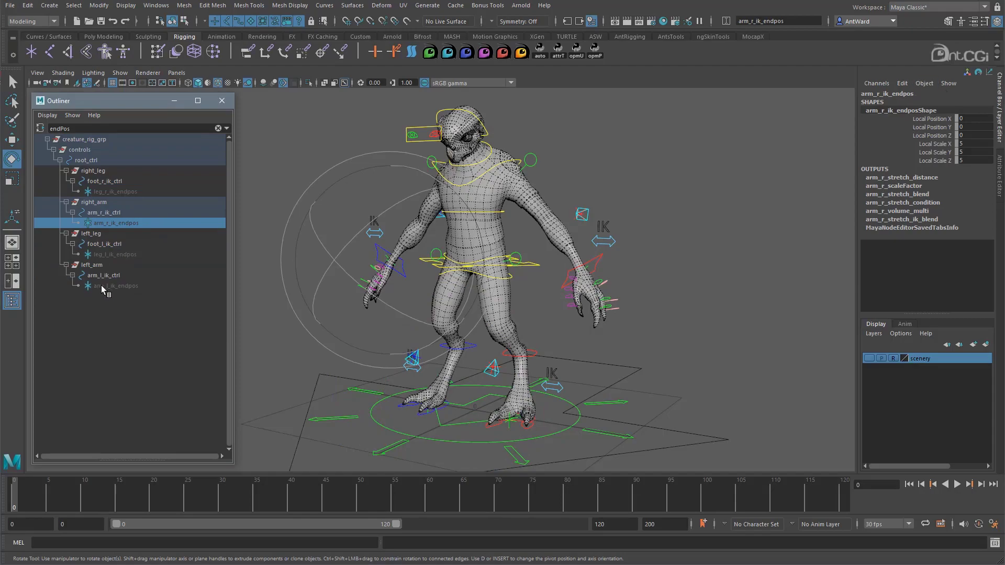
{"action": "left_click", "coordinate": [110, 276]}
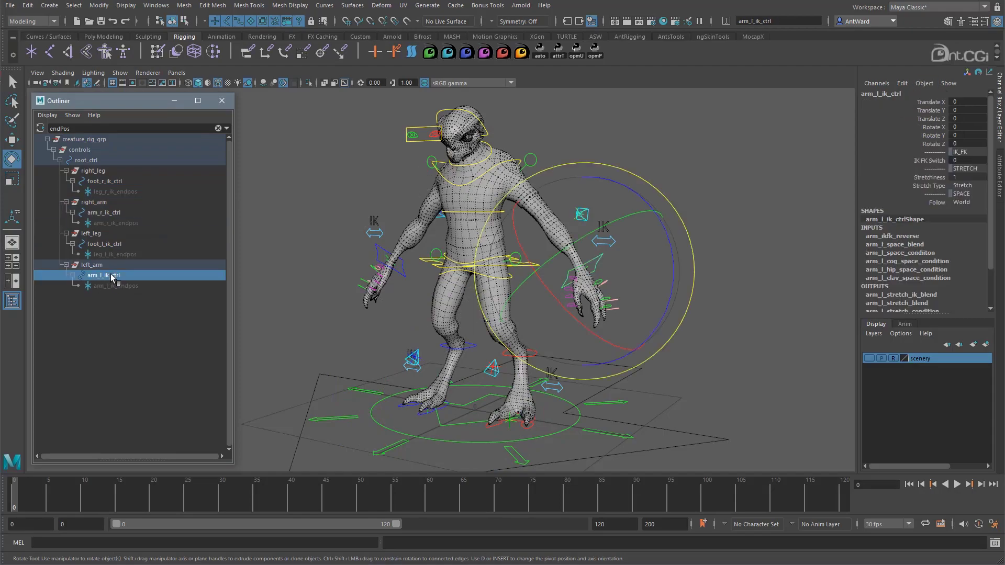
Step: Replace the Outliner filter with ikHandle and expand the full creature_rig_grp hierarchy
{"action": "left_click", "coordinate": [218, 128]}
{"action": "scroll", "coordinate": [162, 364], "scroll_direction": "down", "scroll_amount": 10}
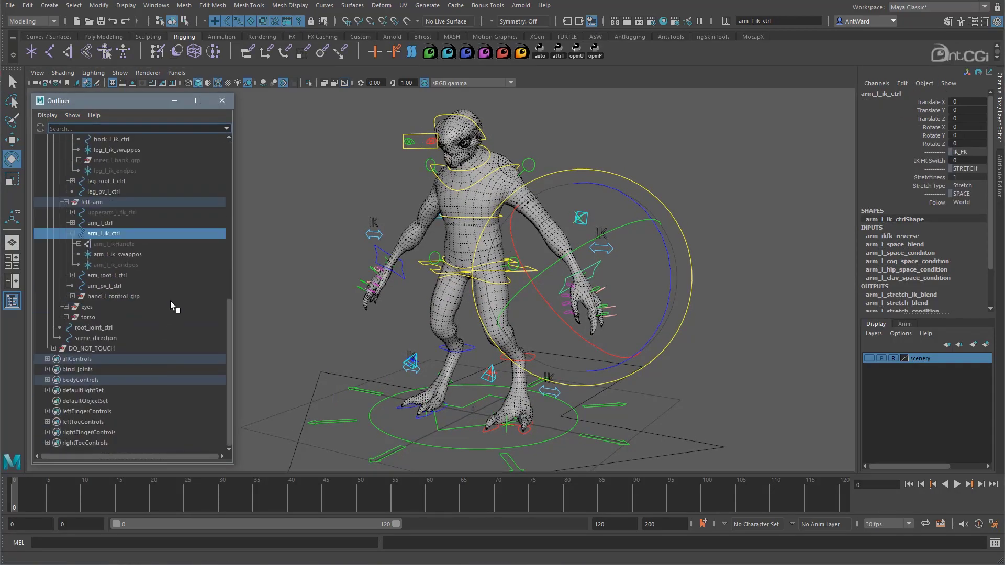
{"action": "left_click", "coordinate": [126, 244]}
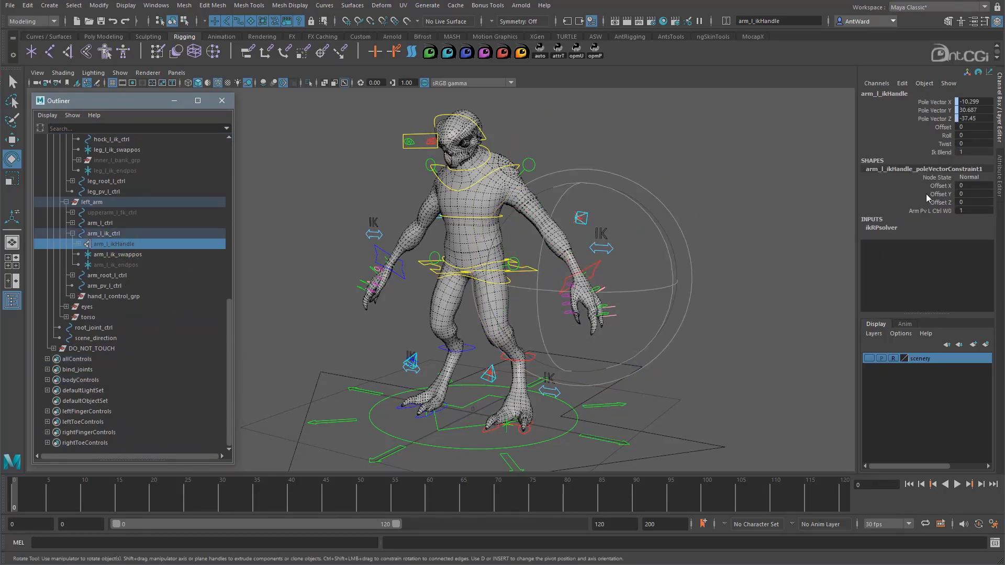
{"action": "left_click", "coordinate": [78, 242]}
{"action": "double_click", "coordinate": [126, 244]}
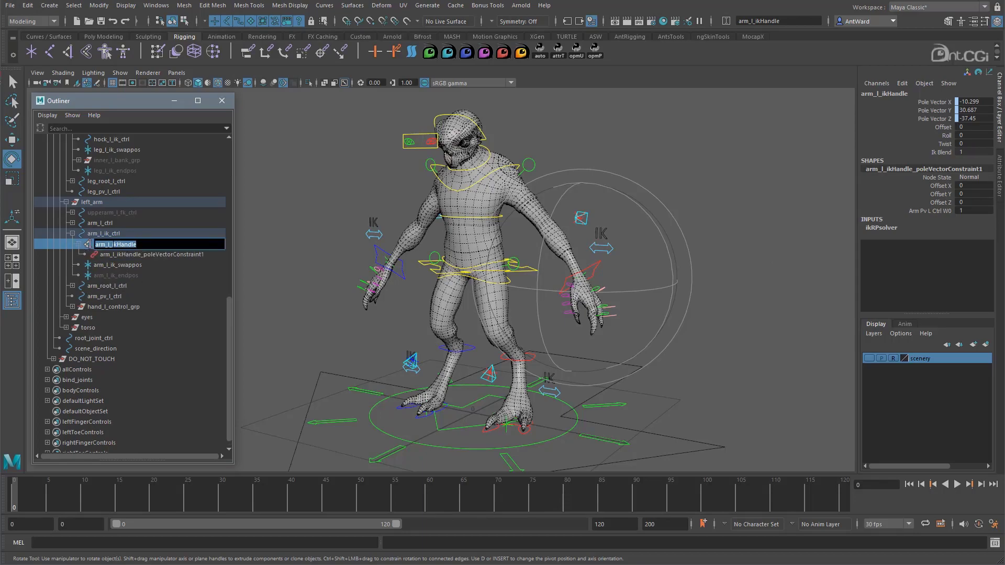
{"action": "left_click", "coordinate": [107, 128]}
{"action": "type", "text": "ikHandle"}
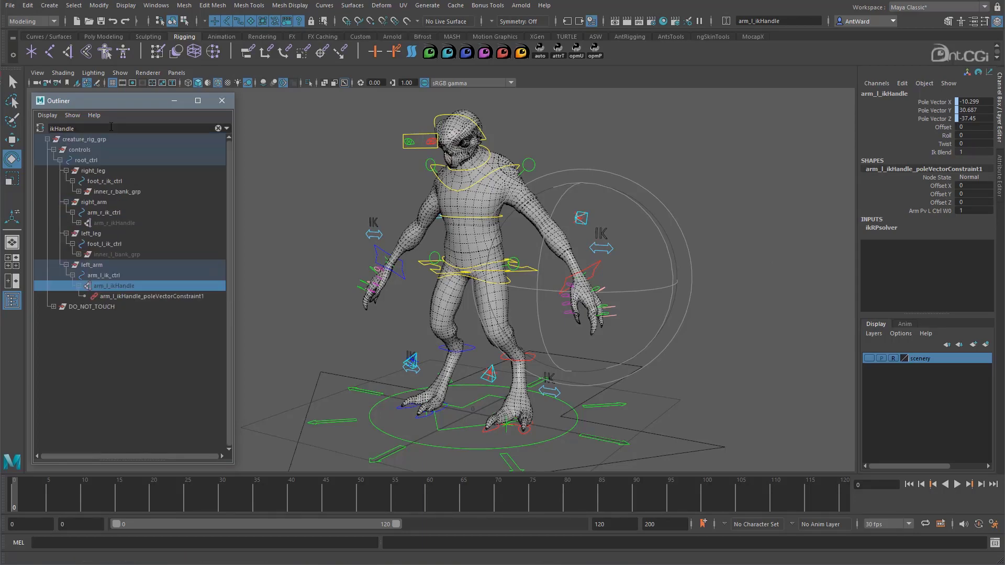
{"action": "left_click", "coordinate": [47, 139]}
{"action": "left_click", "coordinate": [48, 139], "text": "shift"}
Step: Lock and hide the pole vector, offset, roll, twist and IK blend channels of every arm, leg and toe ikHandle outside DO_NOT_TOUCH
{"action": "left_click", "coordinate": [173, 255]}
{"action": "left_click", "coordinate": [166, 266], "text": "ctrl"}
{"action": "left_click", "coordinate": [169, 276], "text": "ctrl"}
{"action": "left_click", "coordinate": [171, 287], "text": "ctrl"}
{"action": "left_click", "coordinate": [175, 308], "text": "ctrl"}
{"action": "left_click", "coordinate": [178, 318], "text": "ctrl"}
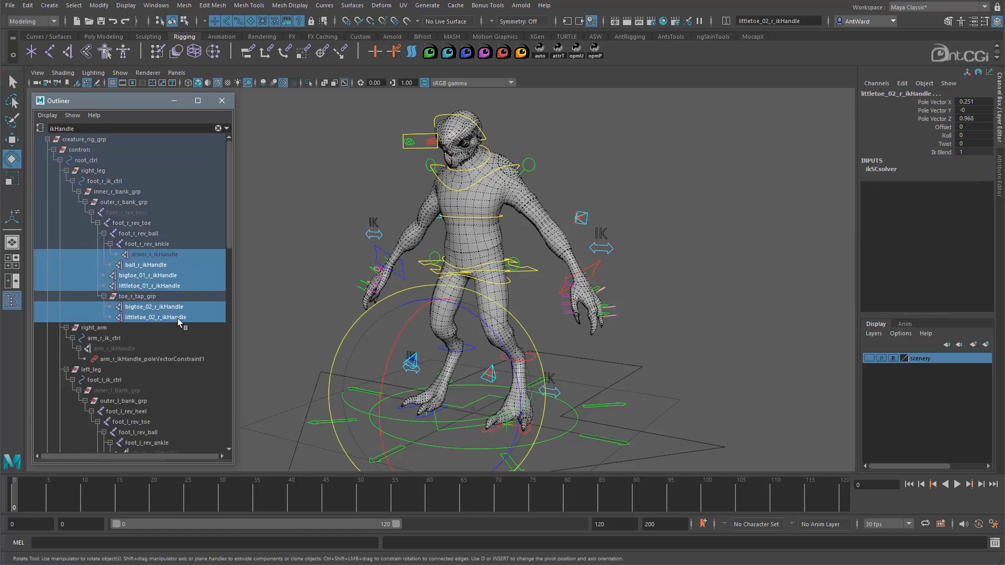
{"action": "scroll", "coordinate": [175, 314], "scroll_direction": "down", "scroll_amount": 2}
{"action": "left_click", "coordinate": [118, 264], "text": "ctrl"}
{"action": "left_click_drag", "start_coordinate": [162, 288], "coordinate": [175, 349], "text": "ctrl"}
{"action": "scroll", "coordinate": [170, 343], "scroll_direction": "down", "scroll_amount": 2}
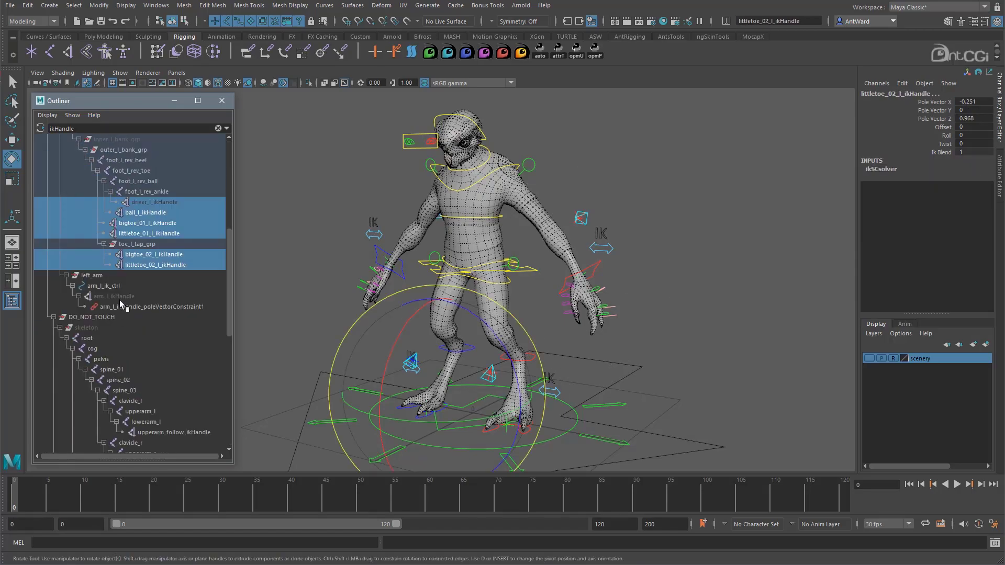
{"action": "left_click", "coordinate": [119, 298], "text": "ctrl"}
{"action": "left_click", "coordinate": [53, 317]}
{"action": "left_click_drag", "start_coordinate": [945, 103], "coordinate": [864, 153]}
{"action": "right_click", "coordinate": [862, 153]}
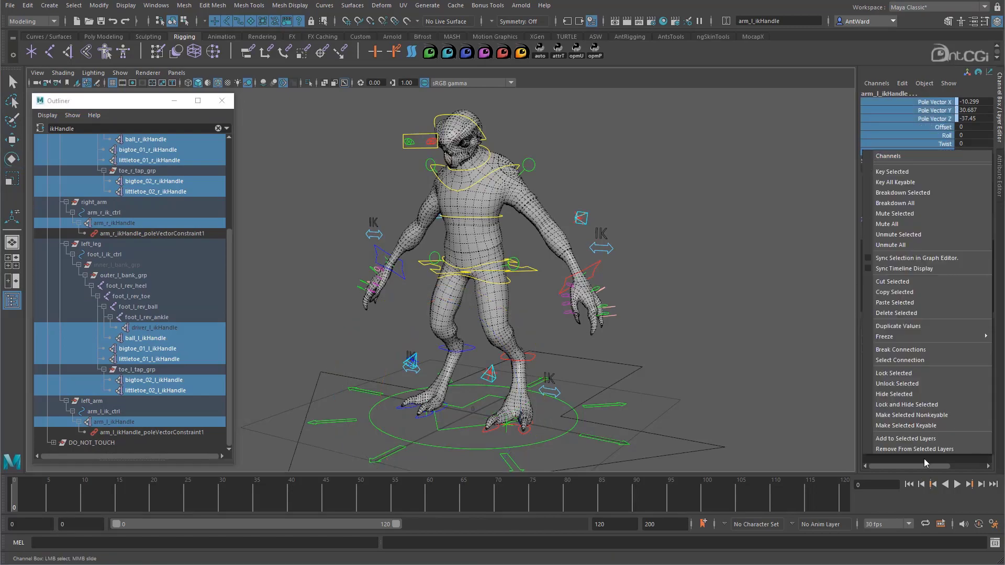
{"action": "left_click", "coordinate": [911, 405]}
{"action": "key", "text": "e"}
{"action": "left_click_drag", "start_coordinate": [659, 344], "coordinate": [644, 377], "text": "alt"}
{"action": "left_click", "coordinate": [610, 414]}
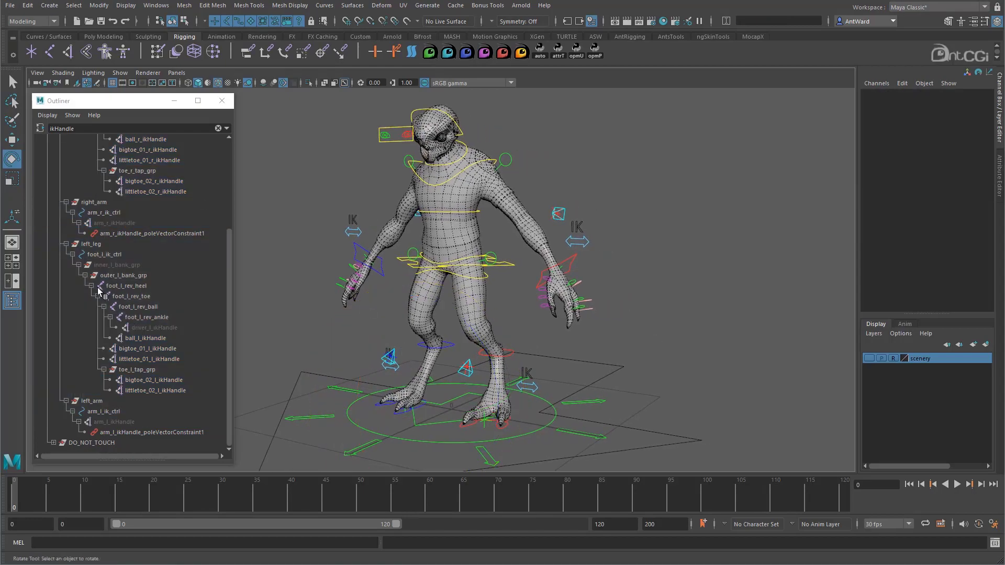
Step: Clear the ikHandle filter and collapse creature_rig_grp in the Outliner
{"action": "scroll", "coordinate": [143, 265], "scroll_direction": "up", "scroll_amount": 3}
{"action": "left_click", "coordinate": [218, 128]}
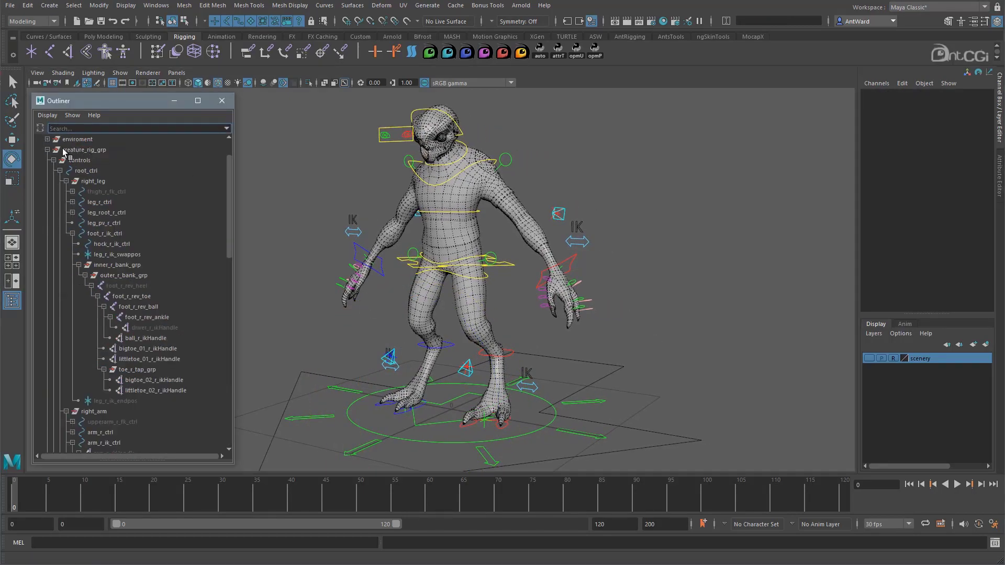
{"action": "left_click", "coordinate": [48, 150]}
Step: Test the rig by moving controls in the viewport, and undo each move
{"action": "left_click_drag", "start_coordinate": [639, 379], "coordinate": [532, 419], "text": "alt"}
{"action": "left_click", "coordinate": [533, 435]}
{"action": "key", "text": "w"}
{"action": "key", "text": "ctrl+z"}
{"action": "left_click", "coordinate": [534, 280]}
{"action": "left_click_drag", "start_coordinate": [479, 272], "coordinate": [486, 293]}
{"action": "key", "text": "ctrl+z"}
Step: Select arm_l_ik_ctrl and the arm_l_ctrl switch control in turn to check their remaining channels
{"action": "left_click", "coordinate": [592, 406]}
{"action": "left_click_drag", "start_coordinate": [592, 406], "coordinate": [590, 401], "text": "alt"}
{"action": "left_click", "coordinate": [589, 258]}
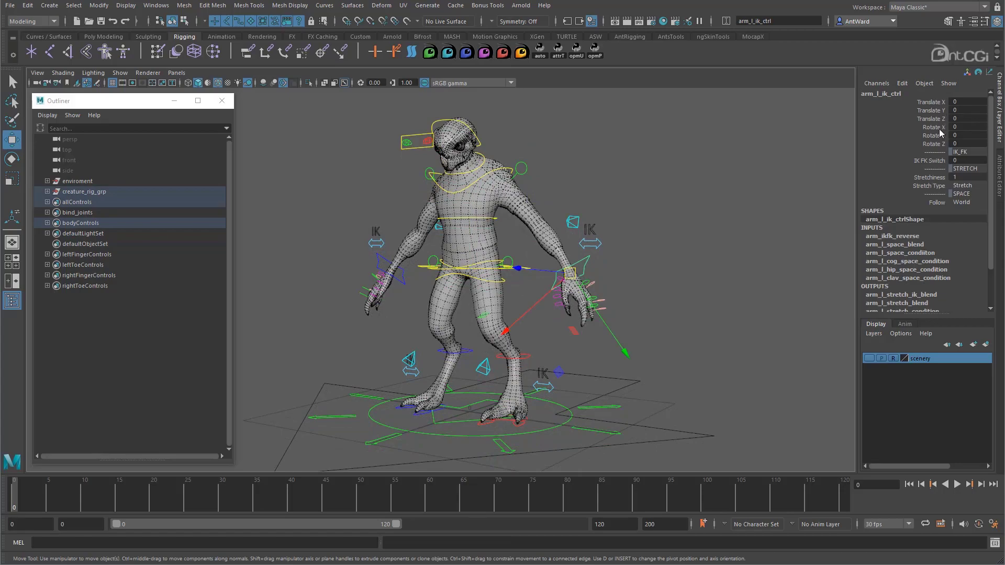
{"action": "left_click", "coordinate": [602, 244]}
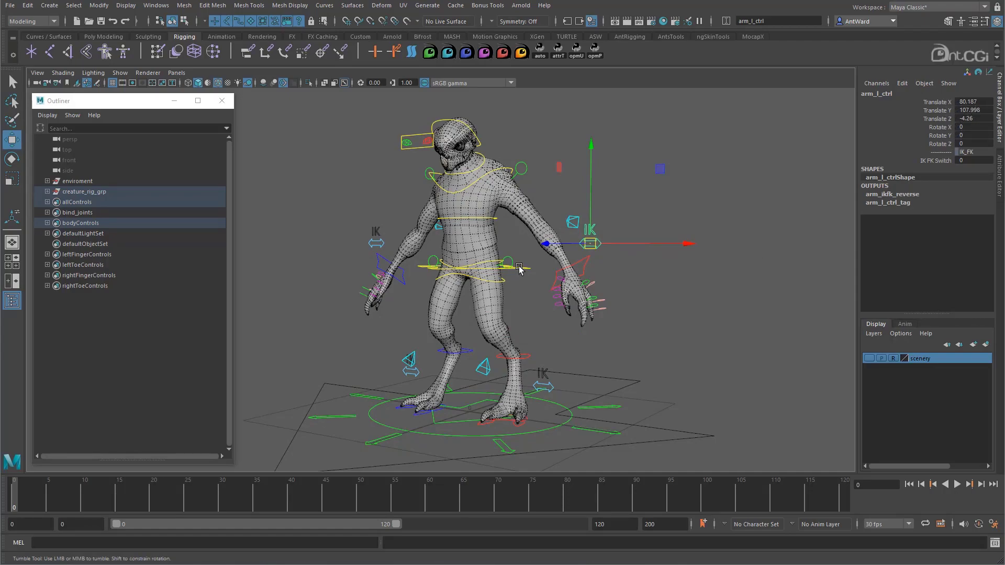
Step: Test the left arm by moving arm_l_ik_ctrl, and undo the move
{"action": "left_click_drag", "start_coordinate": [519, 268], "coordinate": [576, 265], "text": "alt"}
{"action": "left_click", "coordinate": [607, 270]}
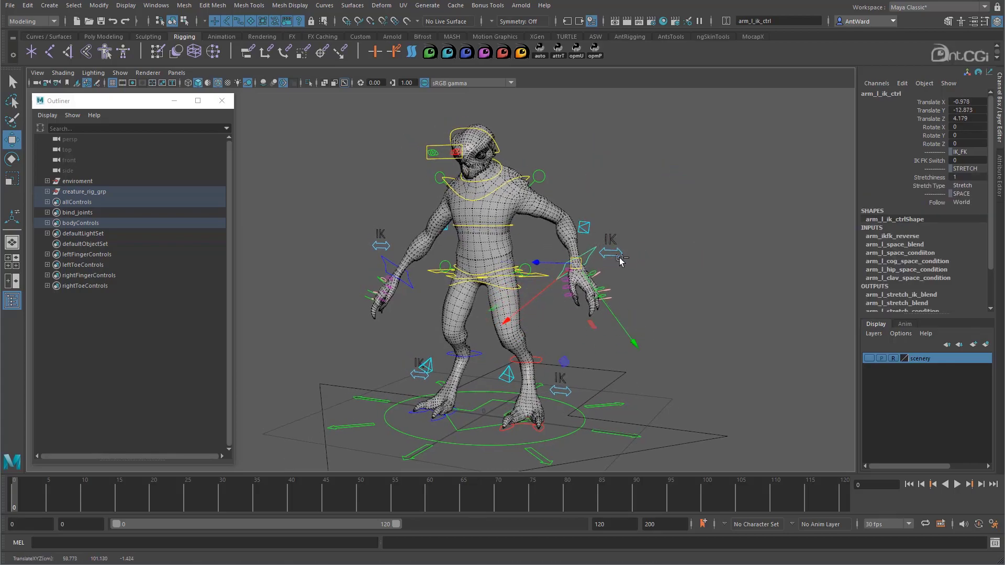
{"action": "key", "text": "ctrl+z"}
Step: Set the Skeleton attribute on root_ctrl to Show
{"action": "left_click", "coordinate": [618, 406]}
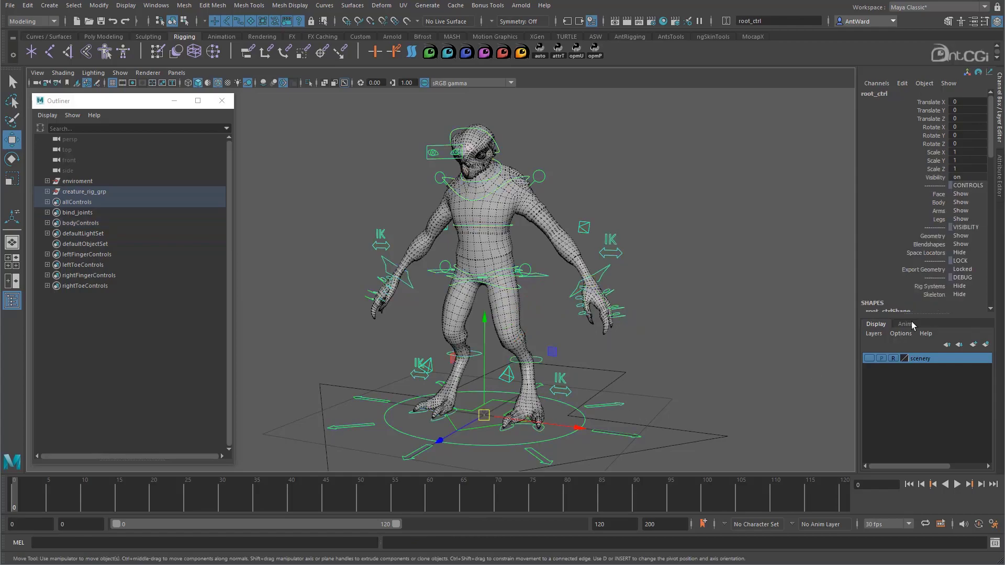
{"action": "left_click", "coordinate": [934, 298]}
{"action": "middle_click_drag", "start_coordinate": [562, 307], "coordinate": [578, 306]}
Step: Point constrain the arm_l_ctrl switch control to the left hand joint with Maintain offset on and all axes constrained
{"action": "middle_click_drag", "start_coordinate": [513, 282], "coordinate": [413, 284], "text": "alt"}
{"action": "right_click_drag", "start_coordinate": [444, 281], "coordinate": [687, 281], "text": "alt"}
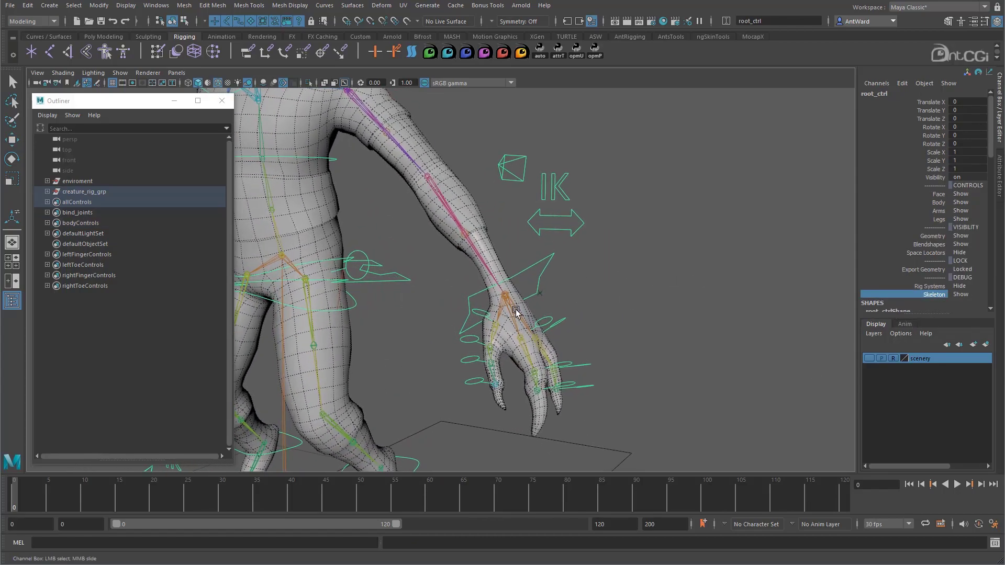
{"action": "left_click", "coordinate": [578, 233]}
{"action": "key", "text": "w"}
{"action": "key", "text": "space"}
{"action": "left_click", "coordinate": [601, 271]}
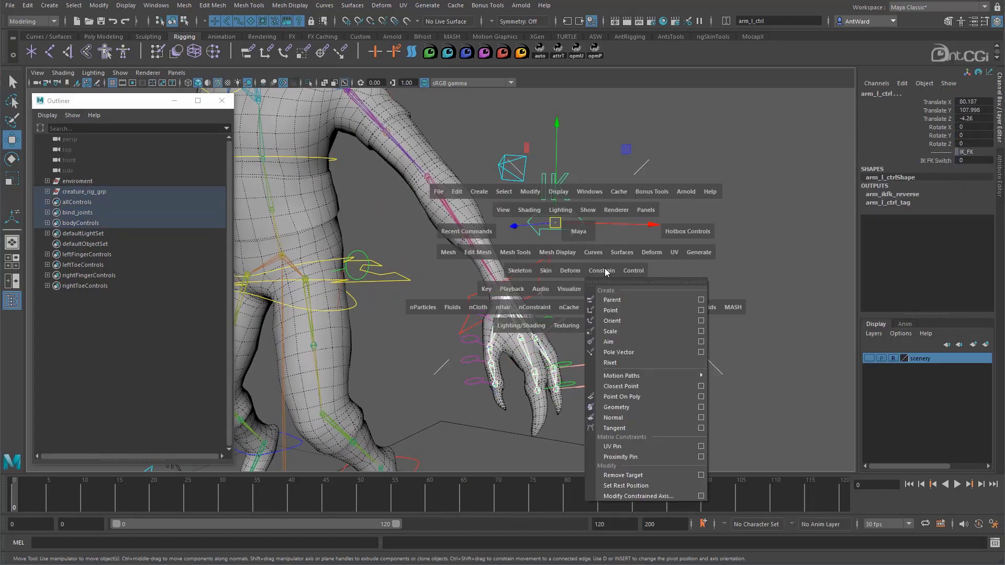
{"action": "left_click", "coordinate": [700, 312]}
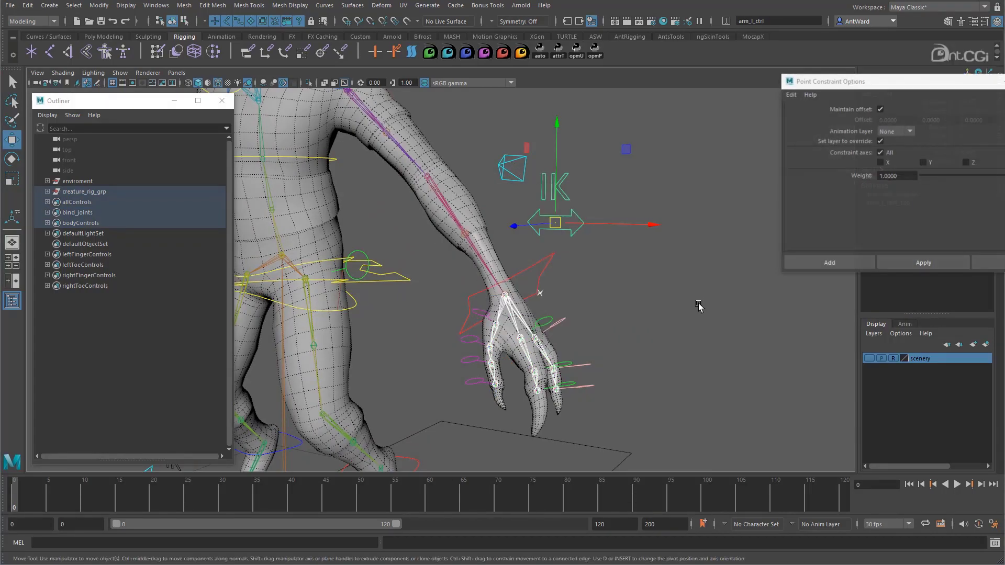
{"action": "left_click_drag", "start_coordinate": [888, 80], "coordinate": [702, 116]}
{"action": "left_click", "coordinate": [640, 297]}
{"action": "scroll", "coordinate": [629, 298], "scroll_direction": "up", "scroll_amount": 3}
{"action": "scroll", "coordinate": [630, 298], "scroll_direction": "down", "scroll_amount": 4}
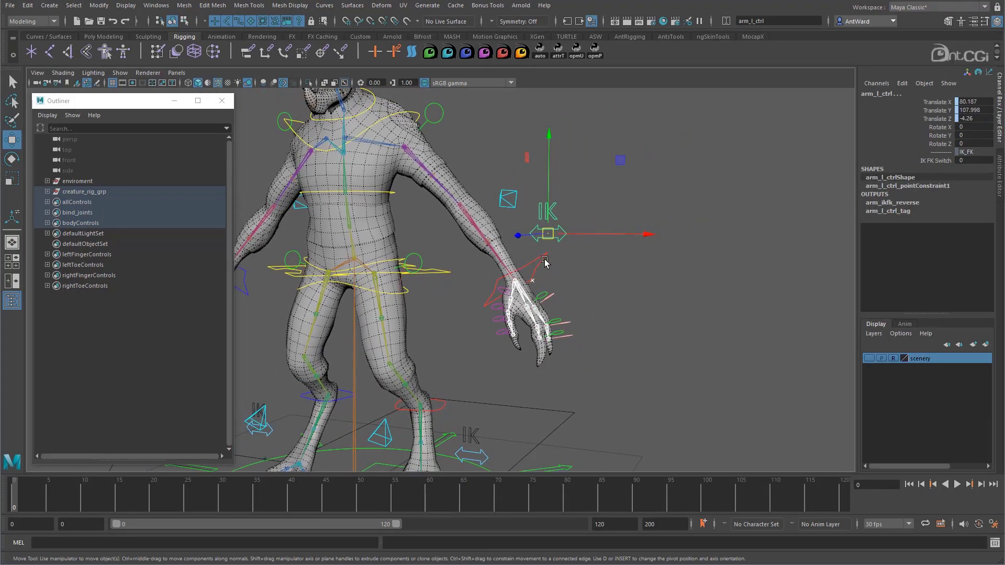
Step: Test the constrained arm switch by moving arm_l_ik_ctrl outward, and undo the move
{"action": "left_click", "coordinate": [545, 259]}
{"action": "scroll", "coordinate": [555, 273], "scroll_direction": "down", "scroll_amount": 3}
{"action": "left_click_drag", "start_coordinate": [500, 281], "coordinate": [576, 223]}
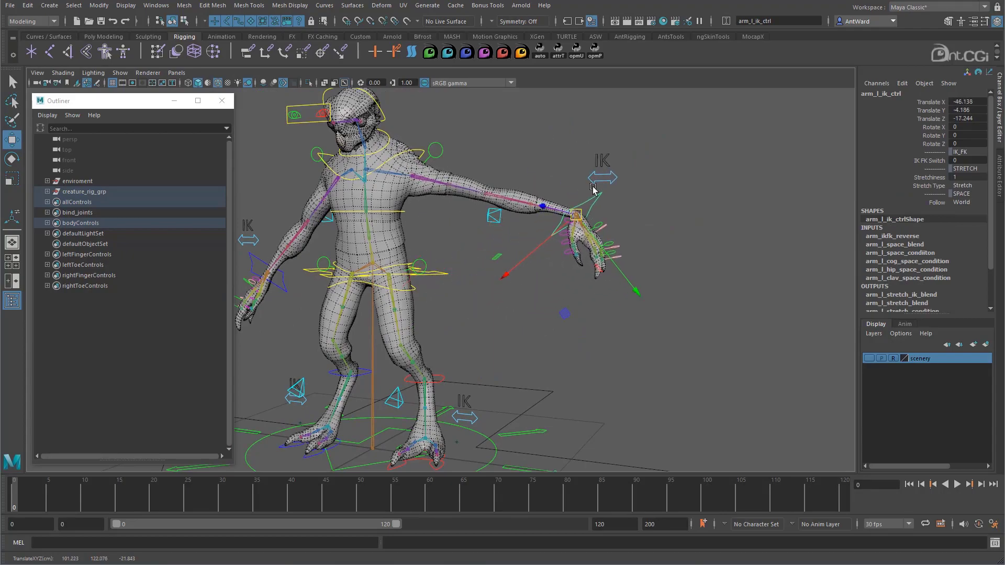
{"action": "key", "text": "ctrl+z"}
Step: Point constrain the arm_r_ctrl switch control to the right hand joint with the same options
{"action": "left_click_drag", "start_coordinate": [454, 283], "coordinate": [677, 293], "text": "alt"}
{"action": "scroll", "coordinate": [677, 293], "scroll_direction": "up", "scroll_amount": 6}
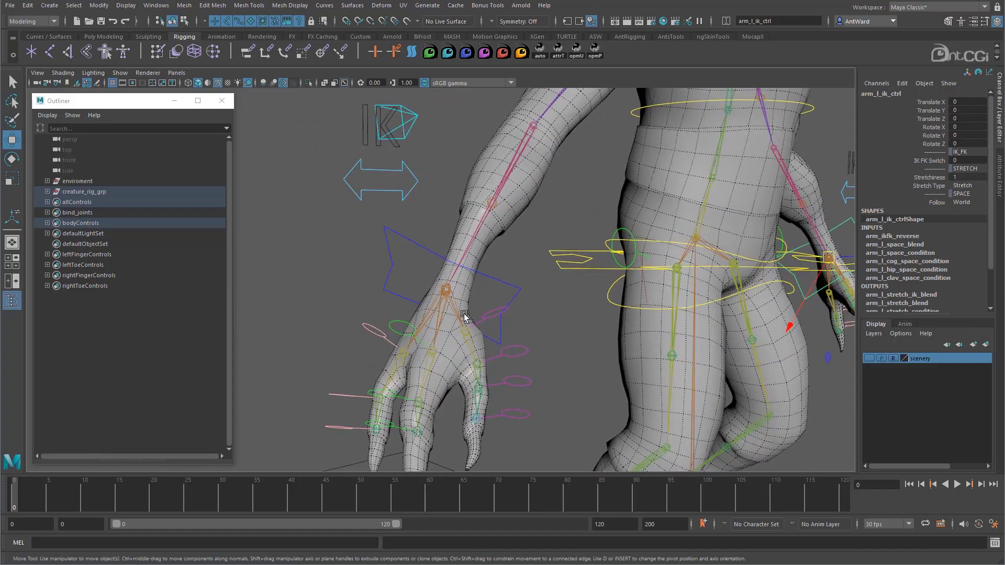
{"action": "left_click", "coordinate": [439, 313]}
{"action": "left_click", "coordinate": [363, 191]}
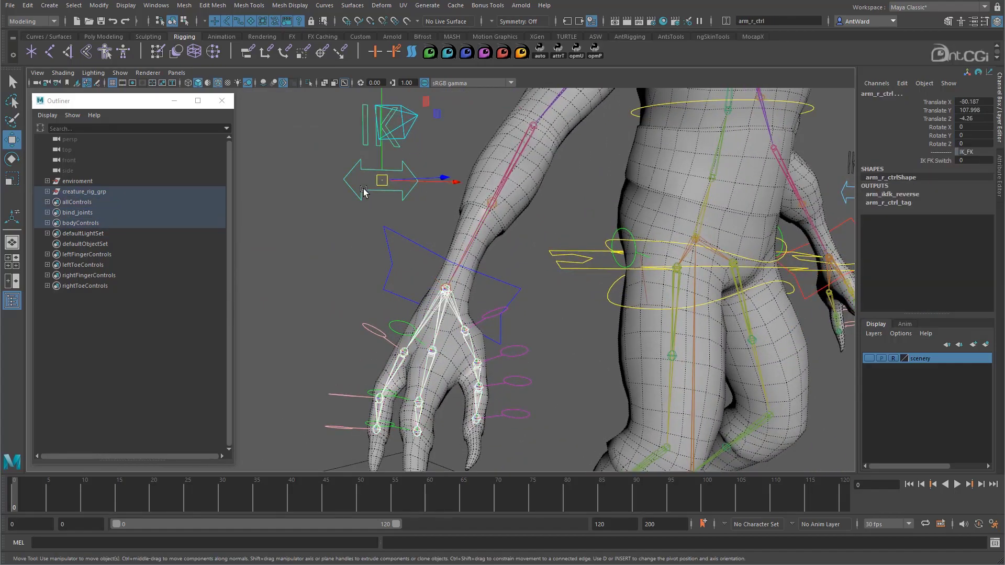
{"action": "key", "text": "g"}
Step: Point constrain the leg_r_ctrl switch control to the right foot joint with the same options
{"action": "scroll", "coordinate": [504, 370], "scroll_direction": "down", "scroll_amount": 5}
{"action": "middle_click_drag", "start_coordinate": [504, 370], "coordinate": [427, 215], "text": "alt"}
{"action": "scroll", "coordinate": [526, 378], "scroll_direction": "up", "scroll_amount": 5}
{"action": "left_click", "coordinate": [501, 404]}
{"action": "left_click", "coordinate": [405, 379], "text": "shift"}
{"action": "key", "text": "g"}
Step: Point constrain the leg_l_ctrl switch control to the left foot joint with the same options
{"action": "left_click_drag", "start_coordinate": [659, 356], "coordinate": [538, 335], "text": "alt"}
{"action": "left_click", "coordinate": [474, 322]}
{"action": "left_click", "coordinate": [560, 291], "text": "shift"}
{"action": "key", "text": "g"}
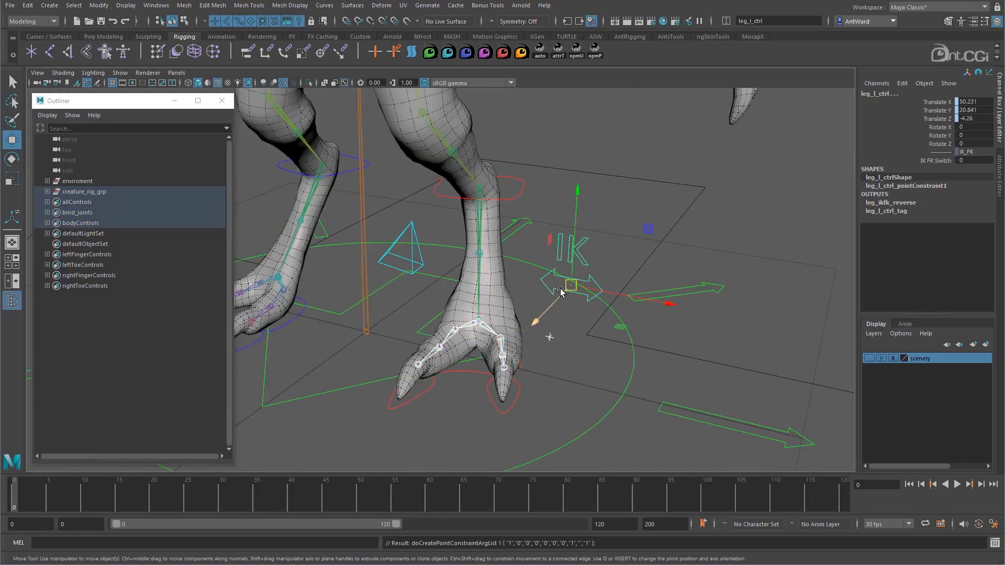
Step: Lock and hide the Translate and Rotate channels of all four arm and leg switch controls
{"action": "left_click", "coordinate": [592, 314]}
{"action": "left_click", "coordinate": [562, 292]}
{"action": "scroll", "coordinate": [612, 318], "scroll_direction": "down", "scroll_amount": 2}
{"action": "scroll", "coordinate": [612, 318], "scroll_direction": "down", "scroll_amount": 4}
{"action": "left_click", "coordinate": [386, 330]}
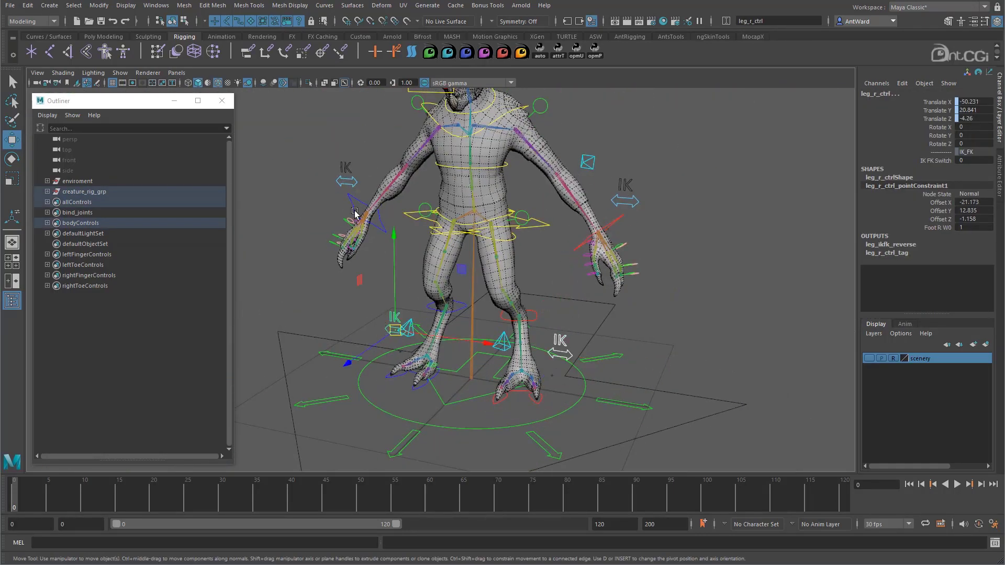
{"action": "left_click", "coordinate": [356, 187]}
{"action": "left_click", "coordinate": [614, 201]}
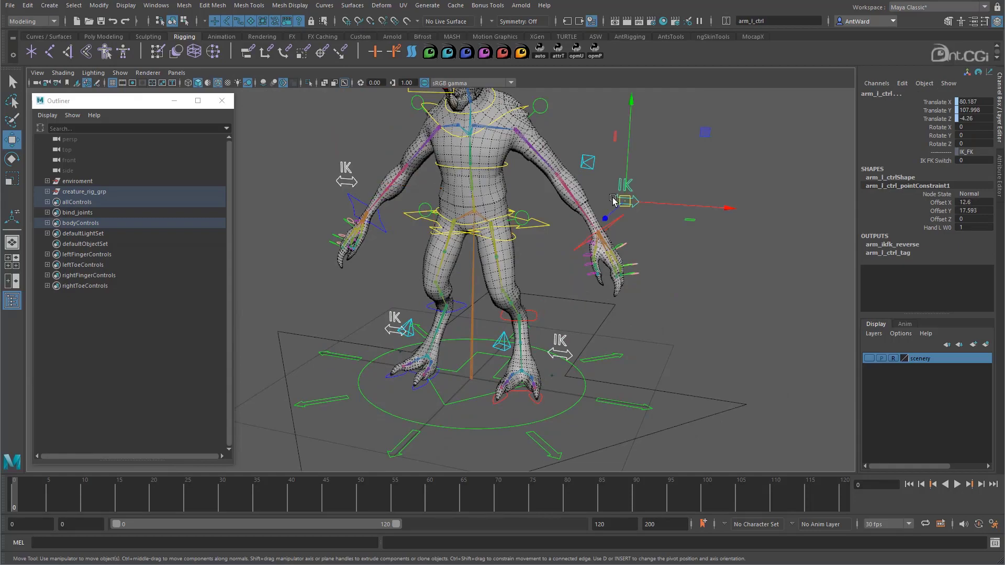
{"action": "left_click_drag", "start_coordinate": [928, 103], "coordinate": [930, 147]}
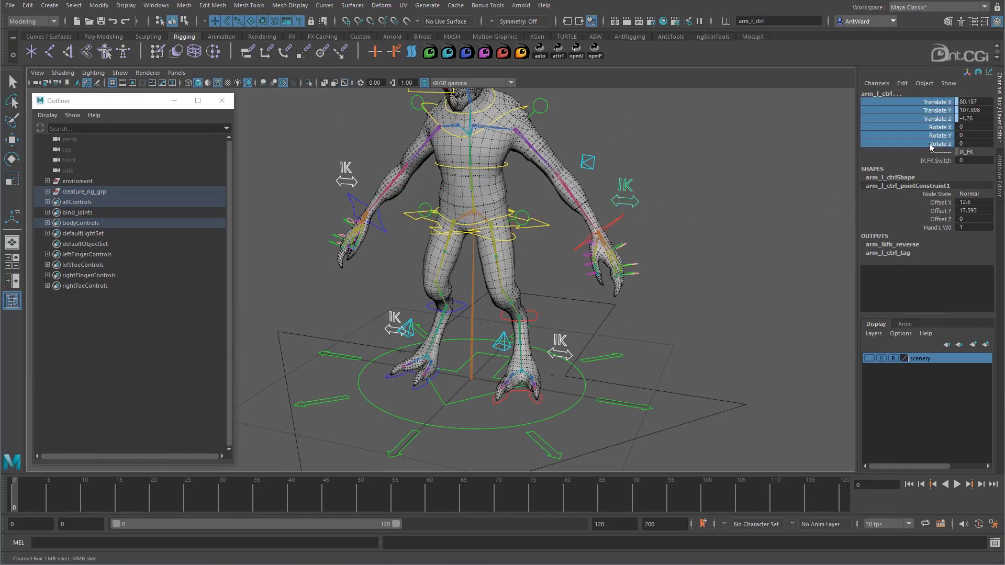
{"action": "right_click", "coordinate": [865, 137]}
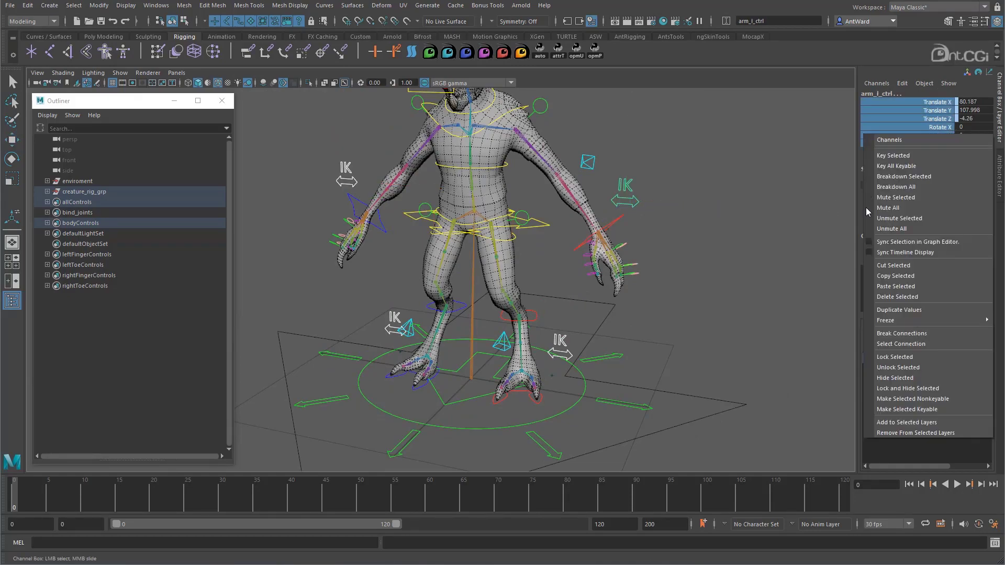
{"action": "left_click", "coordinate": [884, 389]}
Step: Select arm_l_ctrl to check which channels remain on the switch control
{"action": "left_click_drag", "start_coordinate": [554, 261], "coordinate": [543, 255], "text": "alt"}
{"action": "right_click_drag", "start_coordinate": [543, 255], "coordinate": [529, 230], "text": "alt"}
{"action": "middle_click_drag", "start_coordinate": [529, 231], "coordinate": [572, 249], "text": "alt"}
{"action": "left_click", "coordinate": [615, 232]}
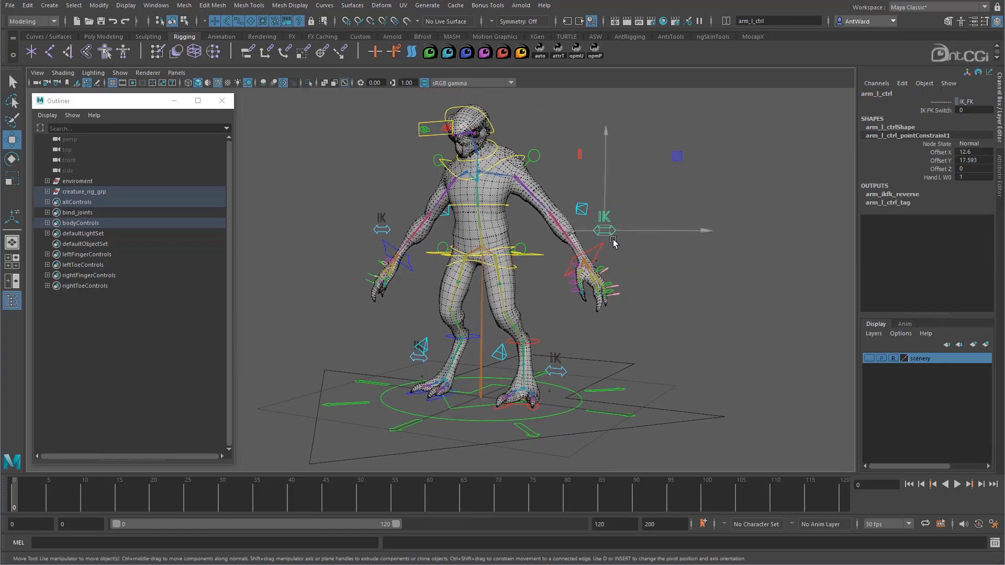
{"action": "left_click_drag", "start_coordinate": [611, 221], "coordinate": [636, 237]}
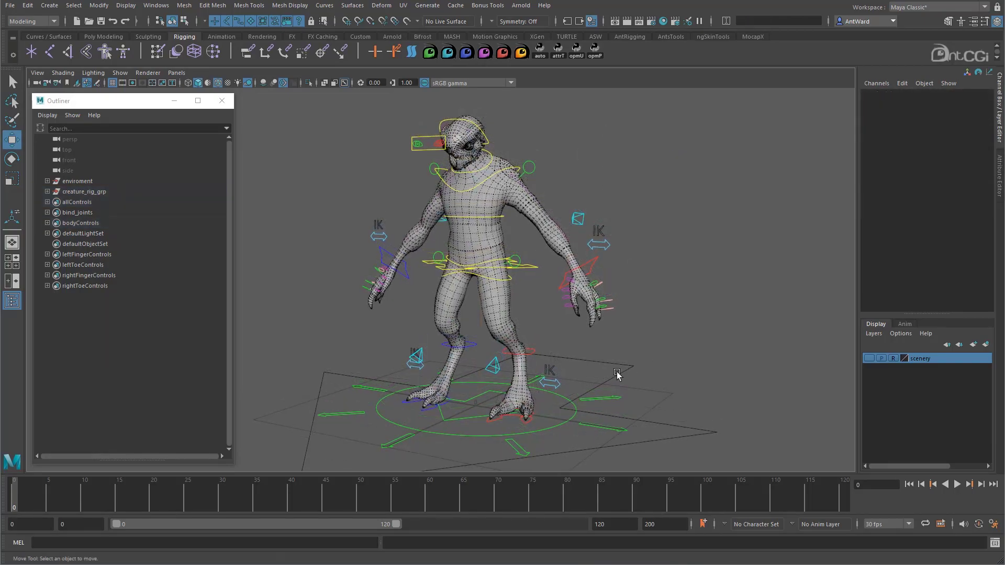
Step: Select all members of the allControls set and create a character set named Creature_Char from them
{"action": "left_click", "coordinate": [607, 400]}
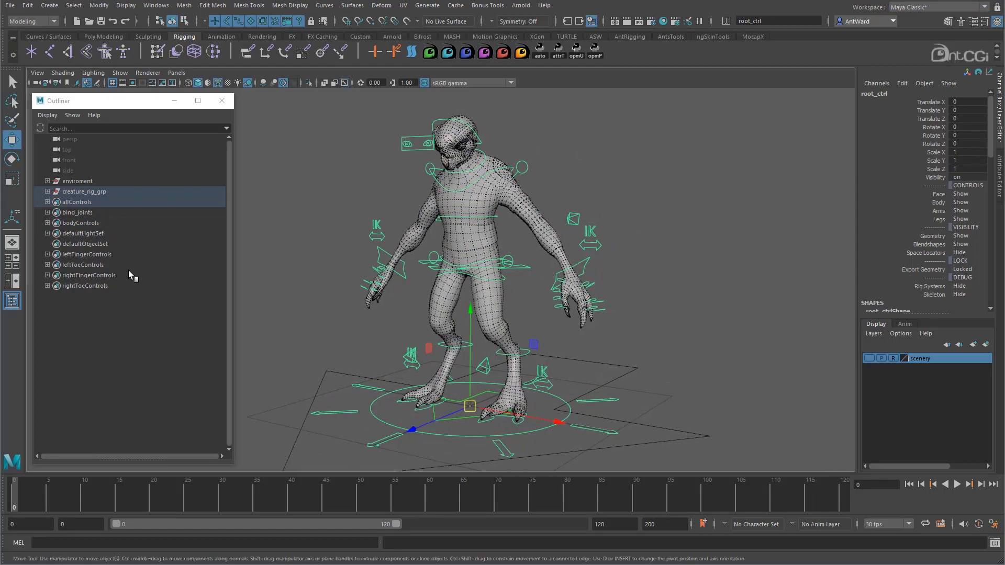
{"action": "left_click", "coordinate": [81, 204]}
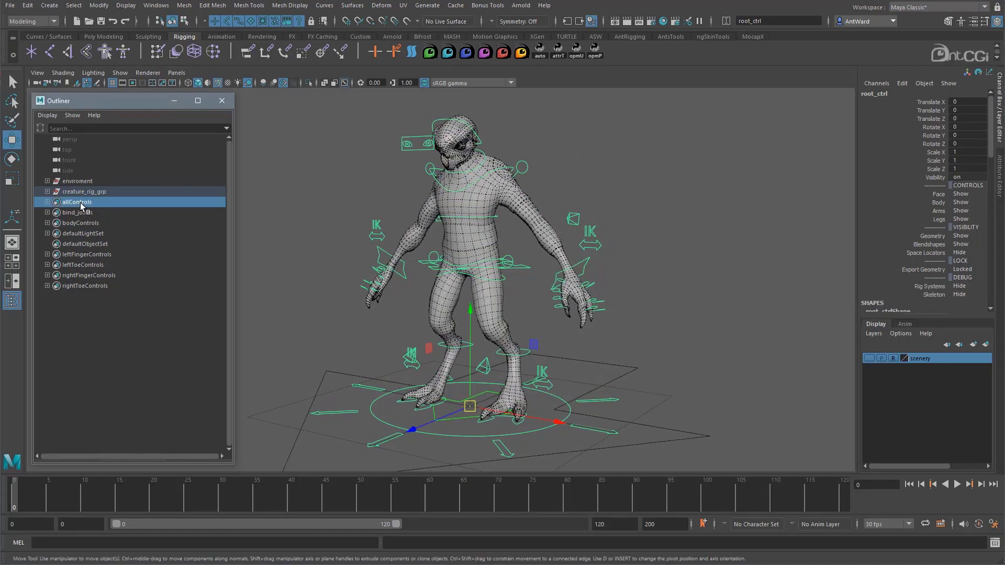
{"action": "right_click", "coordinate": [80, 204]}
{"action": "left_click", "coordinate": [111, 211]}
{"action": "left_click_drag", "start_coordinate": [561, 277], "coordinate": [559, 275], "text": "alt"}
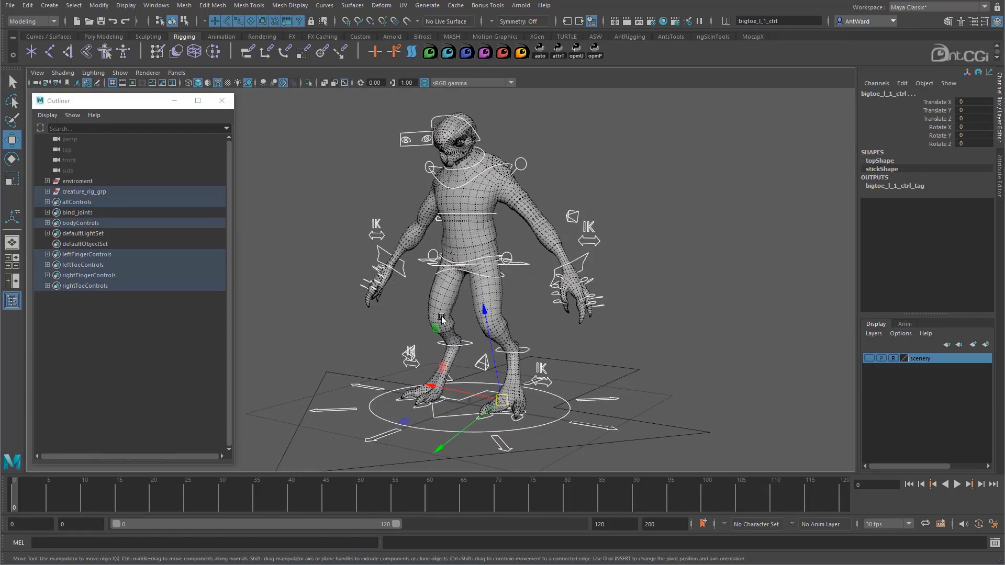
{"action": "key", "text": "space"}
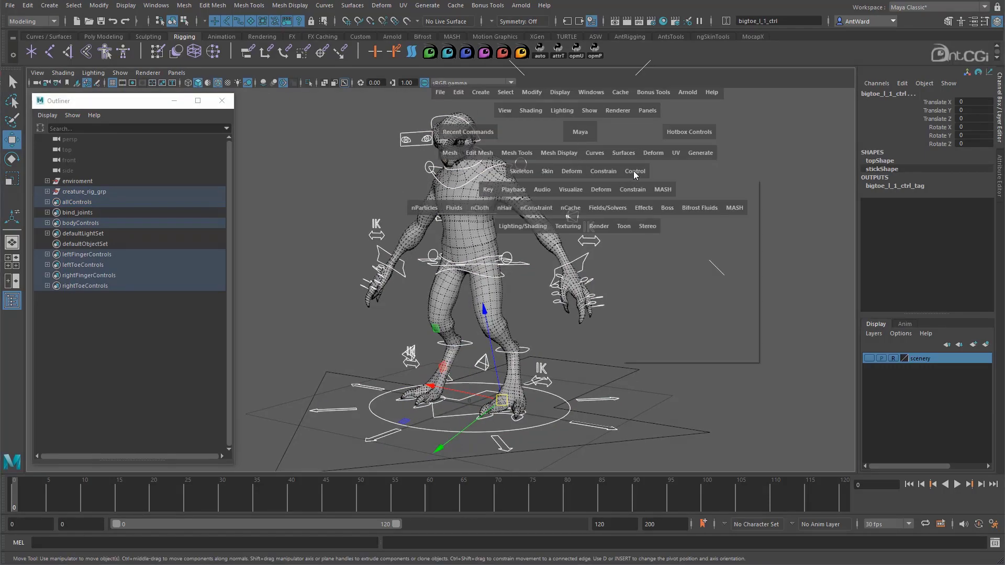
{"action": "left_click", "coordinate": [634, 171]}
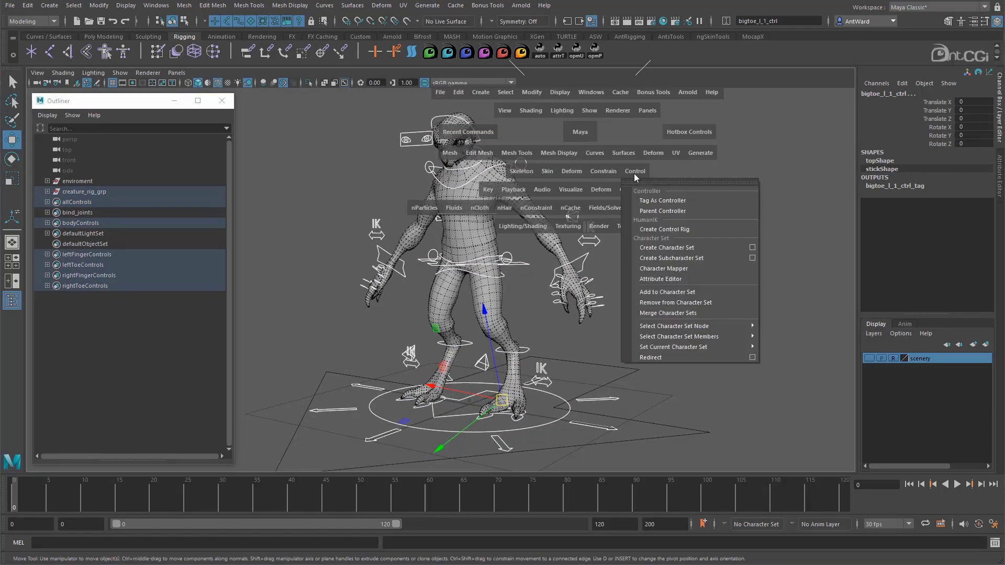
{"action": "left_click", "coordinate": [752, 248]}
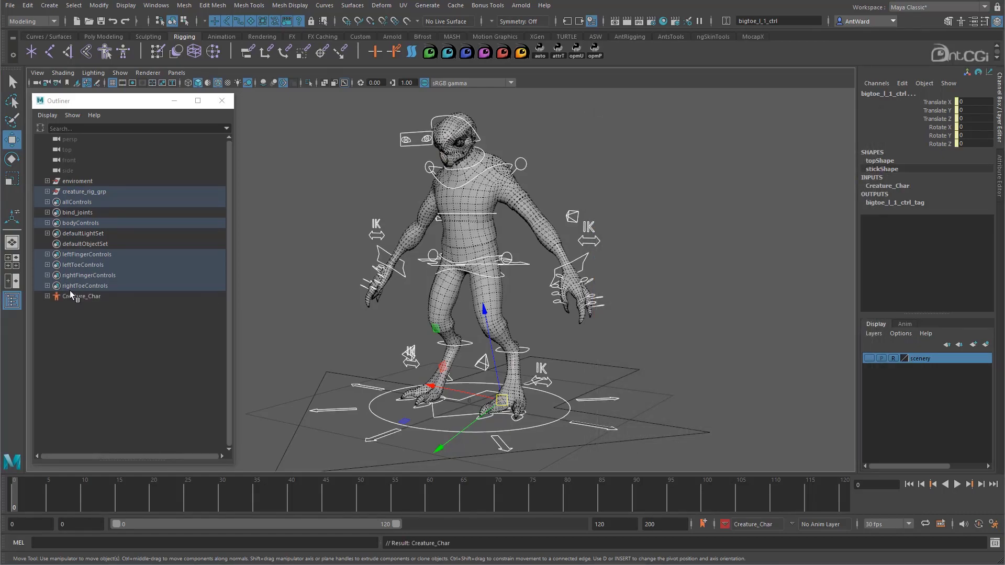
Step: Examine the channels contained in the Creature_Char character set, and narrow the Outliner window
{"action": "left_click", "coordinate": [74, 296]}
{"action": "left_click", "coordinate": [45, 297]}
{"action": "scroll", "coordinate": [134, 331], "scroll_direction": "down", "scroll_amount": 15}
{"action": "scroll", "coordinate": [139, 338], "scroll_direction": "down", "scroll_amount": 8}
{"action": "left_click_drag", "start_coordinate": [228, 194], "coordinate": [237, 138]}
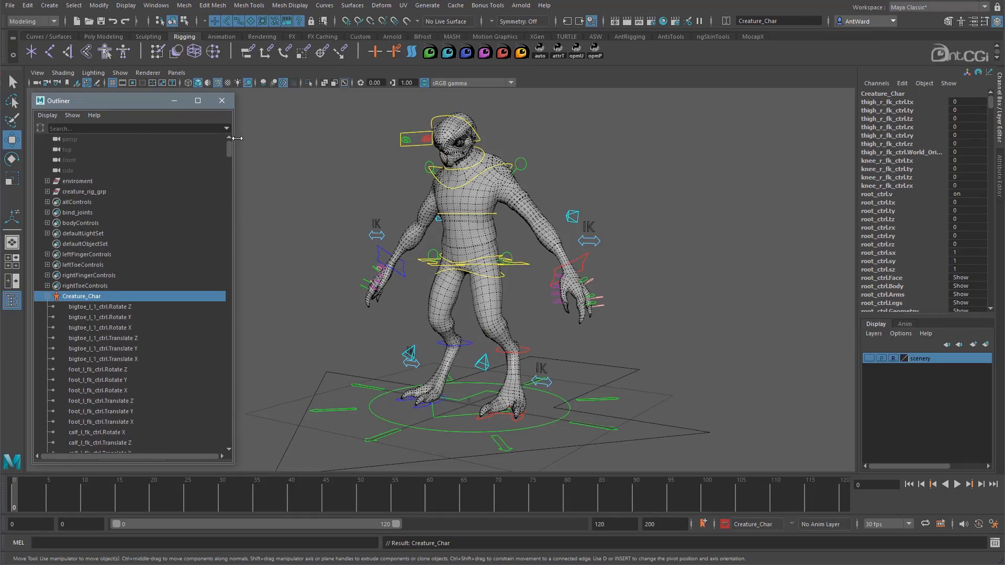
{"action": "left_click", "coordinate": [49, 297]}
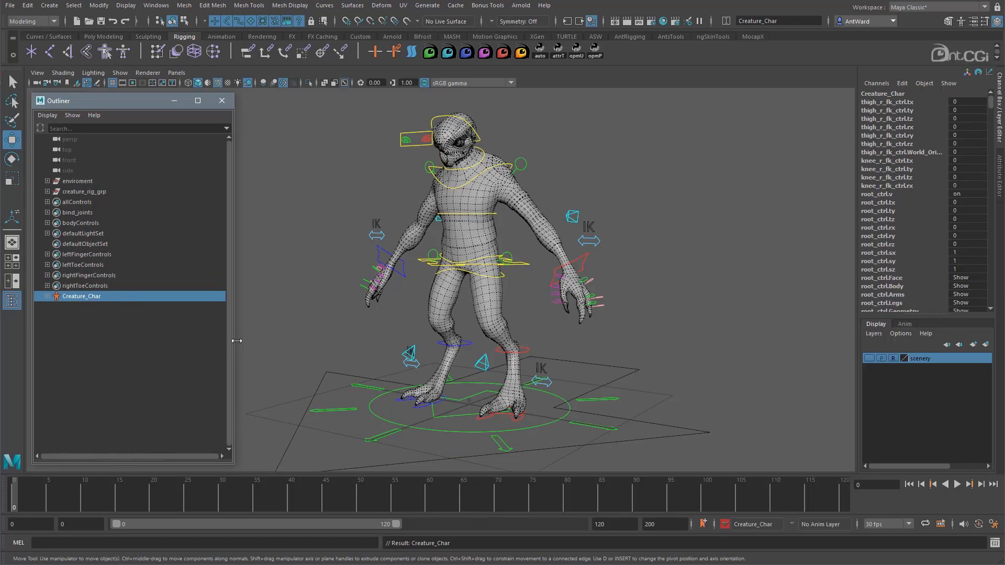
{"action": "left_click_drag", "start_coordinate": [233, 340], "coordinate": [171, 340]}
{"action": "middle_click_drag", "start_coordinate": [693, 224], "coordinate": [673, 227], "text": "alt"}
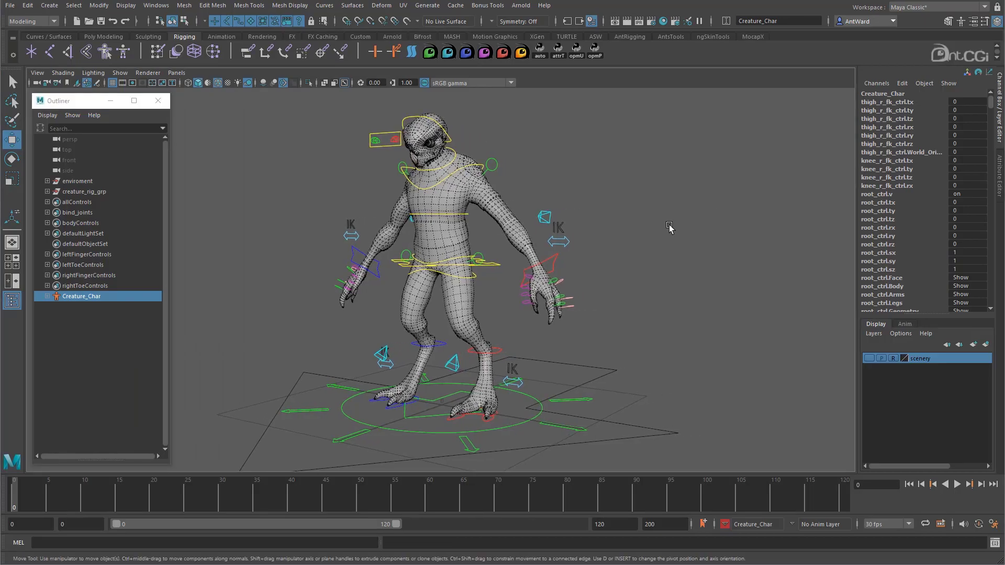
Step: Test the Foot Roll attribute of foot_l_ik_ctrl with a negative value, and undo the change
{"action": "left_click", "coordinate": [630, 249]}
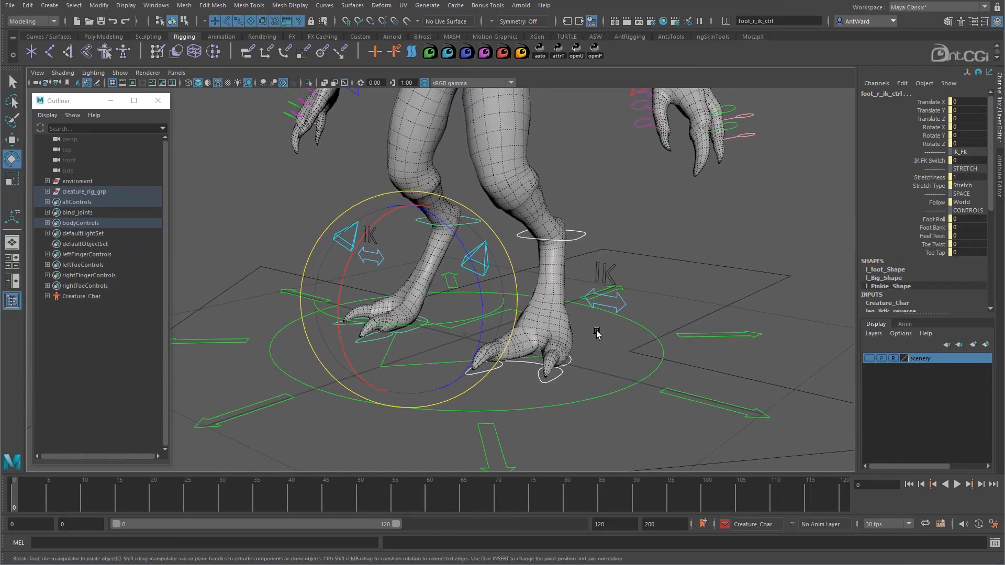
{"action": "left_click_drag", "start_coordinate": [597, 333], "coordinate": [568, 373], "text": "alt"}
{"action": "left_click", "coordinate": [651, 332]}
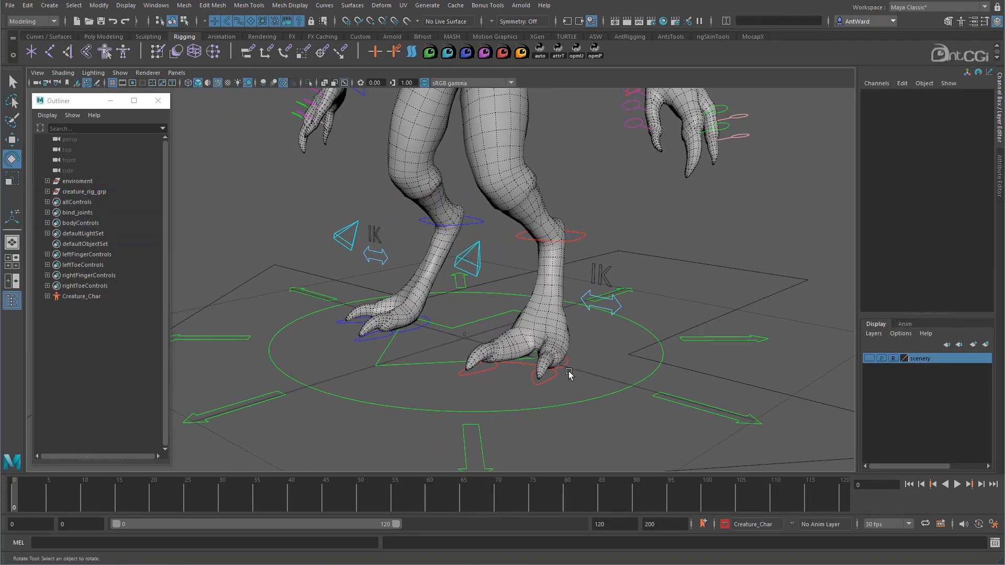
{"action": "left_click", "coordinate": [558, 374]}
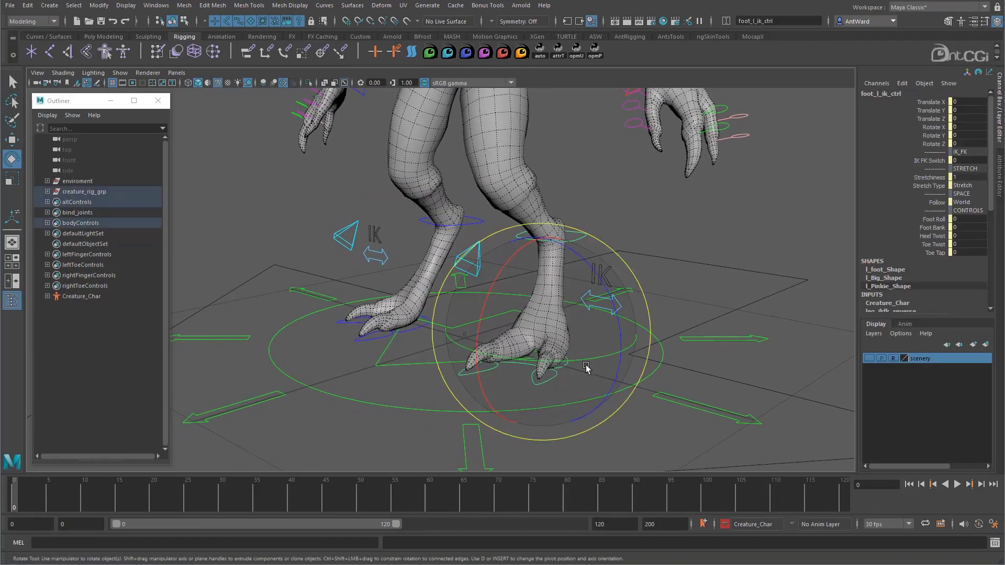
{"action": "left_click", "coordinate": [933, 219]}
{"action": "middle_click_drag", "start_coordinate": [726, 253], "coordinate": [531, 339]}
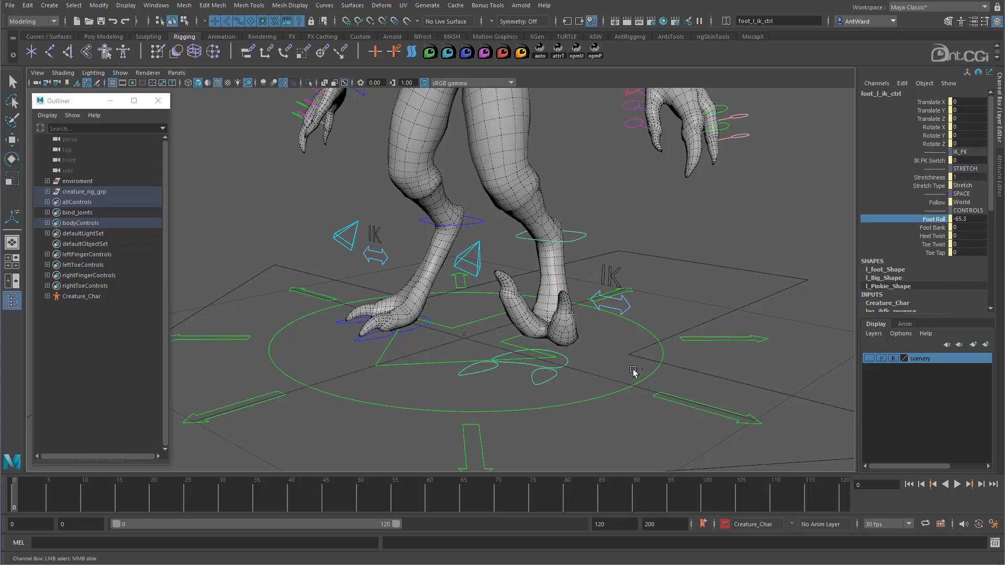
{"action": "key", "text": "ctrl+z"}
{"action": "left_click_drag", "start_coordinate": [625, 348], "coordinate": [627, 348], "text": "alt"}
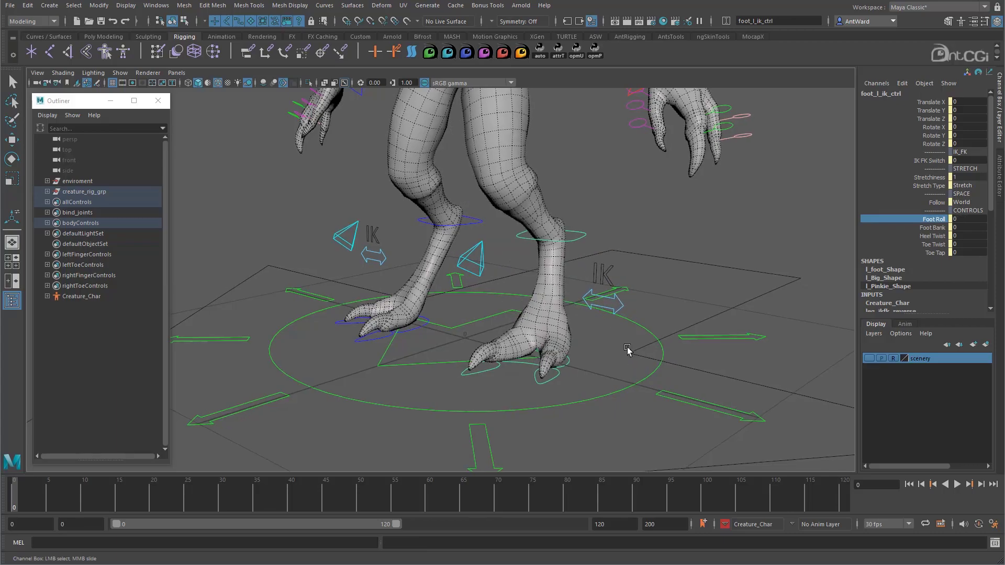
Step: Limit the Foot_Roll attribute of foot_l_ik_ctrl to a minimum of -40 and a maximum of 0, and test the range
{"action": "left_click", "coordinate": [100, 6]}
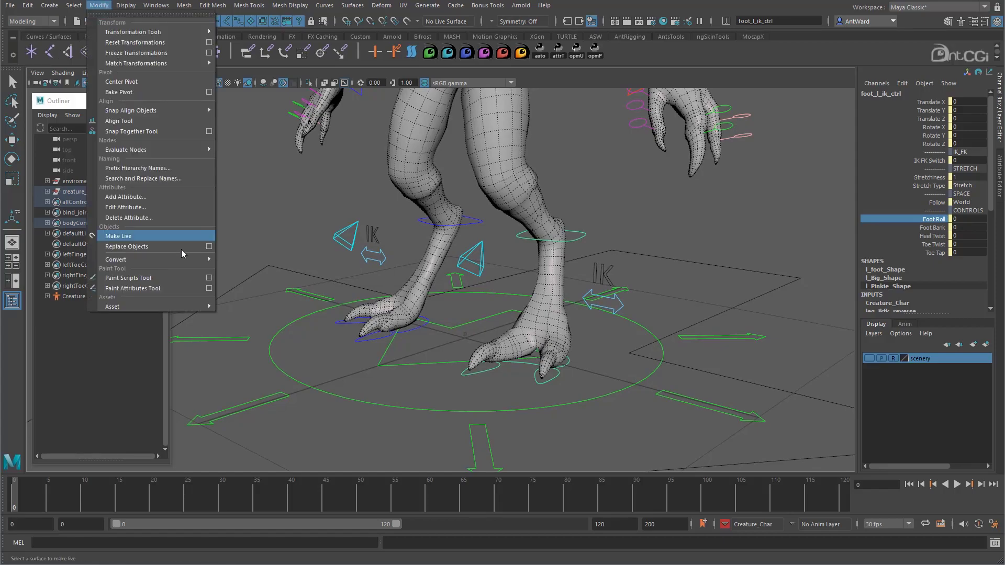
{"action": "left_click", "coordinate": [140, 209]}
{"action": "left_click_drag", "start_coordinate": [177, 154], "coordinate": [292, 148]}
{"action": "left_click", "coordinate": [254, 197]}
{"action": "left_click_drag", "start_coordinate": [619, 370], "coordinate": [691, 320], "text": "alt"}
{"action": "middle_click_drag", "start_coordinate": [732, 321], "coordinate": [524, 312]}
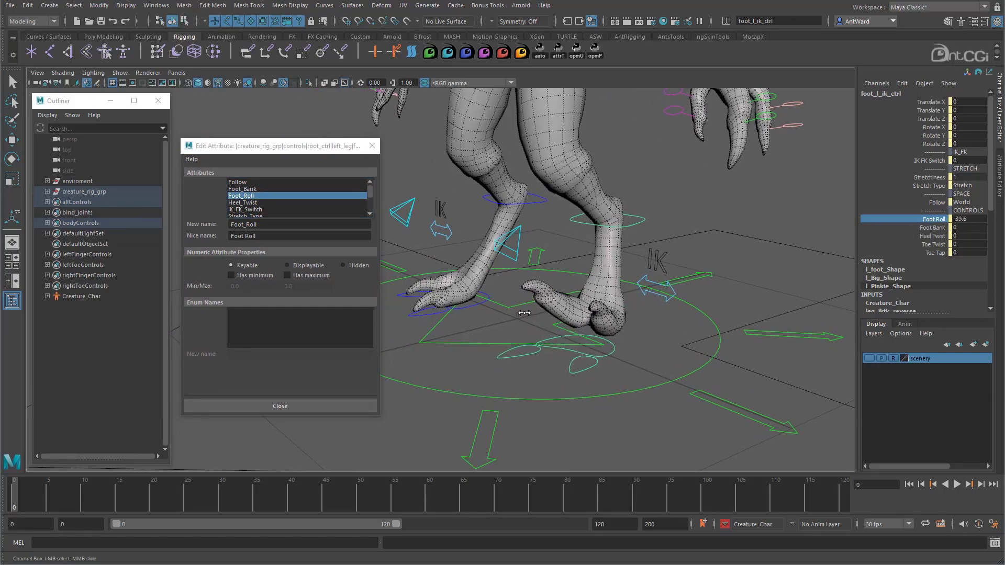
{"action": "left_click", "coordinate": [262, 275]}
{"action": "left_click", "coordinate": [287, 275]}
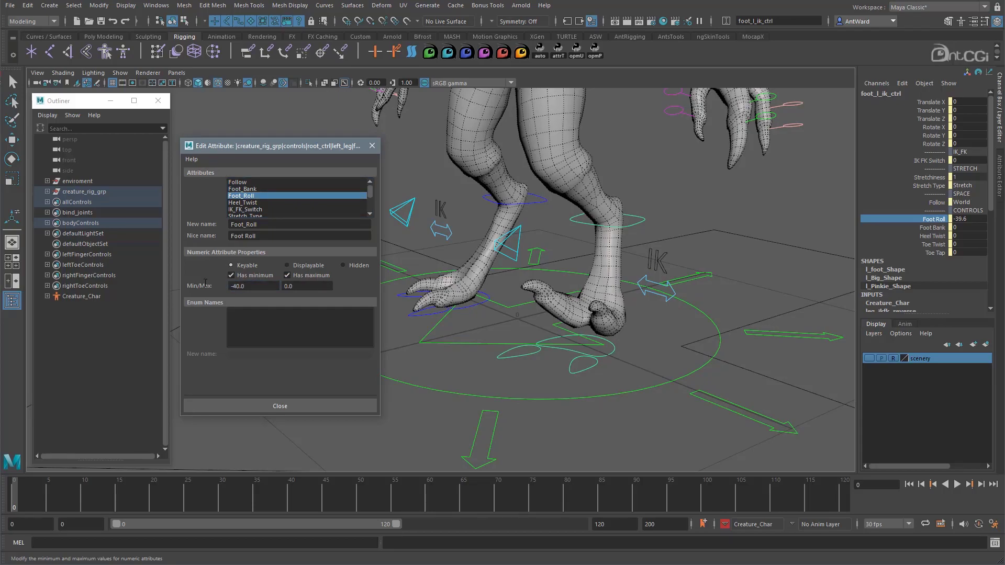
{"action": "left_click", "coordinate": [931, 224]}
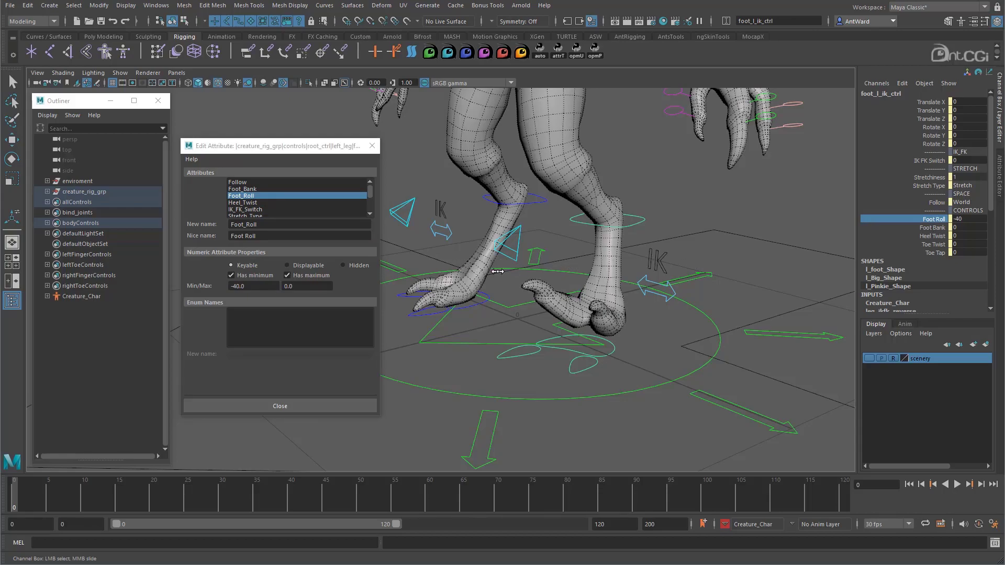
{"action": "middle_click_drag", "start_coordinate": [690, 283], "coordinate": [743, 284]}
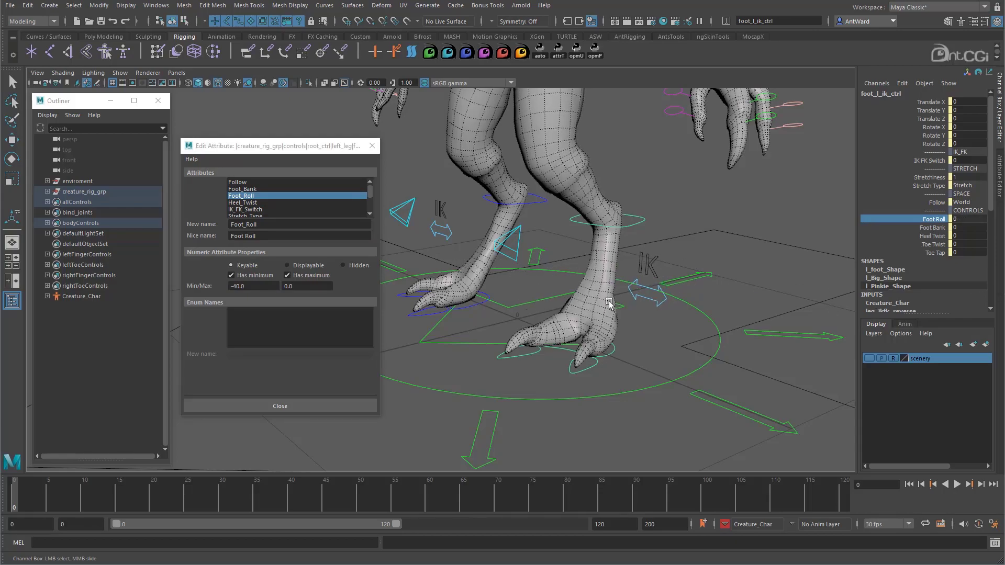
Step: Raise the Foot_Roll maximum of foot_l_ik_ctrl to 80, test the range, and return Foot Roll to 0
{"action": "left_click", "coordinate": [287, 276]}
{"action": "middle_click_drag", "start_coordinate": [584, 303], "coordinate": [992, 317]}
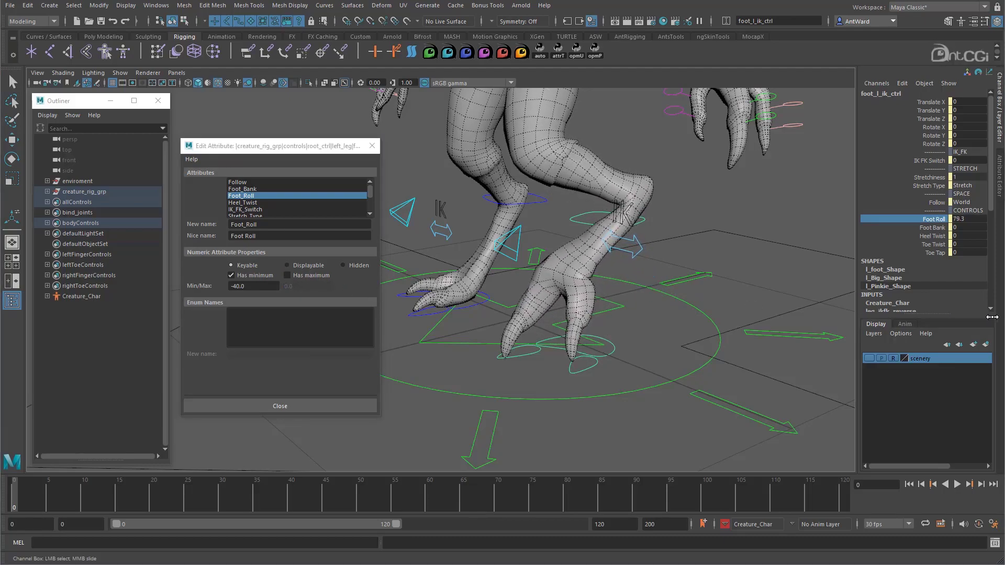
{"action": "left_click", "coordinate": [288, 276]}
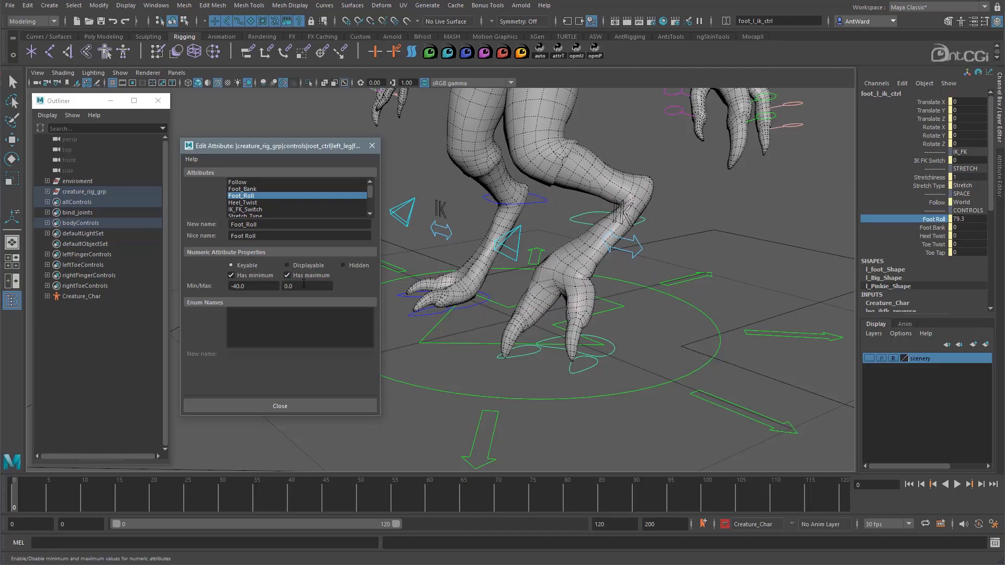
{"action": "type", "text": "80"}
{"action": "key", "text": "Return"}
{"action": "scroll", "coordinate": [632, 334], "scroll_direction": "down", "scroll_amount": 2}
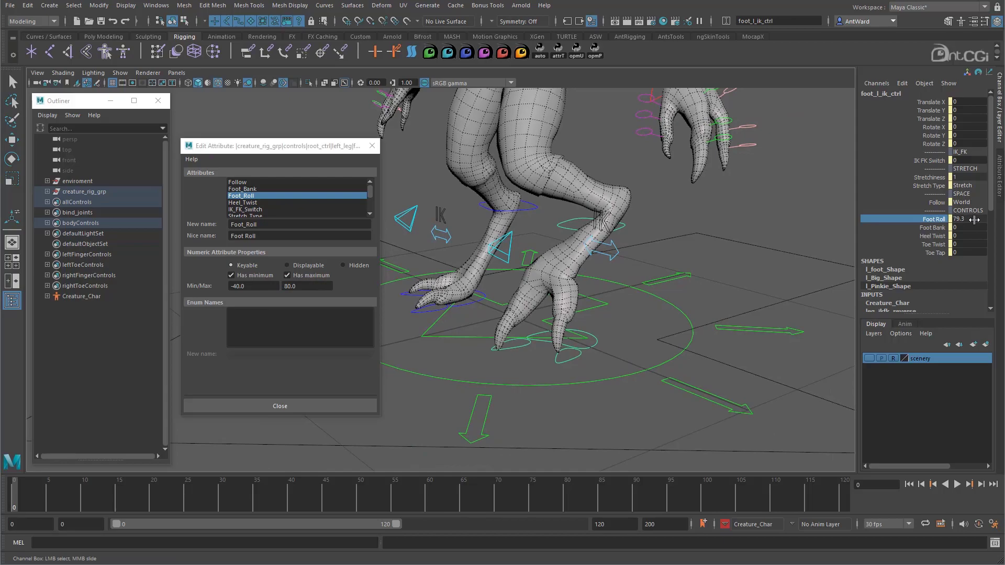
{"action": "middle_click_drag", "start_coordinate": [746, 340], "coordinate": [663, 335]}
{"action": "type", "text": "0"}
{"action": "key", "text": "Return"}
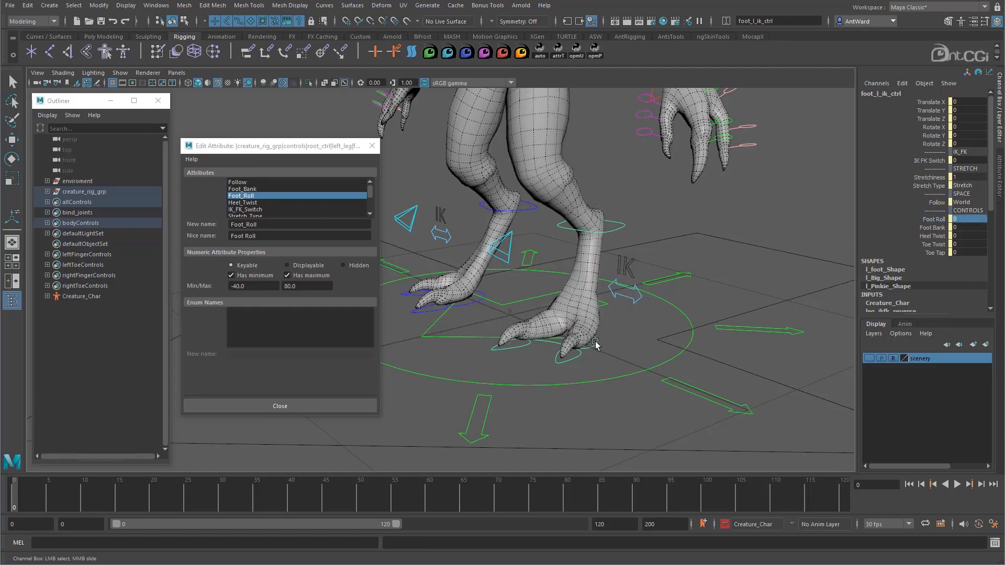
Step: Limit the Foot_Bank attribute of foot_l_ik_ctrl to between -60 and 60, test it, and return Foot Bank to 0
{"action": "left_click_drag", "start_coordinate": [577, 318], "coordinate": [652, 304], "text": "alt"}
{"action": "middle_click_drag", "start_coordinate": [799, 273], "coordinate": [889, 344]}
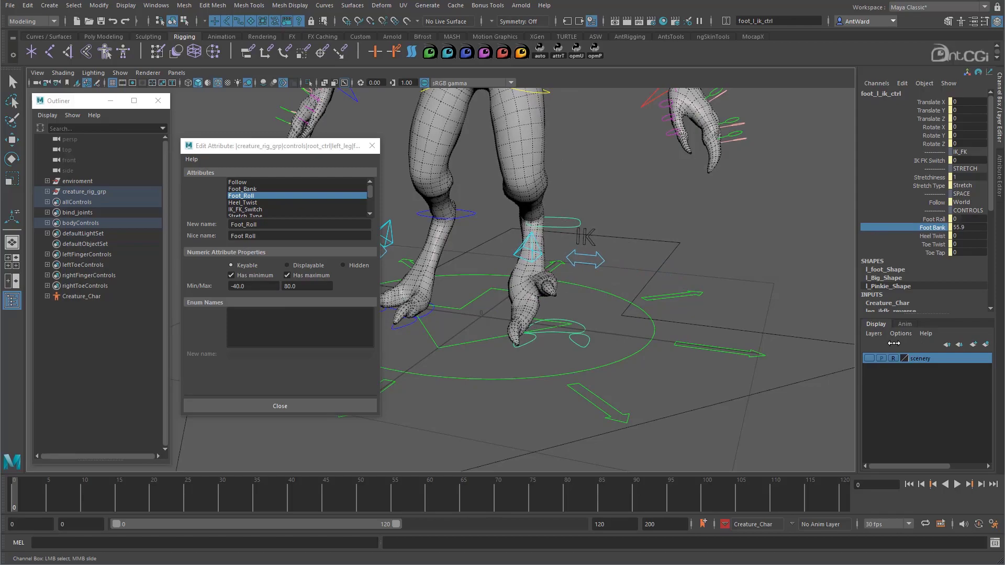
{"action": "left_click", "coordinate": [248, 189]}
{"action": "left_click", "coordinate": [305, 275]}
{"action": "left_click", "coordinate": [234, 286]}
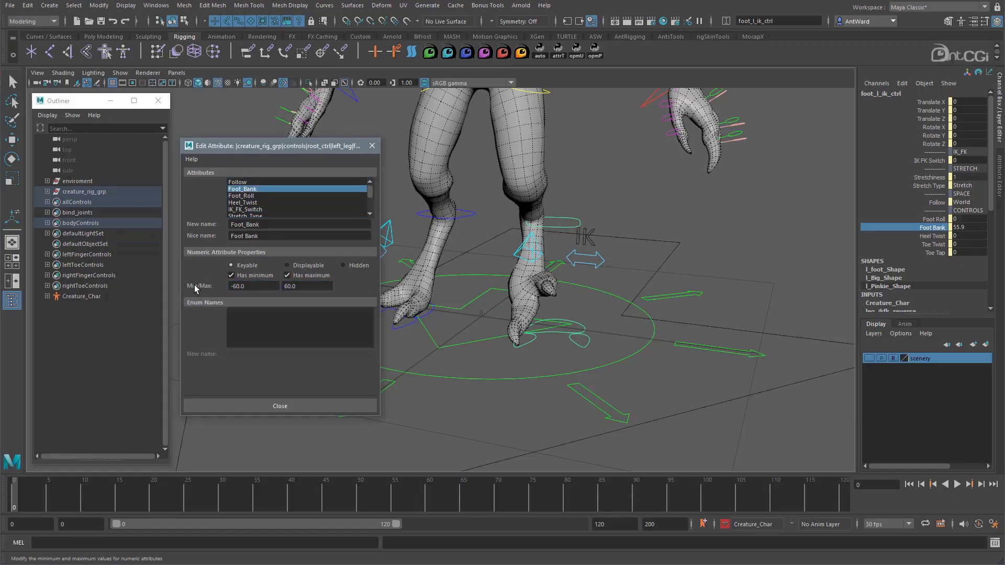
{"action": "left_click", "coordinate": [923, 227]}
{"action": "middle_click_drag", "start_coordinate": [639, 294], "coordinate": [777, 313]}
{"action": "type", "text": "0"}
{"action": "key", "text": "Return"}
Step: Select foot_r_ik_ctrl and enable minimum and maximum limits on its Foot_Bank attribute
{"action": "left_click_drag", "start_coordinate": [649, 286], "coordinate": [491, 308], "text": "alt"}
{"action": "left_click", "coordinate": [491, 309]}
{"action": "left_click", "coordinate": [243, 189]}
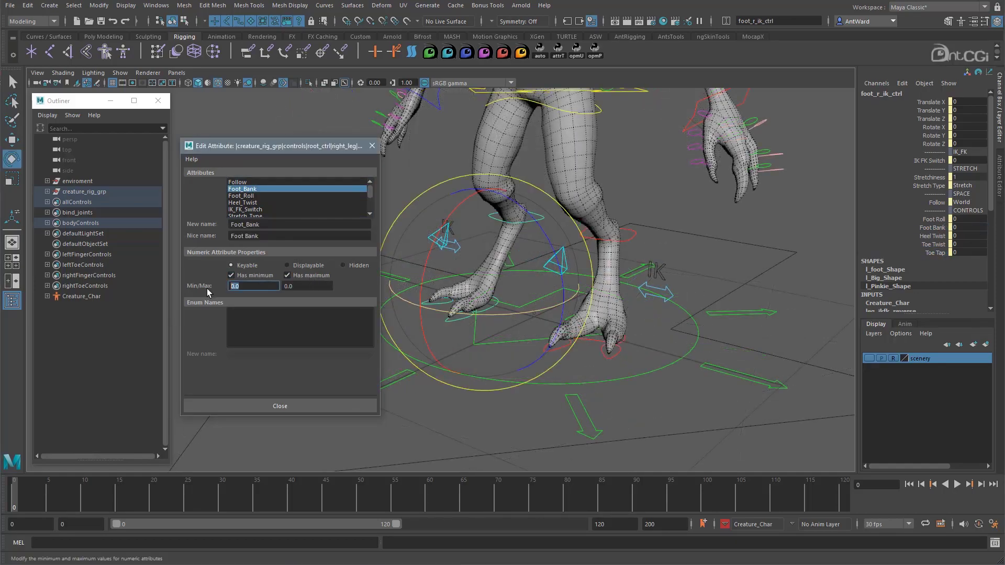
Step: Limit the Foot_Roll attribute of foot_r_ik_ctrl to a minimum of -40 and a maximum of 80
{"action": "left_click", "coordinate": [241, 196]}
{"action": "left_click", "coordinate": [232, 275]}
{"action": "left_click", "coordinate": [287, 275]}
{"action": "left_click_drag", "start_coordinate": [248, 286], "coordinate": [204, 286]}
{"action": "key", "text": "Return"}
{"action": "left_click", "coordinate": [616, 348]}
{"action": "left_click", "coordinate": [247, 195]}
{"action": "left_click", "coordinate": [487, 309]}
{"action": "left_click", "coordinate": [249, 196]}
{"action": "left_click", "coordinate": [302, 286]}
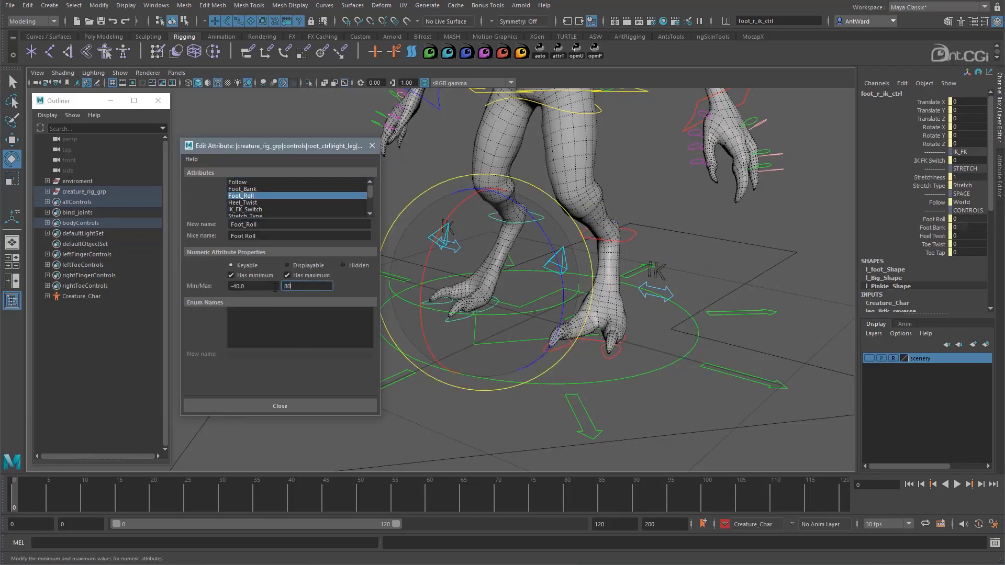
{"action": "key", "text": "Return"}
Step: Select both foot IK controls, test their Foot Roll up to its maximum, and undo the change
{"action": "left_click_drag", "start_coordinate": [697, 326], "coordinate": [675, 322], "text": "alt"}
{"action": "key", "text": "w"}
{"action": "left_click", "coordinate": [611, 355], "text": "shift"}
{"action": "left_click", "coordinate": [929, 219]}
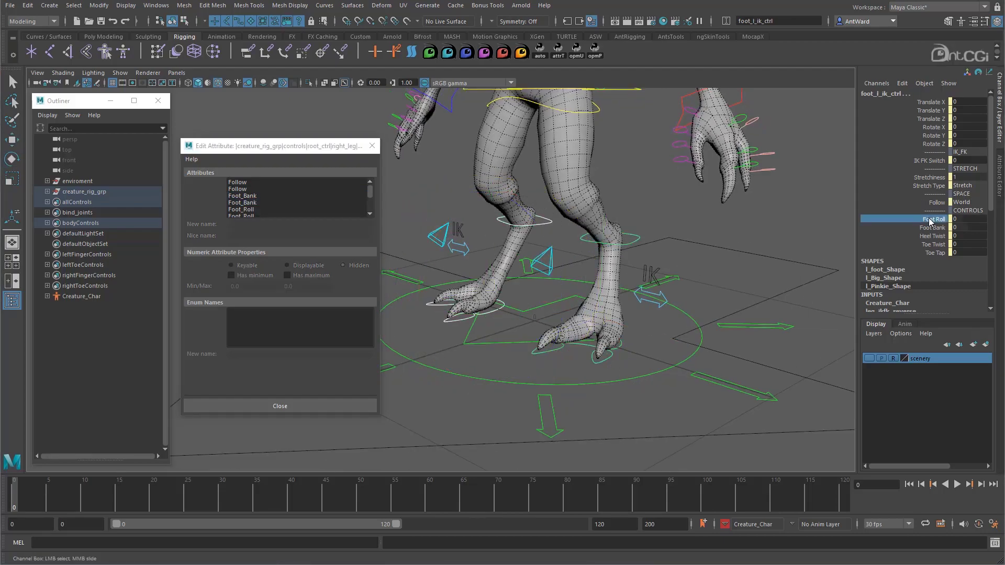
{"action": "middle_click_drag", "start_coordinate": [527, 260], "coordinate": [681, 260]}
{"action": "middle_click_drag", "start_coordinate": [944, 290], "coordinate": [984, 303]}
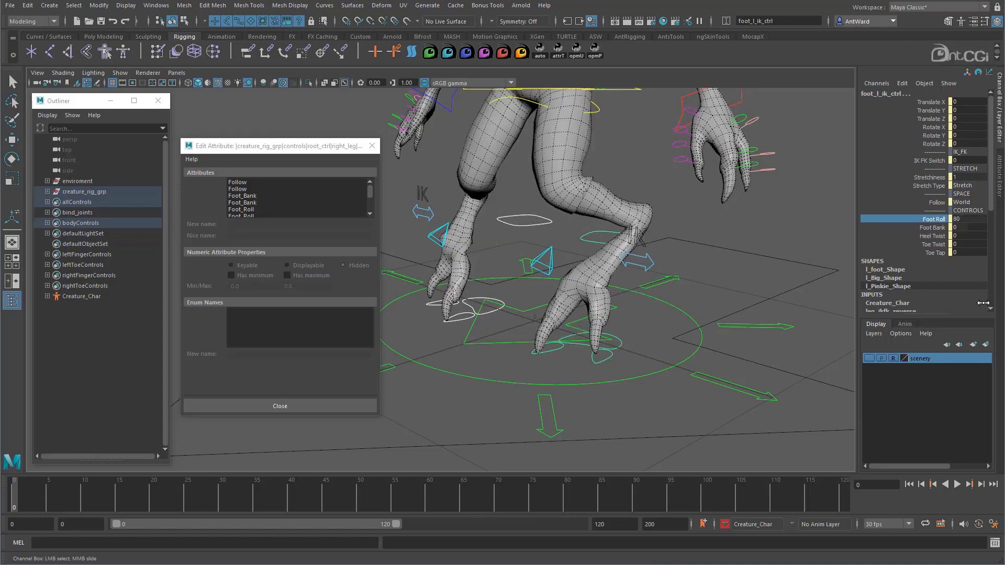
{"action": "key", "text": "ctrl+z"}
Step: Test Foot Bank on both foot IK controls, undo the change, and close the attribute editing window
{"action": "left_click", "coordinate": [938, 228]}
{"action": "middle_click_drag", "start_coordinate": [649, 278], "coordinate": [293, 227]}
{"action": "key", "text": "ctrl+z"}
{"action": "left_click_drag", "start_coordinate": [553, 294], "coordinate": [594, 287], "text": "alt"}
{"action": "left_click", "coordinate": [372, 146]}
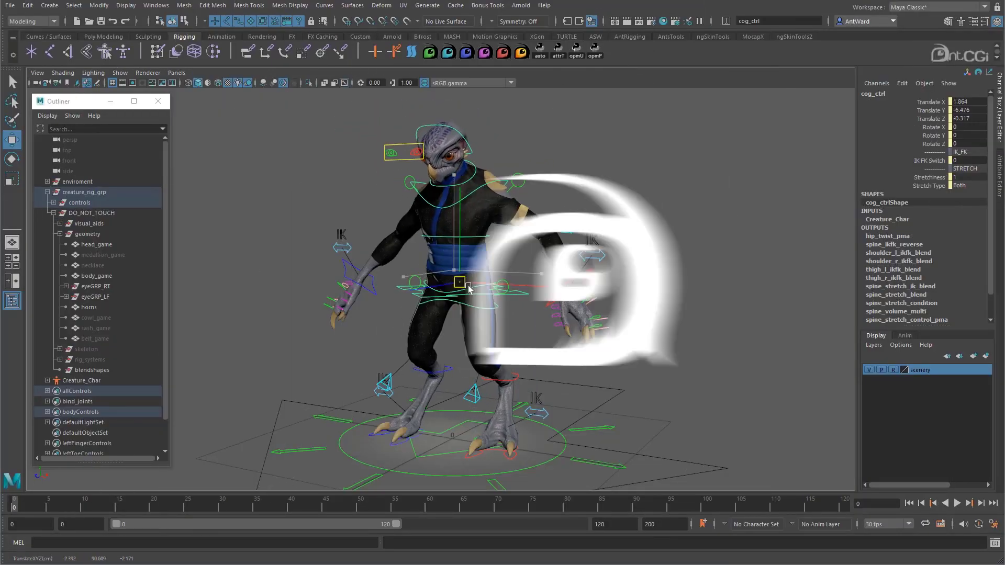
Step: Test moving the creature's body with cog_ctrl, undo the move, and clear the selection
{"action": "left_click_drag", "start_coordinate": [468, 288], "coordinate": [468, 285]}
{"action": "key", "text": "ctrl+z"}
{"action": "left_click_drag", "start_coordinate": [509, 323], "coordinate": [503, 324], "text": "alt"}
{"action": "left_click_drag", "start_coordinate": [618, 365], "coordinate": [657, 355], "text": "alt"}
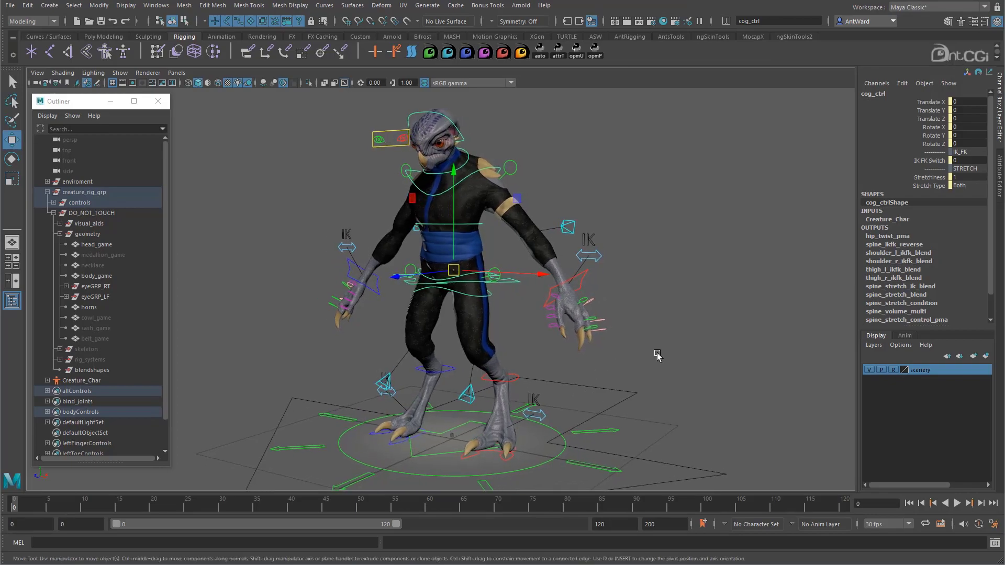
{"action": "left_click", "coordinate": [656, 354]}
Step: Unhide the medallion_game, necklace, cowl_game, sash_game and belt_game meshes
{"action": "left_click_drag", "start_coordinate": [507, 301], "coordinate": [495, 299], "text": "alt"}
{"action": "left_click_drag", "start_coordinate": [104, 257], "coordinate": [105, 266]}
{"action": "left_click_drag", "start_coordinate": [112, 318], "coordinate": [109, 334], "text": "ctrl"}
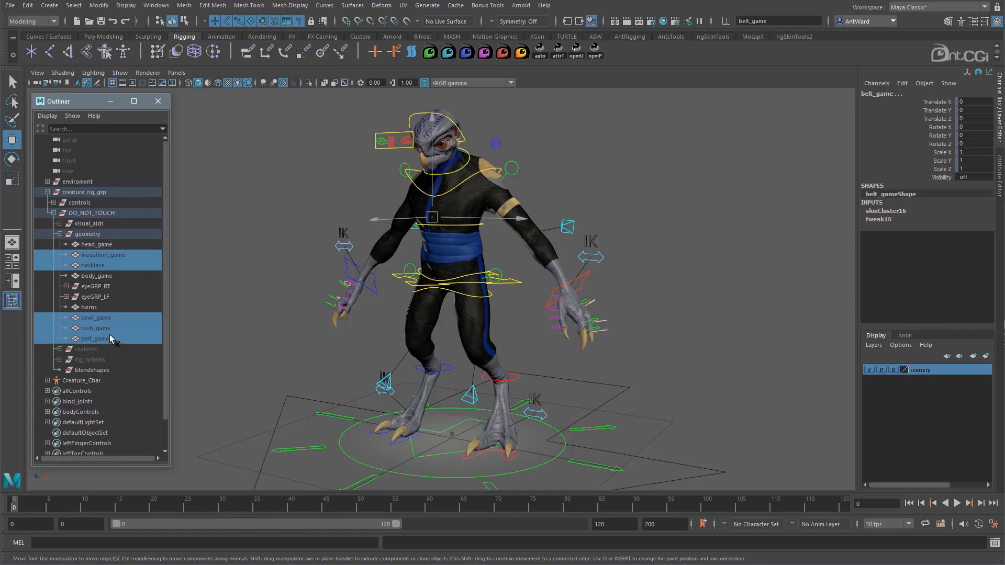
{"action": "key", "text": "shift+h"}
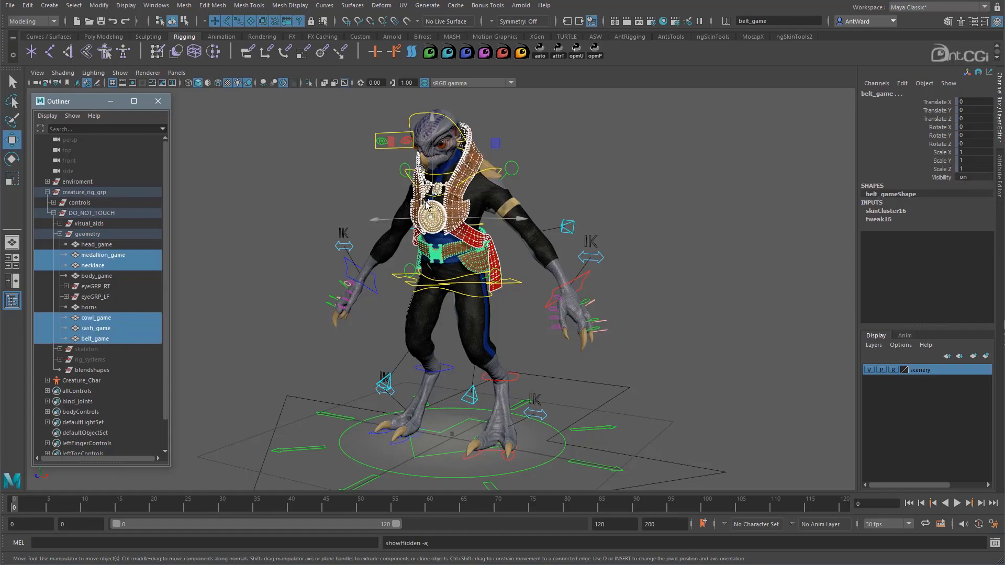
Step: Select root_ctrl and set its Skeleton visibility attribute to Show
{"action": "right_click_drag", "start_coordinate": [453, 237], "coordinate": [573, 295], "text": "alt"}
{"action": "middle_click_drag", "start_coordinate": [540, 294], "coordinate": [542, 305], "text": "alt"}
{"action": "right_click_drag", "start_coordinate": [720, 435], "coordinate": [623, 453], "text": "alt"}
{"action": "left_click", "coordinate": [596, 467]}
{"action": "left_click", "coordinate": [540, 483]}
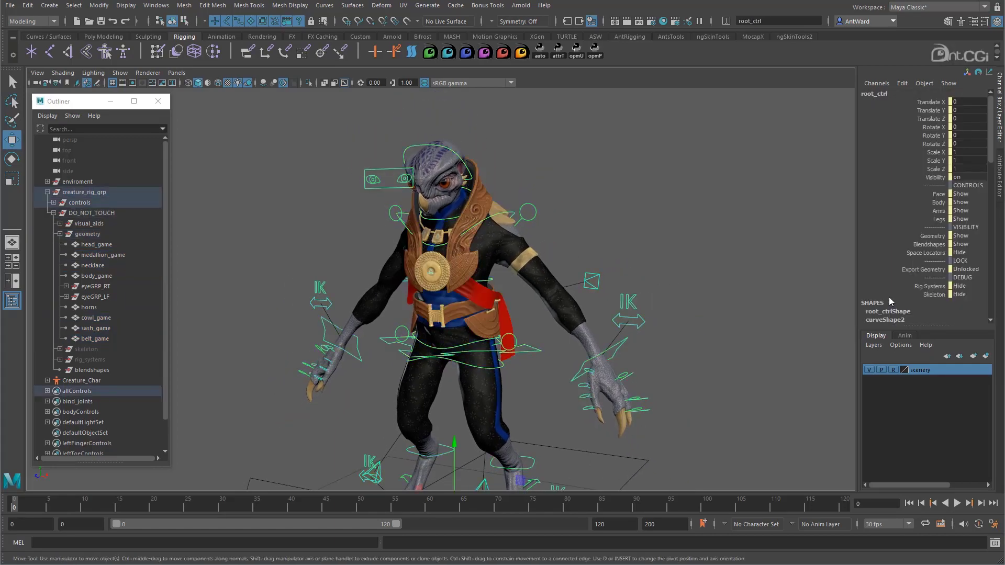
{"action": "left_click", "coordinate": [934, 295]}
{"action": "middle_click_drag", "start_coordinate": [612, 293], "coordinate": [686, 292]}
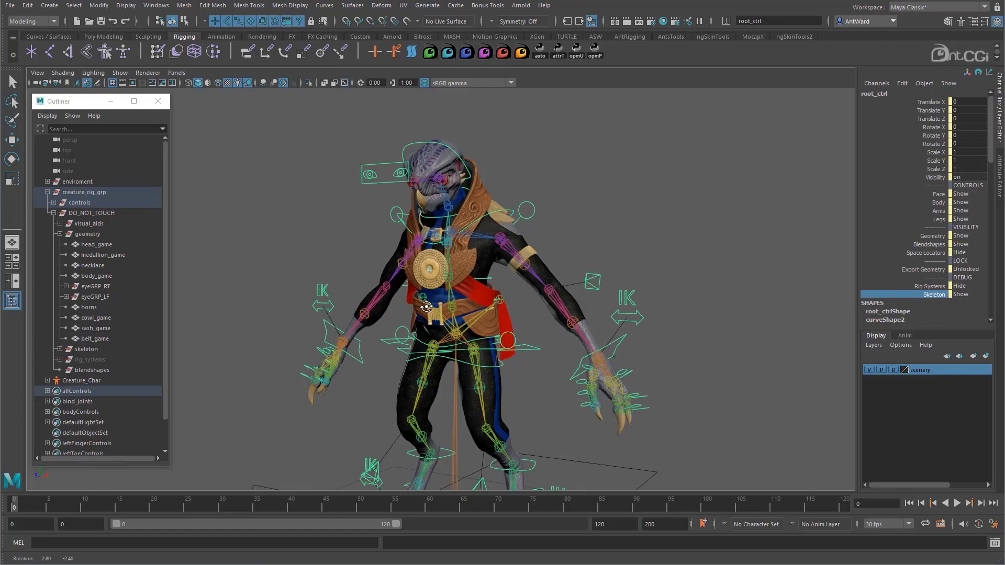
Step: Set the joint display size to 1
{"action": "left_click", "coordinate": [128, 13]}
{"action": "mouse_move", "coordinate": [293, 159]}
{"action": "left_click", "coordinate": [391, 158]}
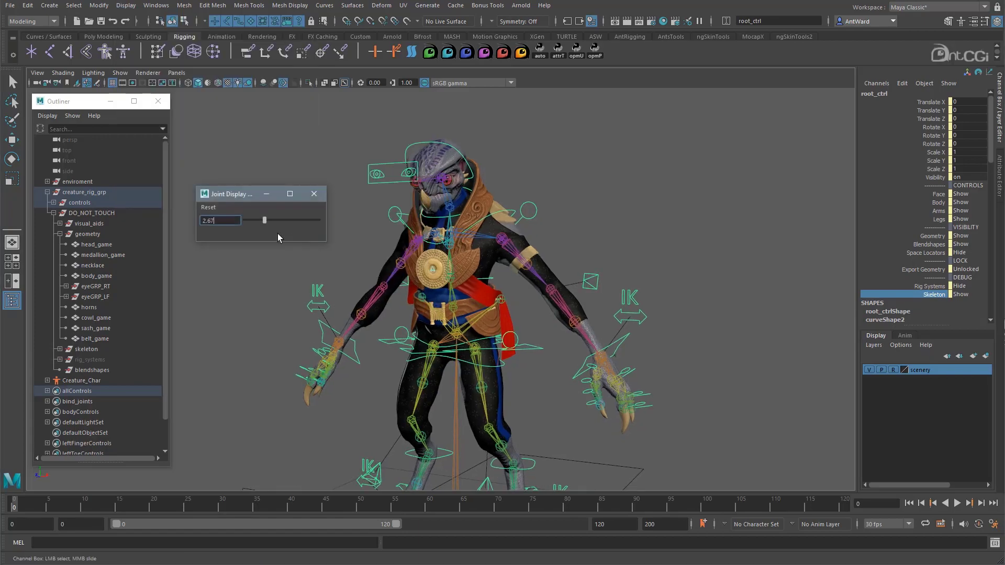
{"action": "type", "text": "1"}
{"action": "key", "text": "Return"}
{"action": "left_click", "coordinate": [314, 194]}
Step: Select the spine_02 joint, test rotating the spine to check the accessories, and undo the rotation
{"action": "right_click_drag", "start_coordinate": [409, 241], "coordinate": [586, 268], "text": "alt"}
{"action": "left_click", "coordinate": [380, 298]}
{"action": "left_click", "coordinate": [459, 225]}
{"action": "key", "text": "e"}
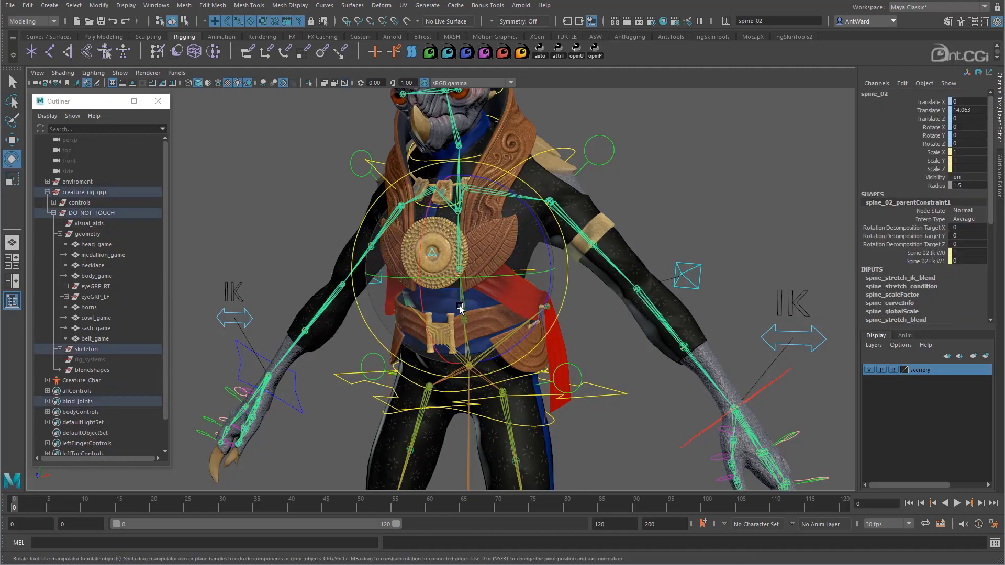
{"action": "left_click", "coordinate": [510, 302]}
{"action": "left_click", "coordinate": [533, 270]}
{"action": "mouse_move", "coordinate": [461, 316]}
{"action": "left_mouse_down"}
{"action": "mouse_move", "coordinate": [433, 309]}
{"action": "mouse_move", "coordinate": [467, 299]}
{"action": "left_mouse_up"}
{"action": "key", "text": "ctrl+z"}
Step: Test rotating further joints around the creature's waist and hips, undoing each rotation
{"action": "left_click", "coordinate": [634, 412]}
{"action": "left_click", "coordinate": [479, 390]}
{"action": "left_click_drag", "start_coordinate": [475, 377], "coordinate": [575, 449]}
{"action": "left_click", "coordinate": [580, 443]}
{"action": "left_click", "coordinate": [550, 425]}
{"action": "left_click_drag", "start_coordinate": [510, 417], "coordinate": [497, 395]}
{"action": "key", "text": "ctrl+z"}
{"action": "left_click_drag", "start_coordinate": [510, 373], "coordinate": [495, 375], "text": "alt"}
{"action": "right_click_drag", "start_coordinate": [495, 374], "coordinate": [568, 373], "text": "alt"}
{"action": "left_click", "coordinate": [579, 326]}
{"action": "left_click_drag", "start_coordinate": [578, 326], "coordinate": [551, 306], "text": "alt"}
{"action": "left_click", "coordinate": [551, 308]}
{"action": "left_click_drag", "start_coordinate": [533, 345], "coordinate": [541, 397]}
{"action": "key", "text": "ctrl+z"}
Step: On root_ctrl, set Skeleton to Hide and Export Geometry to Locked
{"action": "right_click_drag", "start_coordinate": [680, 414], "coordinate": [518, 426], "text": "alt"}
{"action": "middle_click_drag", "start_coordinate": [518, 426], "coordinate": [518, 365], "text": "alt"}
{"action": "right_click_drag", "start_coordinate": [519, 364], "coordinate": [536, 369], "text": "alt"}
{"action": "left_click", "coordinate": [656, 465]}
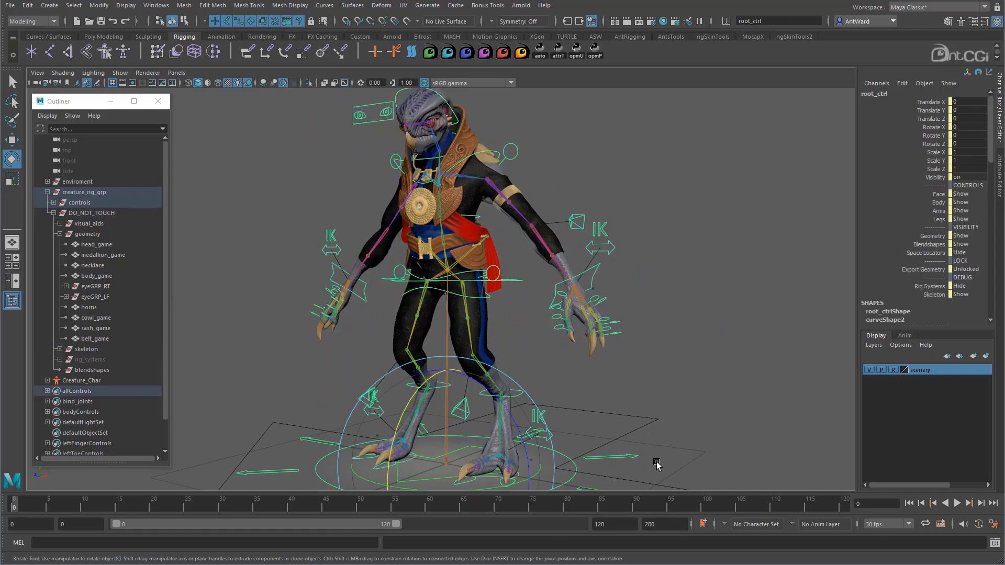
{"action": "left_click", "coordinate": [931, 294]}
{"action": "middle_click_drag", "start_coordinate": [927, 297], "coordinate": [891, 281]}
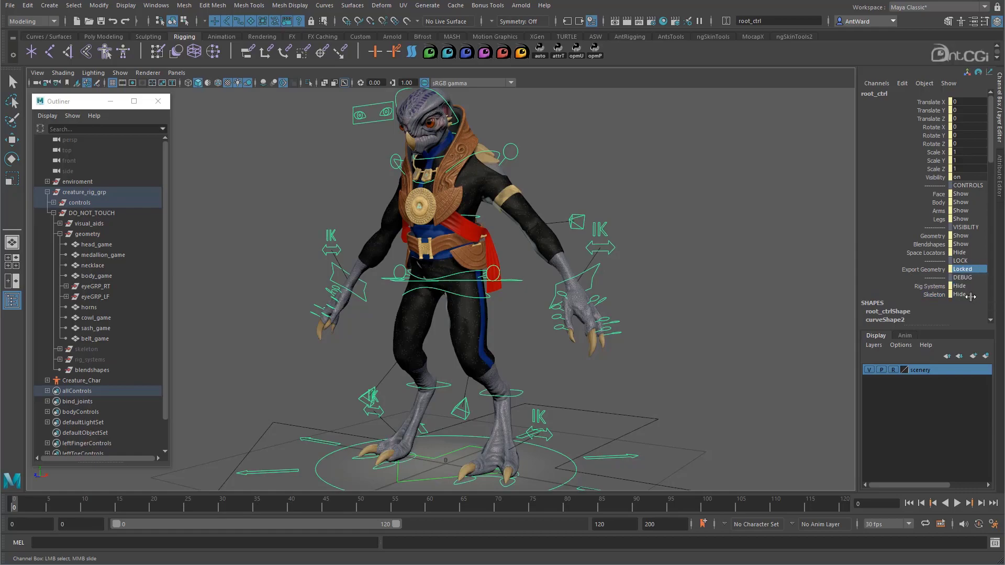
Step: Test how the accessories follow the body using hip_ctrl and cog_ctrl, undoing the changes
{"action": "left_click", "coordinate": [752, 353]}
{"action": "left_click_drag", "start_coordinate": [415, 317], "coordinate": [453, 316], "text": "alt"}
{"action": "left_click", "coordinate": [487, 297]}
{"action": "key", "text": "ctrl+z"}
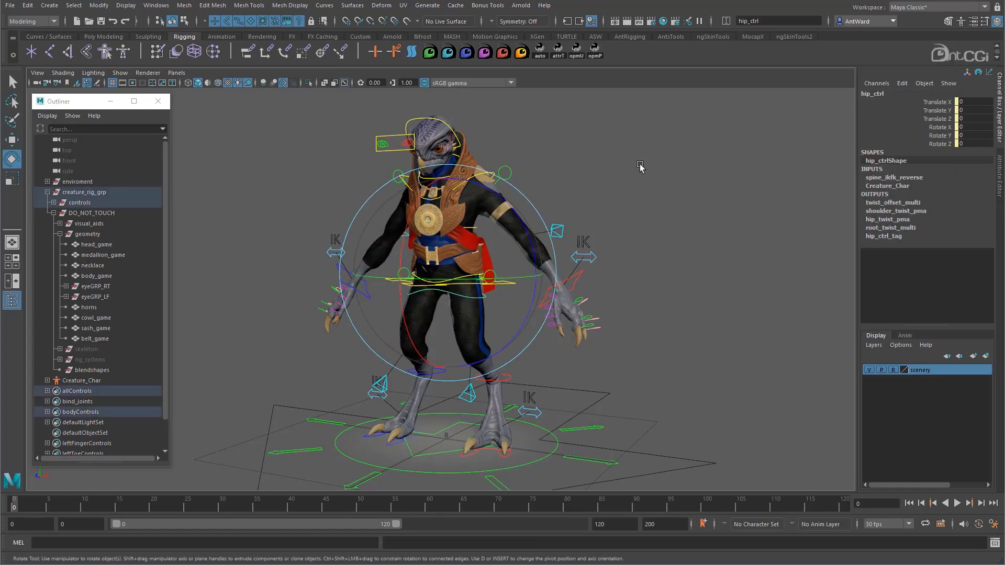
{"action": "left_click", "coordinate": [639, 166]}
{"action": "left_click", "coordinate": [483, 174]}
{"action": "left_click_drag", "start_coordinate": [430, 215], "coordinate": [448, 195]}
{"action": "key", "text": "ctrl+z"}
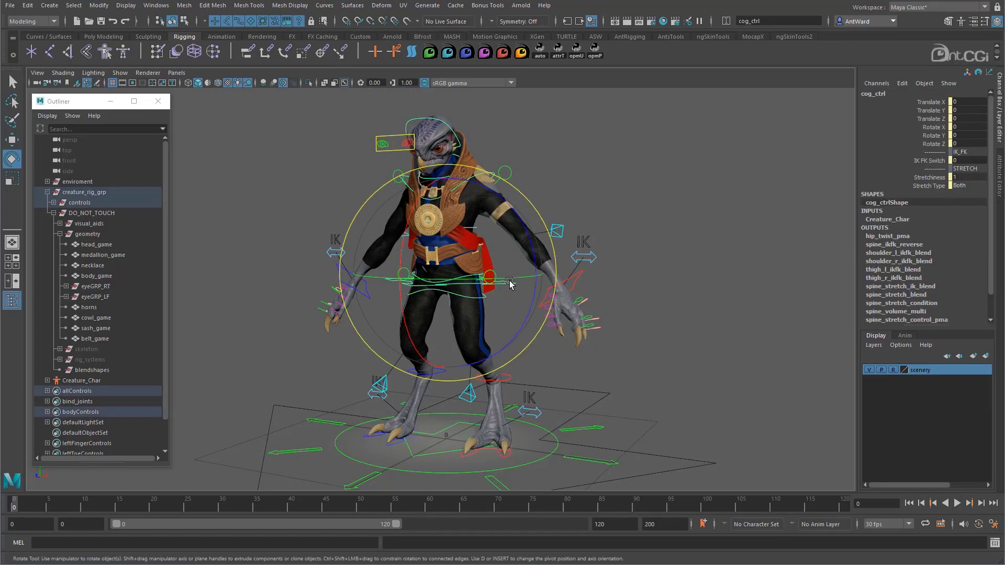